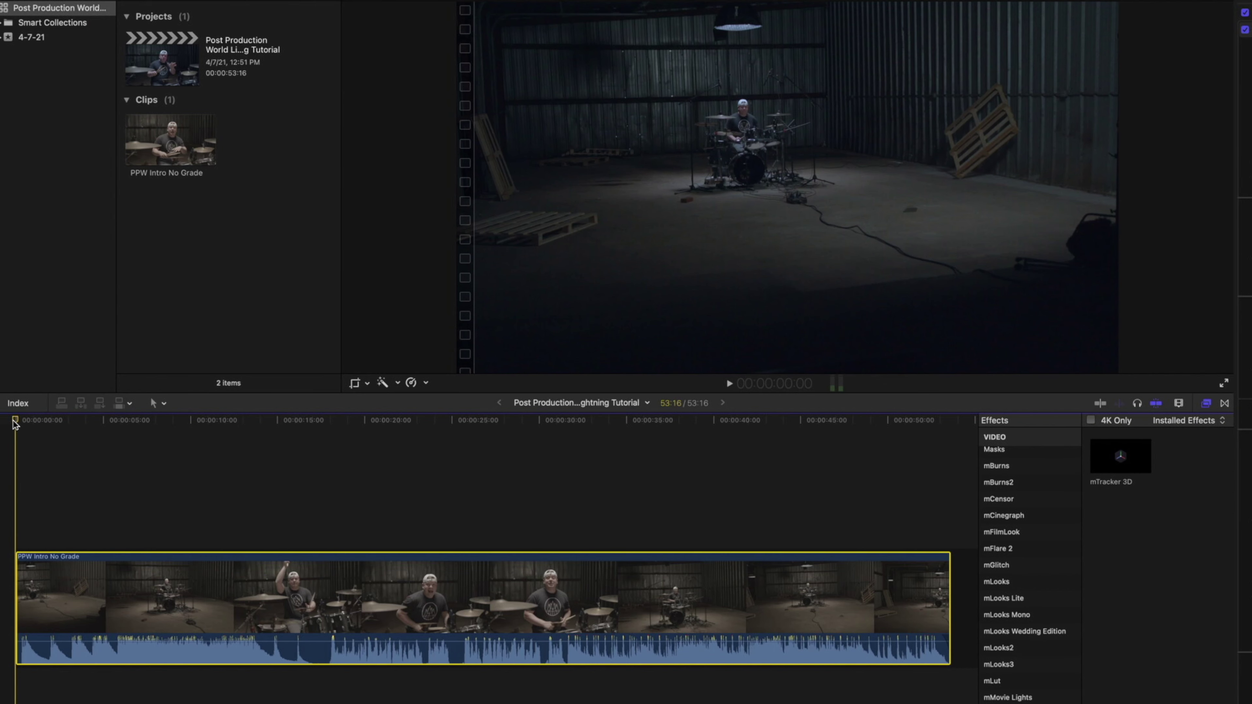
- Blade the drum clip at 13:22, where the wide shot ends, and again further along
drag(16, 425, 261, 450)
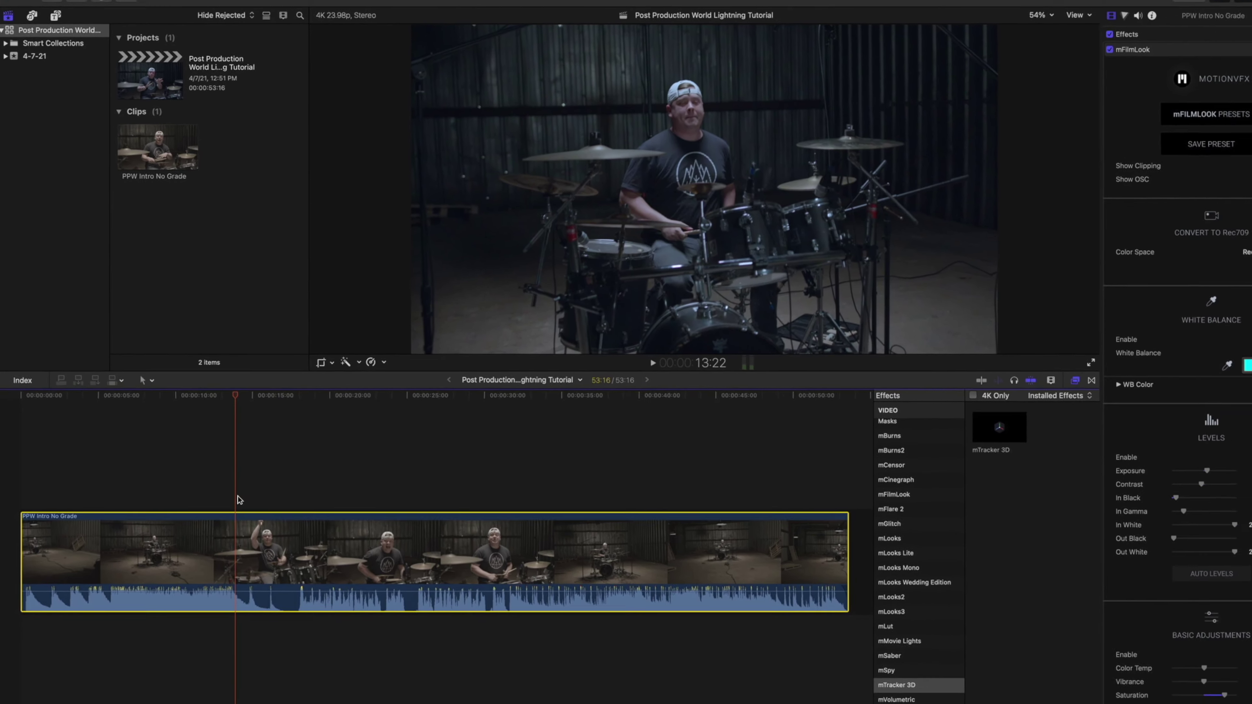
key(b)
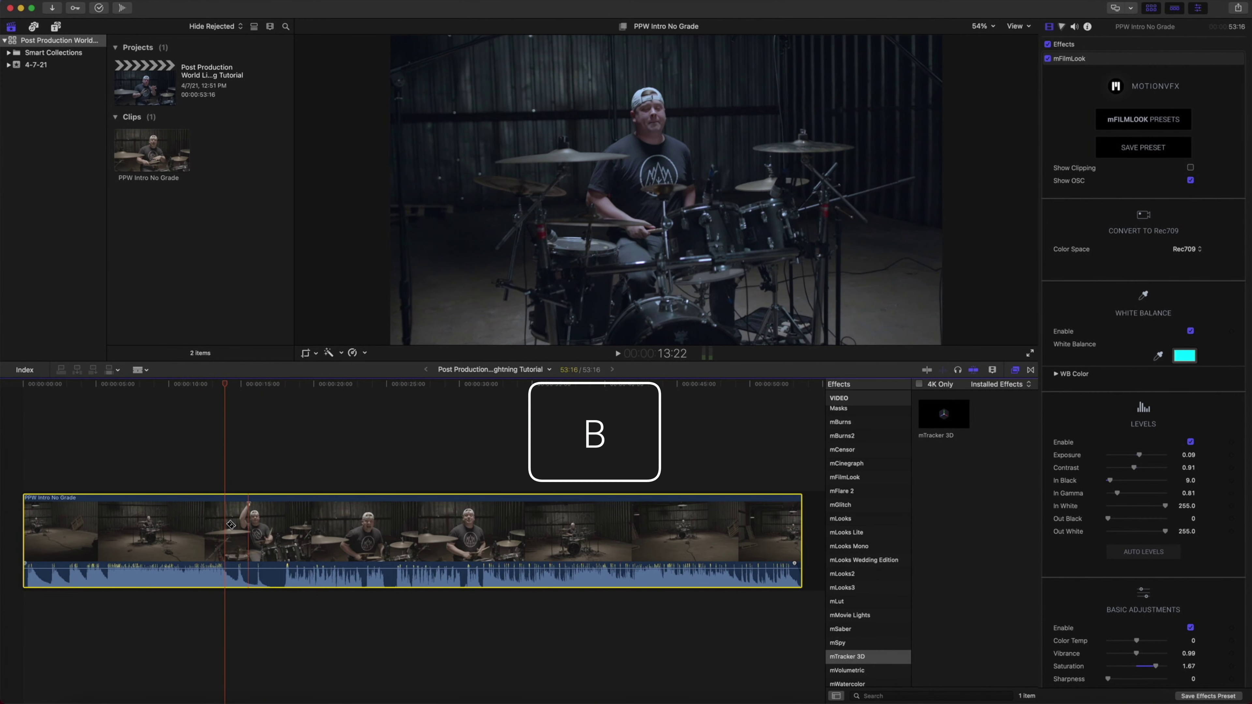
click(229, 527)
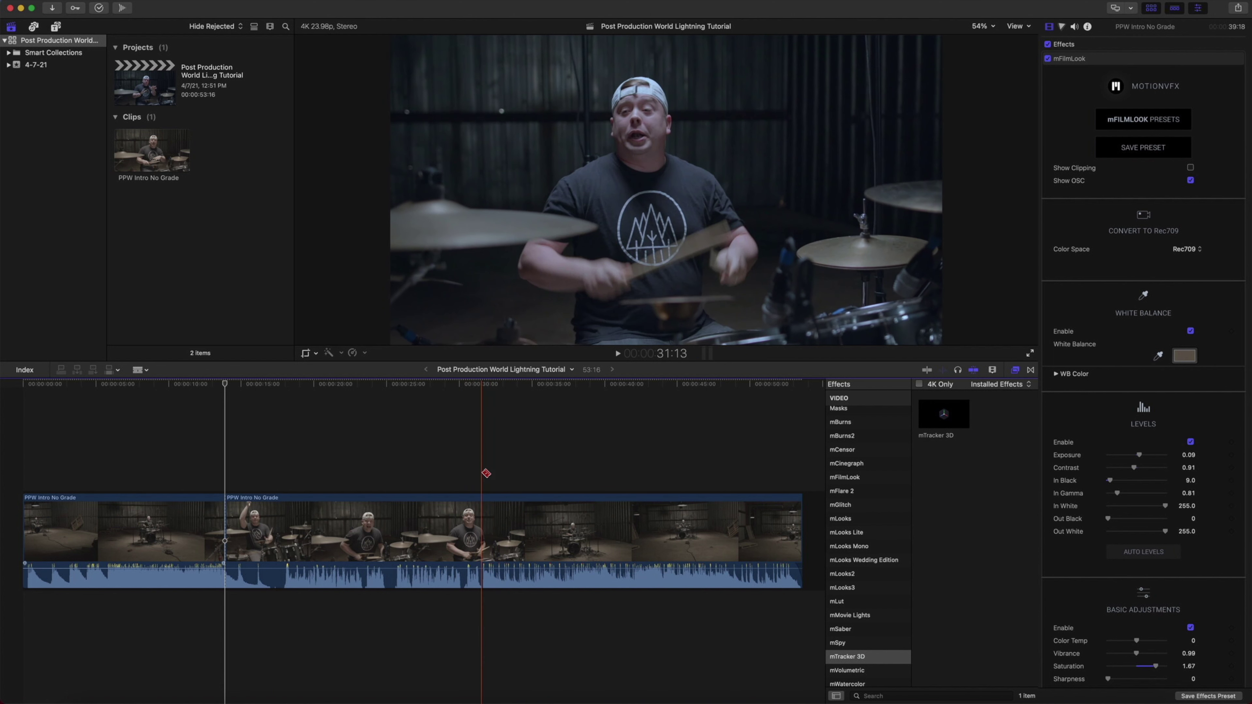
click(485, 498)
- Return to the Select tool and select the opening piece of the clip
key(a)
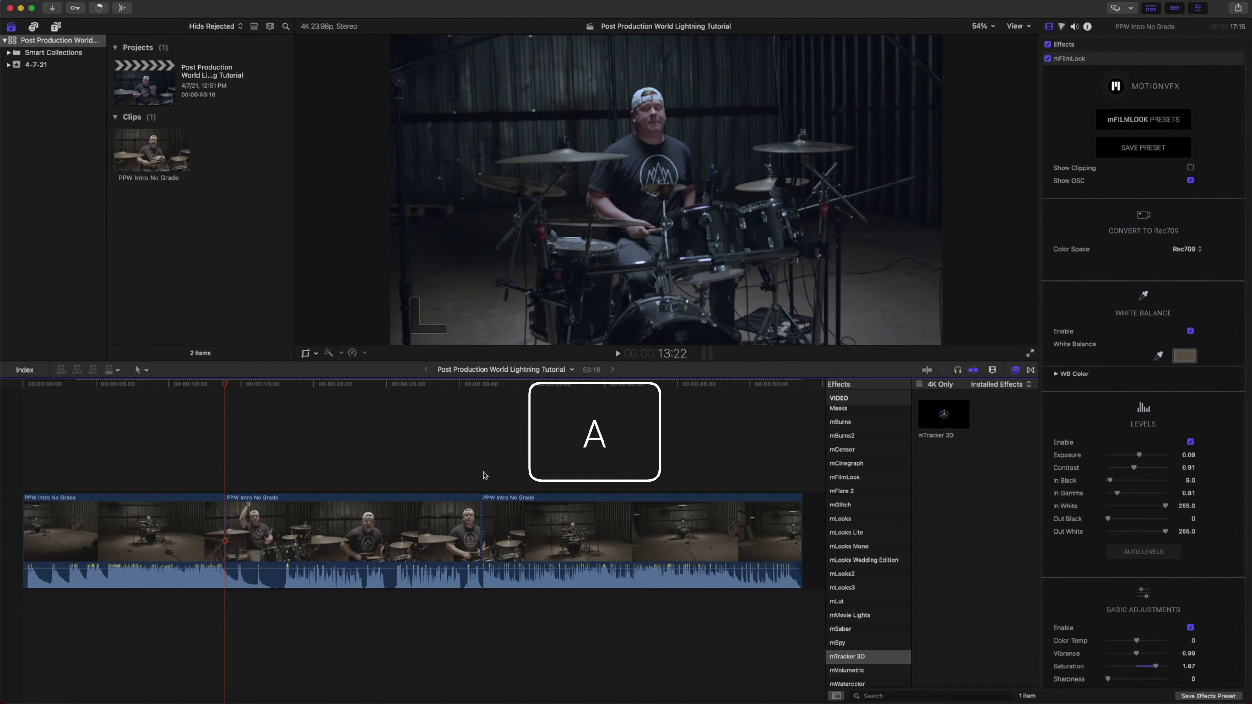
click(150, 519)
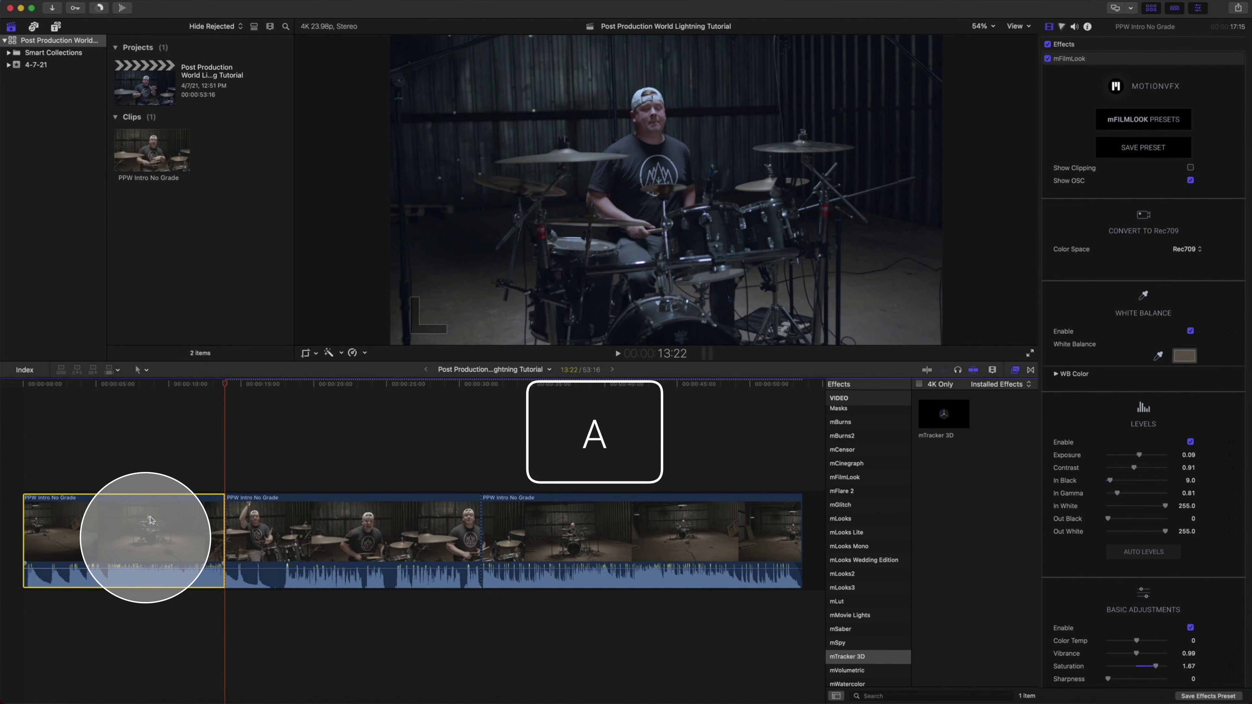
click(517, 508)
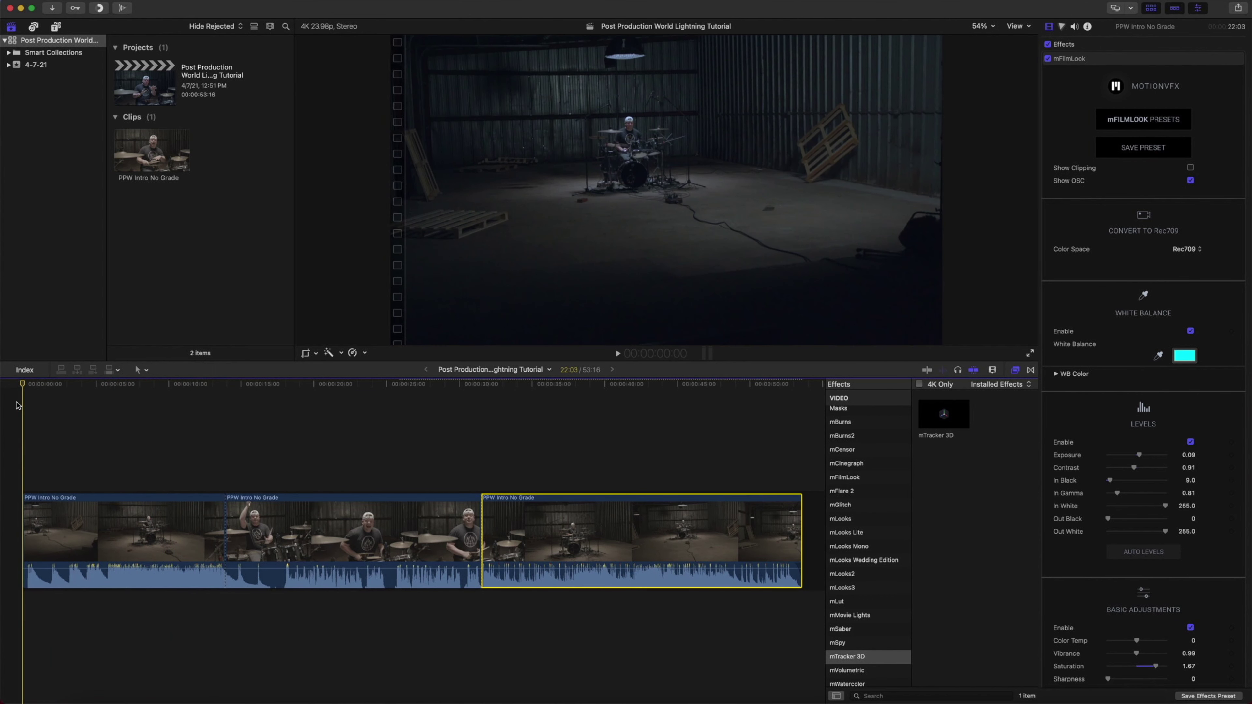
click(59, 512)
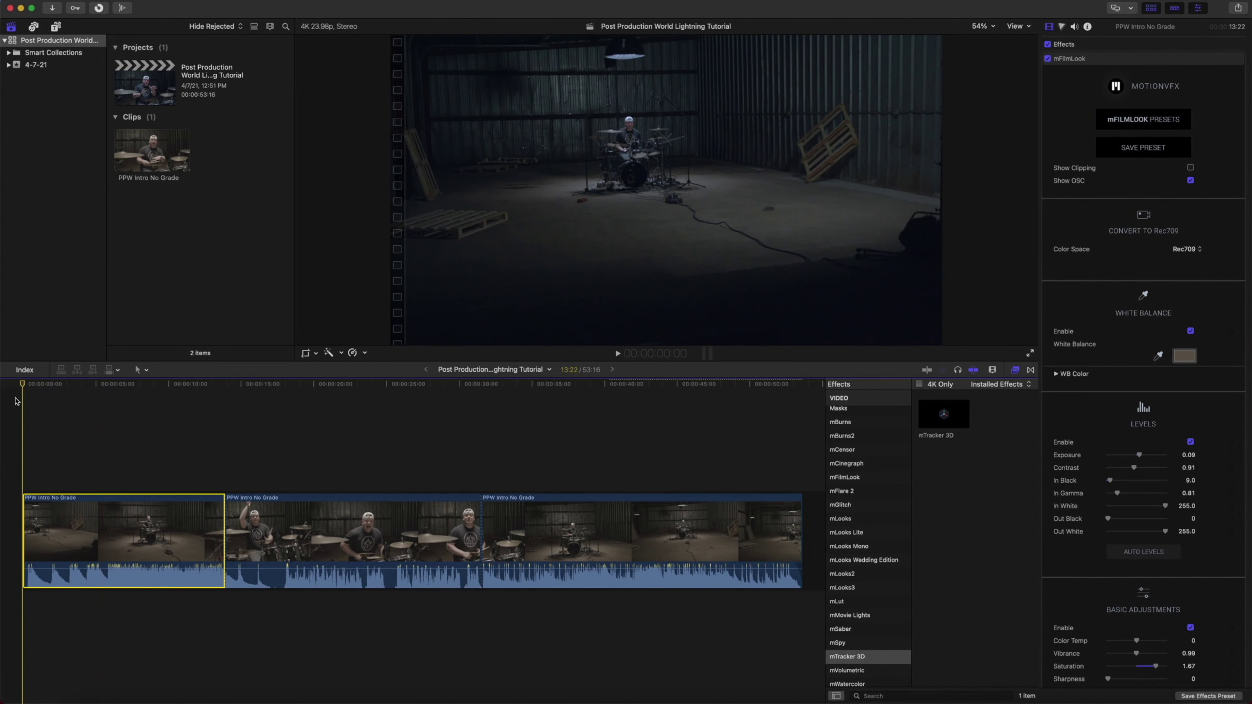
- Apply a Shape Mask to the opening clip, shrink it, and position it over the drummer
click(849, 413)
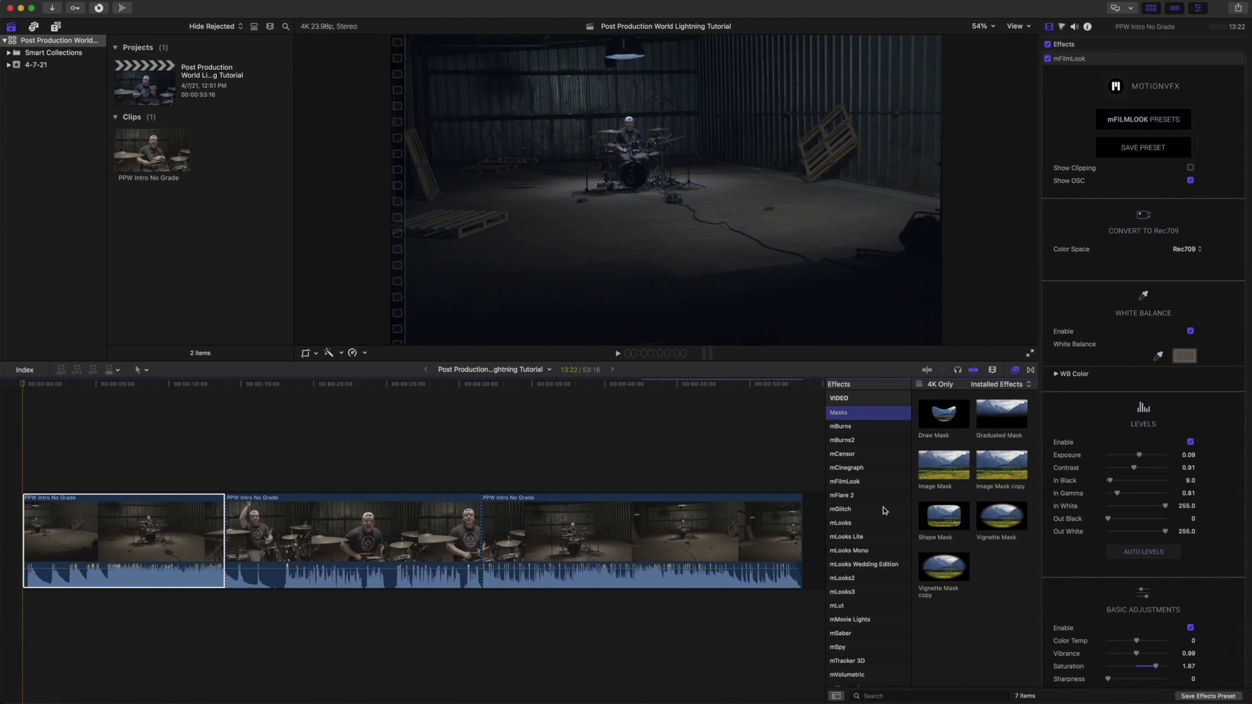
drag(941, 527, 64, 545)
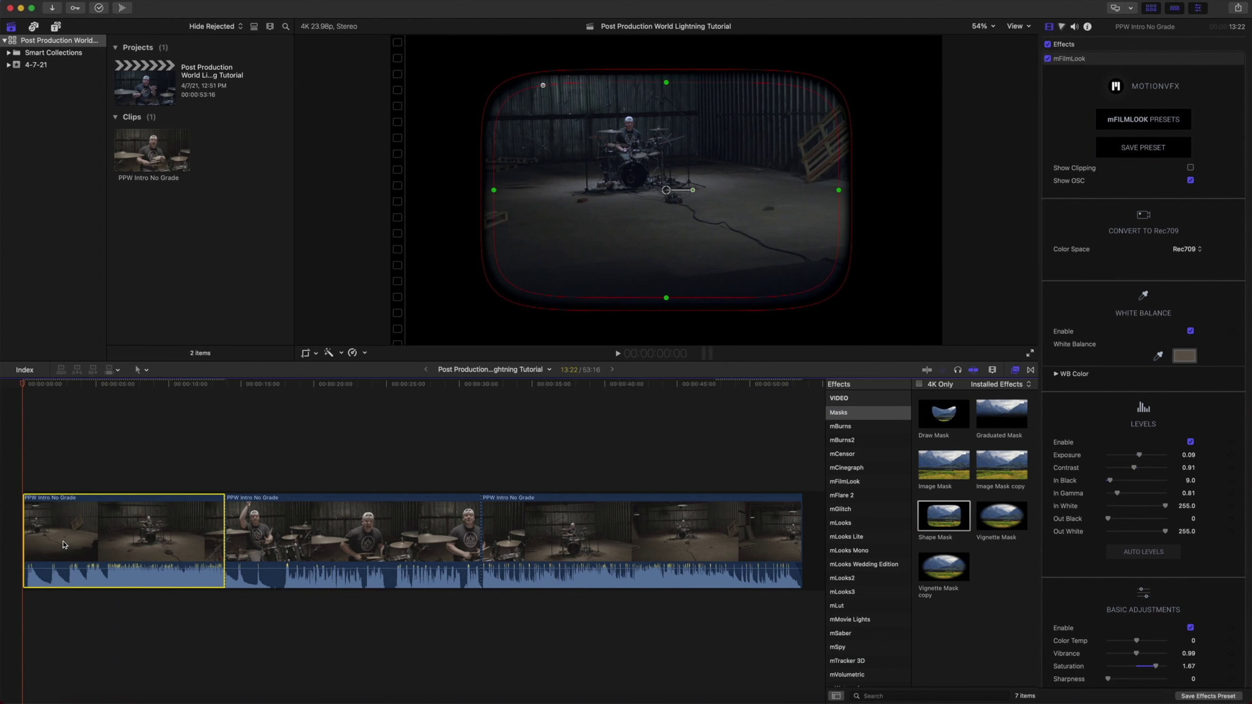
drag(667, 298, 667, 229)
drag(494, 190, 586, 190)
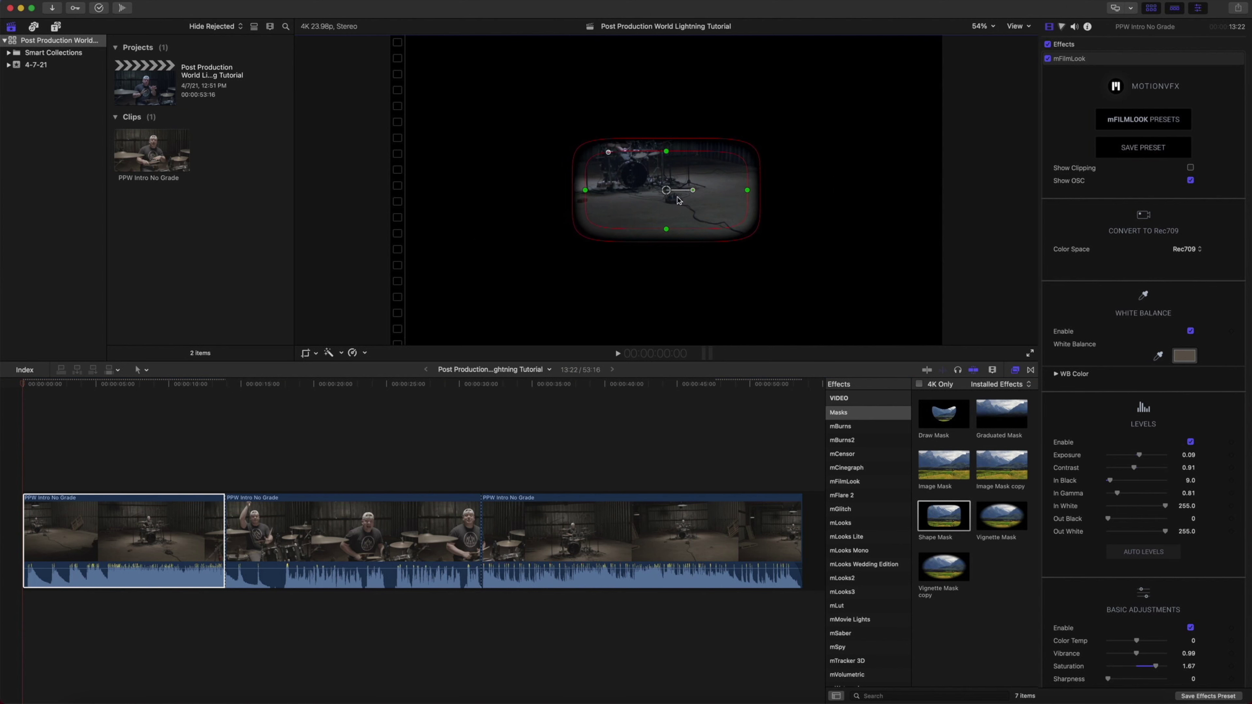
drag(669, 194, 590, 155)
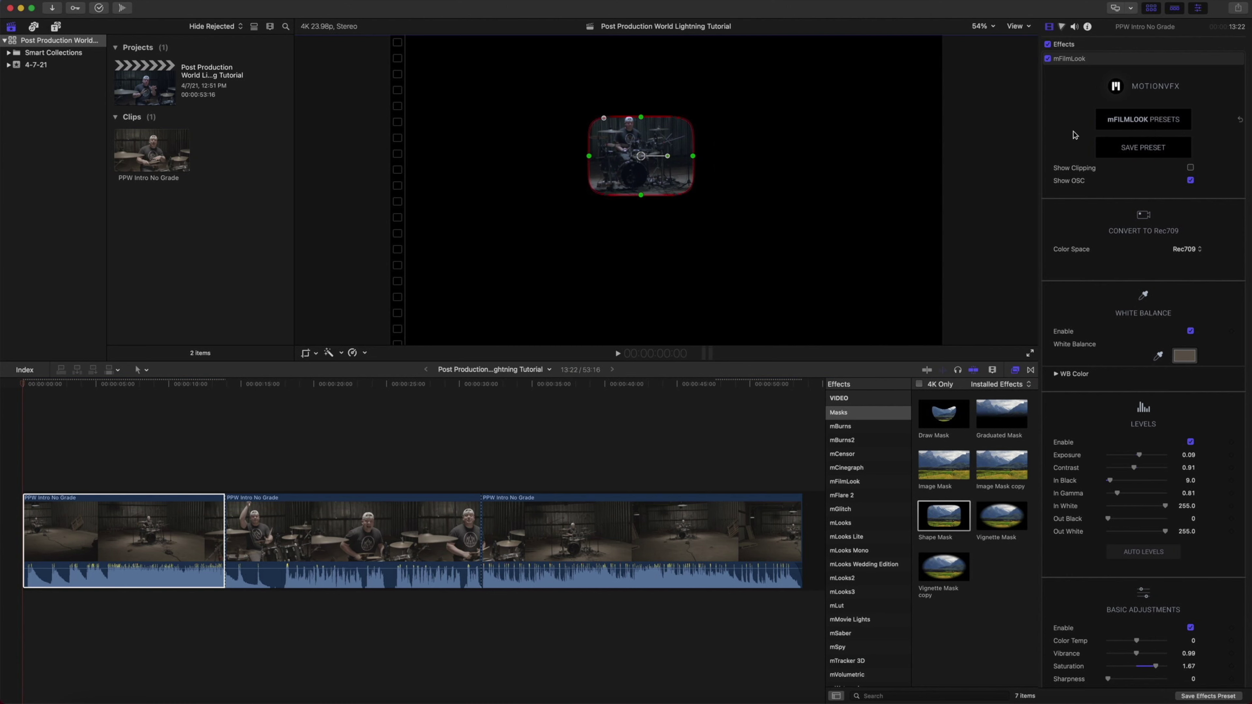
- Invert the mask, nudge it into place, and convert it to editable control points
scroll(1075, 137, down, 2)
scroll(1076, 137, down, 15)
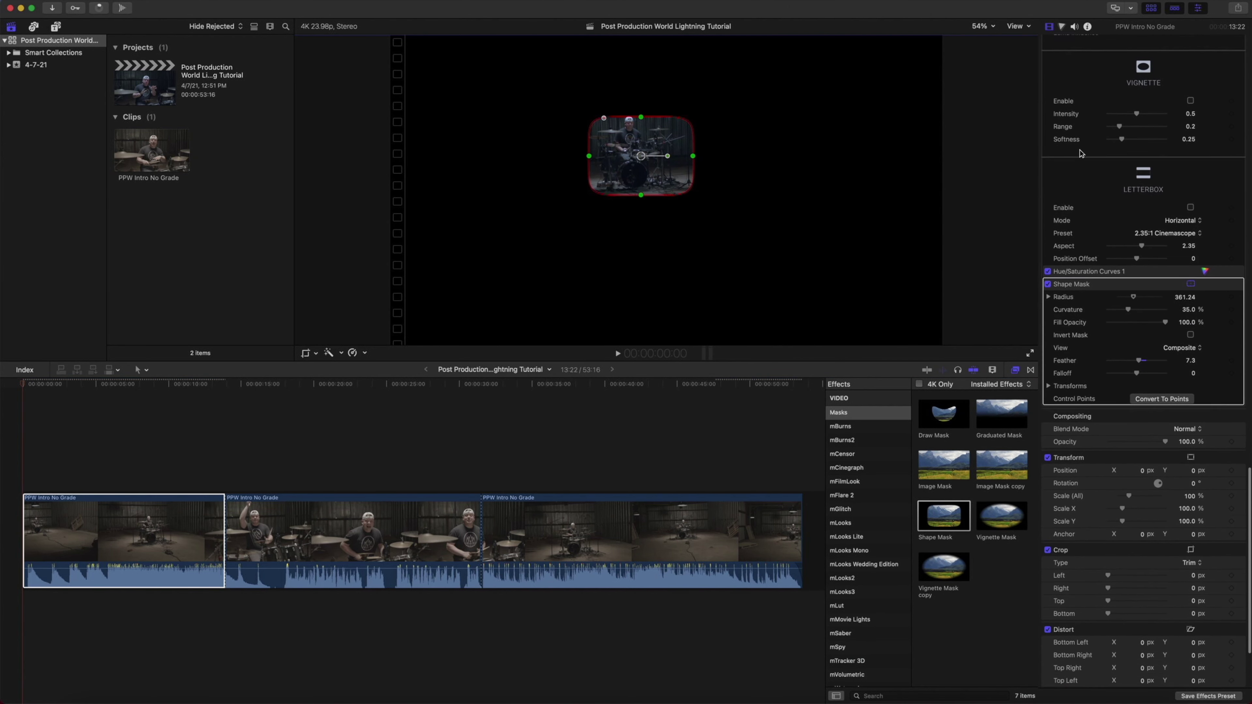
click(1190, 309)
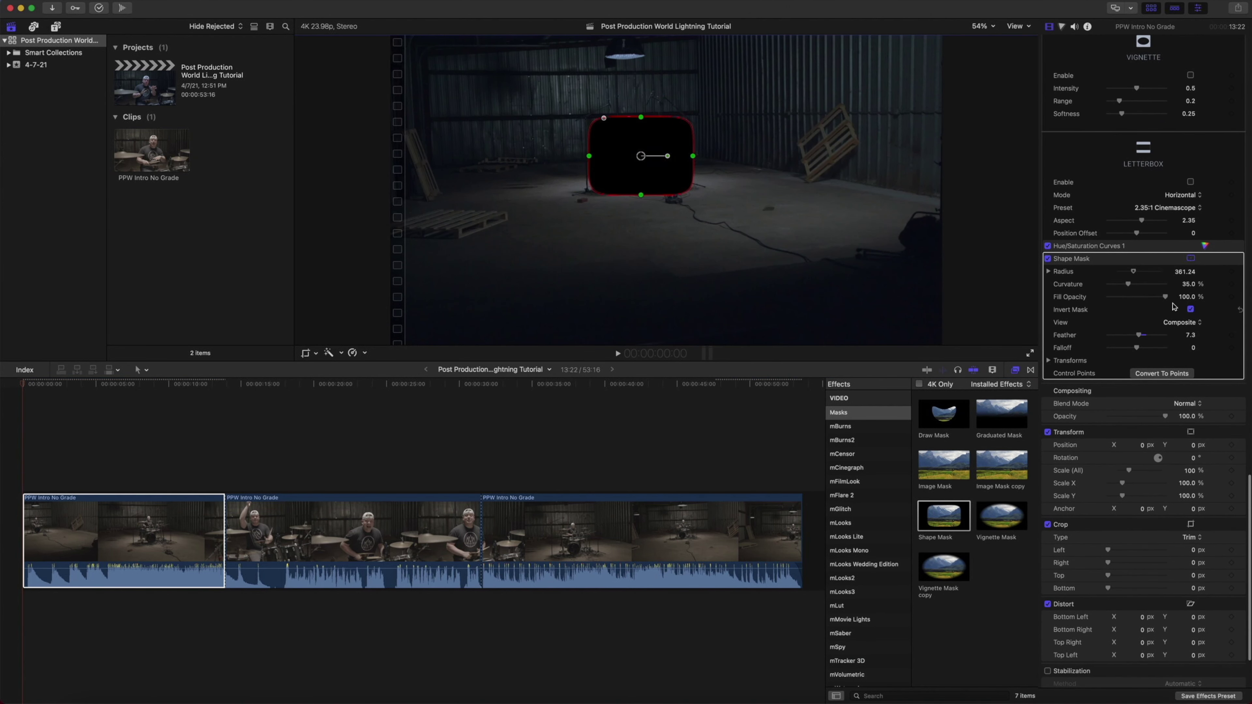
drag(646, 159, 645, 157)
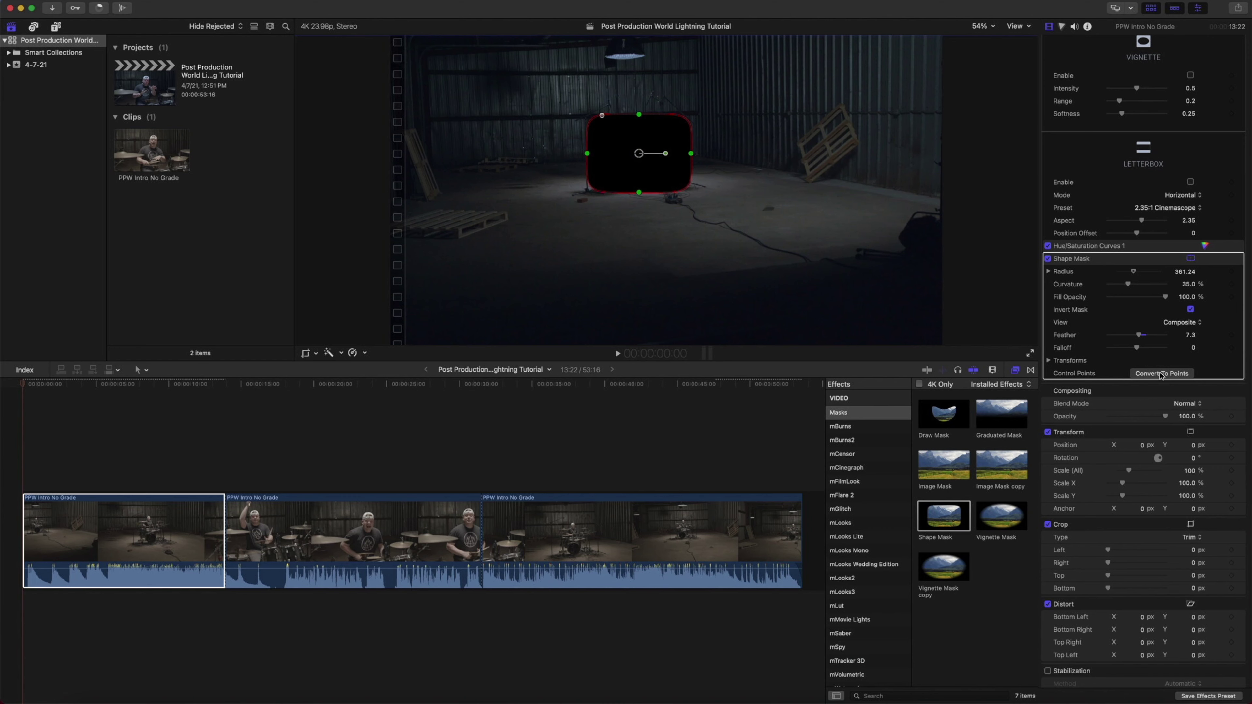
click(1158, 374)
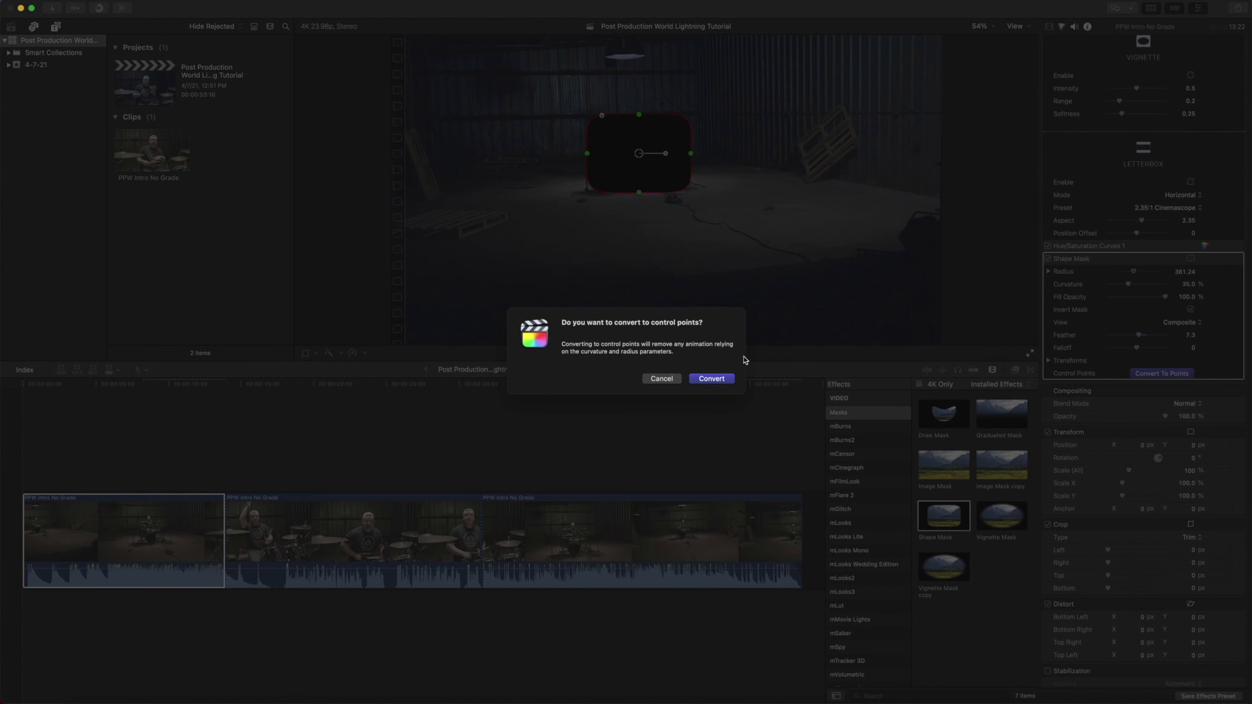
click(712, 379)
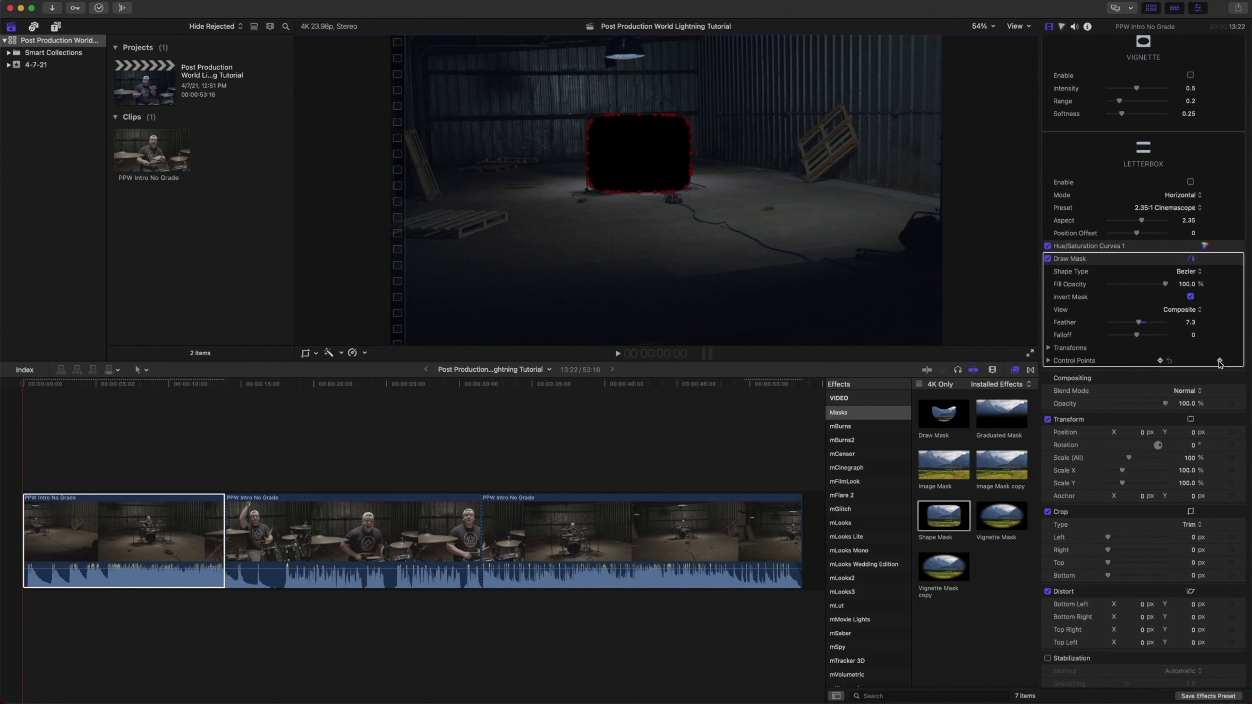
- Keyframe the mask's control points and reposition it over the drummer at about 4, 8 and 12 seconds
click(1219, 361)
drag(26, 388, 99, 394)
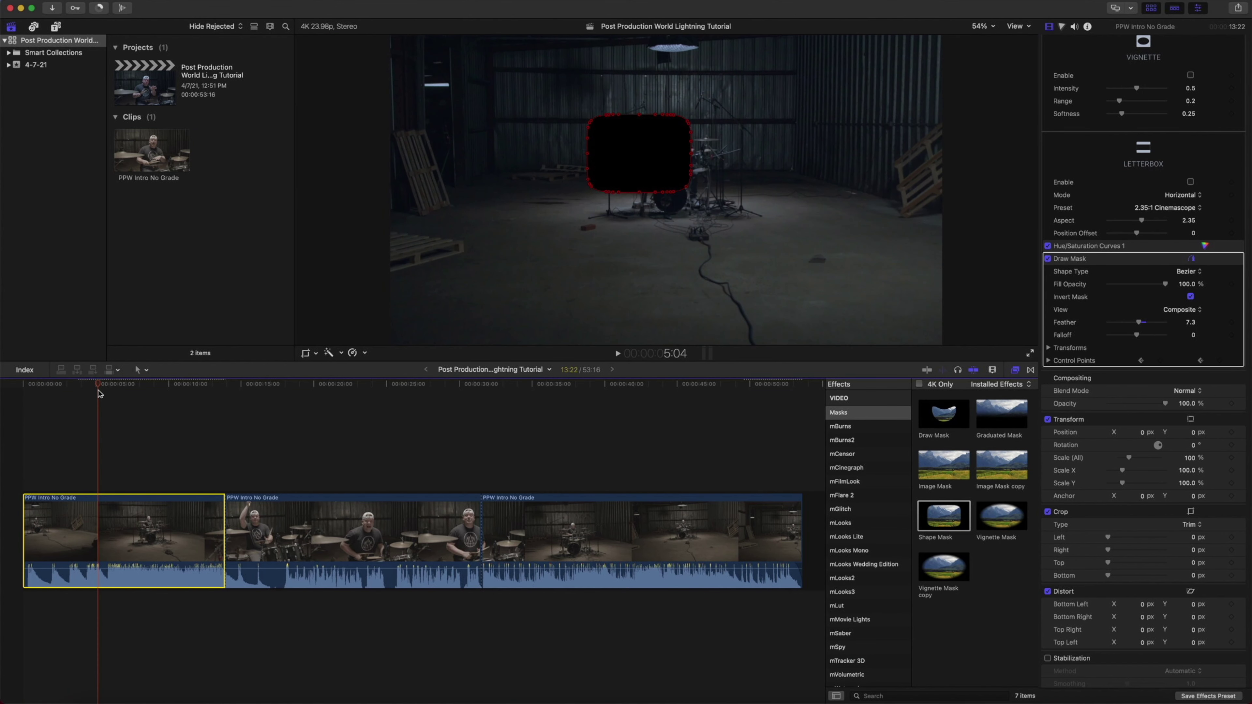
click(641, 162)
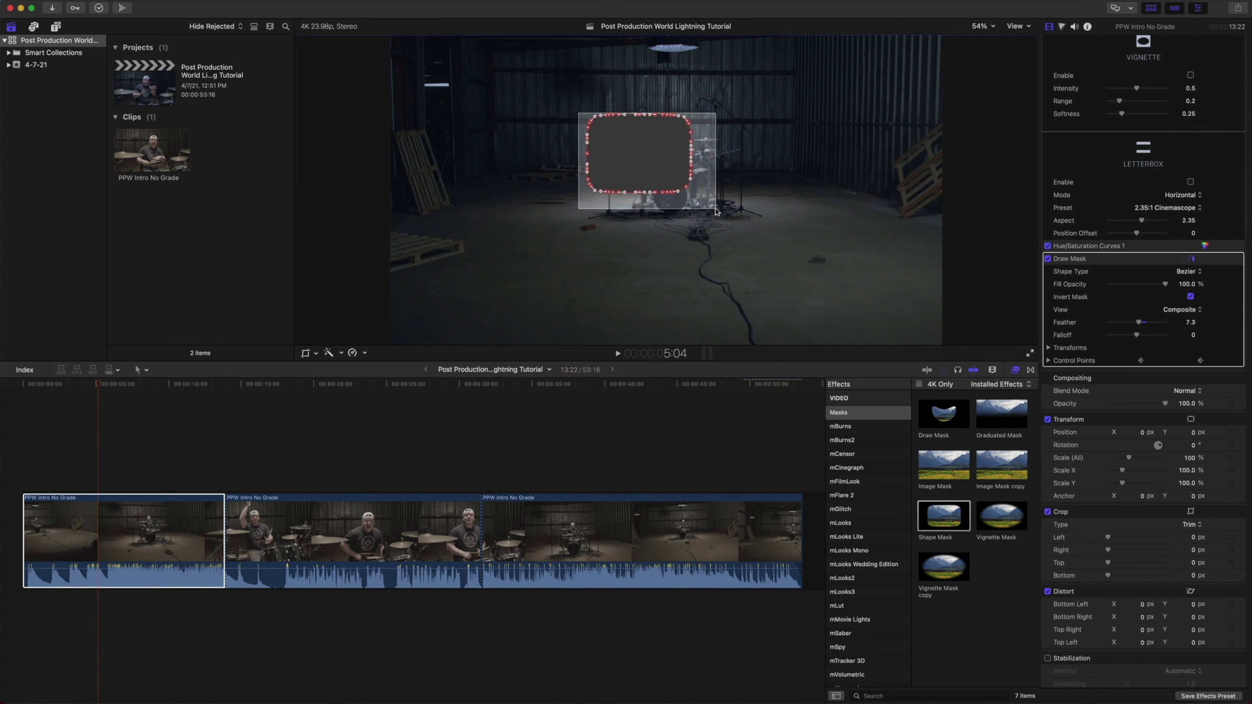
mouse_move(644, 195)
mouse_down()
mouse_move(678, 214)
mouse_move(673, 196)
mouse_up()
drag(98, 386, 152, 386)
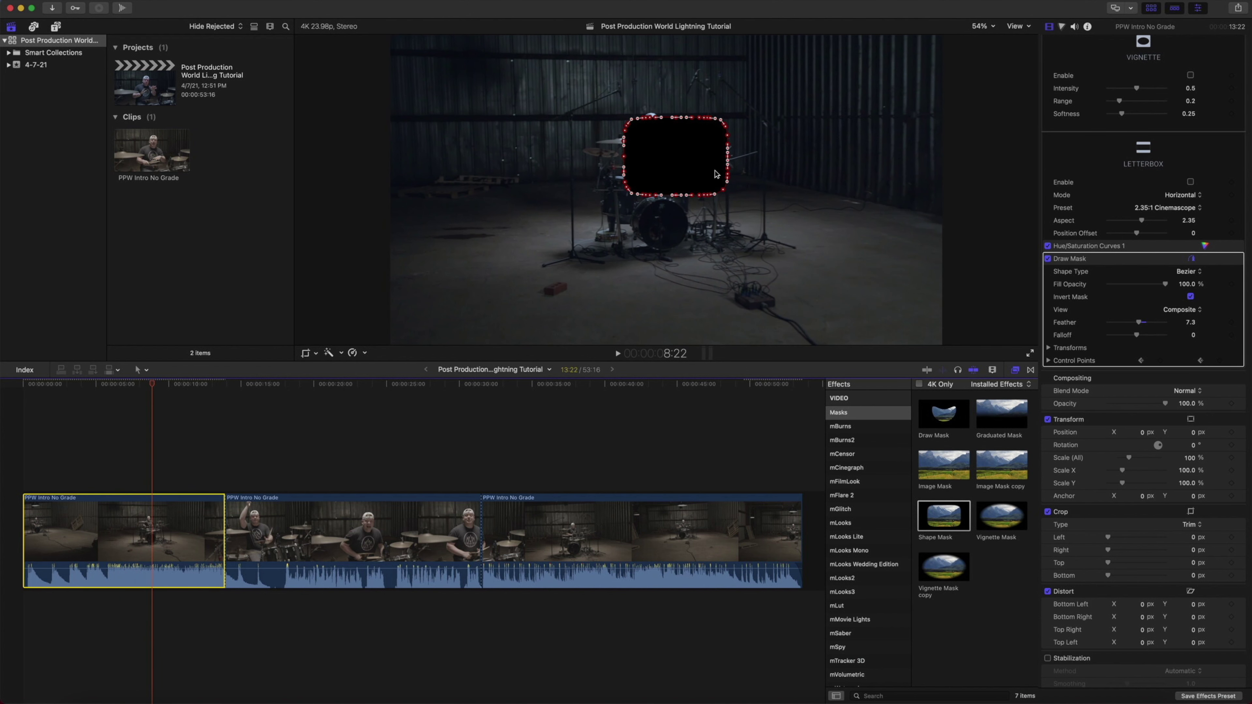
drag(680, 199, 655, 192)
drag(173, 386, 211, 393)
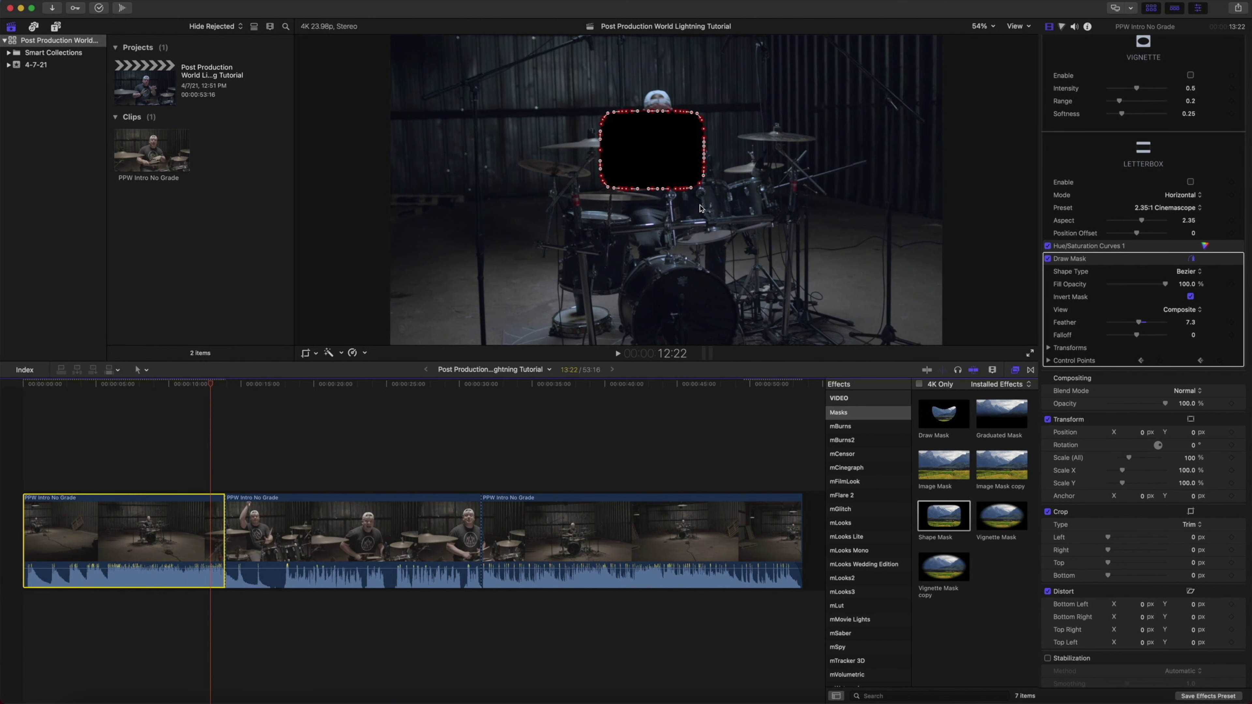
drag(672, 194, 678, 170)
- At 12 seconds, stretch the mask downward and widen both sides to cover the drummer
click(799, 176)
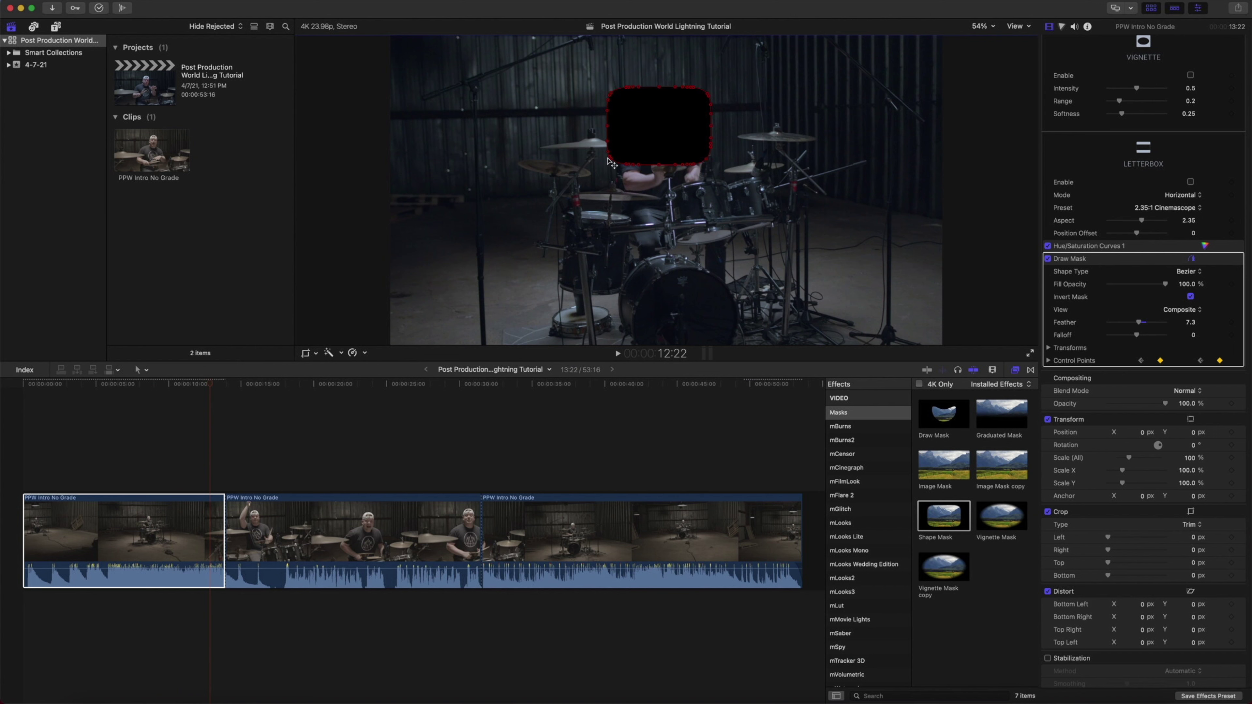
drag(610, 134, 767, 196)
drag(660, 176, 660, 214)
click(748, 156)
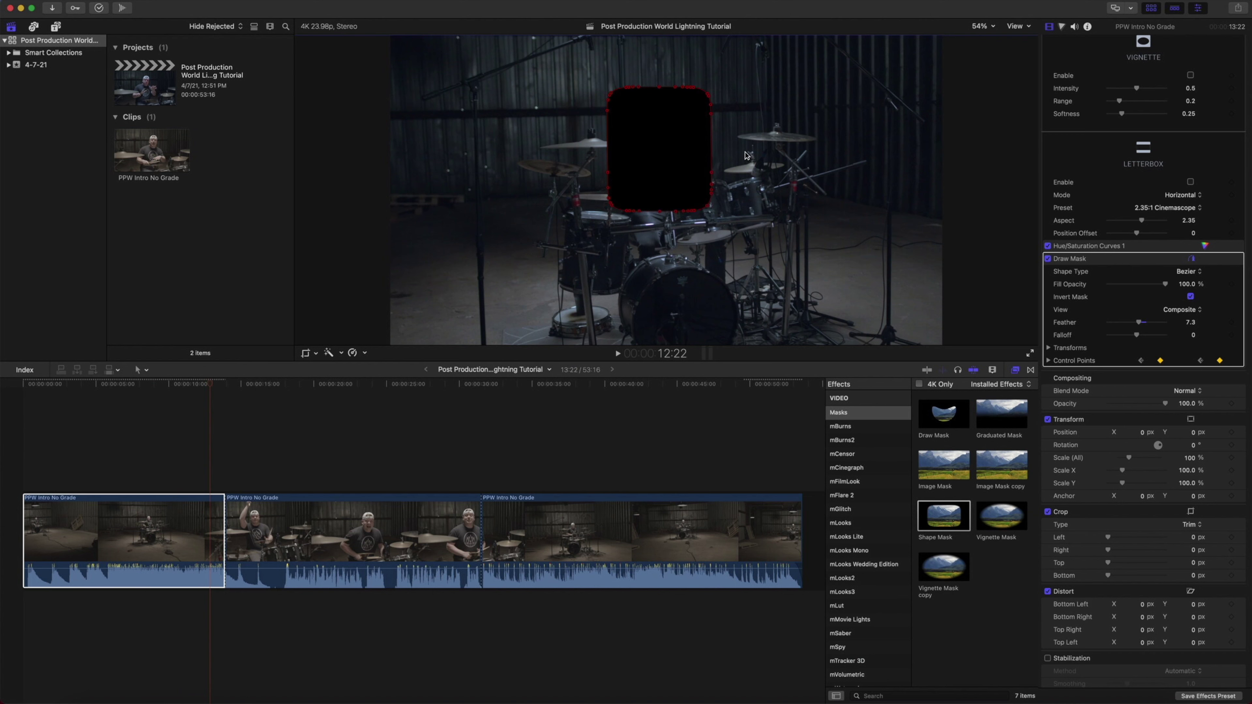
drag(715, 152, 729, 153)
drag(609, 153, 572, 180)
- Refine the mask position around 6 to 8 seconds, then review its motion through the shot
drag(219, 389, 97, 387)
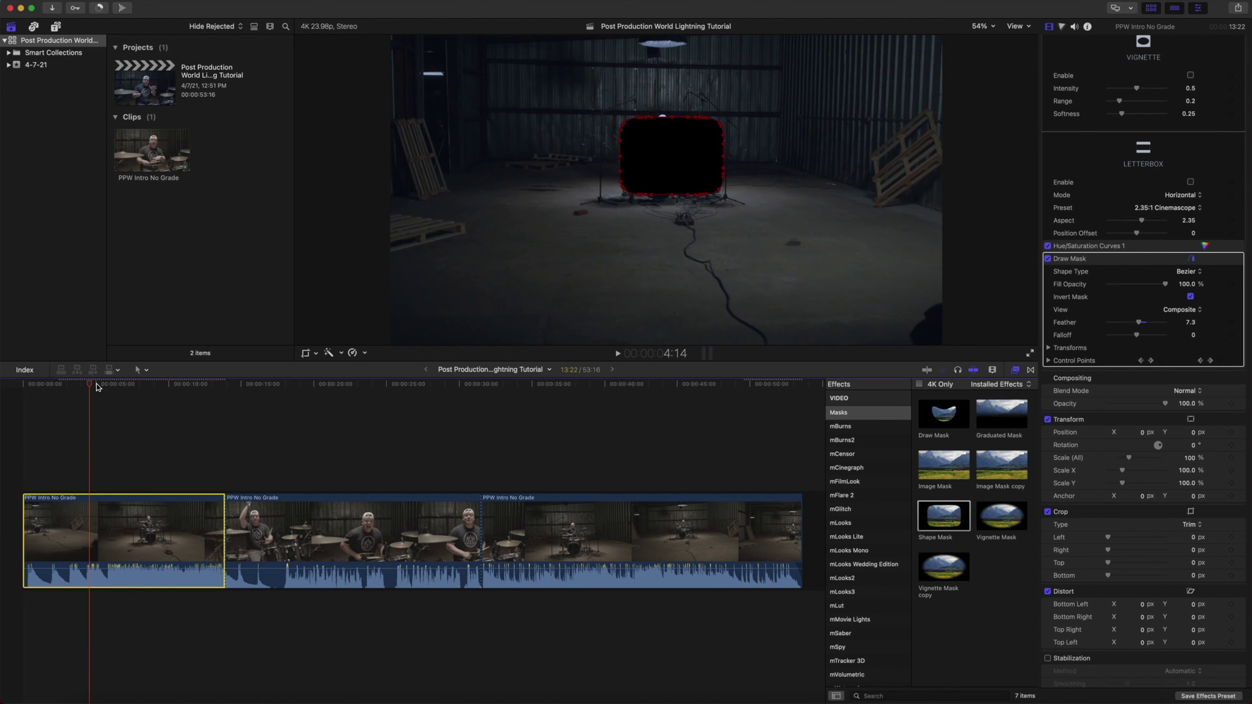
drag(578, 86, 787, 221)
drag(690, 158, 688, 155)
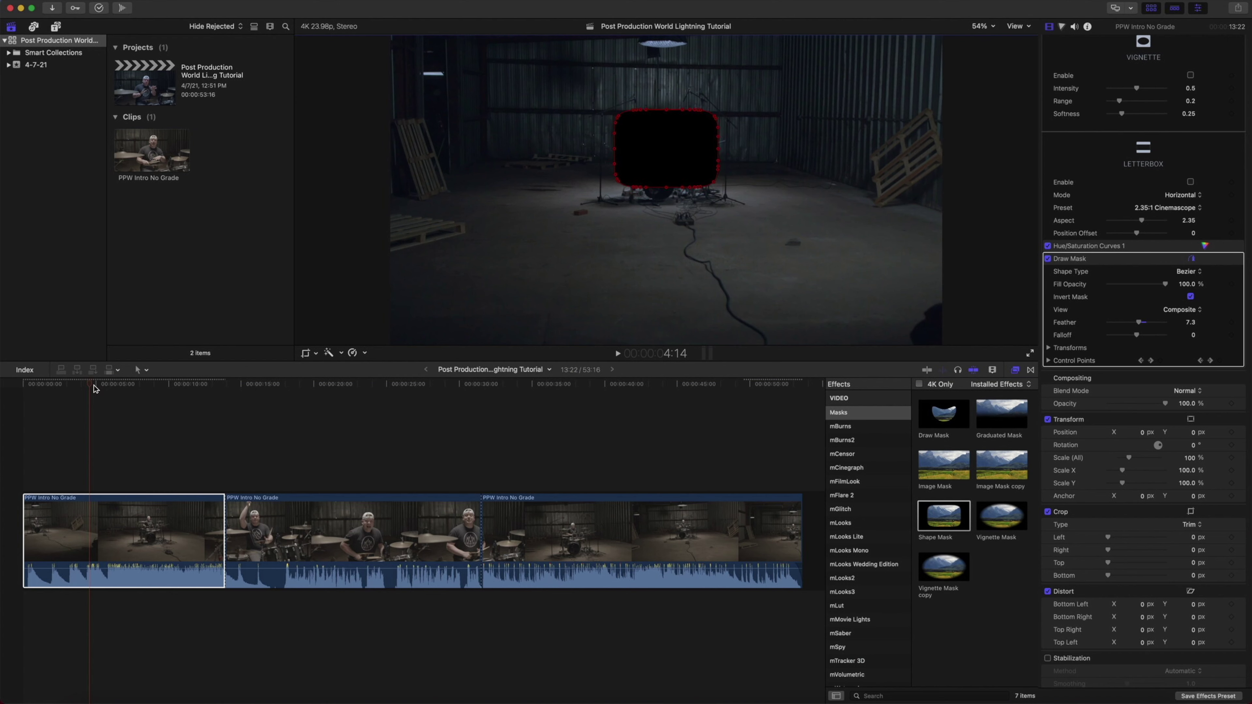
drag(94, 387, 149, 399)
click(639, 160)
drag(638, 160, 635, 151)
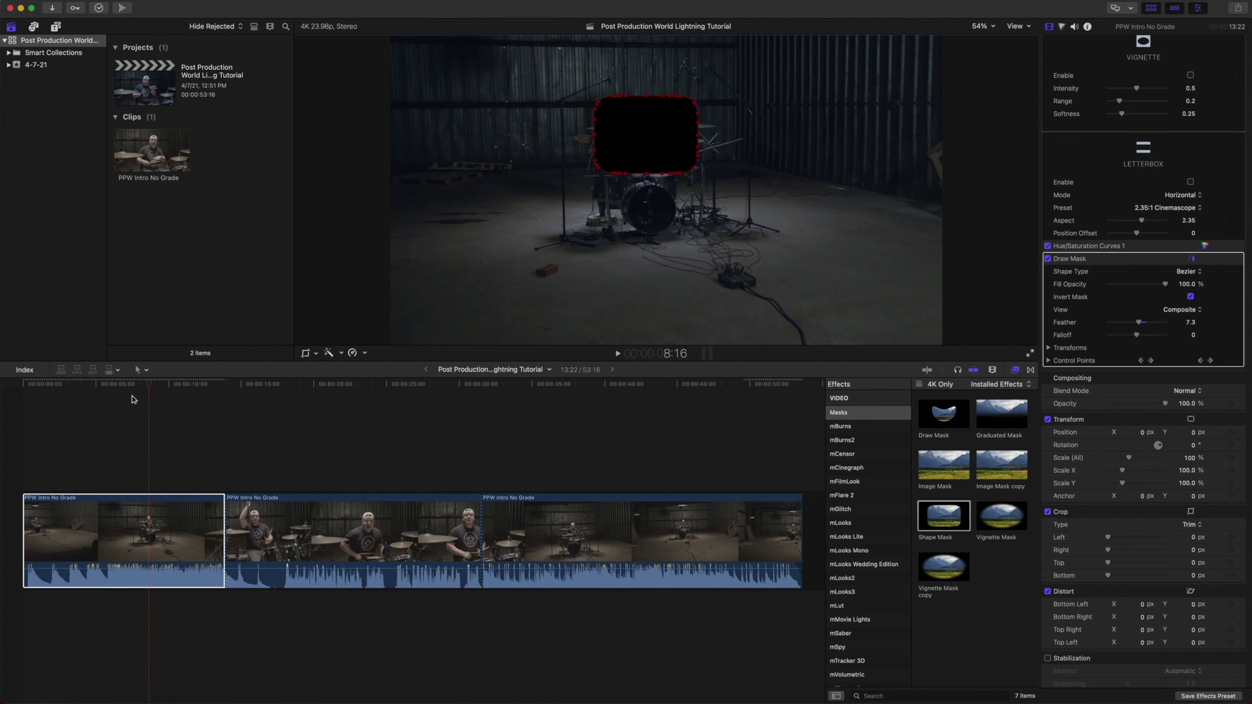
drag(148, 387, 13, 408)
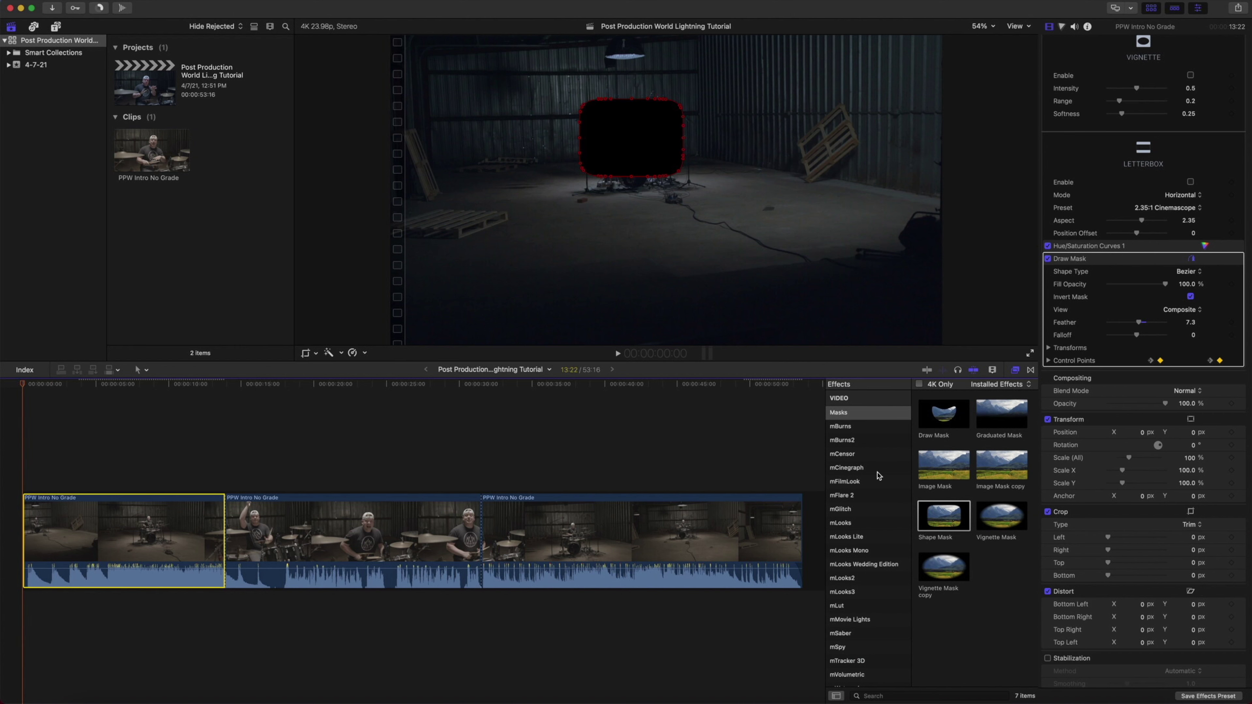
click(861, 662)
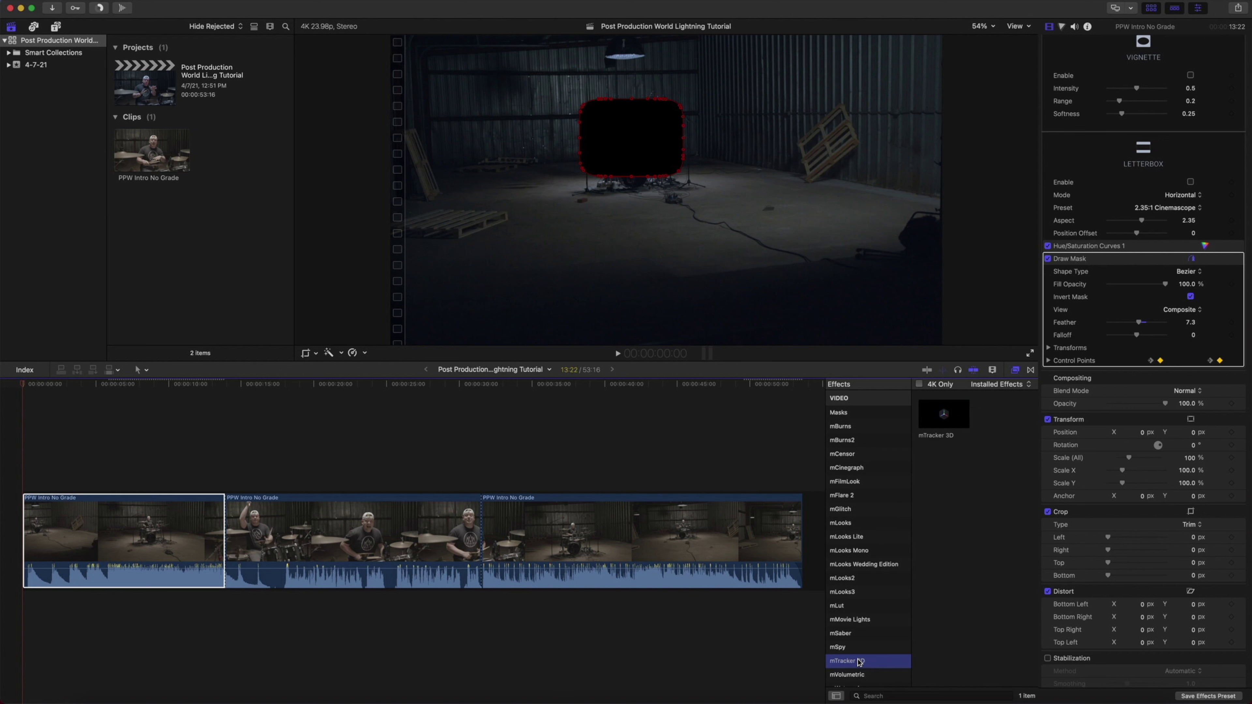
- Apply mTracker 3D to the opening clip, track it, disable Draw Mask, and copy the track
drag(941, 419, 148, 525)
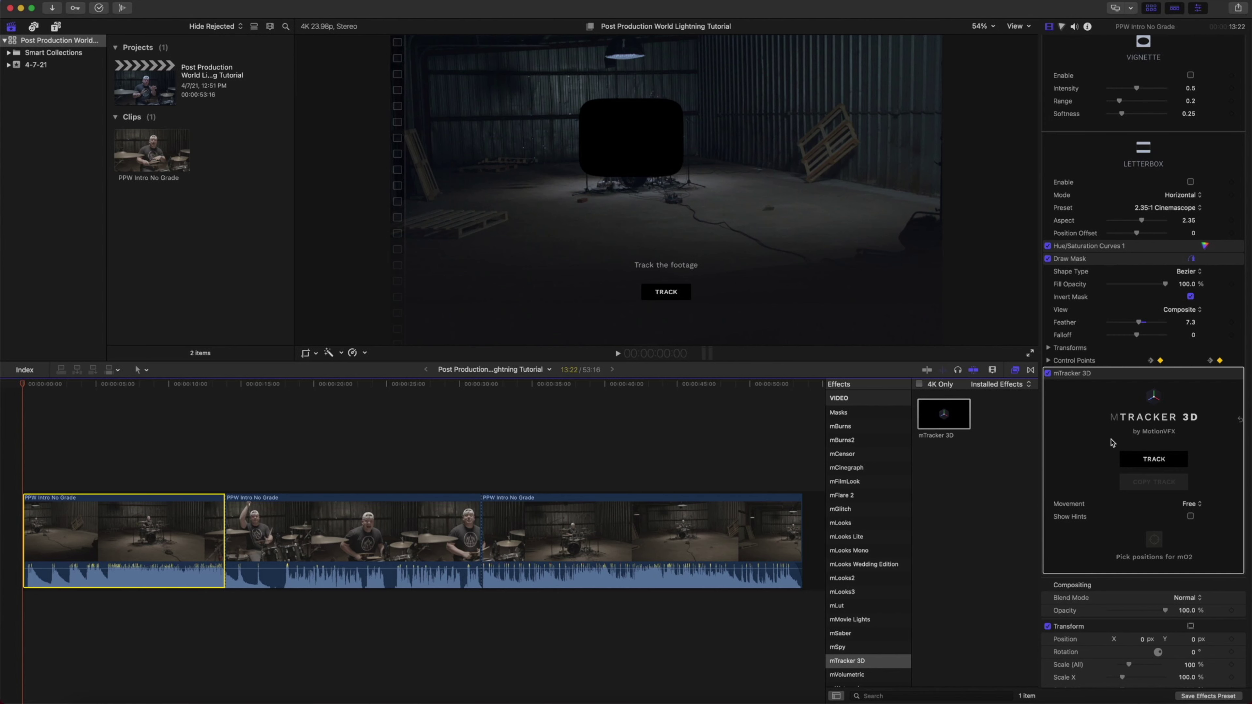
click(1151, 459)
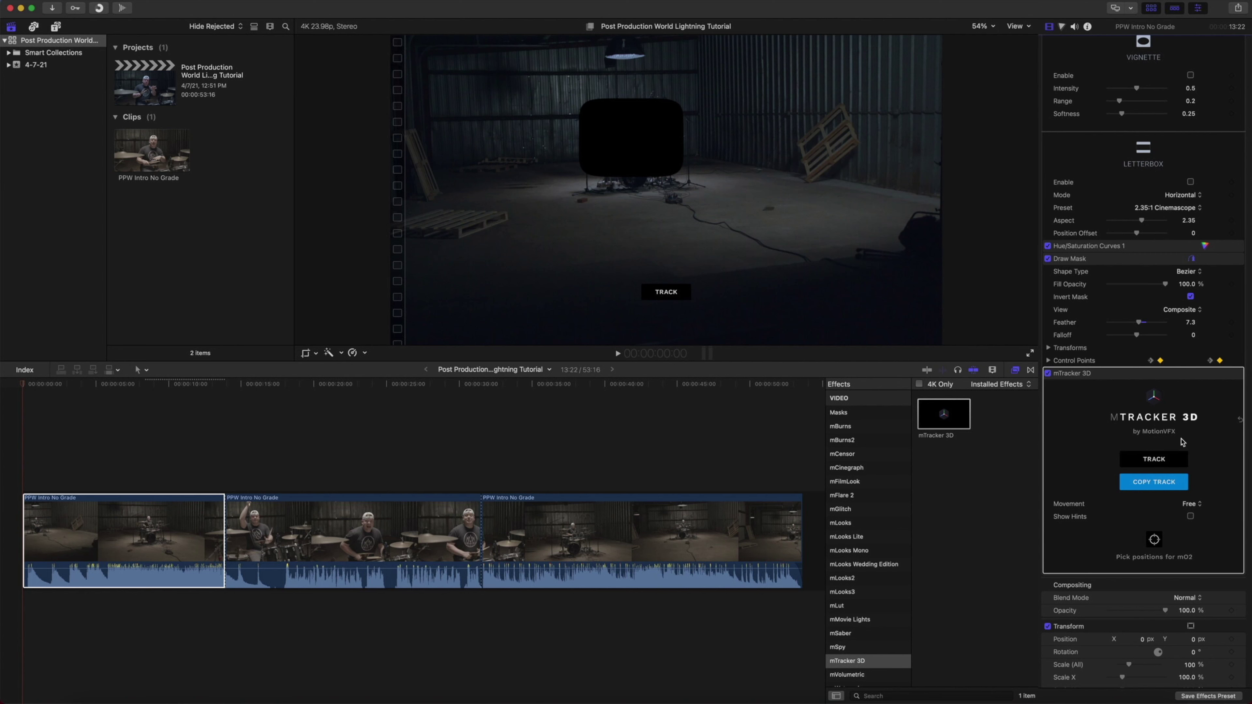
click(1049, 259)
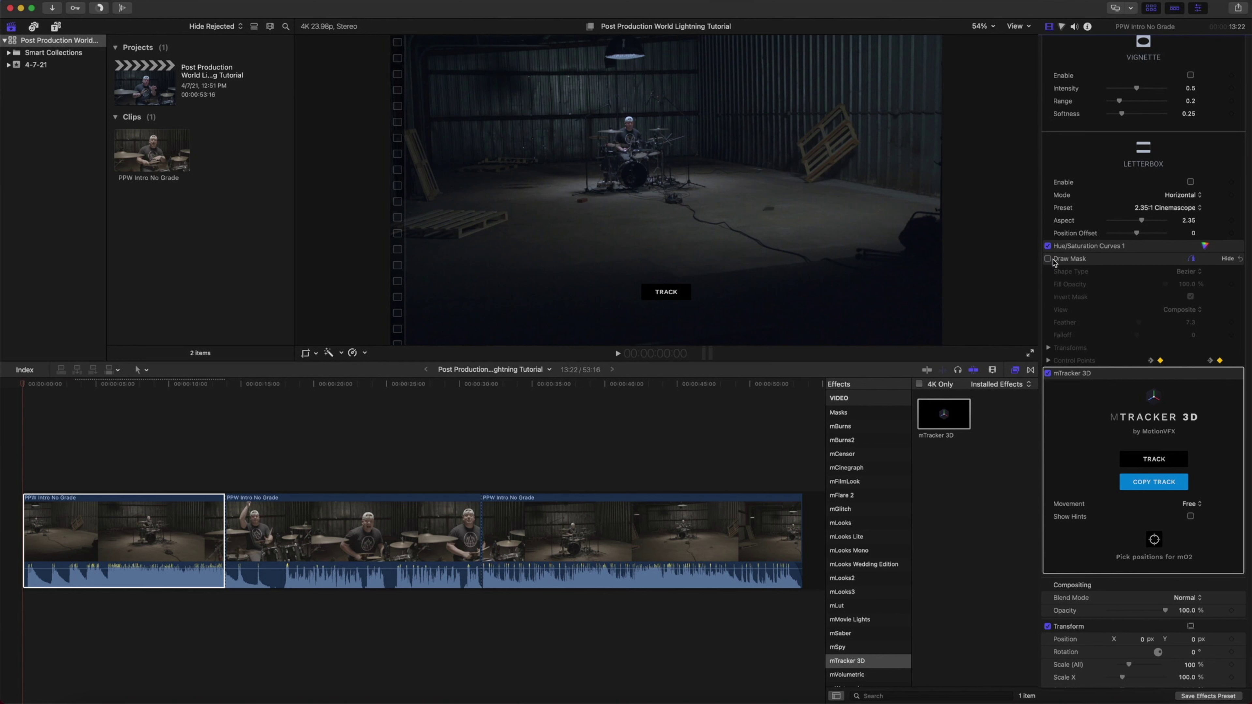
click(1144, 487)
click(56, 26)
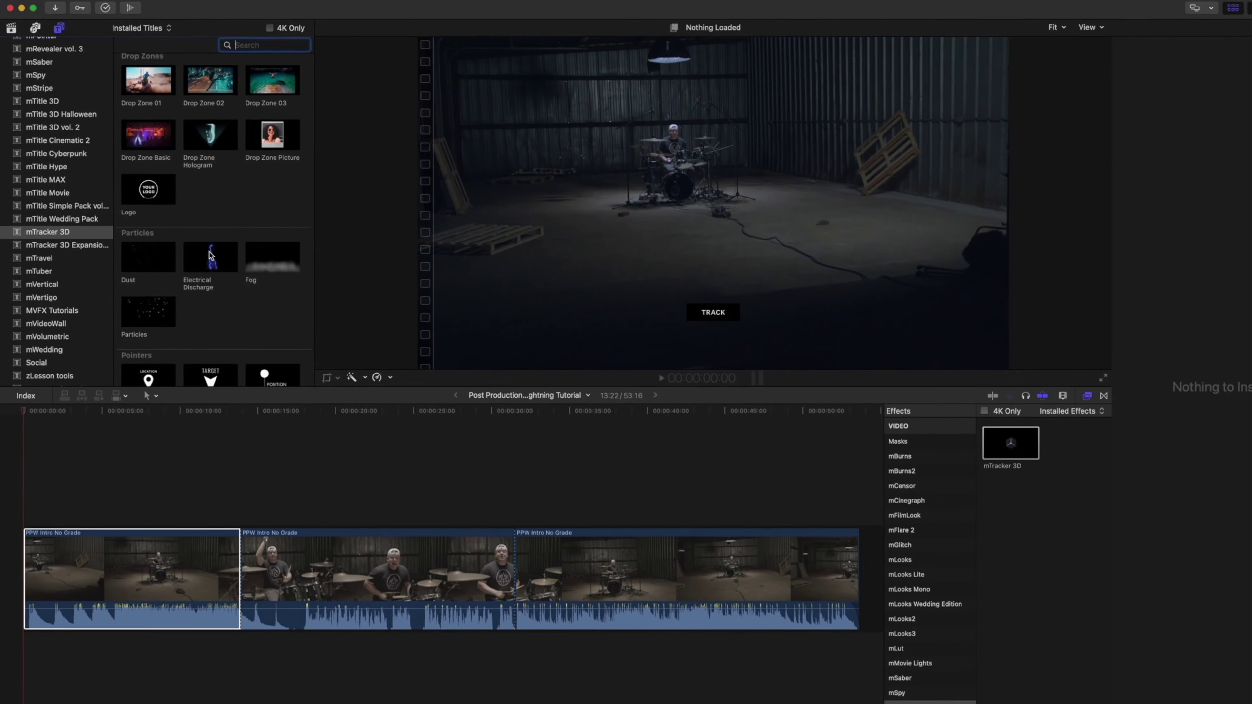
- Place the Electrical Discharge title above the start of the drum clip and zoom the timeline in
drag(327, 421, 328, 450)
drag(192, 262, 28, 466)
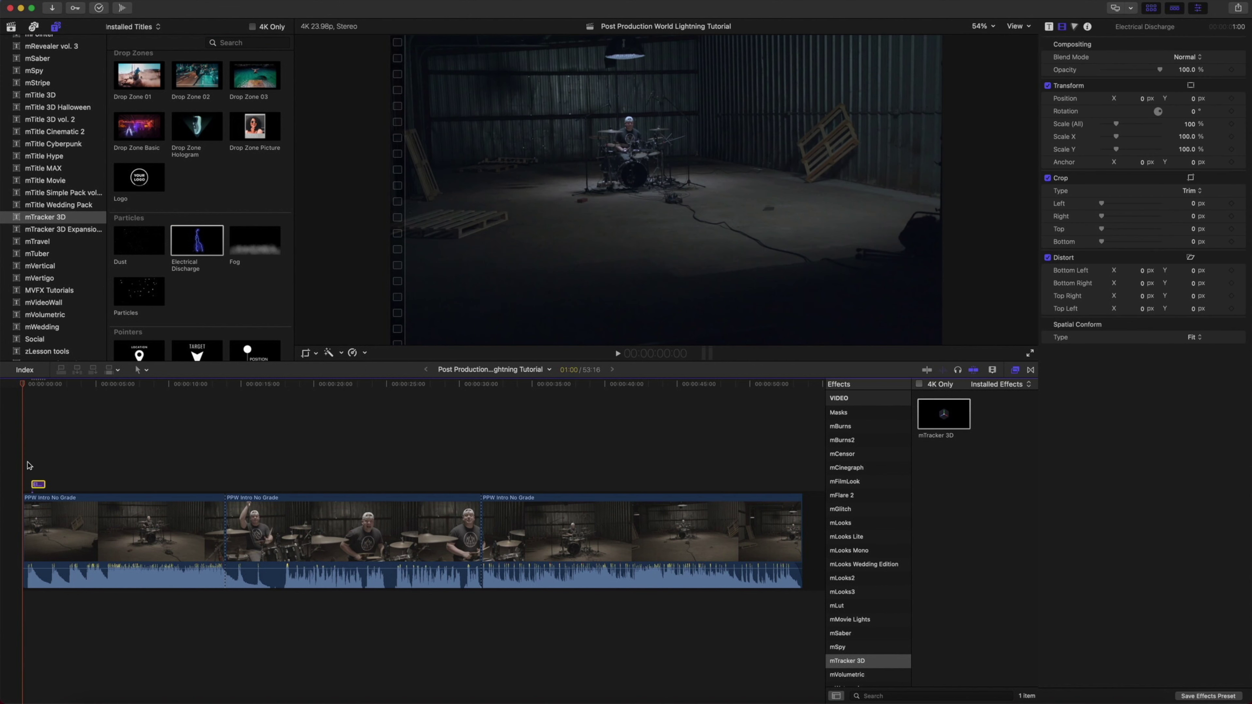
key(super+equal)
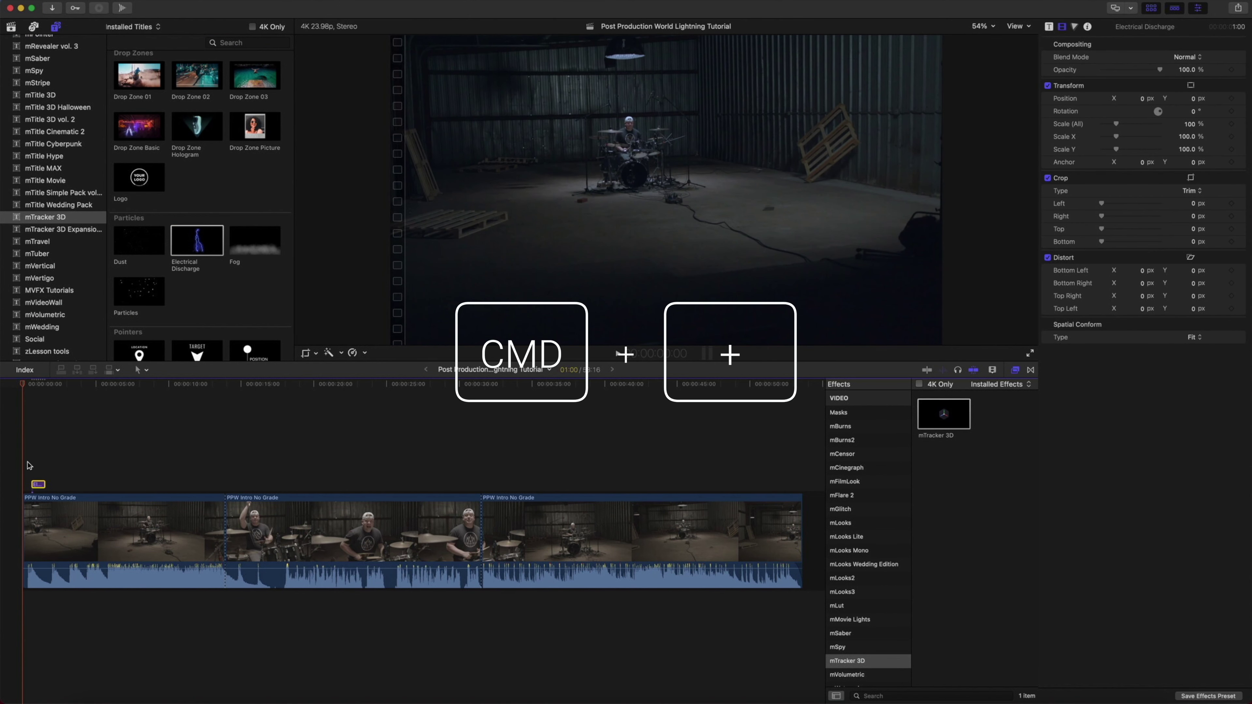
key(super+equal)
key(super+equal)
key(super+equal)
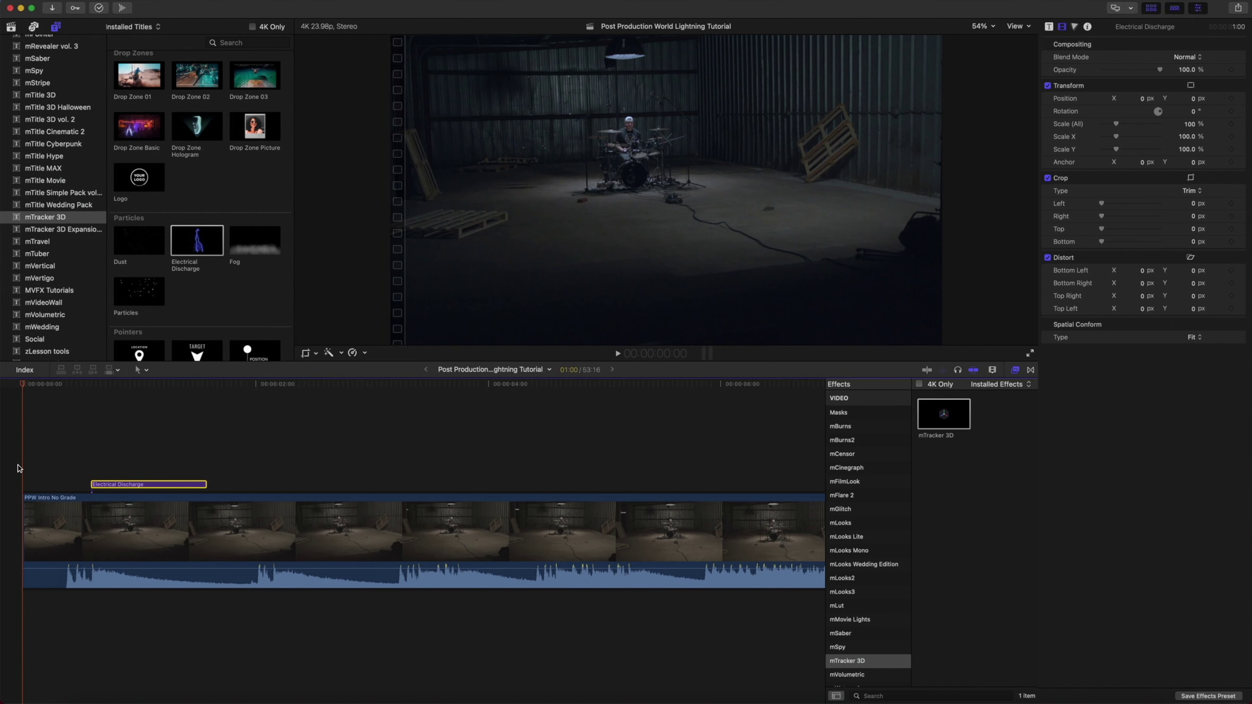
- Preview the lightning from an early frame and nudge the title slightly earlier
click(45, 397)
click(54, 383)
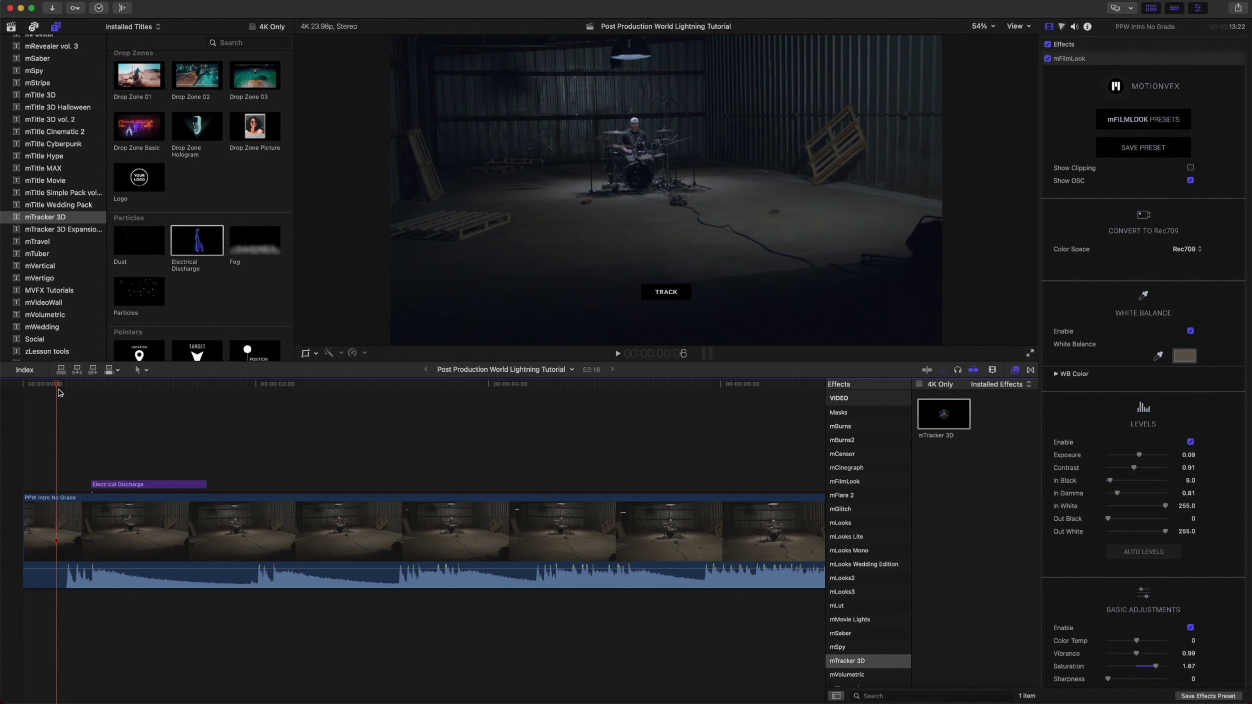
drag(63, 386, 69, 387)
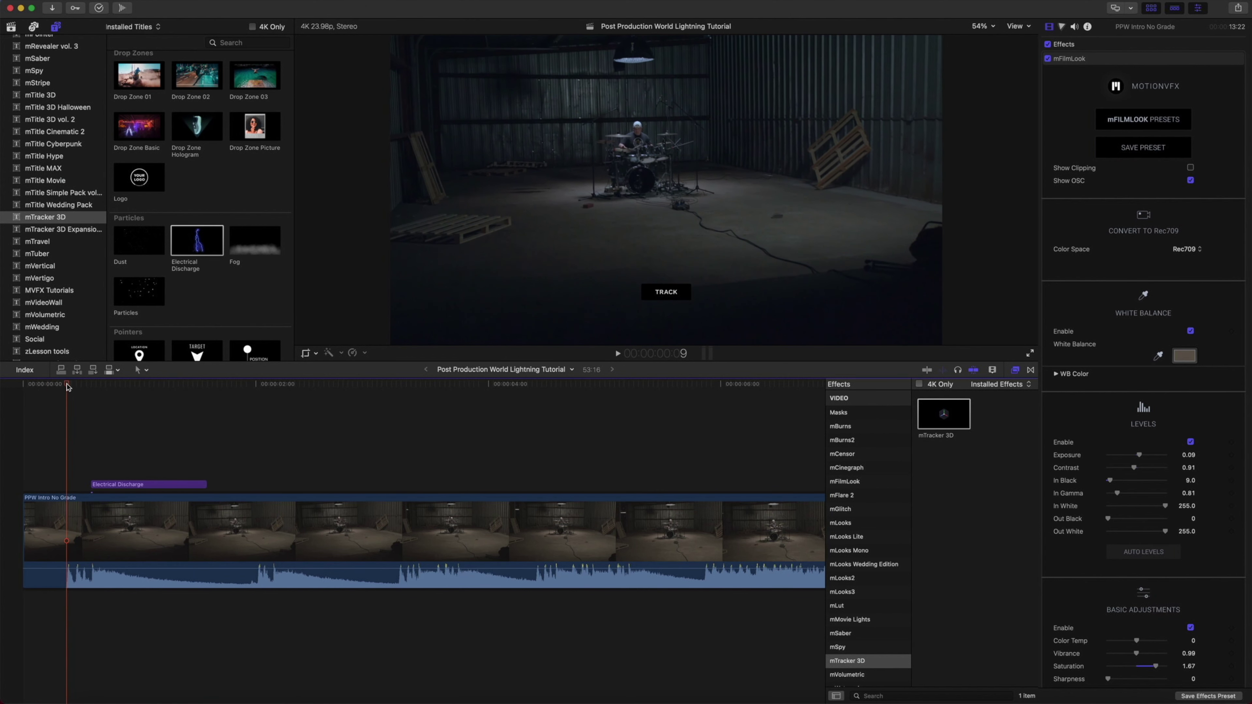
key(space)
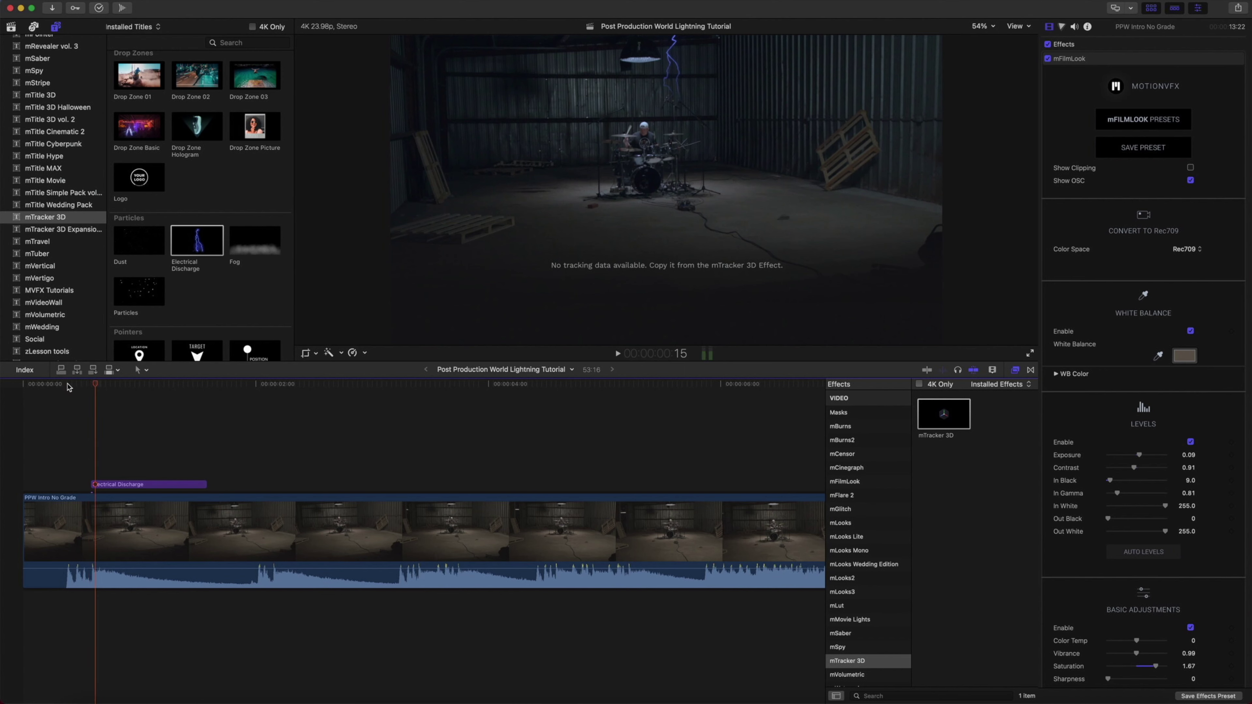
click(89, 387)
drag(112, 487, 104, 487)
scroll(104, 488, right, 1)
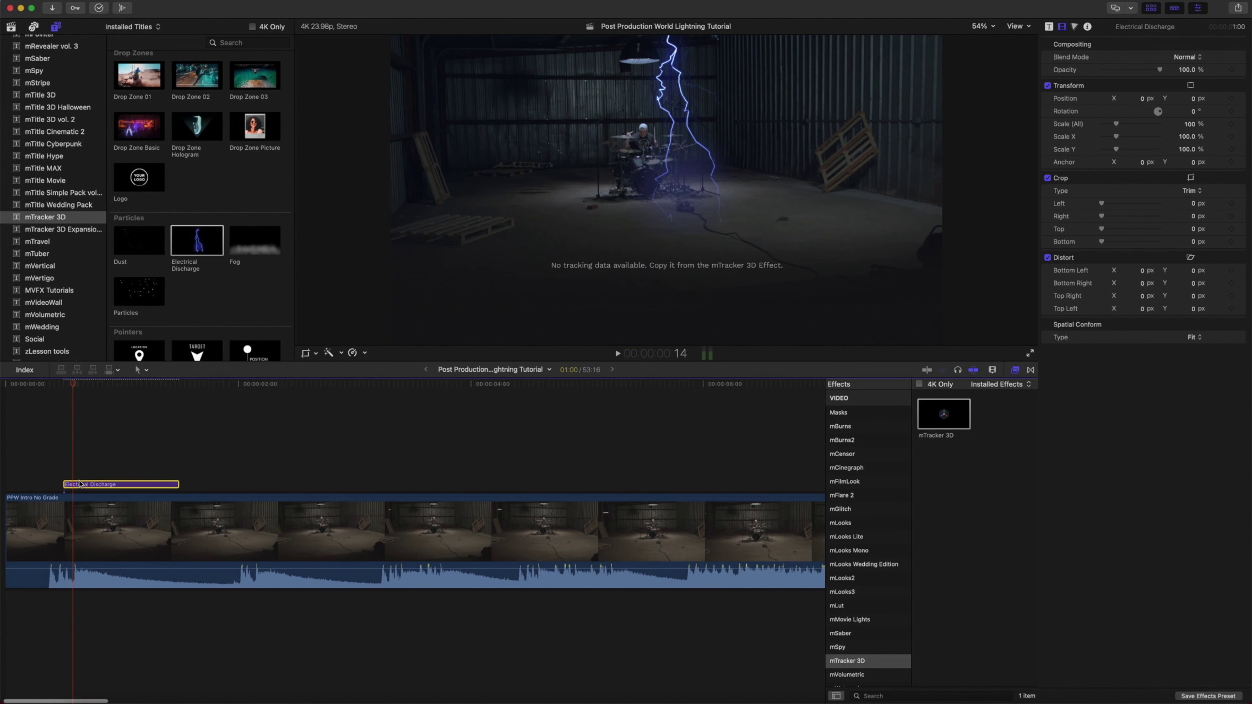
scroll(78, 487, right, 2)
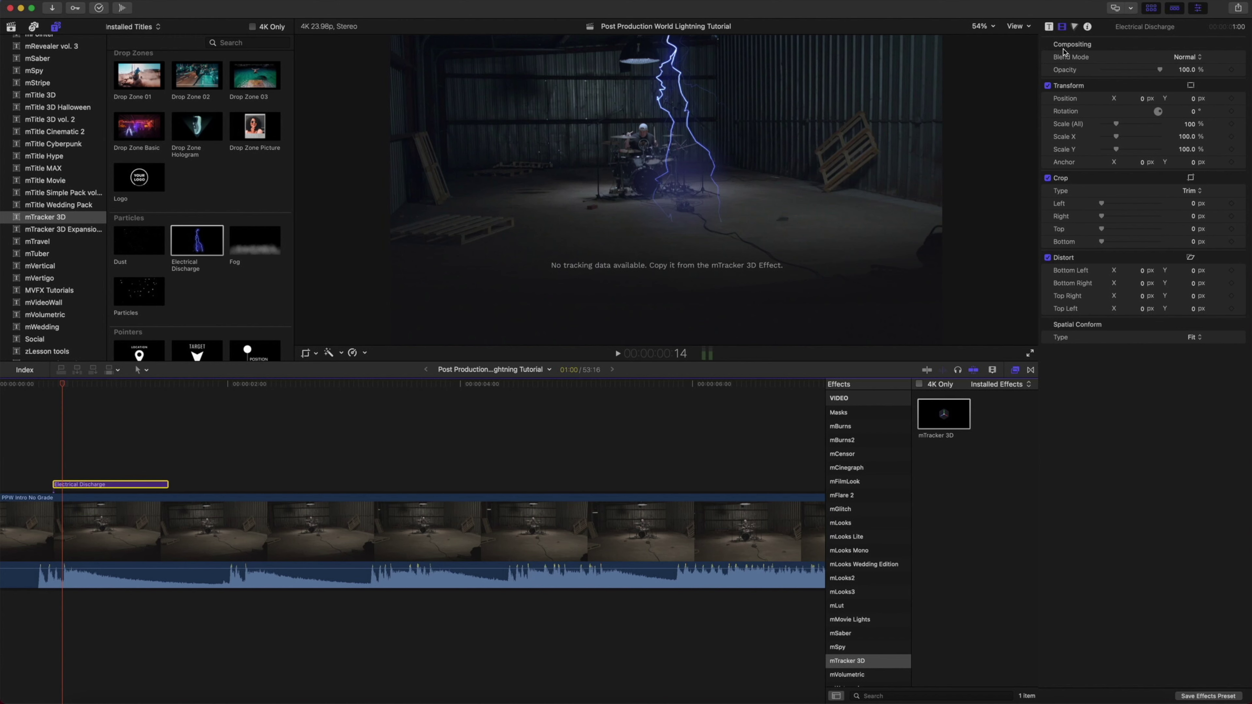
- Paste the copied track into the Electrical Discharge title and drag its 3D anchor onto the floor
click(1049, 27)
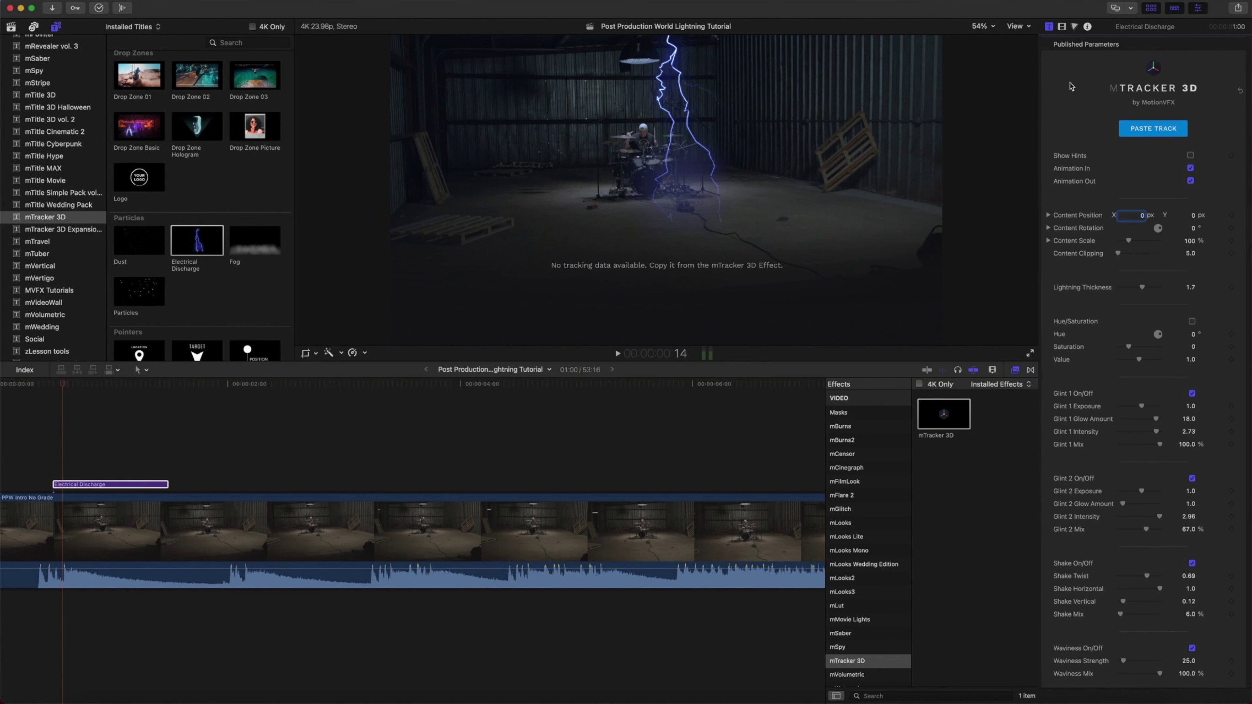
click(1154, 129)
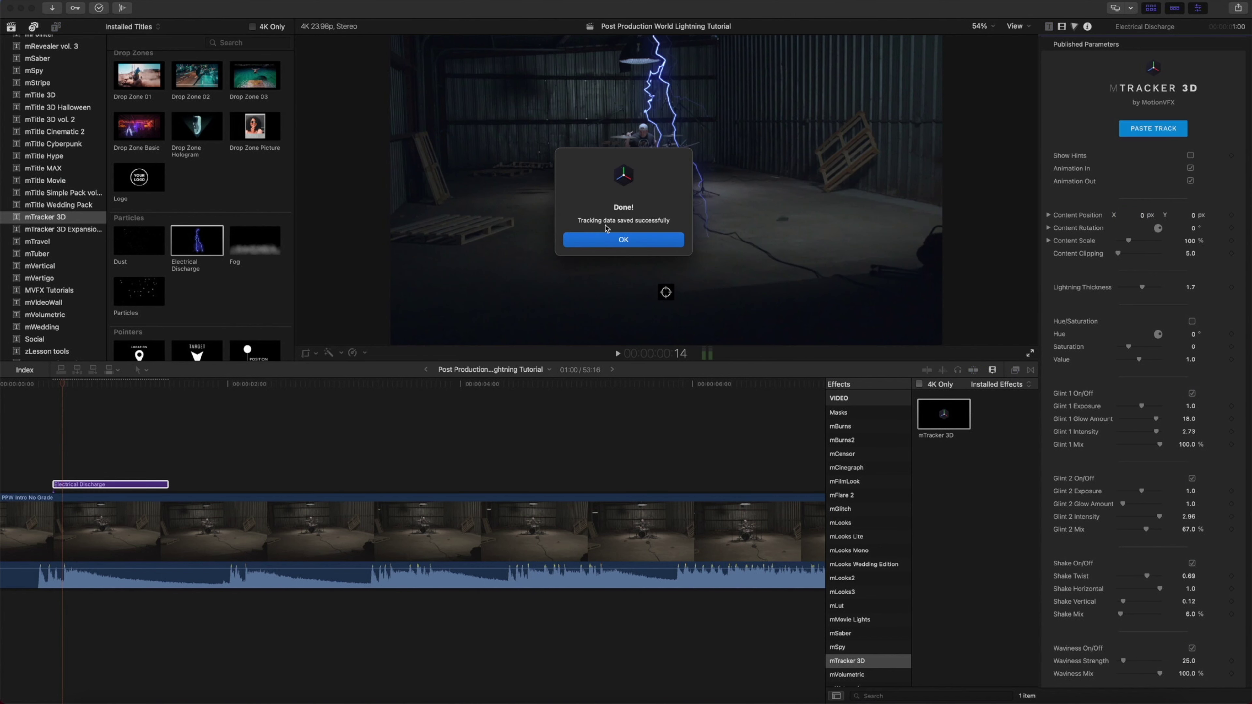
click(624, 240)
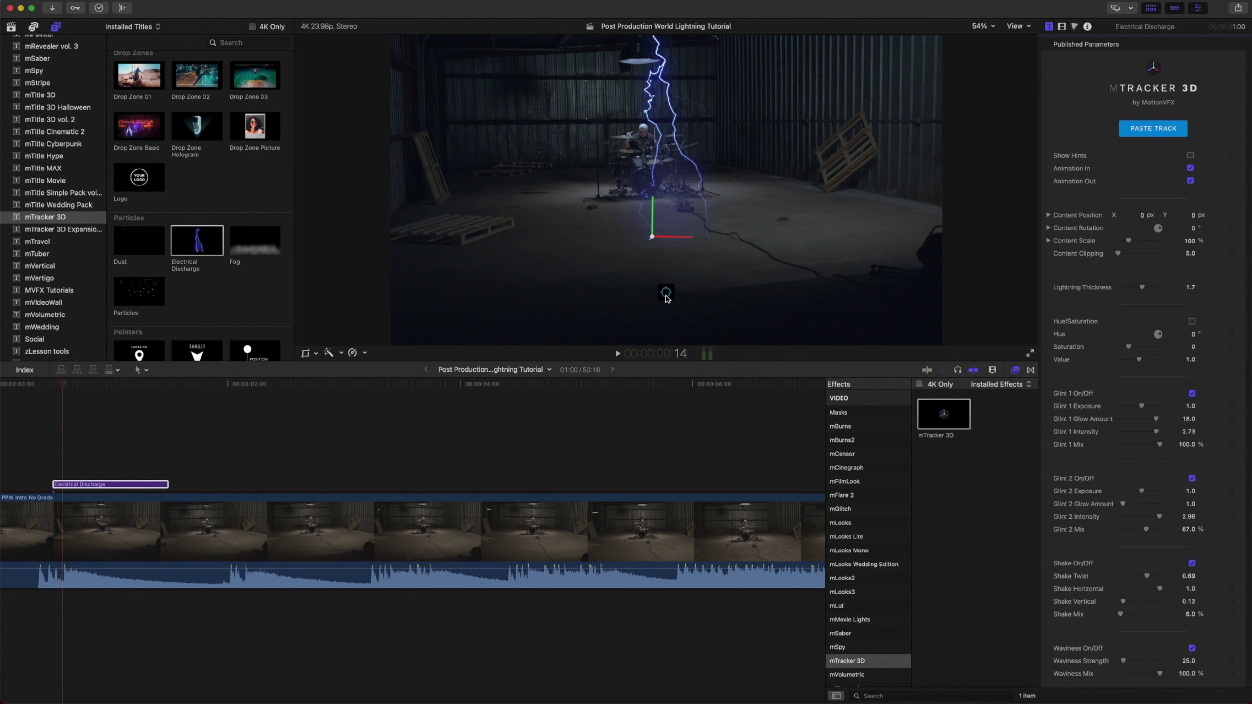
drag(667, 299, 779, 228)
- Slide the lightning's anchor along the floor to sit right of the drummer
key(shift)
drag(779, 228, 728, 245)
mouse_move(721, 239)
mouse_down()
mouse_move(707, 238)
mouse_move(725, 248)
mouse_up()
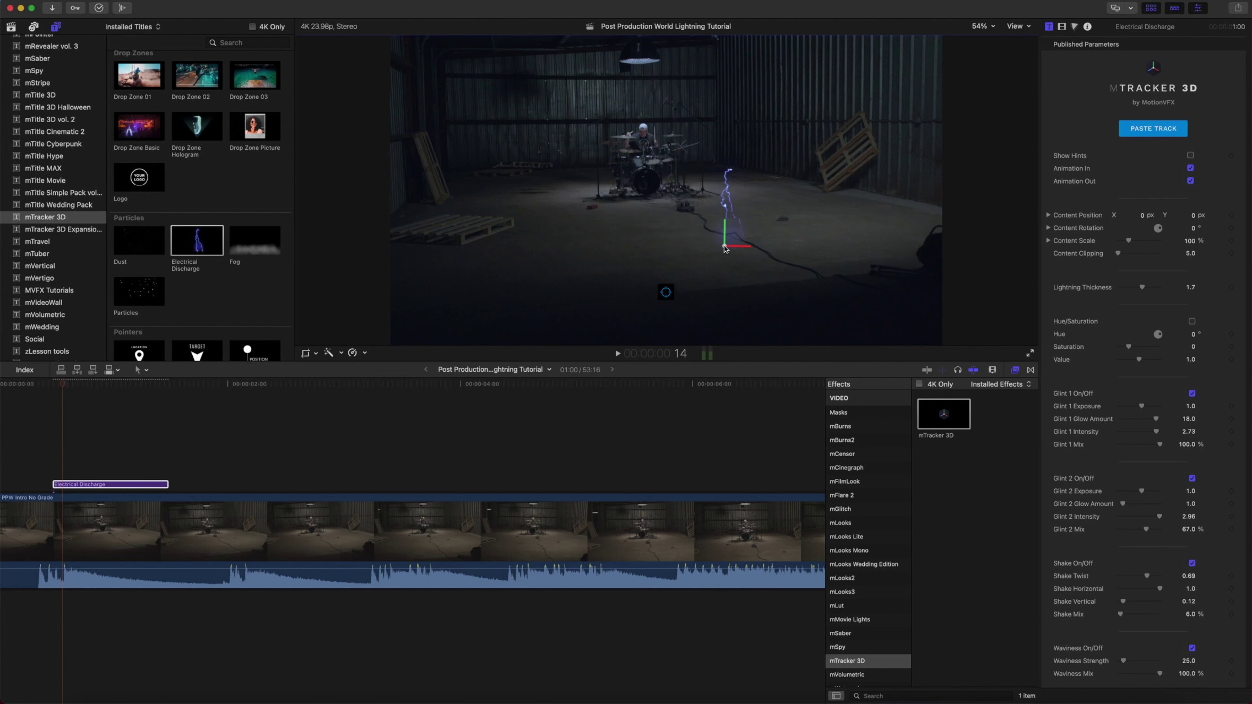
- Set Content Scale to 323% and Lightning Thickness to 0.63, then enable Hue/Saturation and raise Hue
mouse_move(726, 249)
drag(1130, 243, 1152, 243)
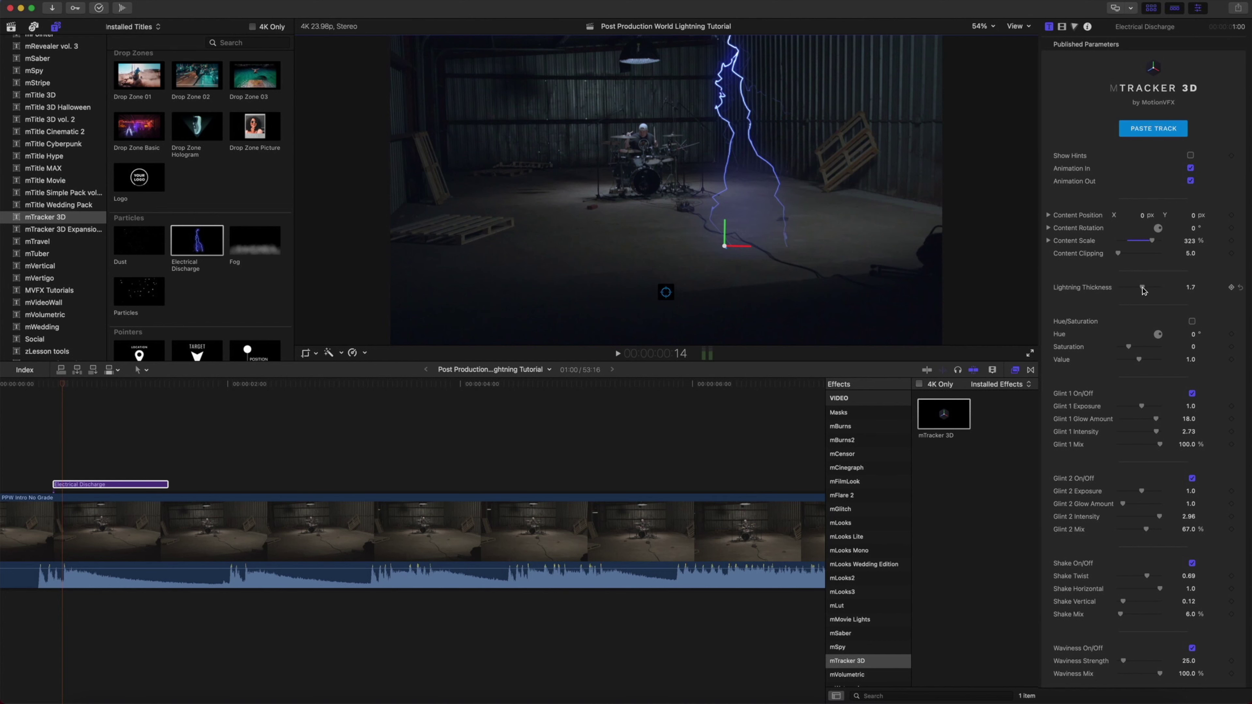
drag(1144, 291, 1128, 290)
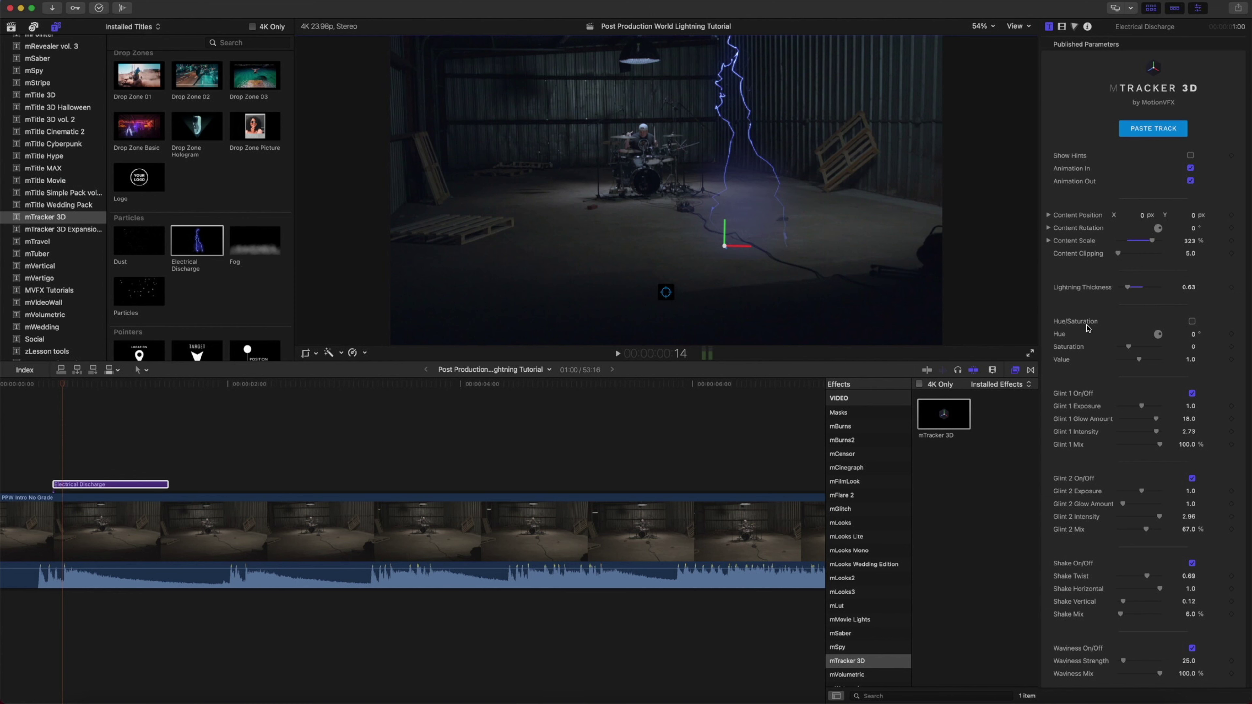
click(1193, 322)
drag(1193, 336, 1195, 334)
- Set the lightning's Hue to 340.0 and Saturation to -0.53
drag(1191, 335, 1193, 339)
scroll(1193, 339, down, 1)
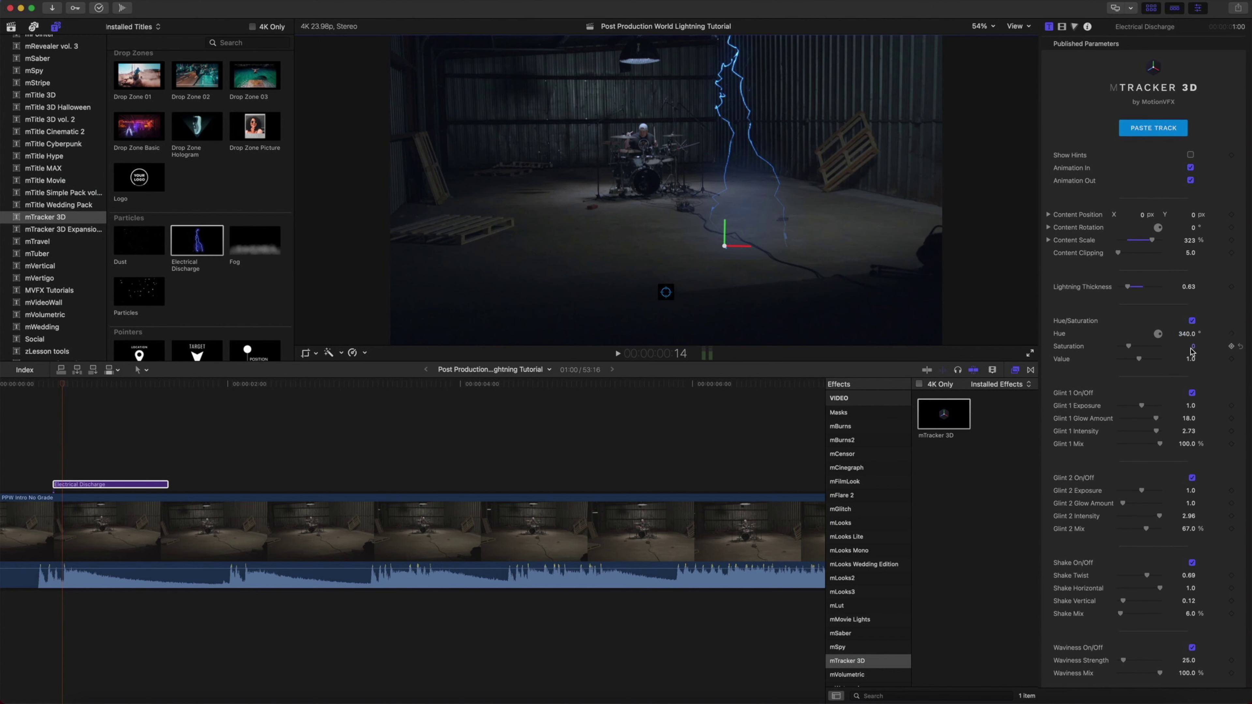
drag(1129, 350, 1123, 348)
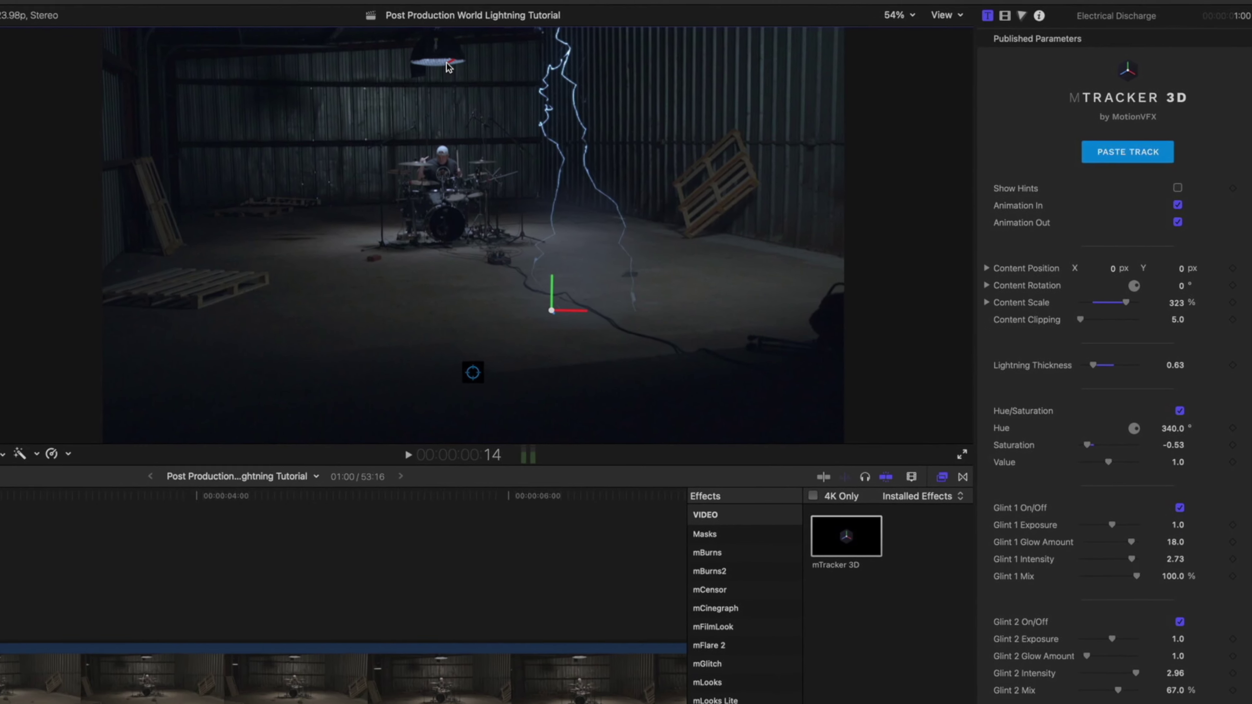
scroll(1089, 368, down, 5)
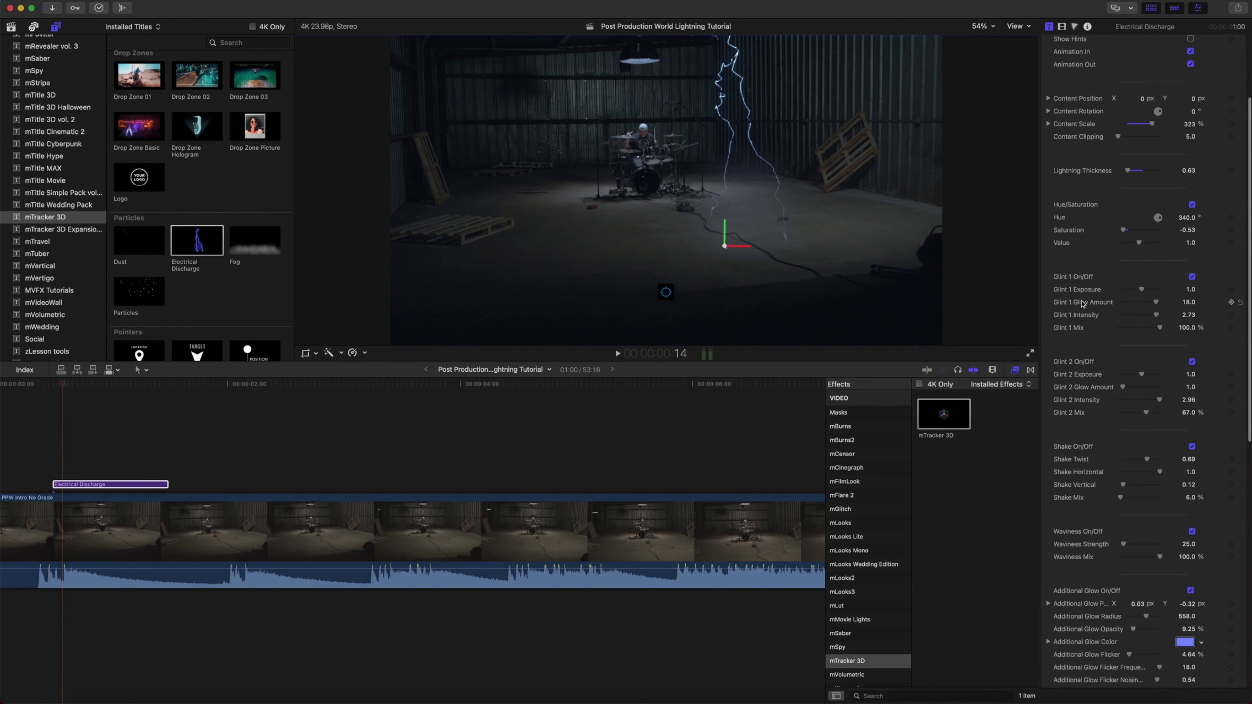
mouse_move(1131, 295)
mouse_down()
mouse_move(1158, 295)
mouse_move(1126, 294)
mouse_up()
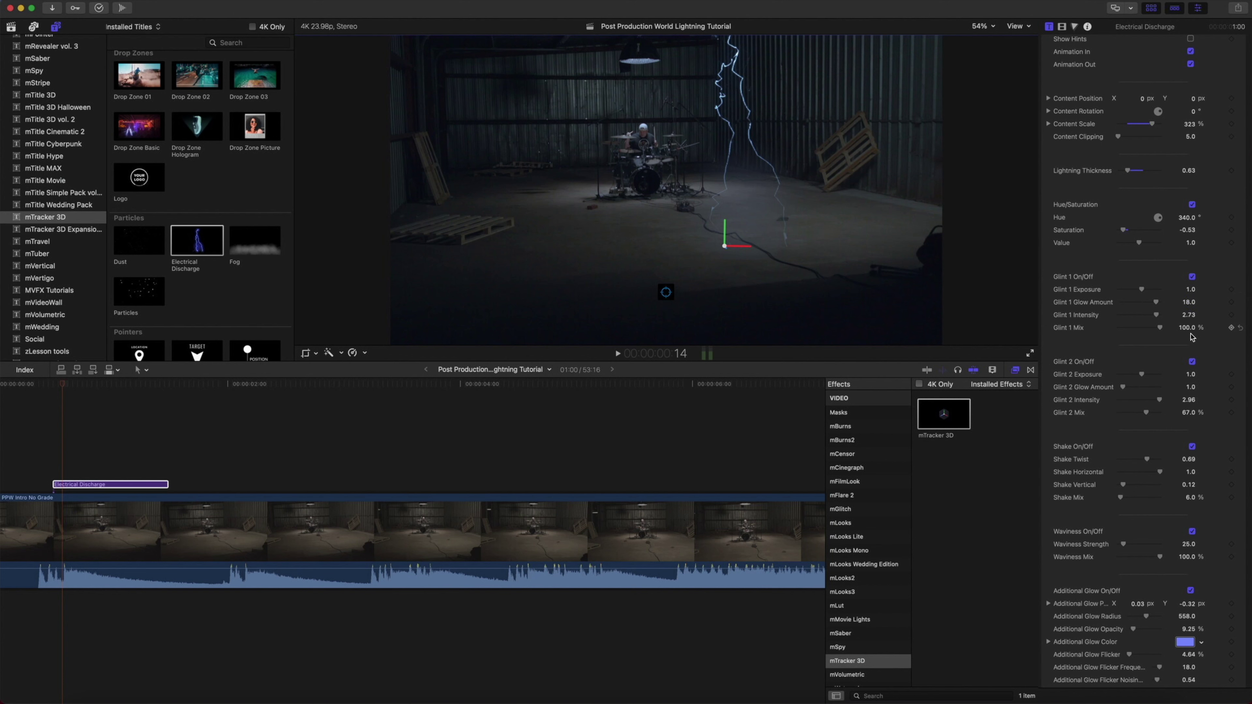
scroll(1118, 385, down, 3)
scroll(1117, 386, down, 3)
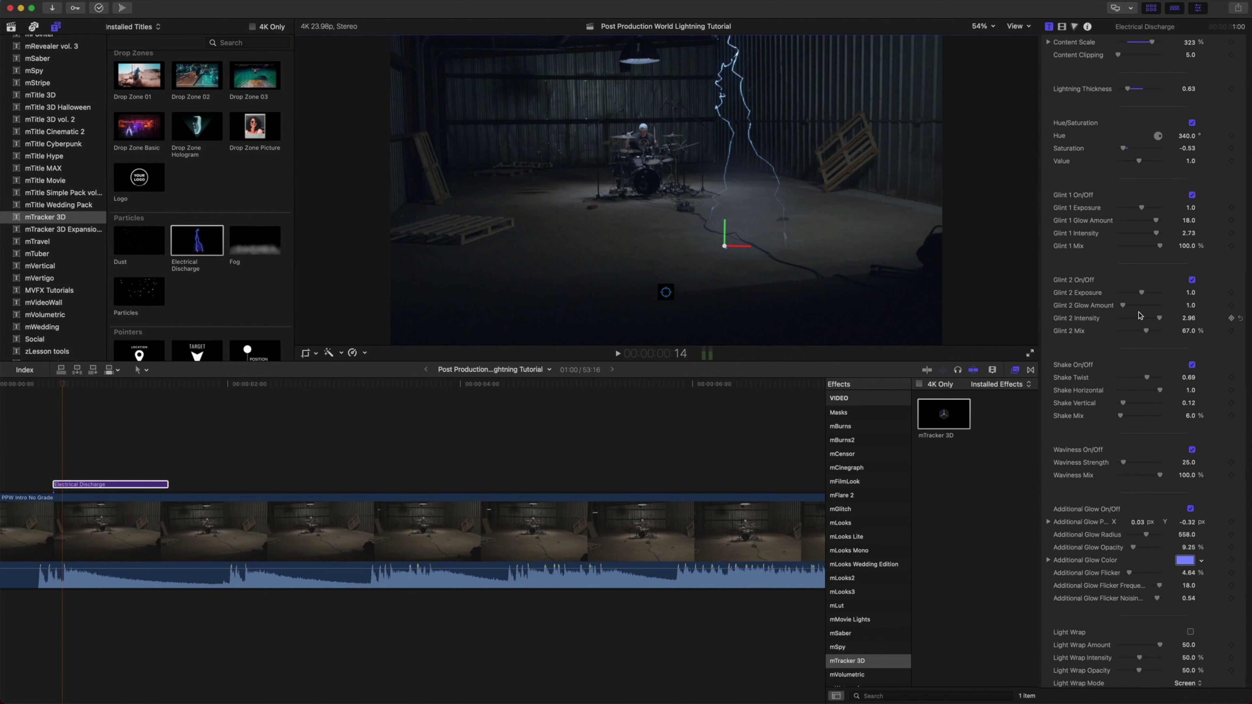
click(1192, 280)
click(1192, 280)
scroll(1109, 319, down, 1)
scroll(1108, 320, down, 5)
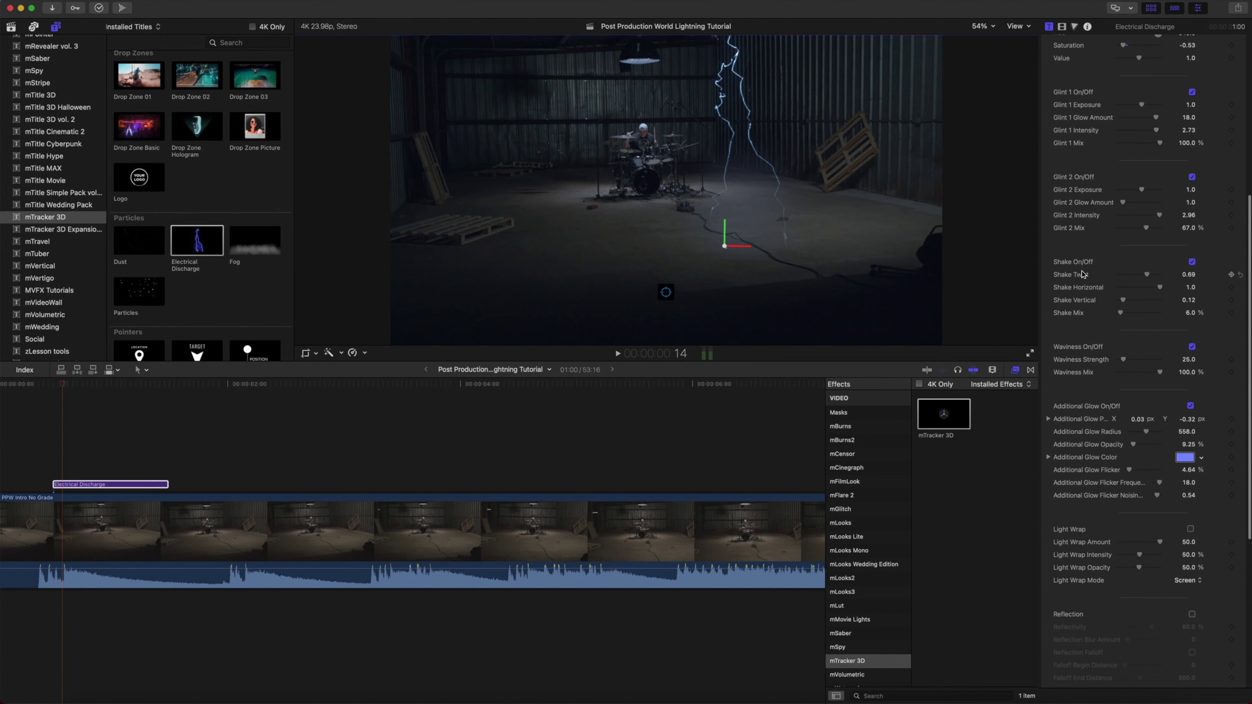
click(1192, 262)
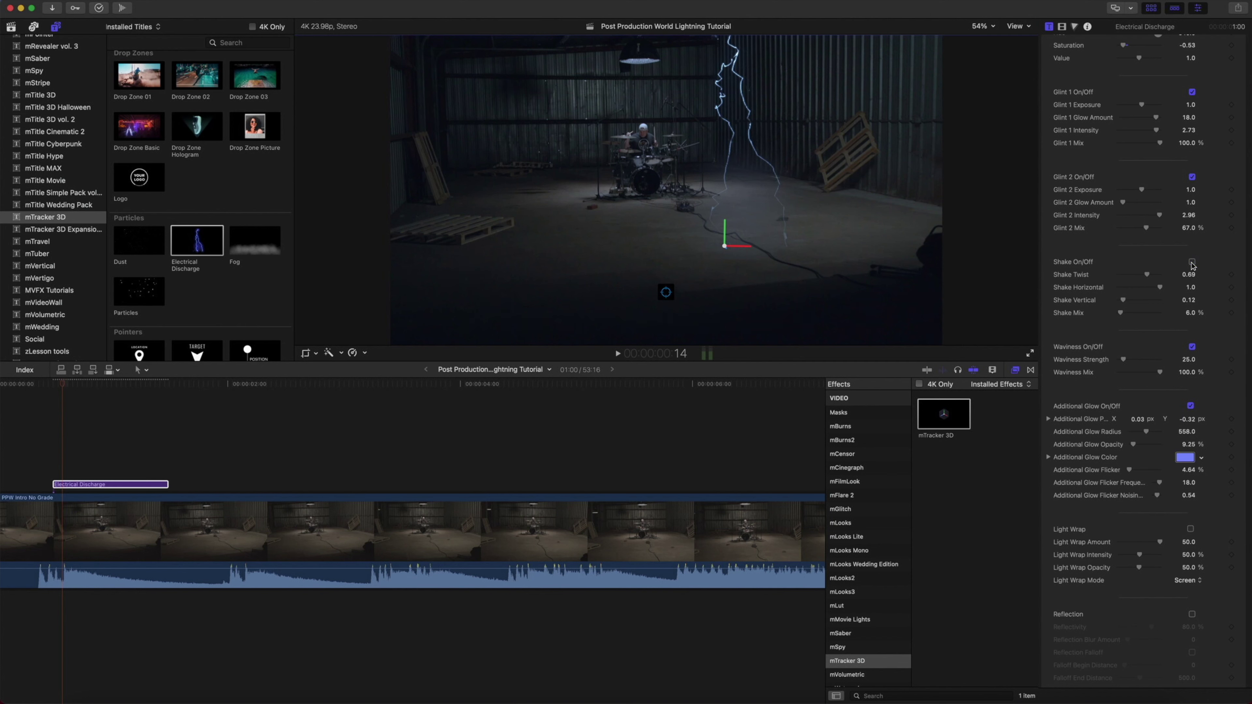
click(1193, 263)
click(64, 386)
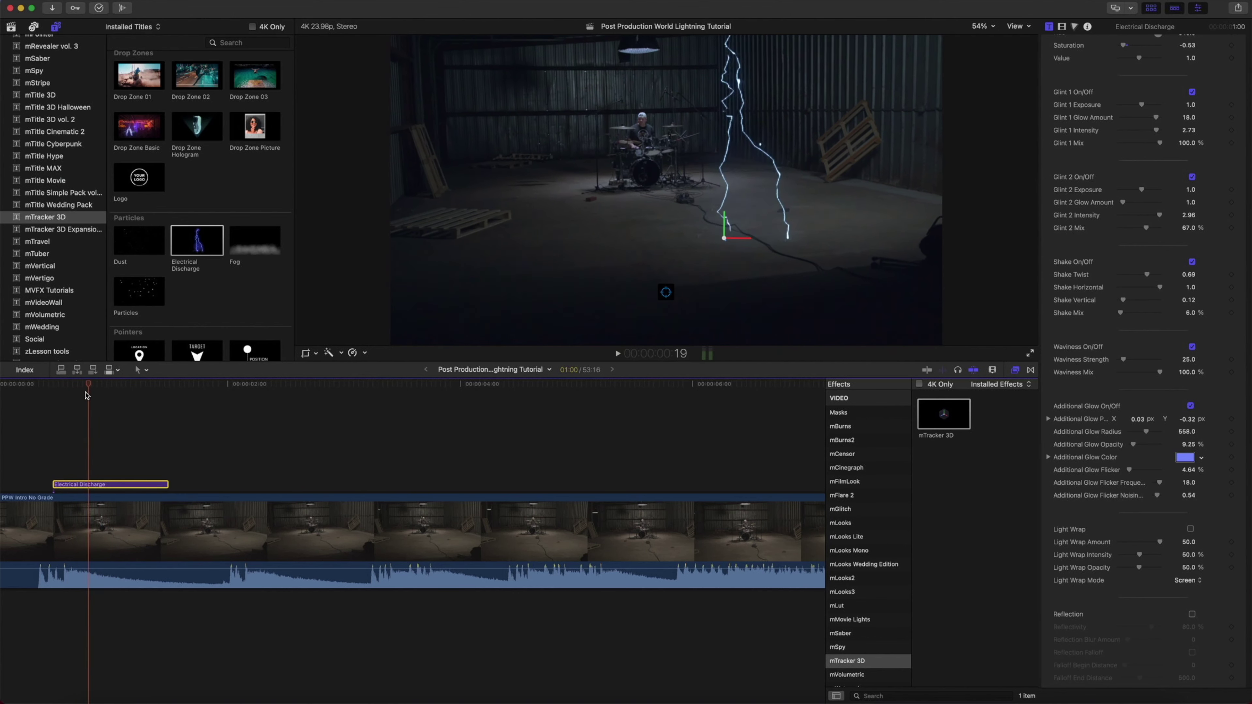
click(44, 394)
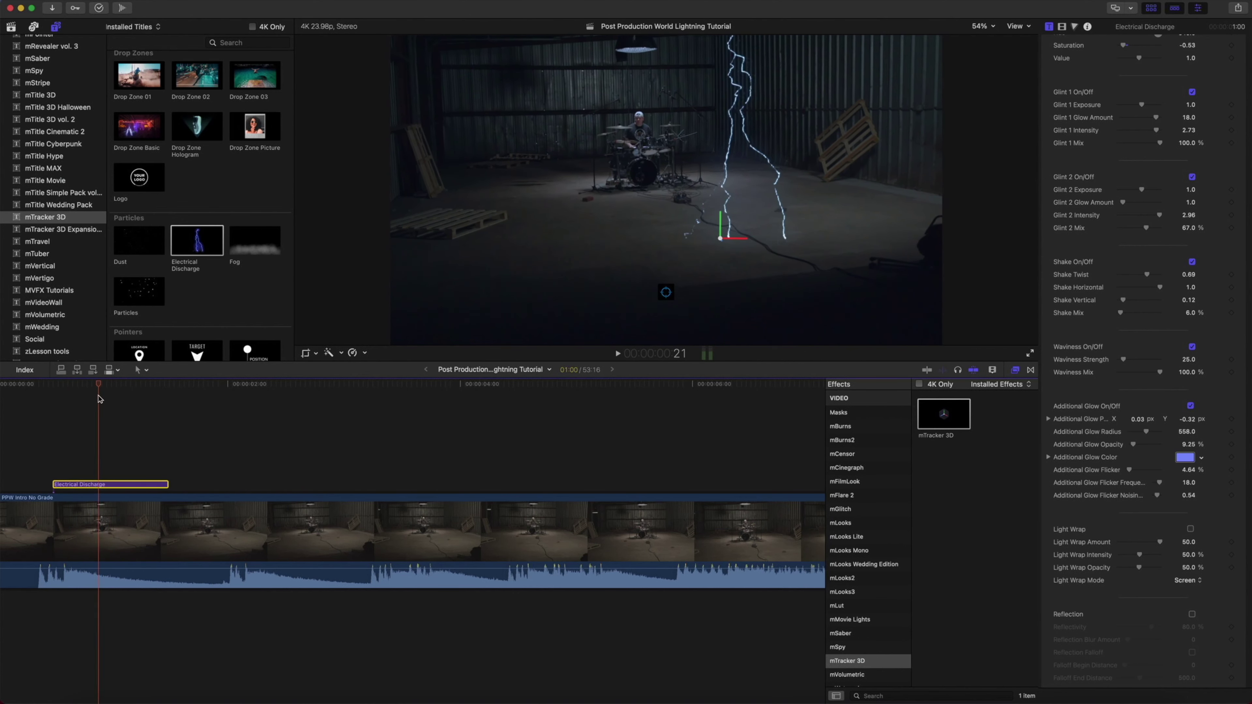
click(65, 400)
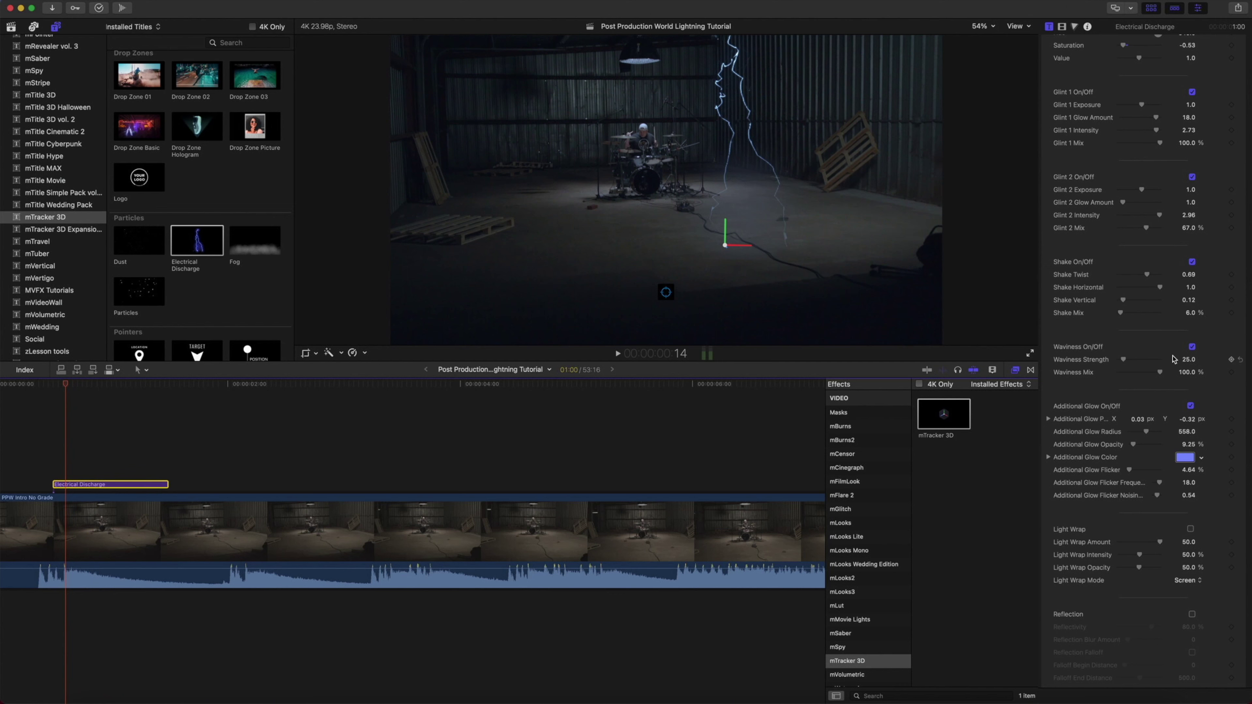
- Keep Waviness Strength at 25, set Additional Glow Position Y to -0.29, and leave Light Wrap off
mouse_move(1123, 362)
mouse_down()
mouse_move(1147, 363)
mouse_move(1113, 363)
mouse_move(1125, 364)
mouse_up()
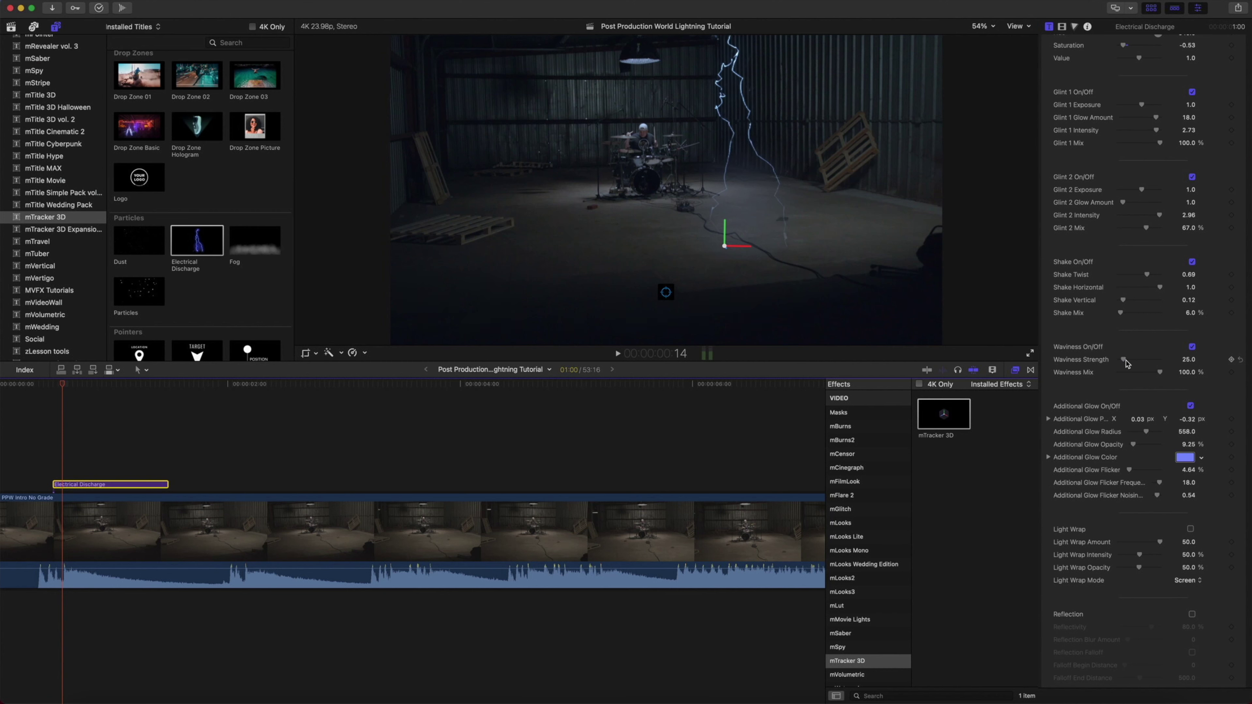
scroll(1128, 385, down, 3)
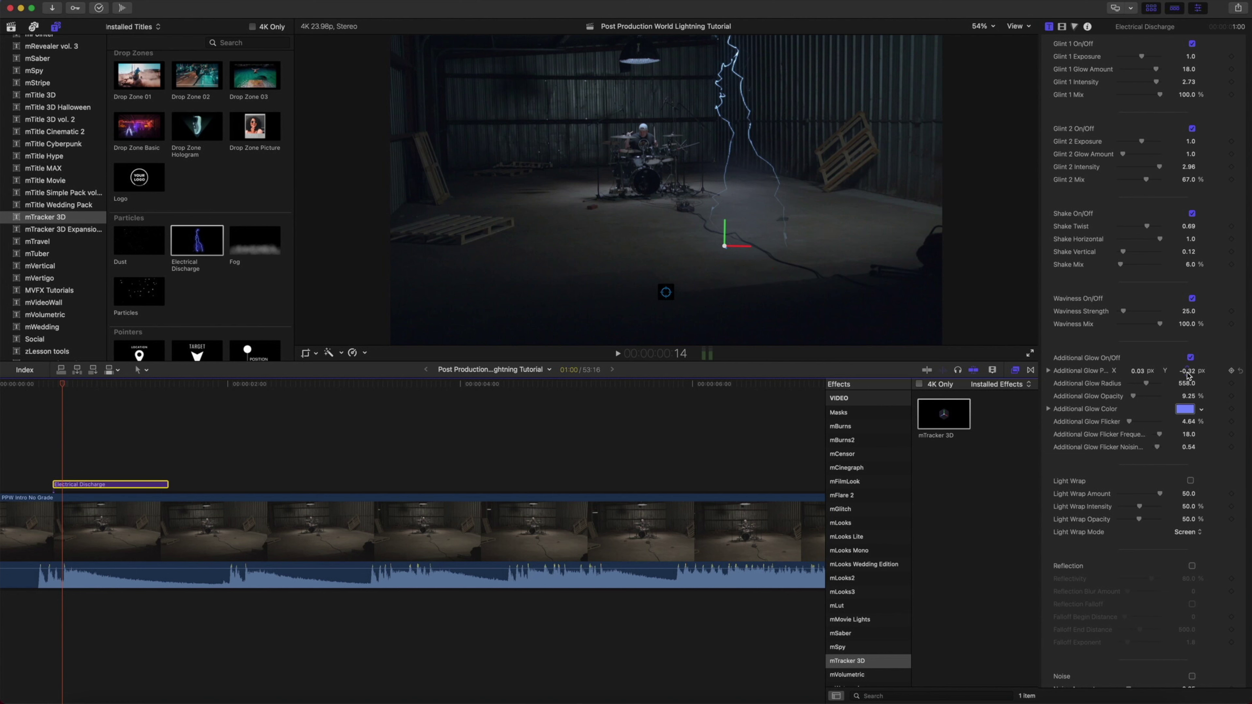
drag(1188, 375, 1189, 373)
click(1191, 482)
click(1192, 483)
scroll(1116, 500, down, 3)
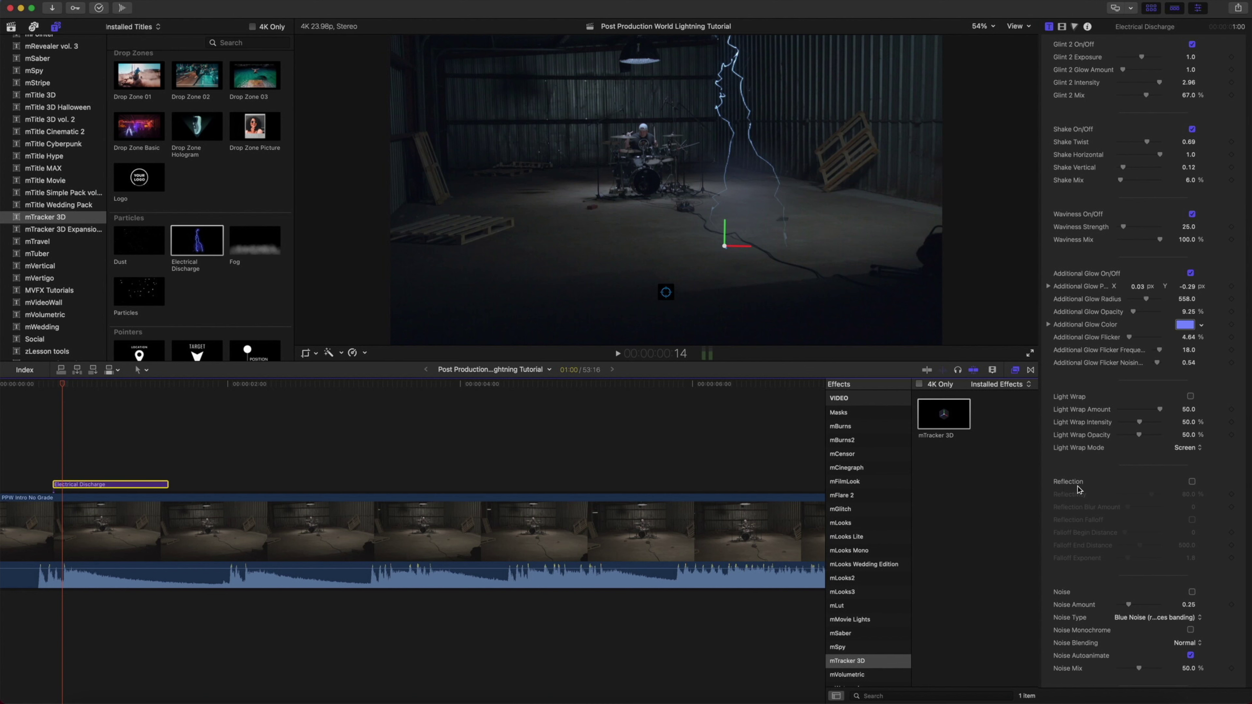
click(1192, 482)
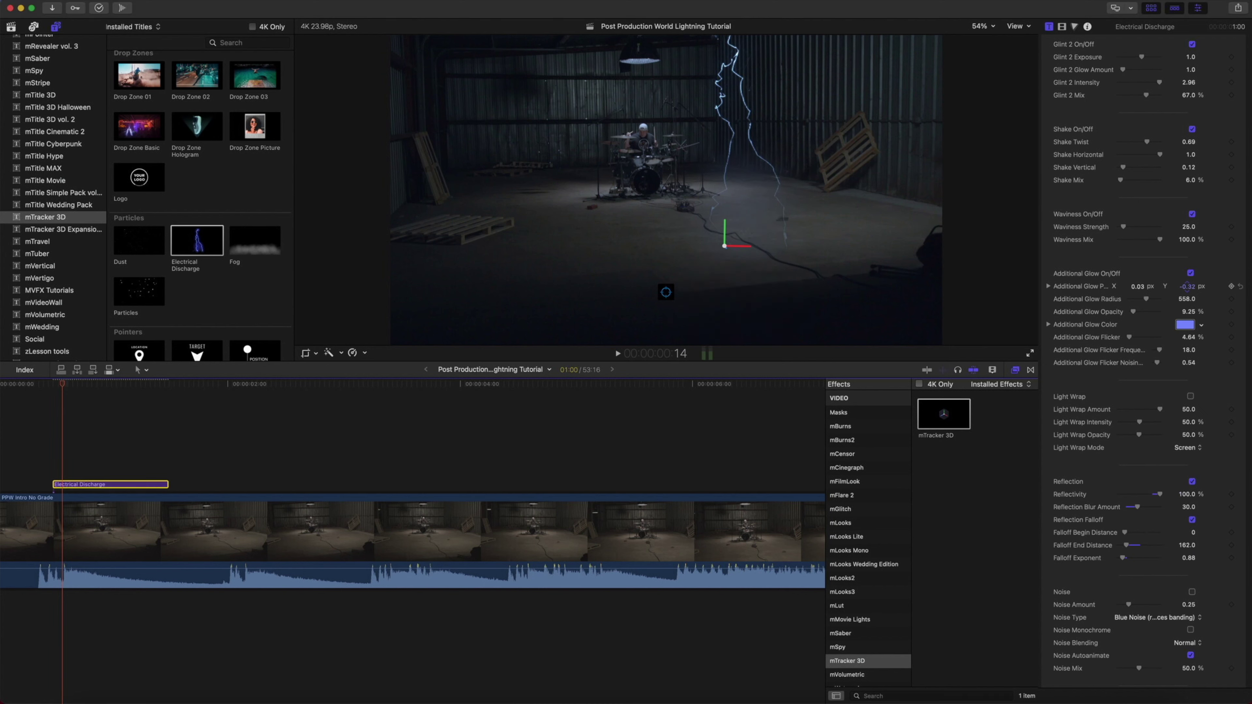
click(1192, 481)
click(1192, 593)
click(1193, 593)
scroll(1118, 507, up, 10)
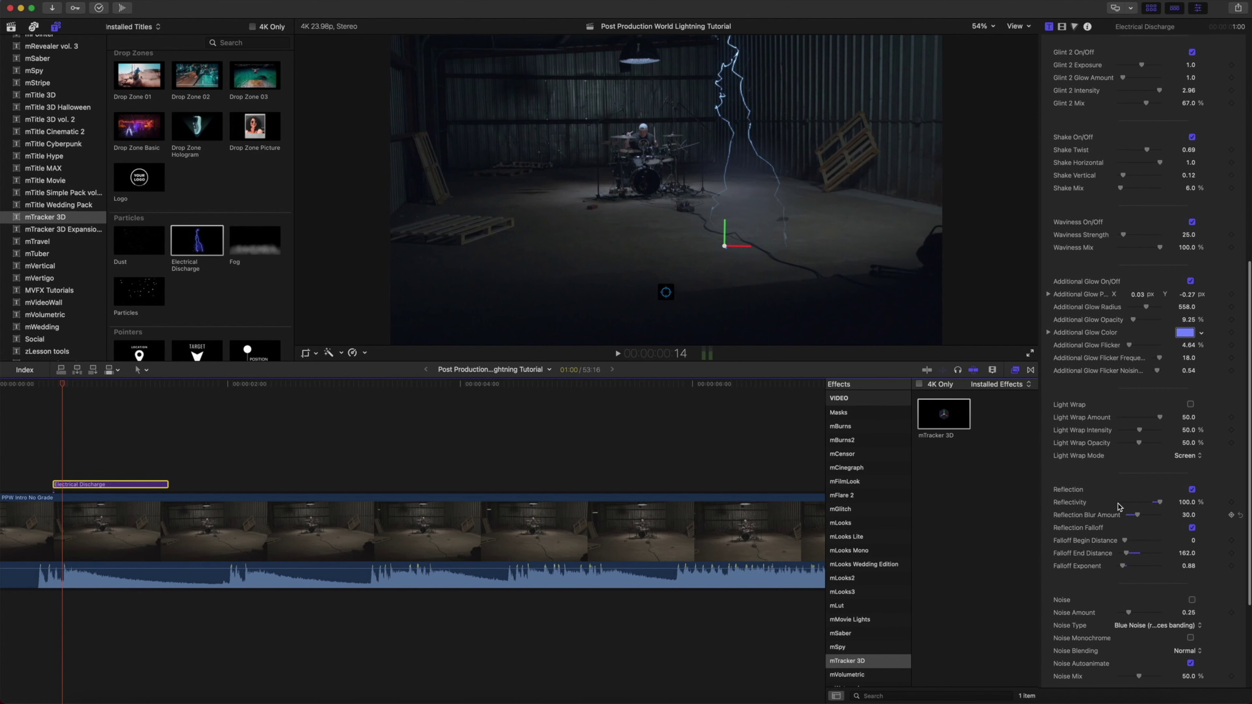
scroll(1119, 507, up, 2)
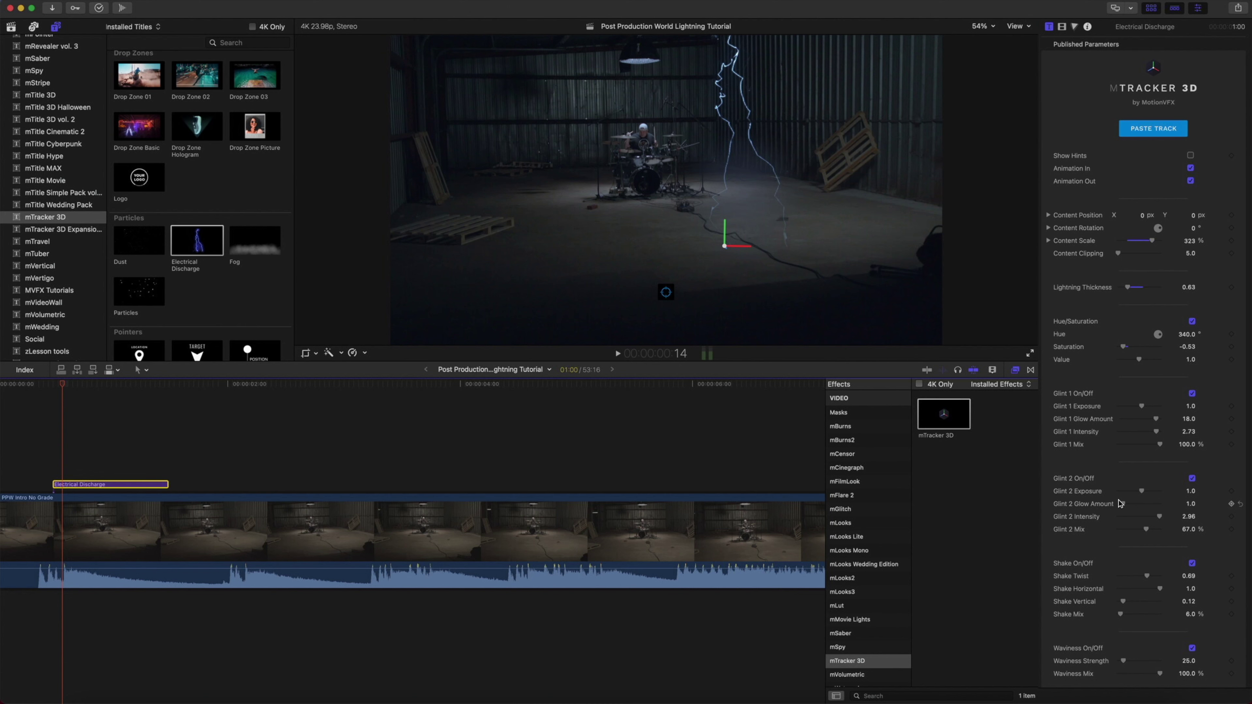
- Add a black Custom solid from Generators > Solids above the Electrical Discharge clip
scroll(47, 226, down, 10)
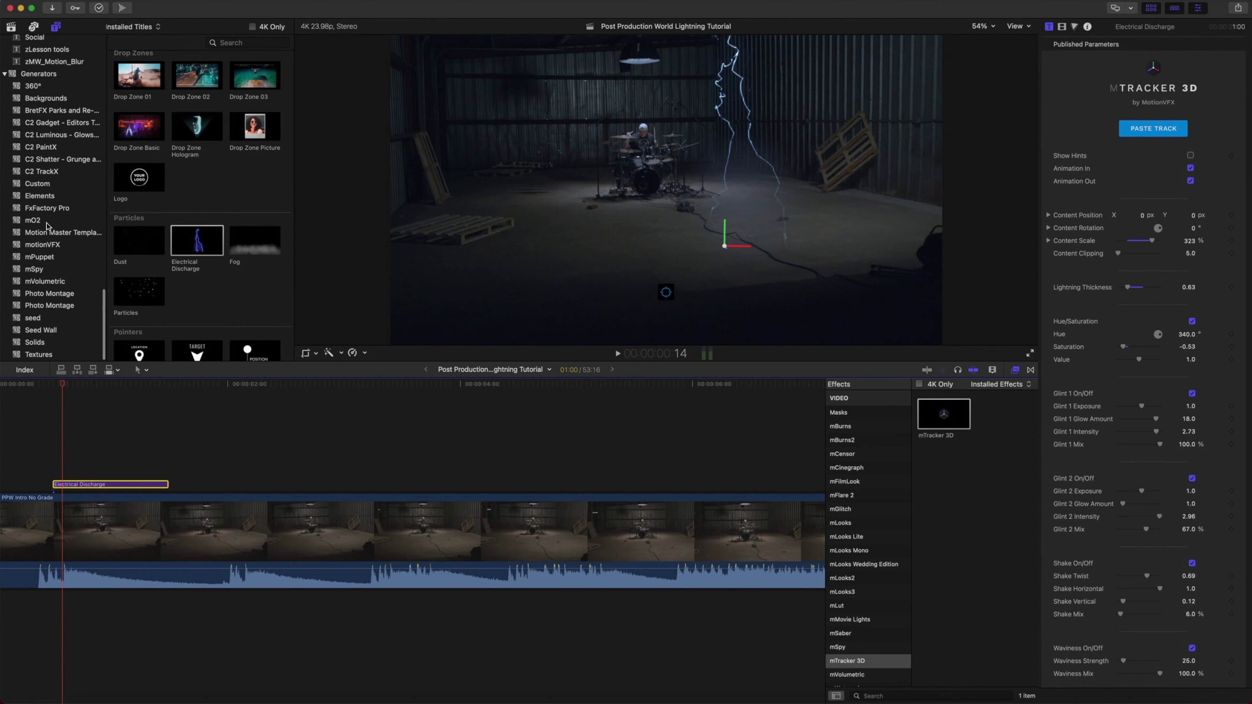
click(34, 343)
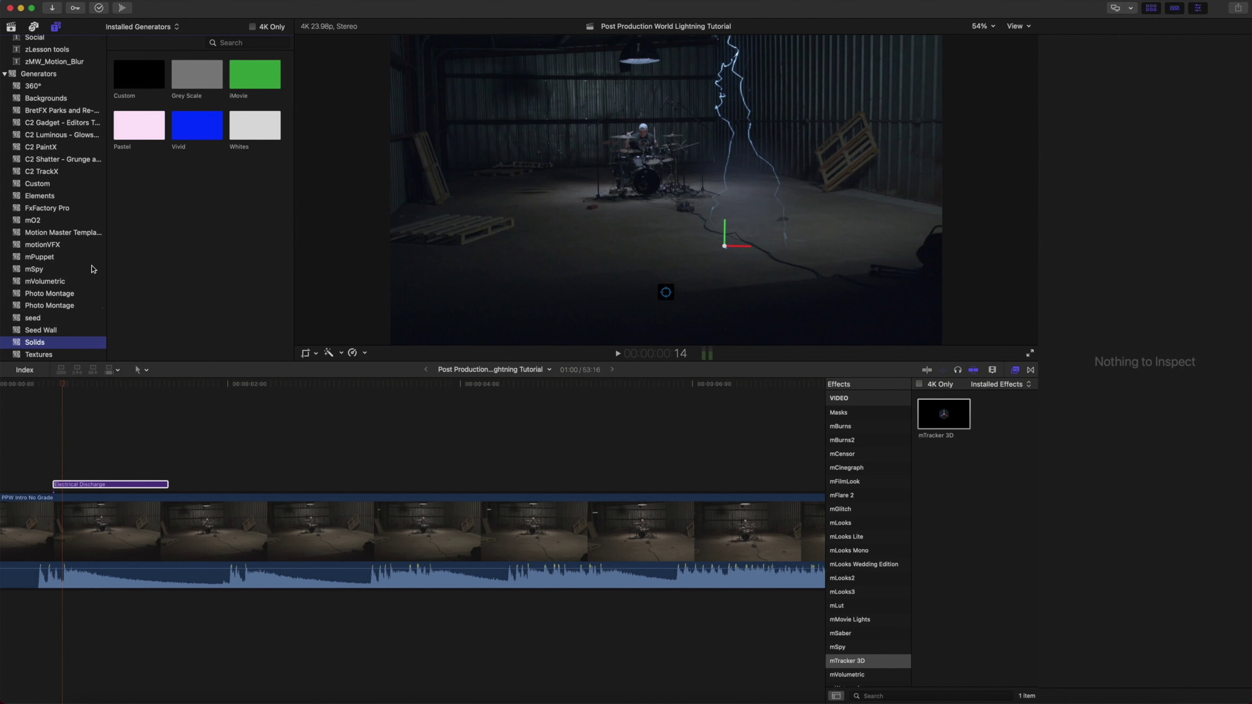
drag(127, 81, 67, 438)
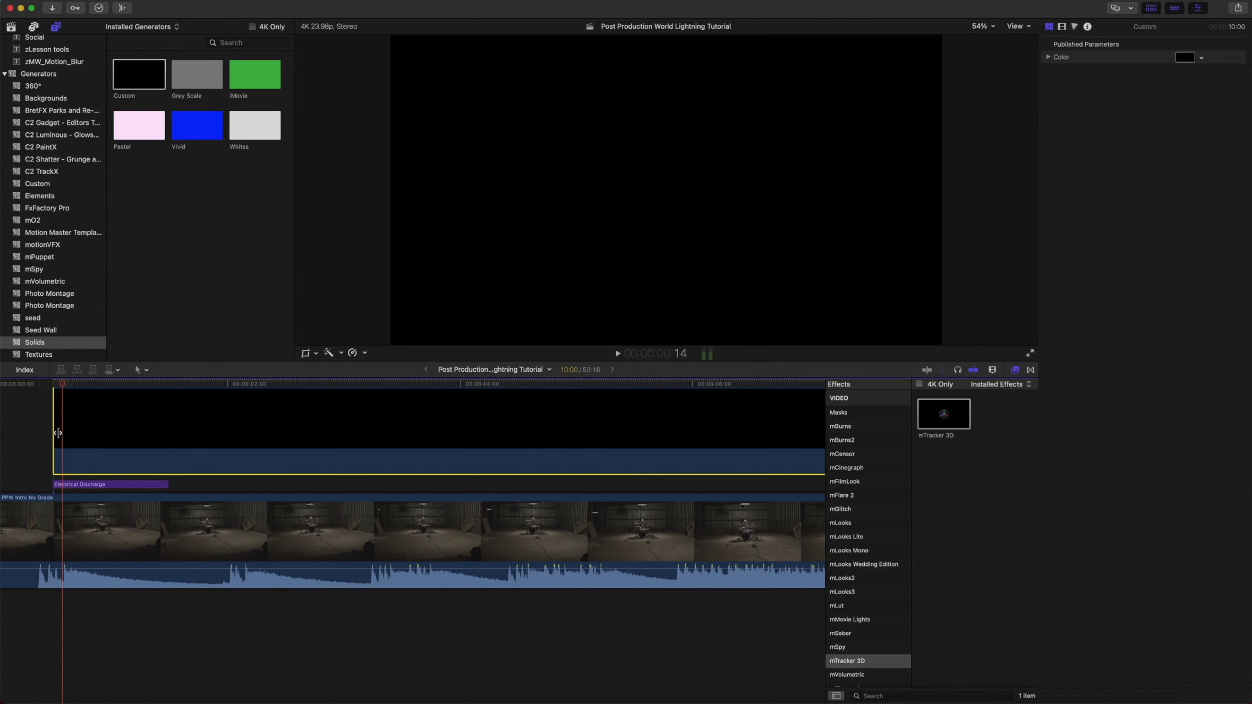
- Blade the solid where the lightning clip ends and delete the excess part
key(b)
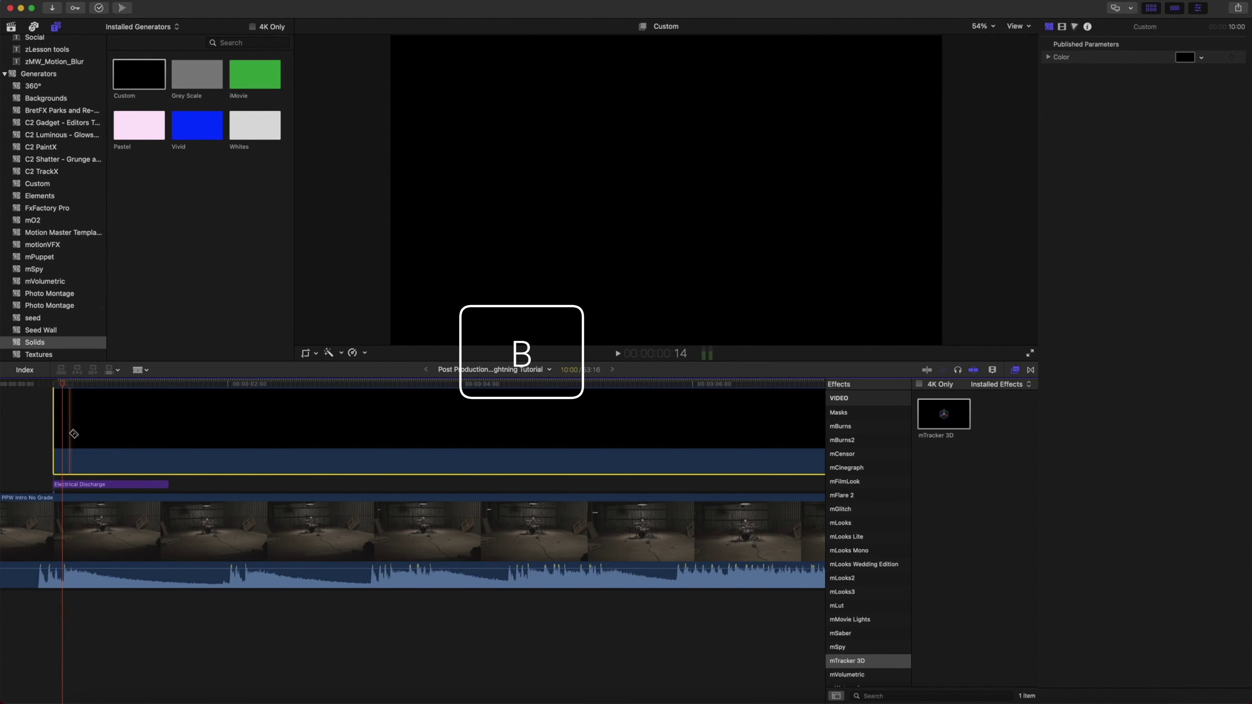
click(170, 436)
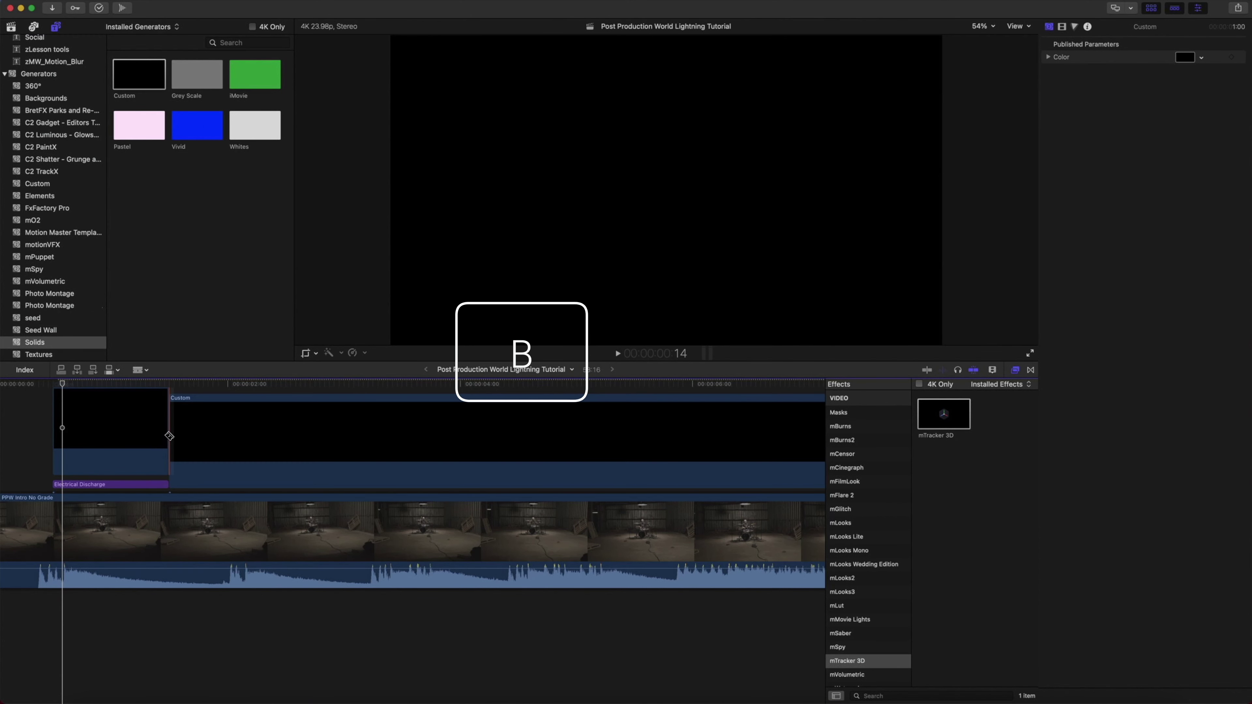
key(a)
click(182, 437)
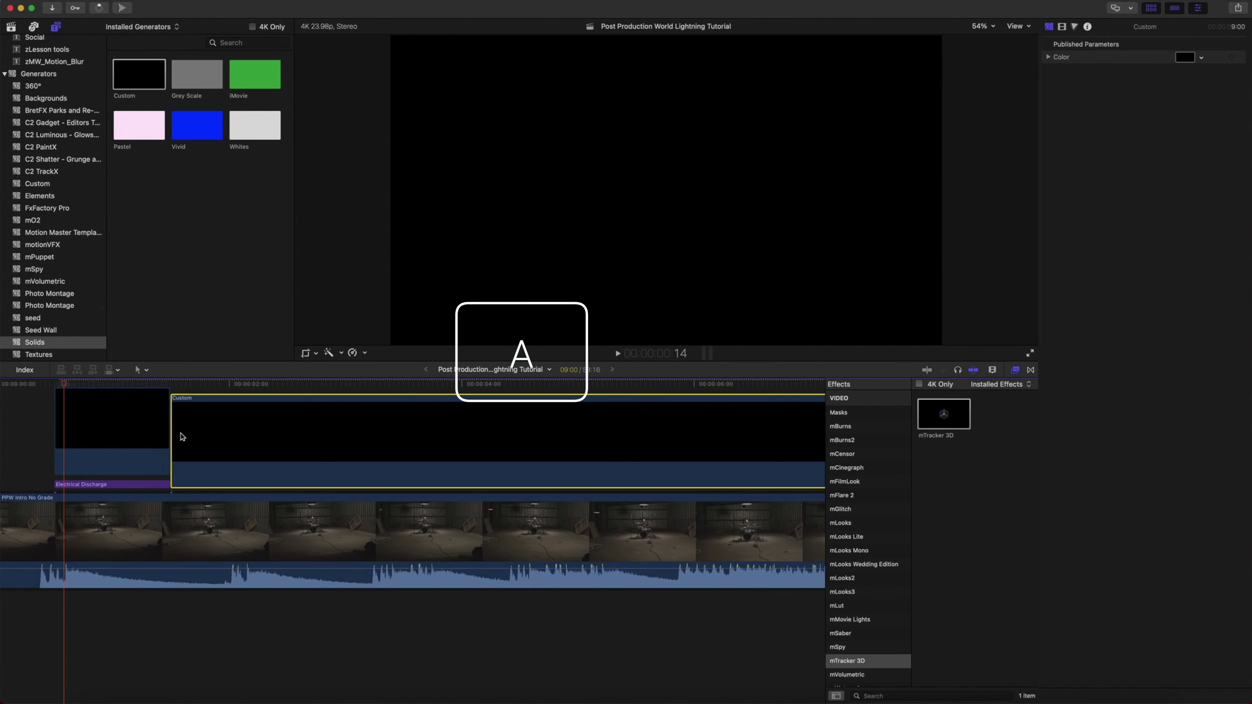
key(Delete)
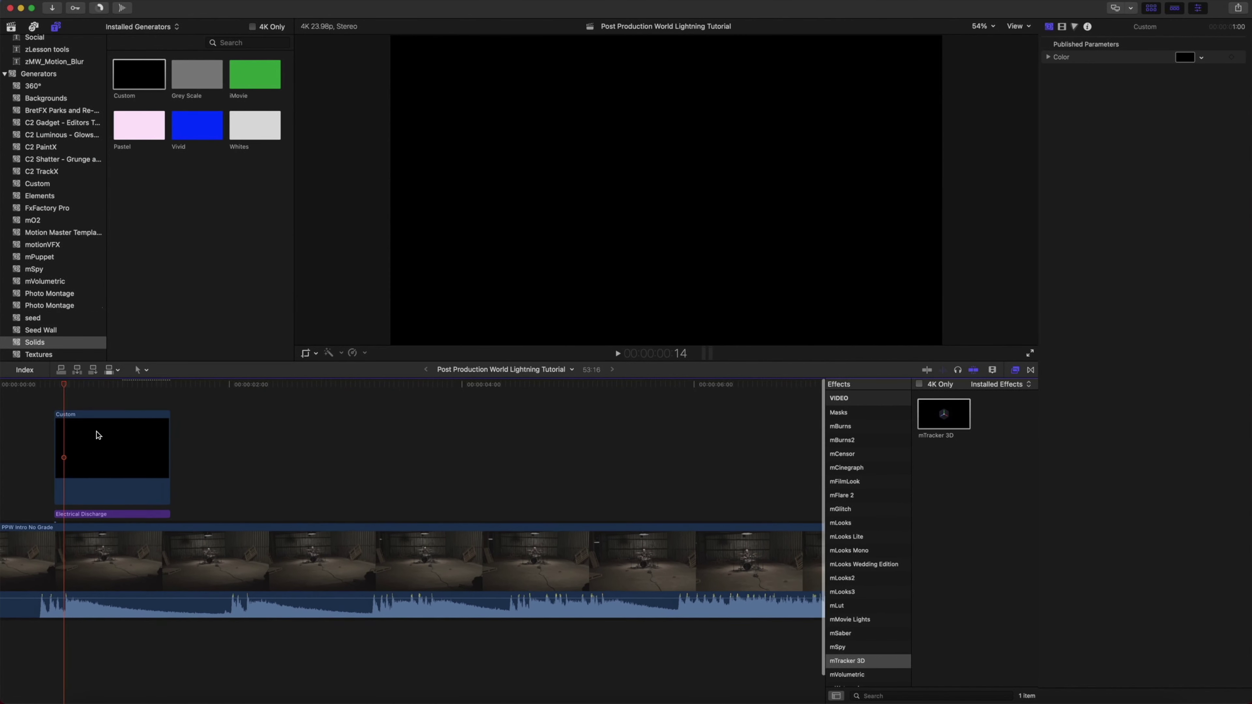
click(48, 440)
click(81, 429)
scroll(44, 267, down, 2)
scroll(44, 267, up, 20)
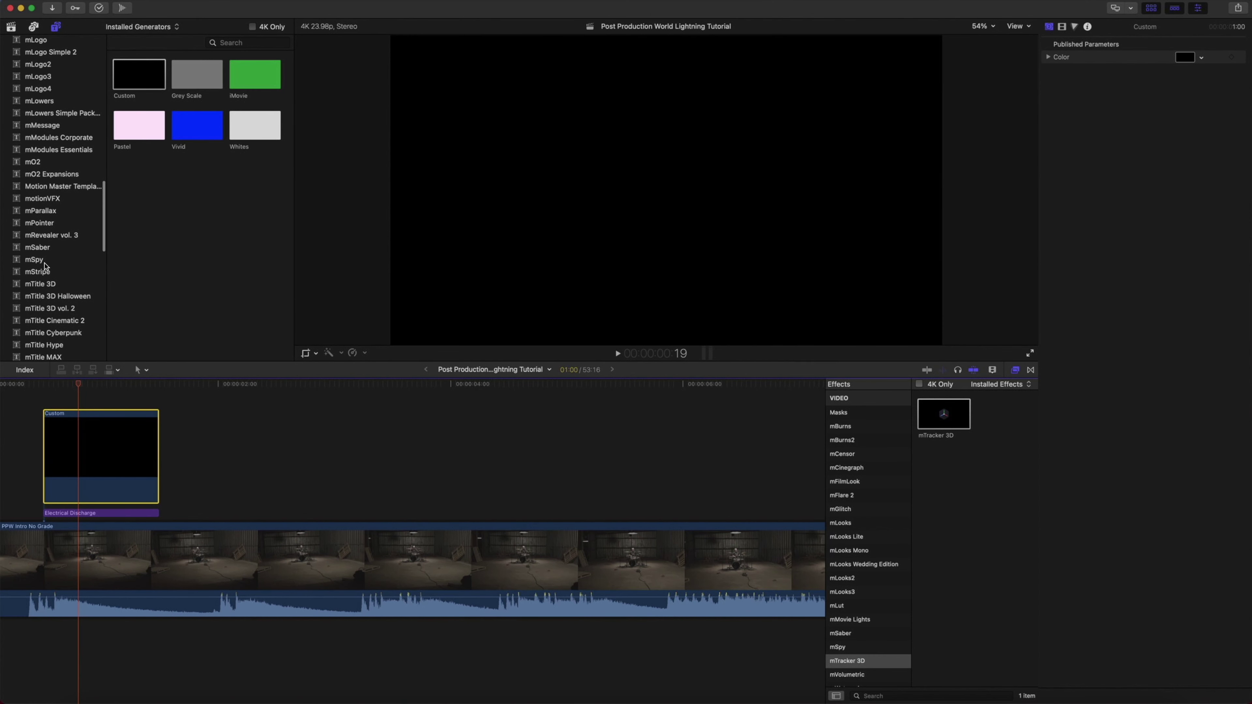
scroll(44, 267, up, 6)
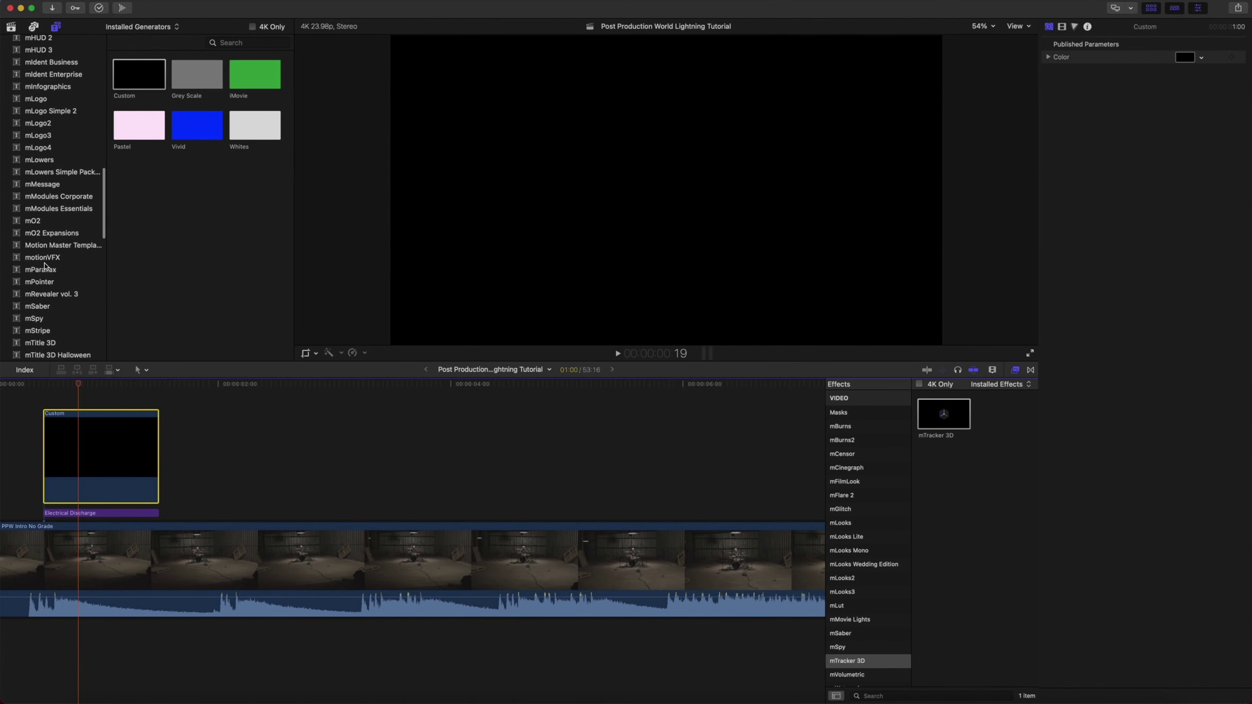
scroll(45, 266, up, 4)
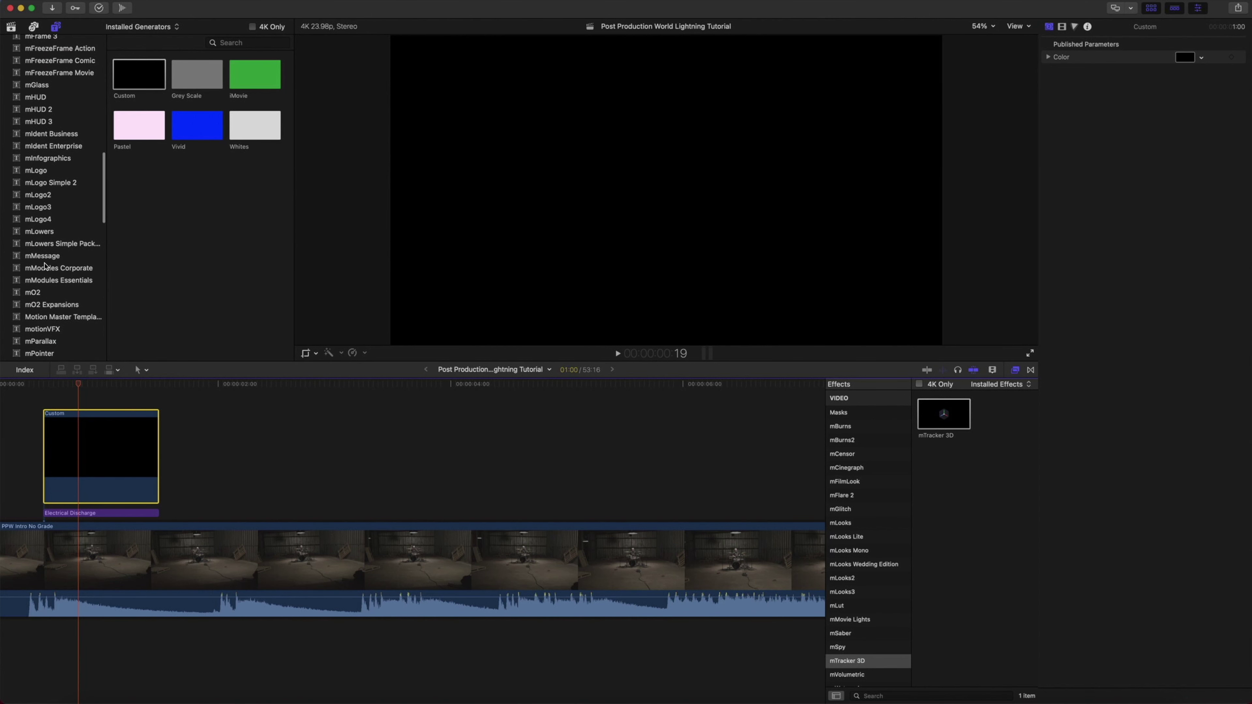
scroll(45, 267, down, 18)
click(49, 328)
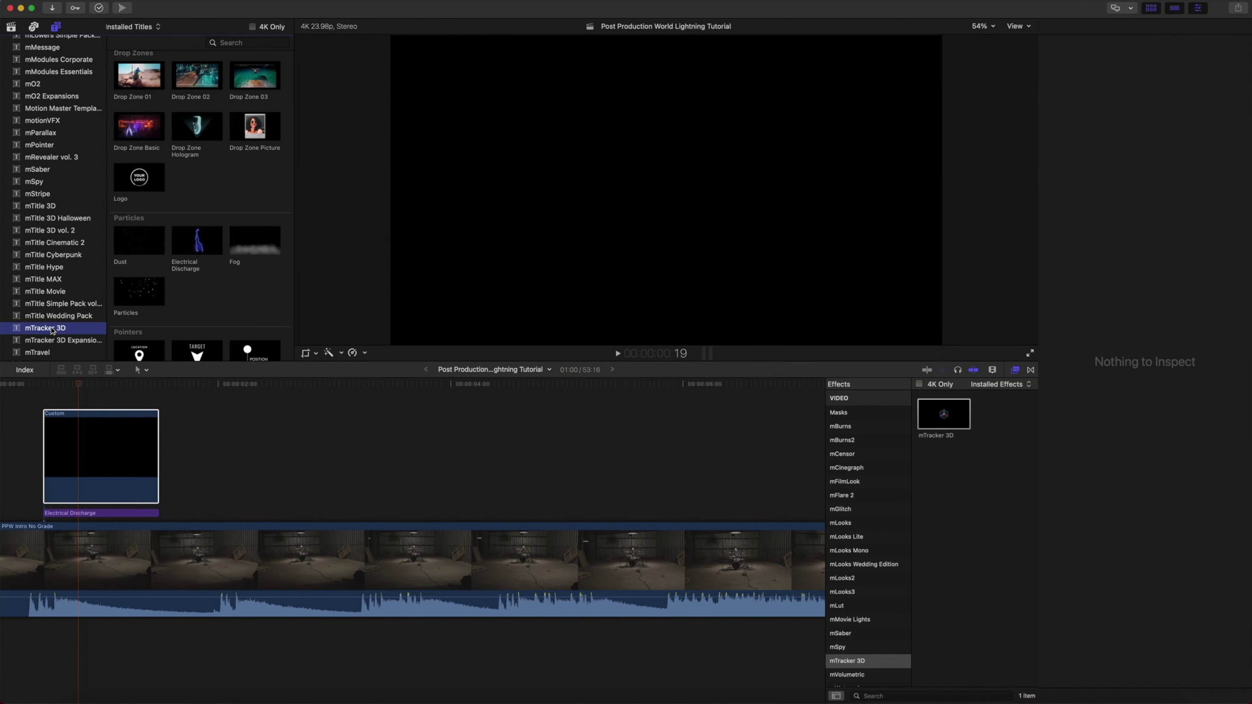
- Hide the Custom solid and sample the lightning bolt's blue as its colour
click(72, 415)
key(v)
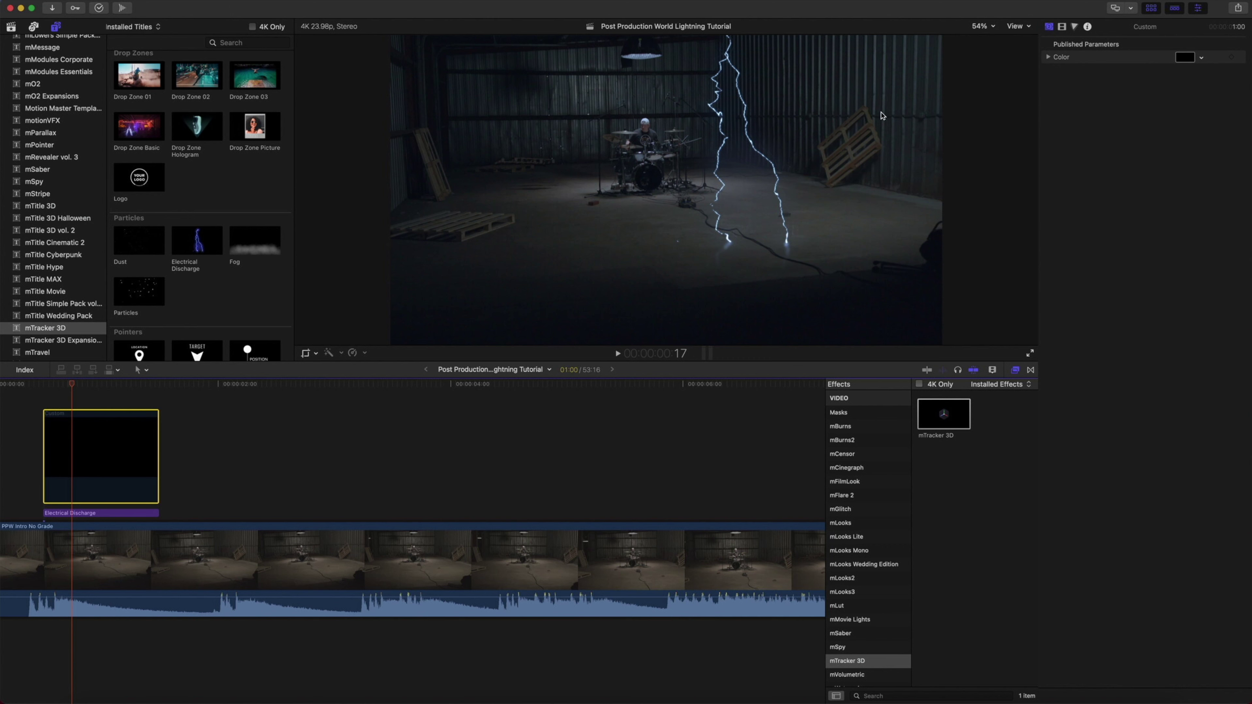
click(1187, 59)
drag(981, 410, 863, 58)
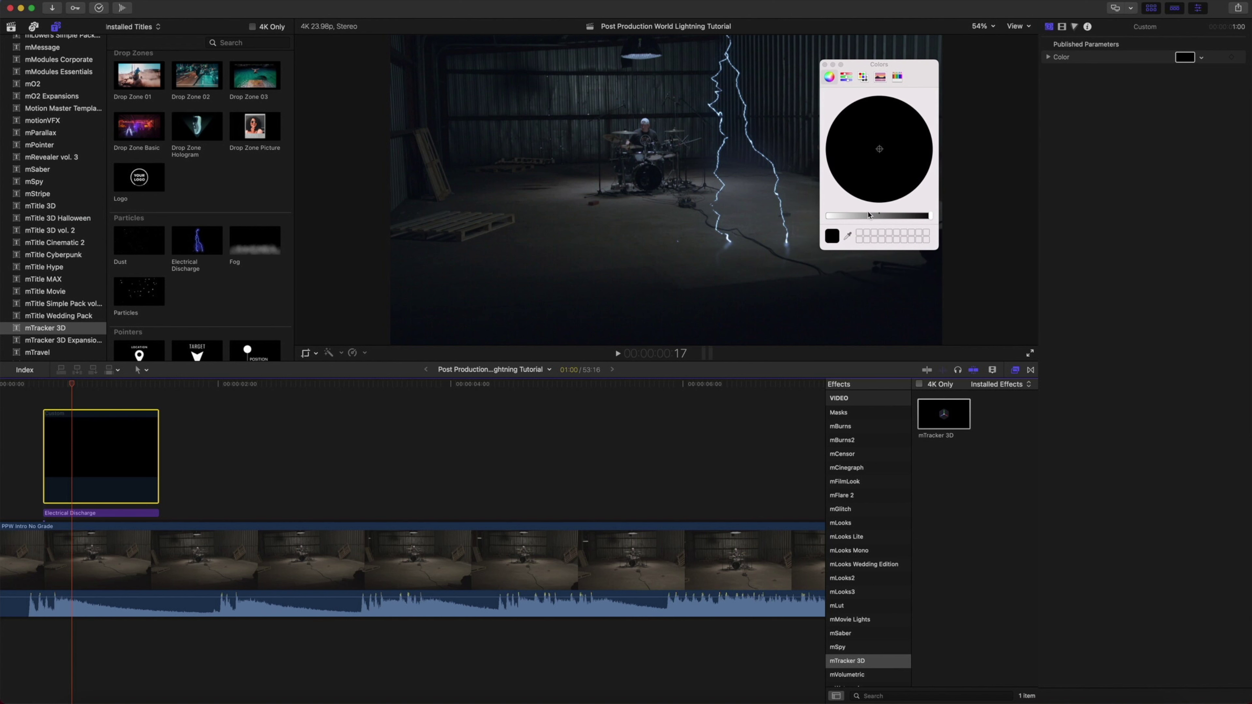
click(848, 237)
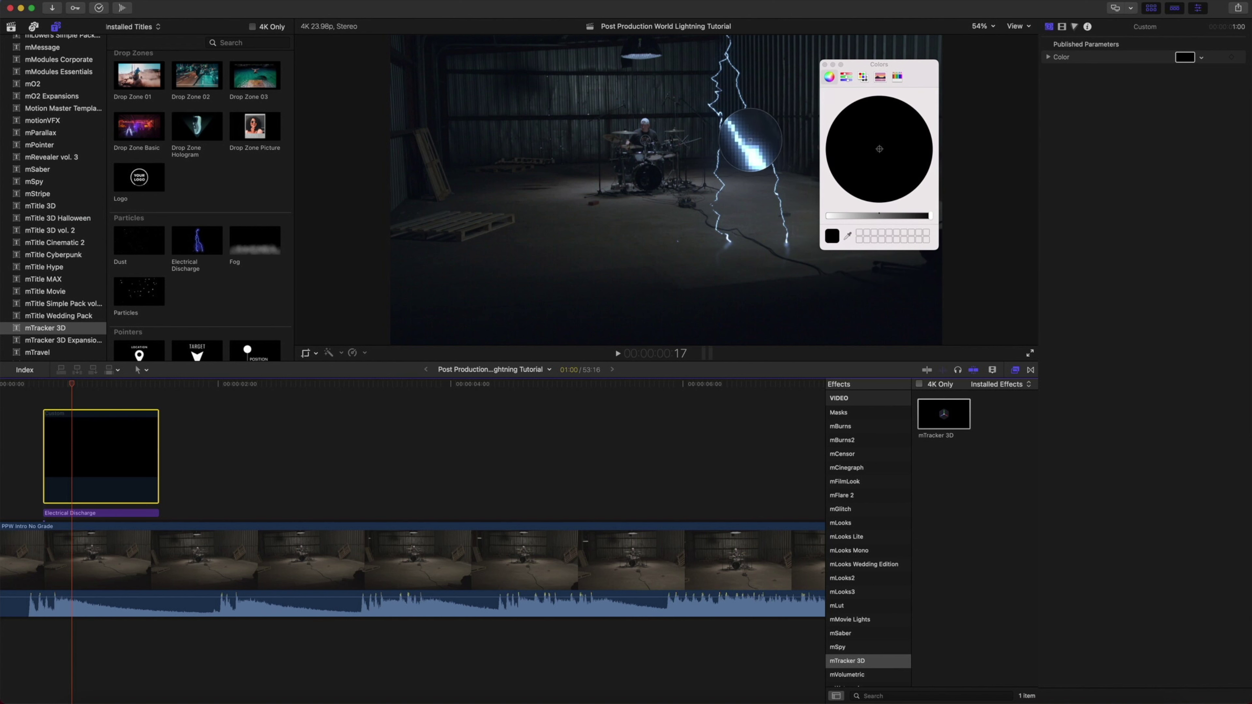
click(750, 140)
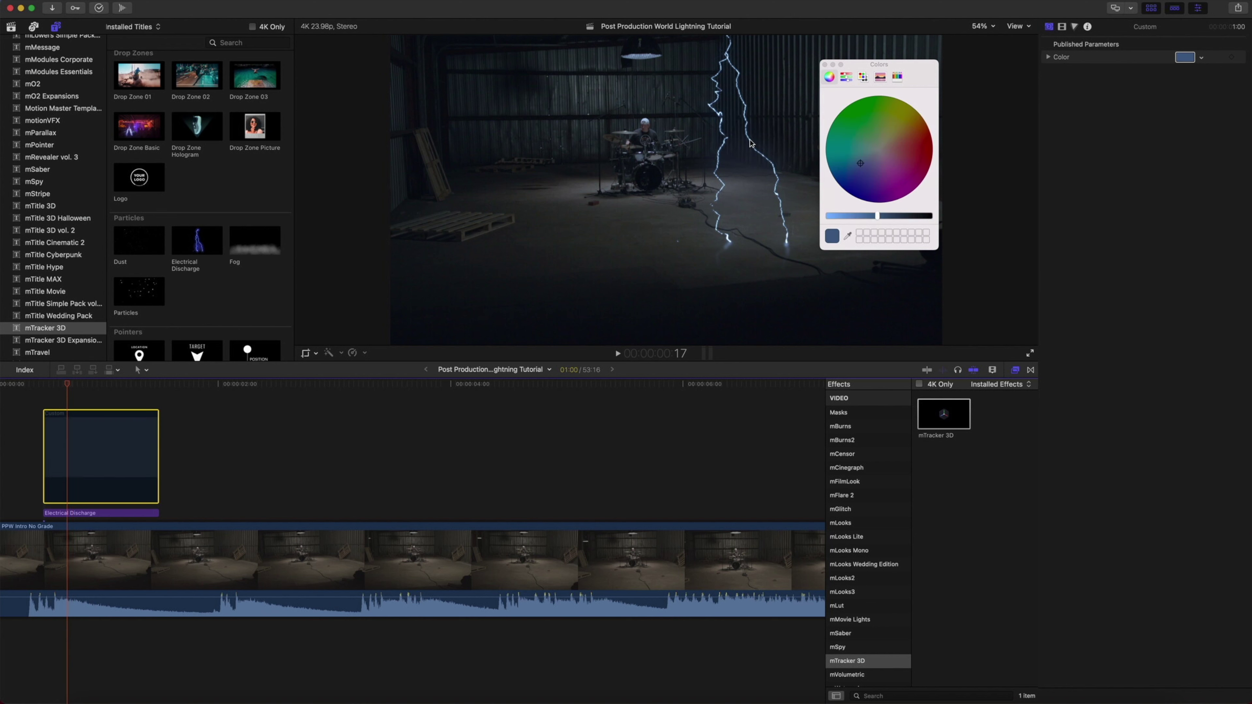
- Brighten the sampled blue to a light blue and re-enable the solid
drag(878, 218, 854, 218)
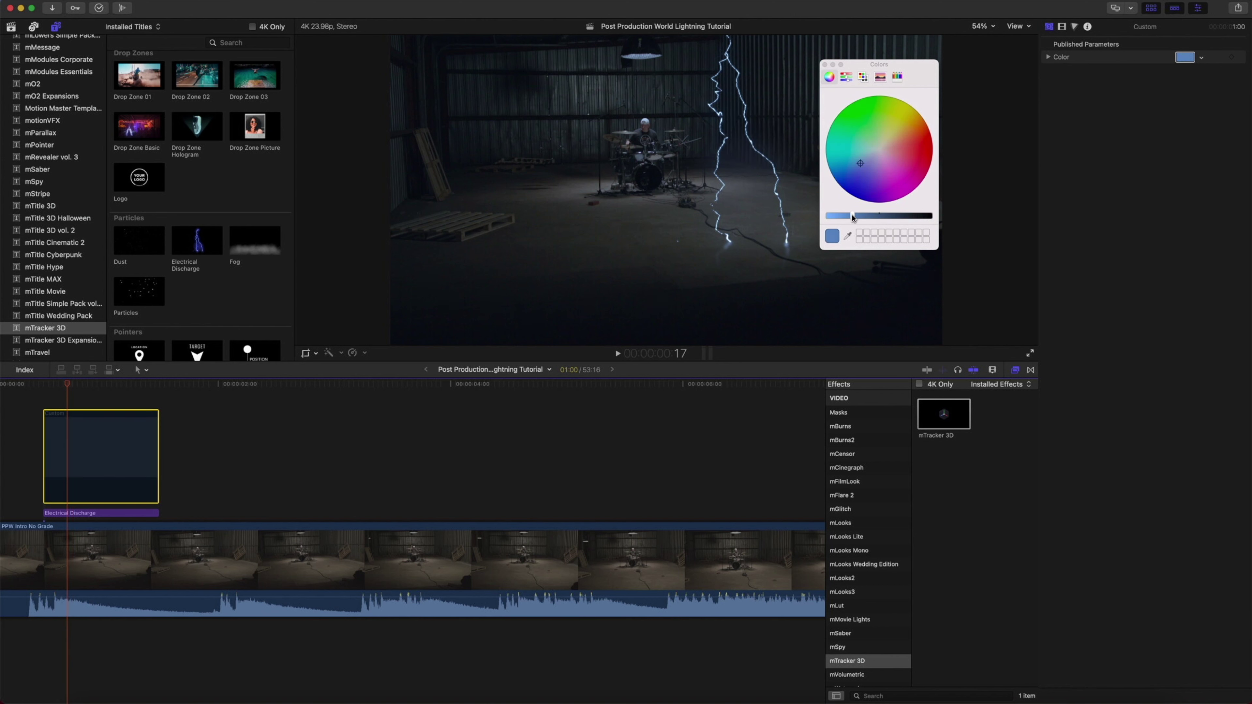
click(826, 68)
key(v)
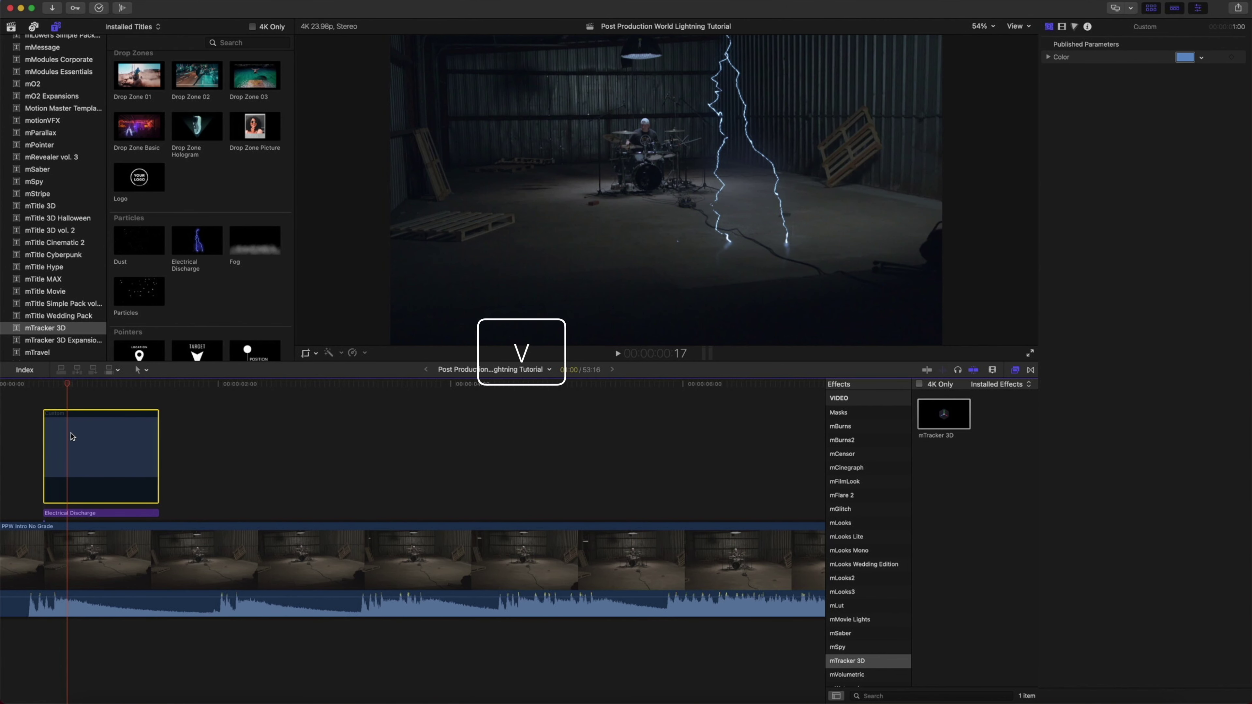
key(v)
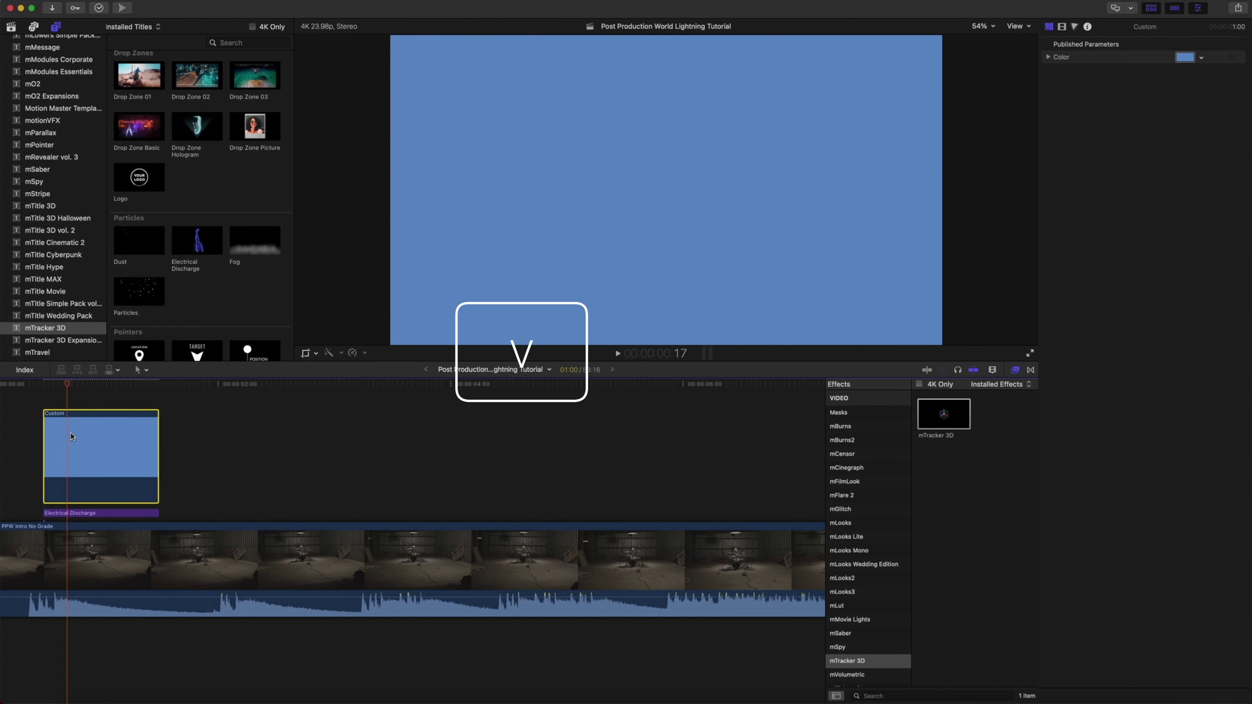
click(675, 88)
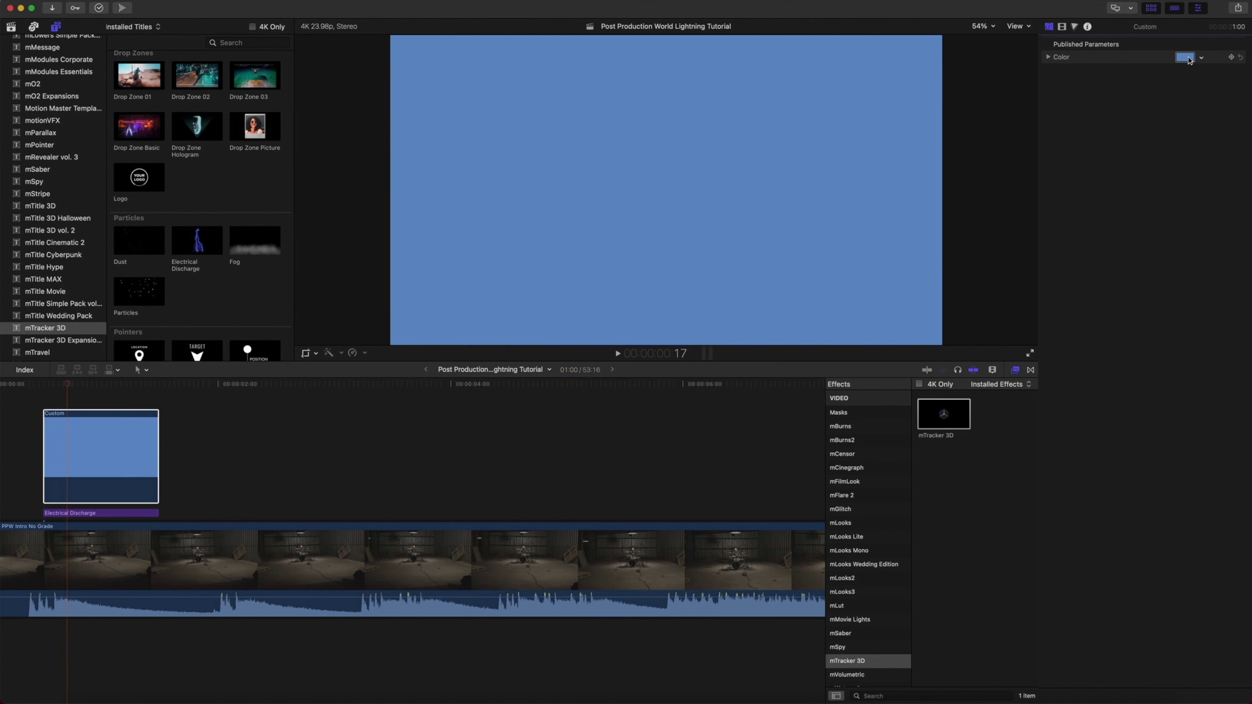
click(1063, 27)
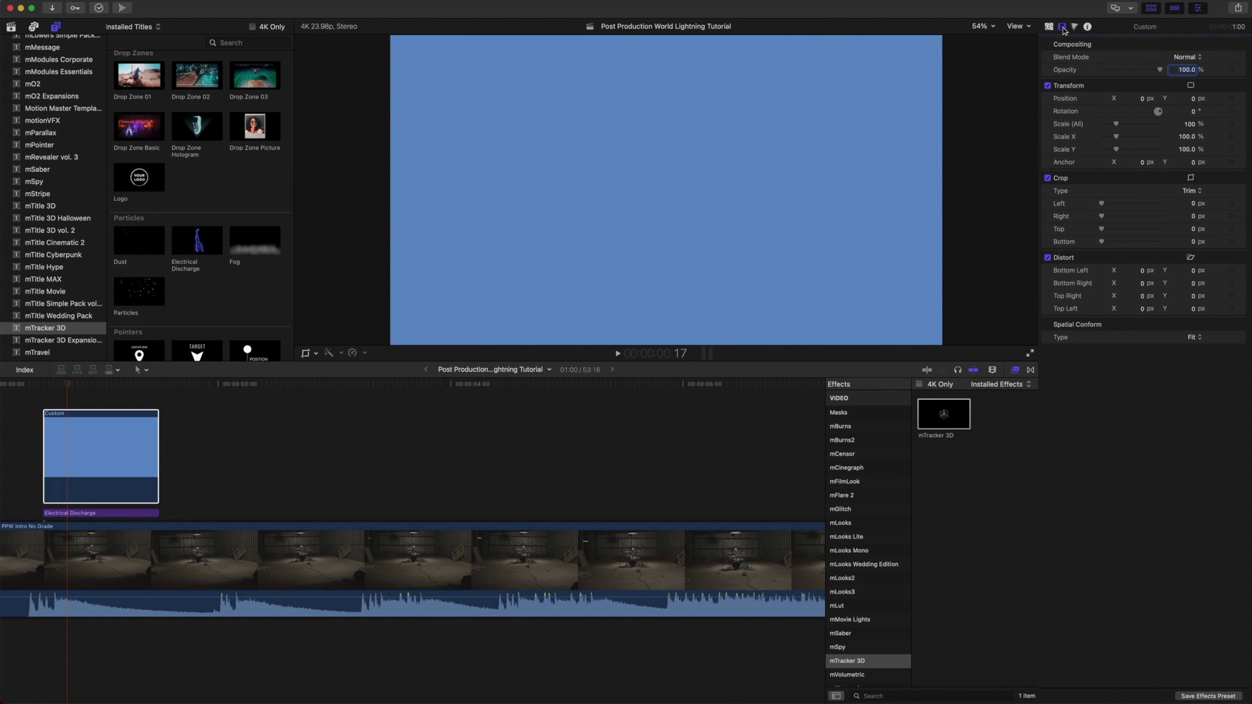
- Set the blue solid's Blend Mode to Overlay and lower its Opacity to about 77%
click(1188, 58)
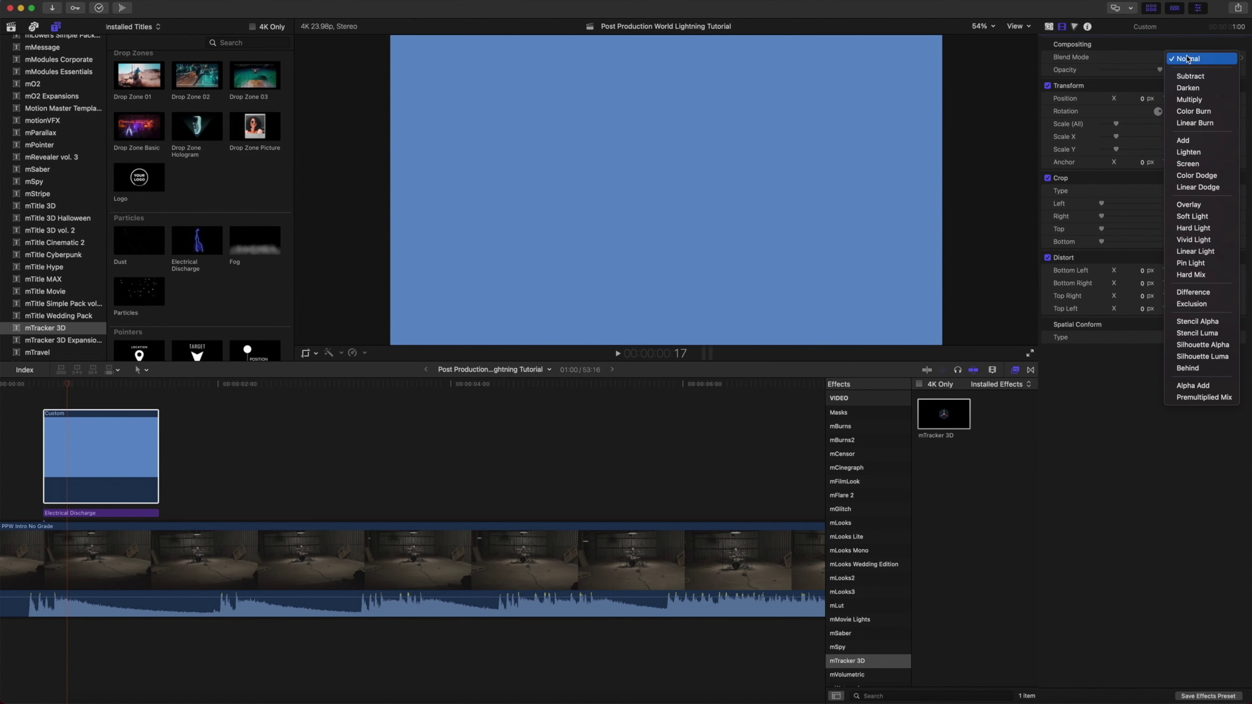
click(1189, 205)
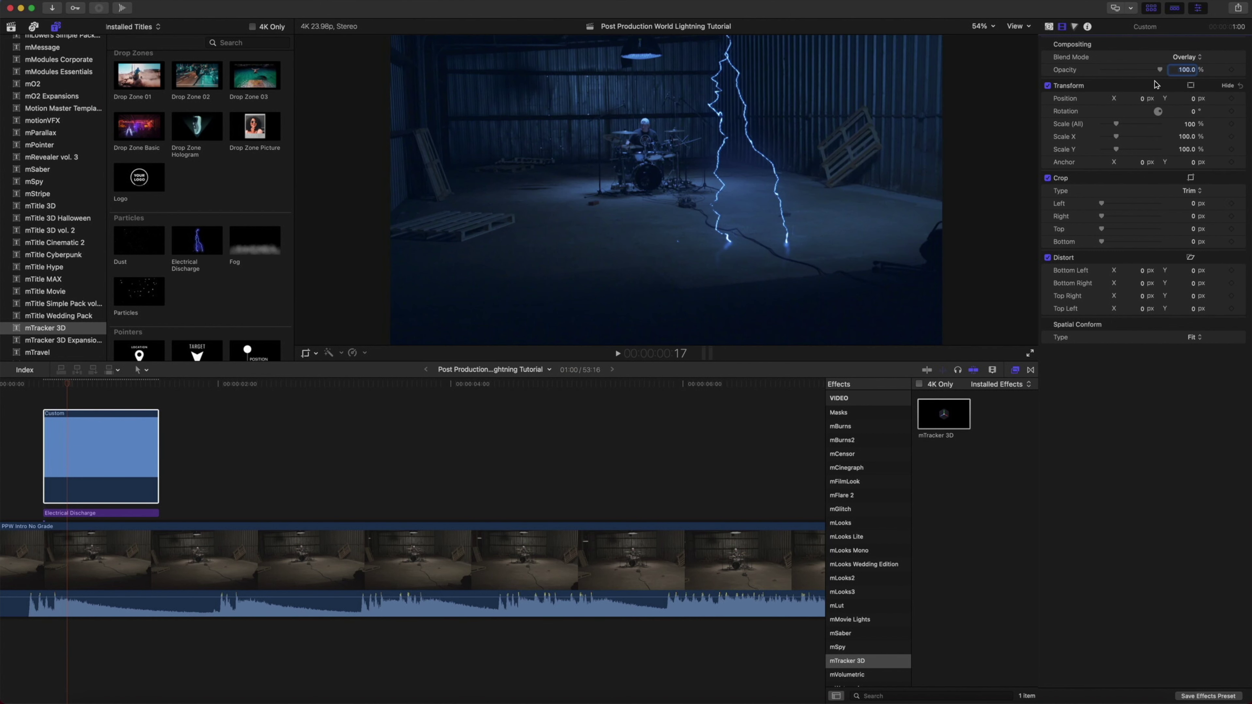
drag(1160, 72, 1147, 74)
click(69, 455)
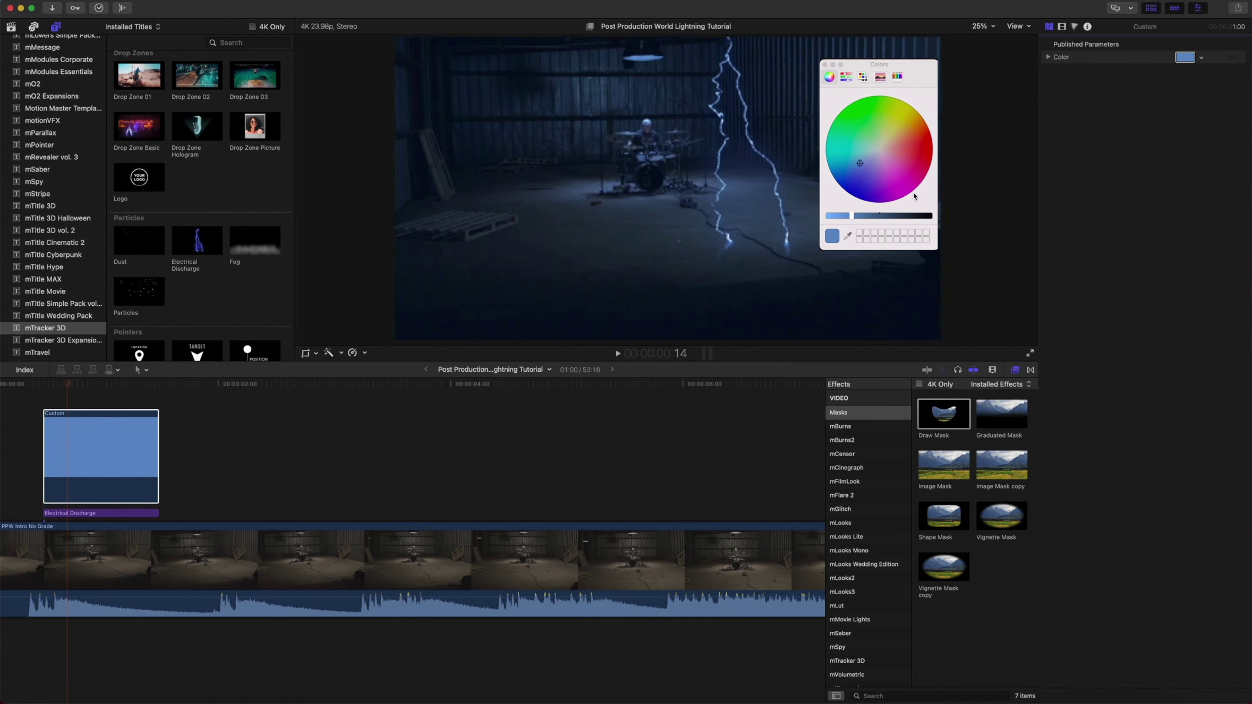
- Shift the overlay's colour brightness and hue toward a paler blue, then close Colors
drag(852, 220, 825, 221)
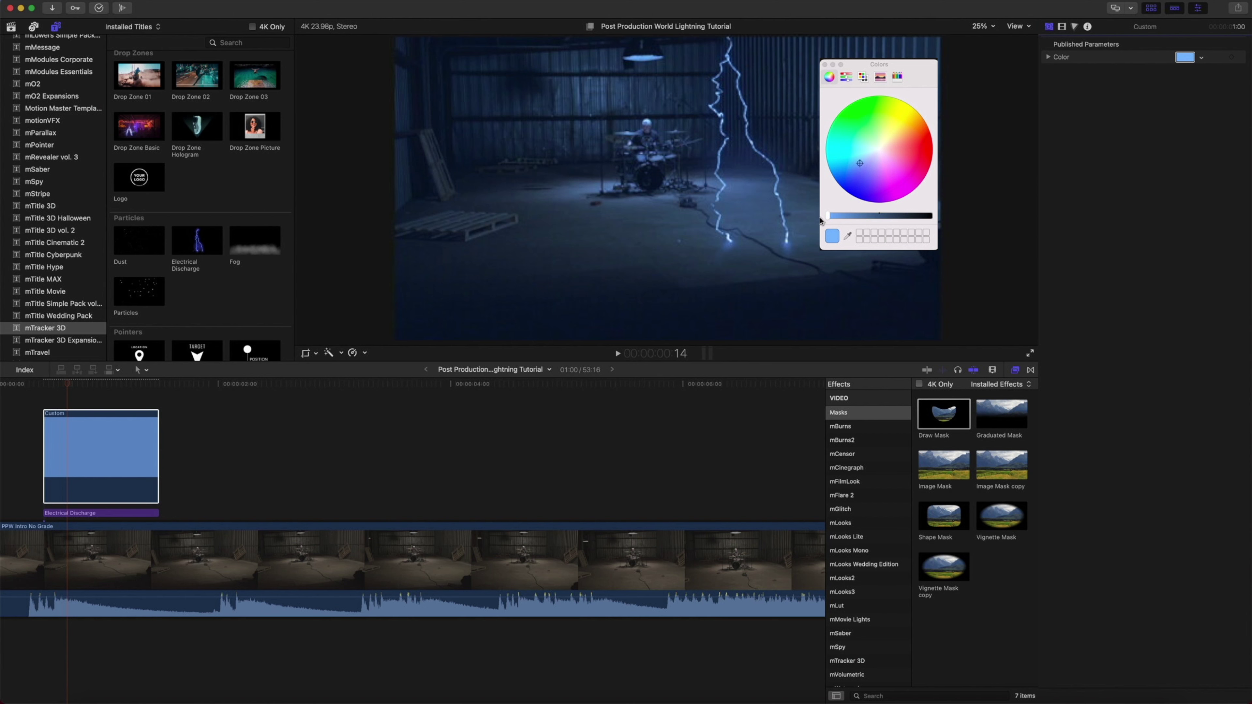
click(860, 163)
drag(864, 164, 865, 162)
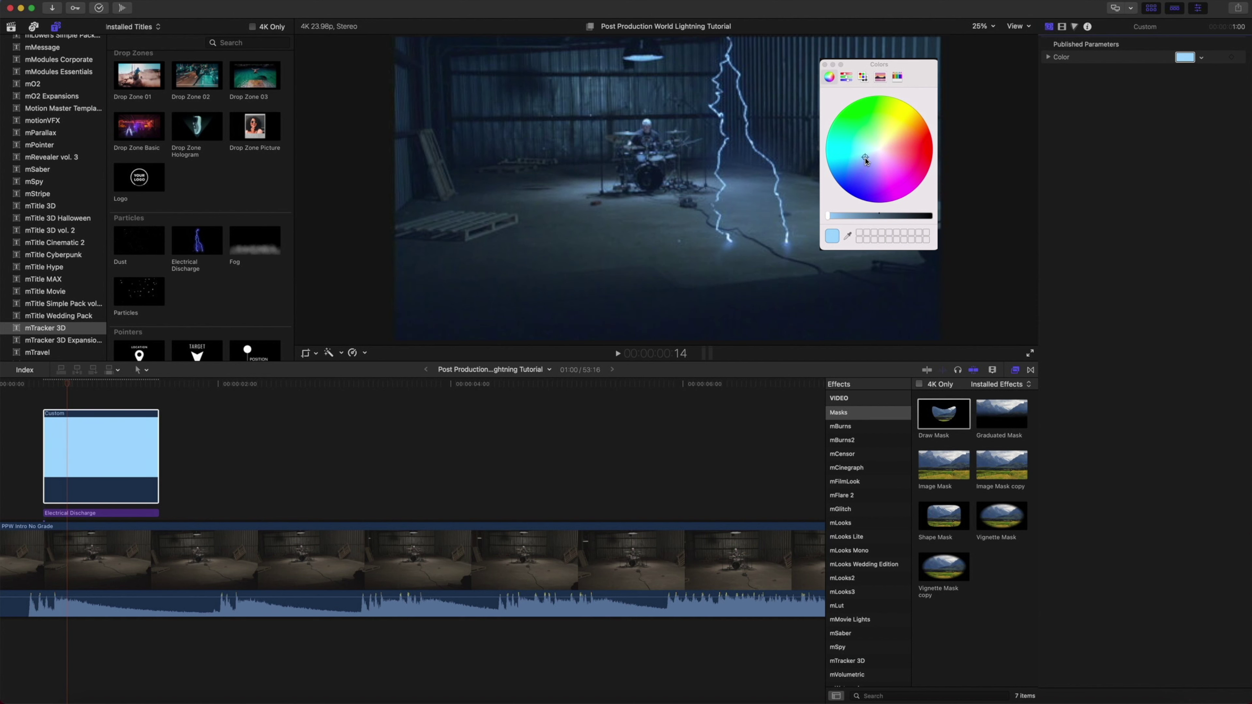
click(825, 66)
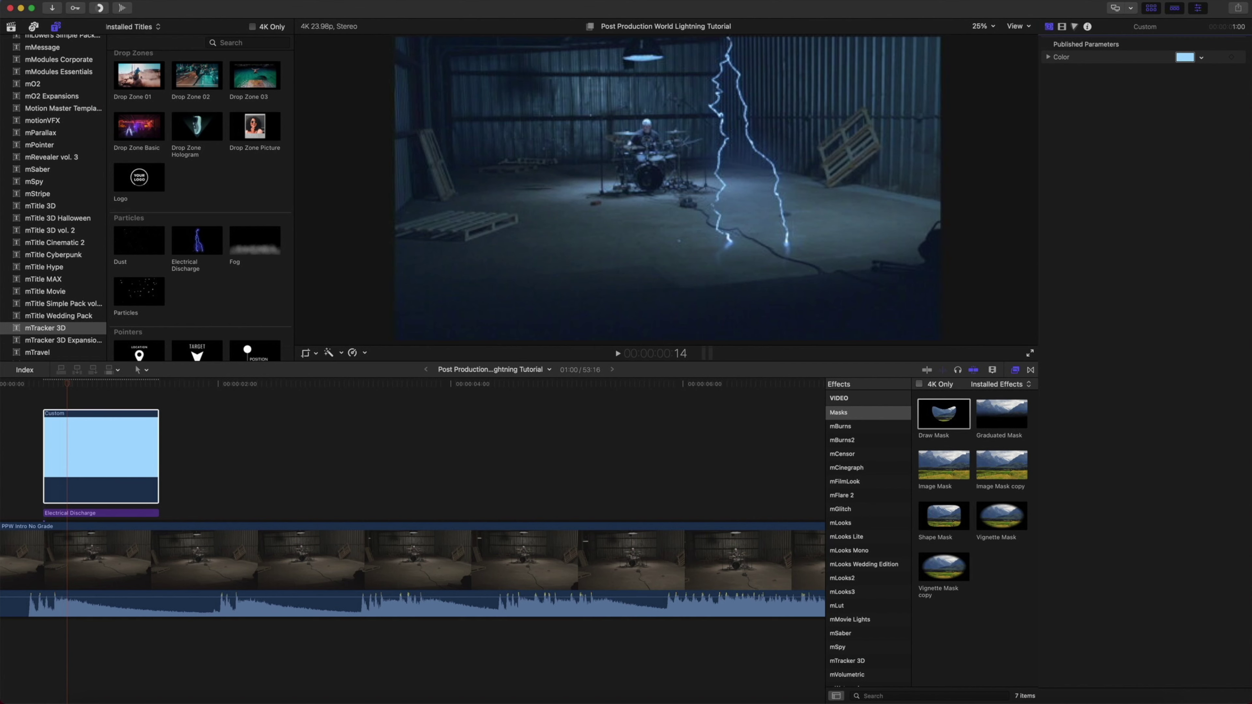
click(76, 434)
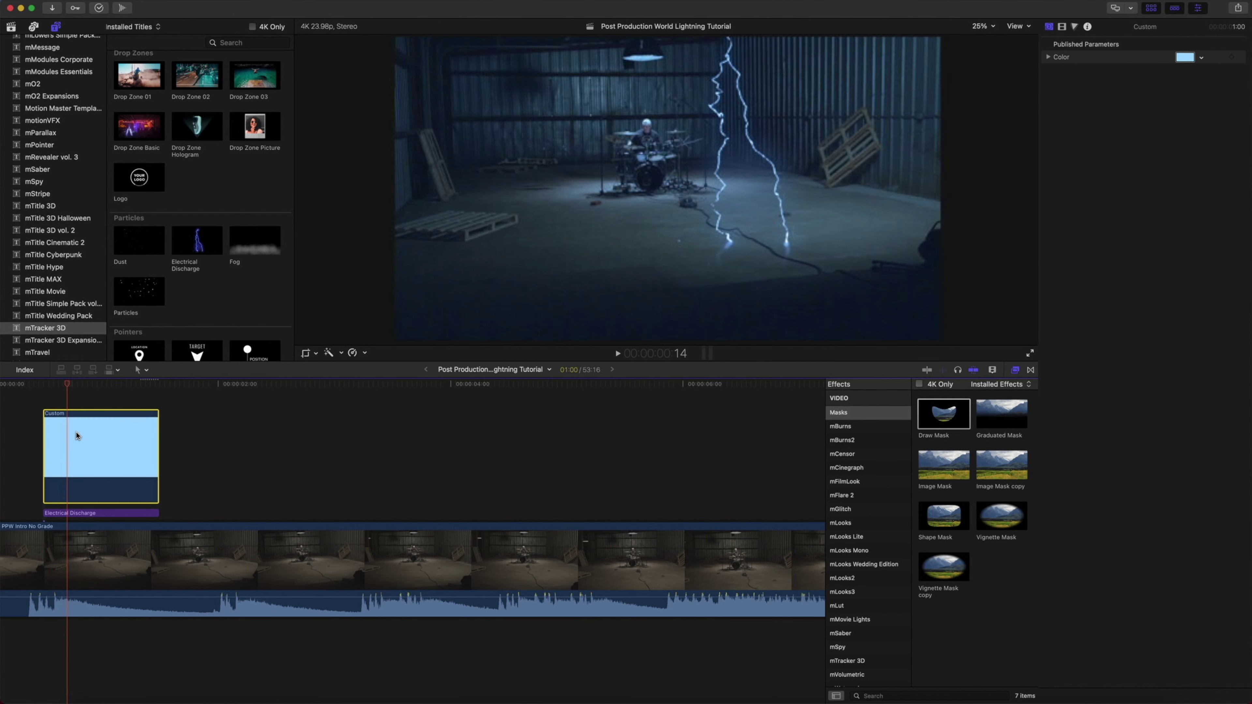
- Apply a Draw Mask to the blue solid and curve its top point rightward
click(1063, 28)
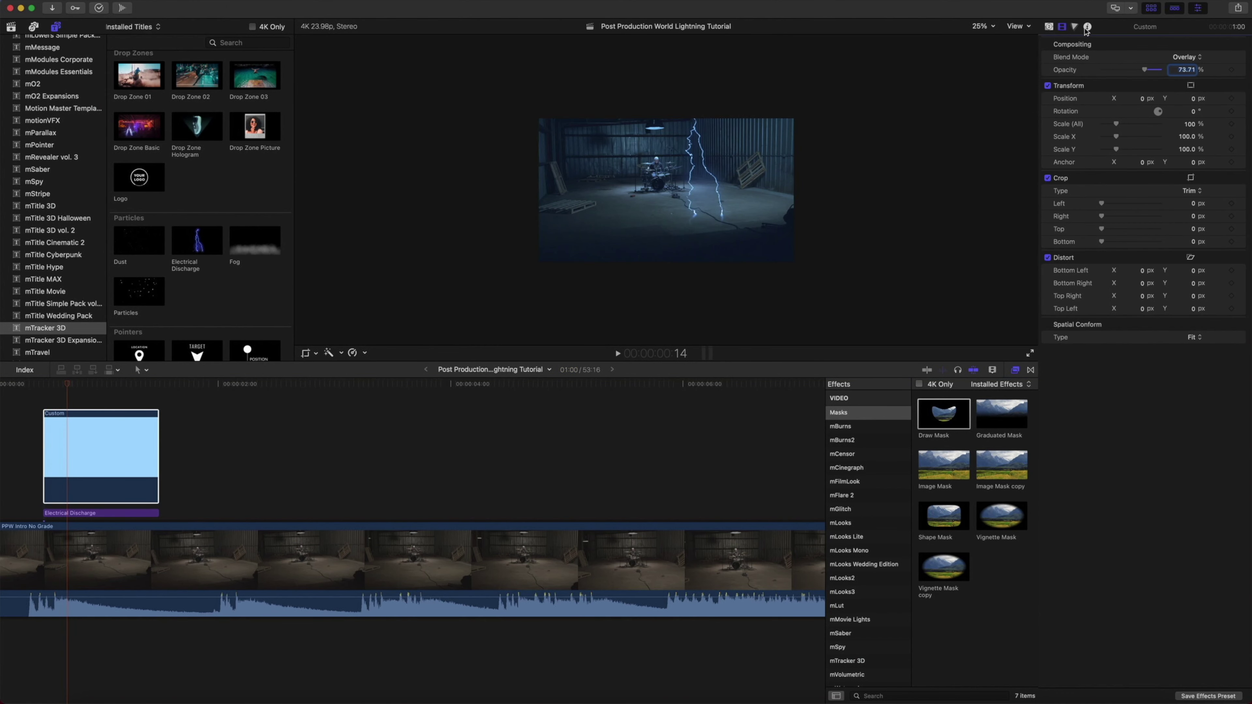
mouse_move(952, 423)
mouse_down()
mouse_move(359, 460)
mouse_move(88, 461)
mouse_up()
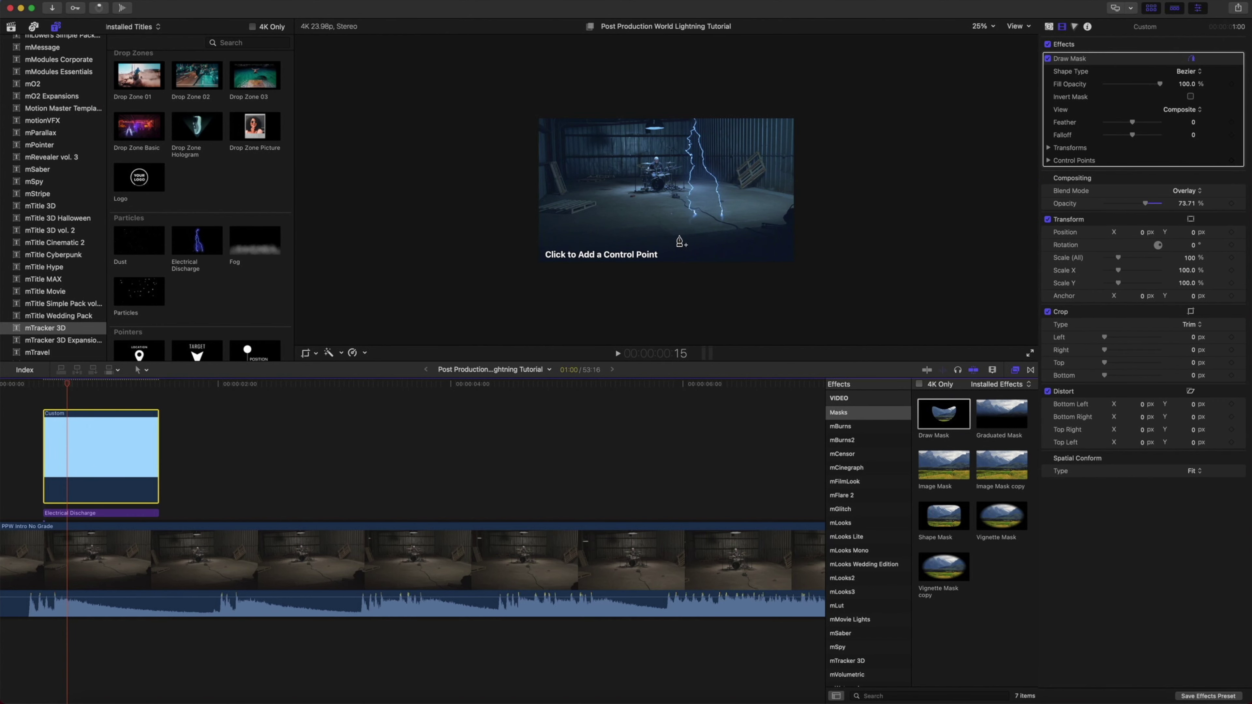
click(655, 233)
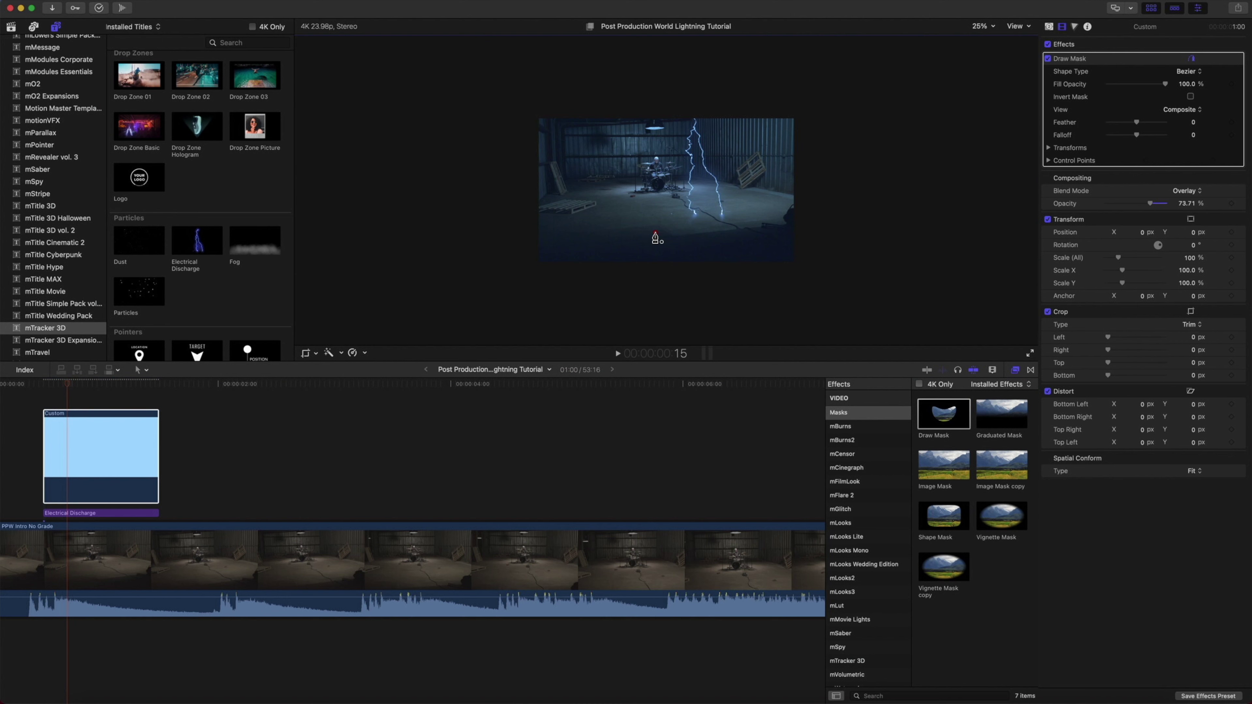
click(678, 100)
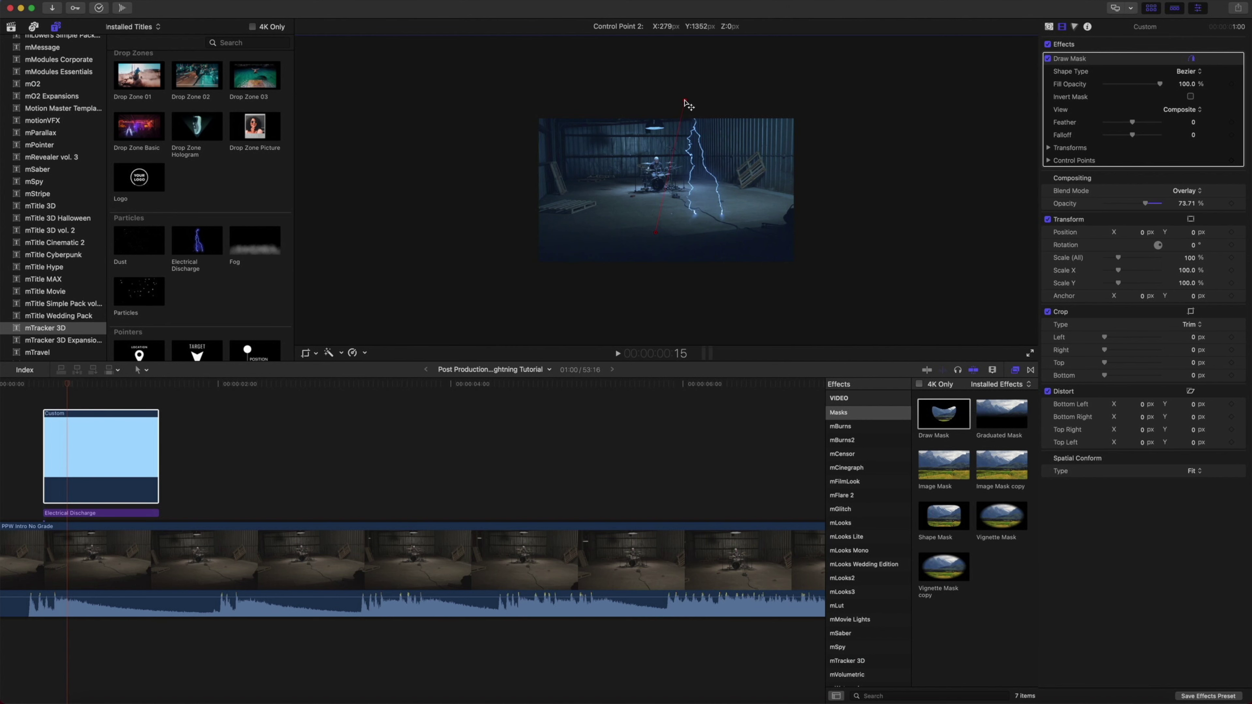
right_click(673, 101)
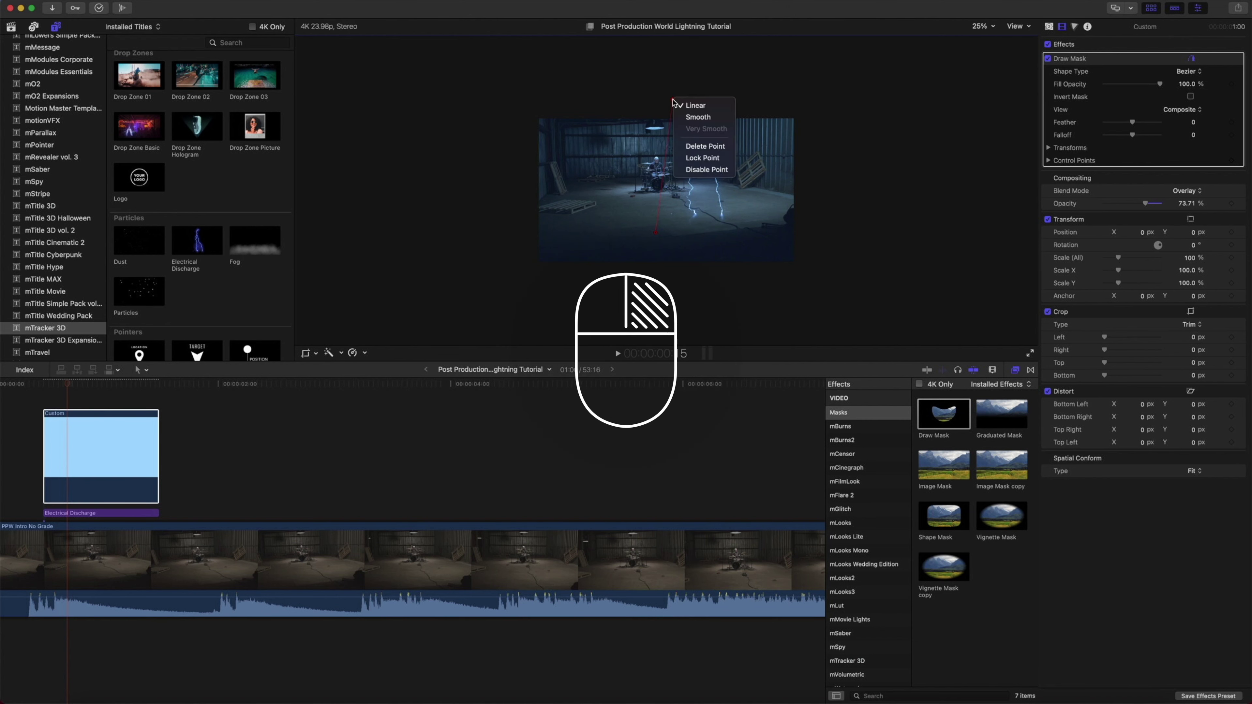
click(699, 117)
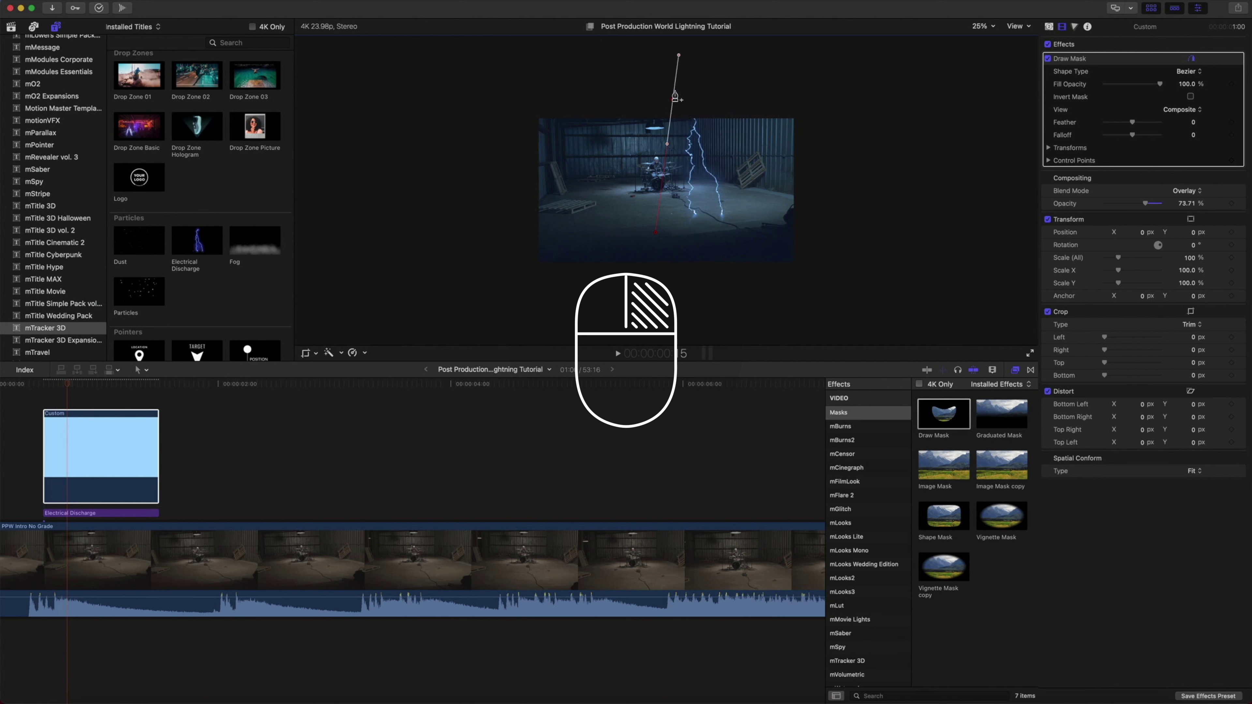
drag(679, 57, 704, 68)
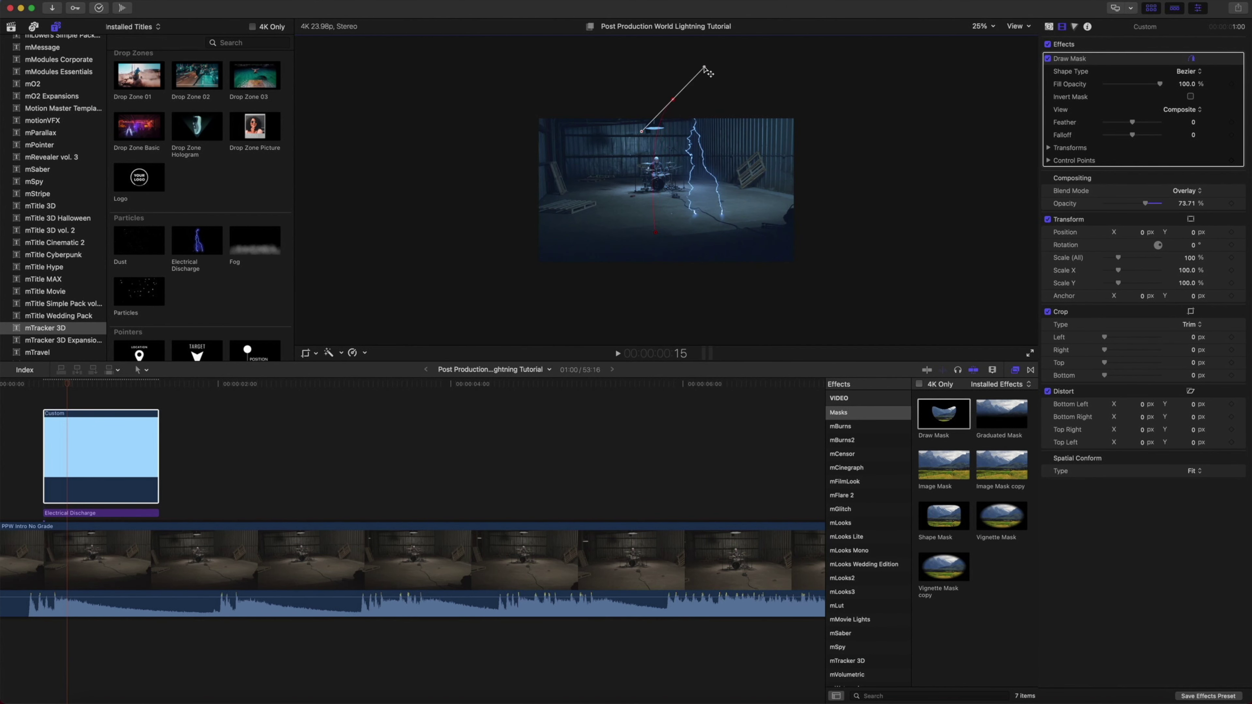
- Add mask points right and below the bolt, close the shape, and nudge point 3
click(731, 139)
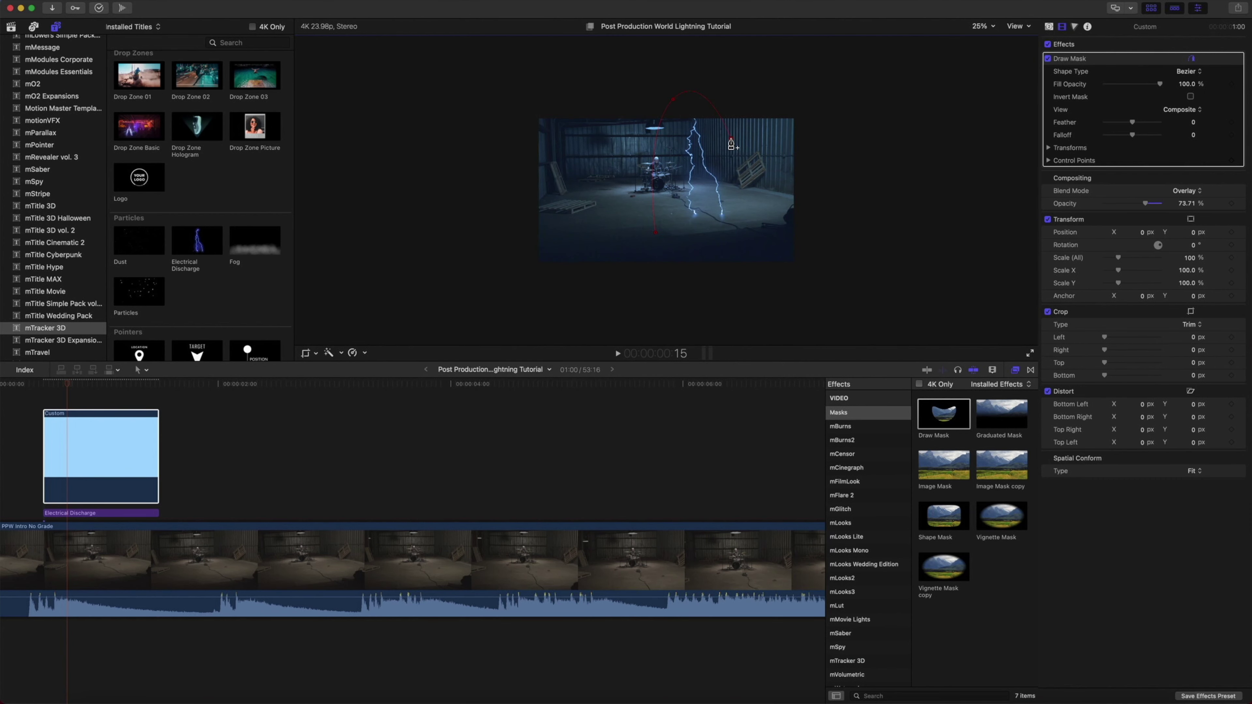
click(747, 237)
click(655, 247)
click(655, 231)
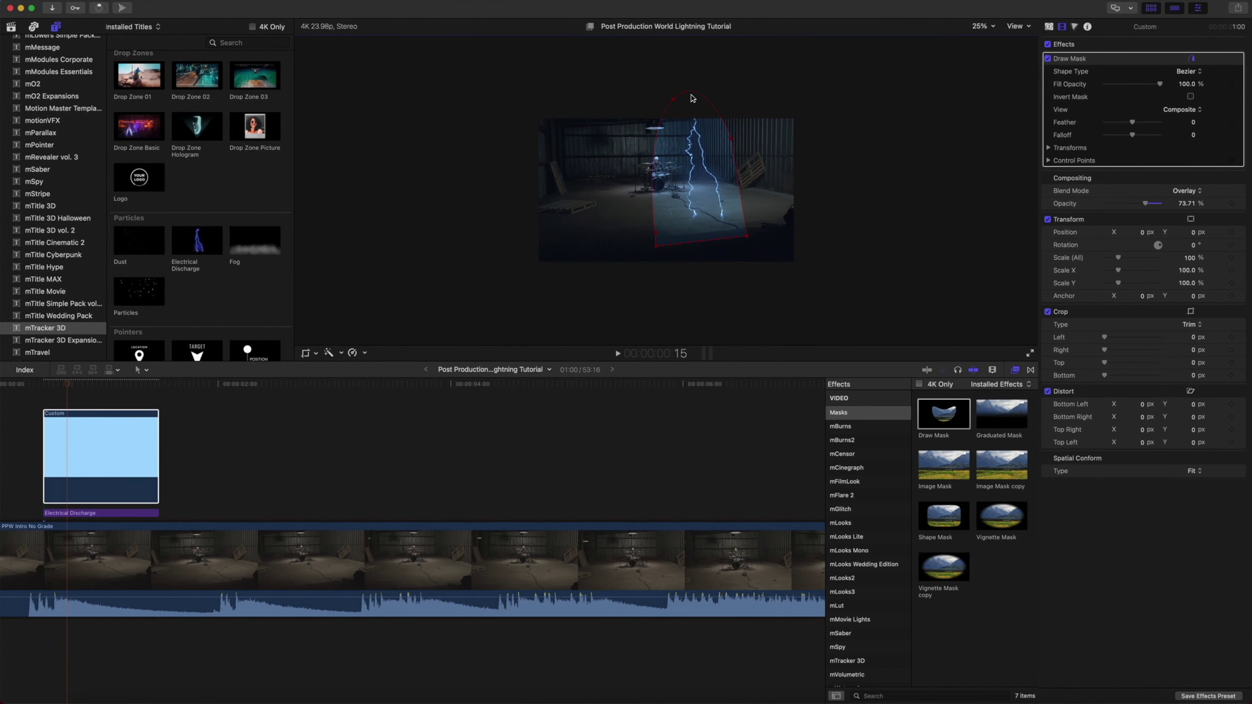
click(679, 91)
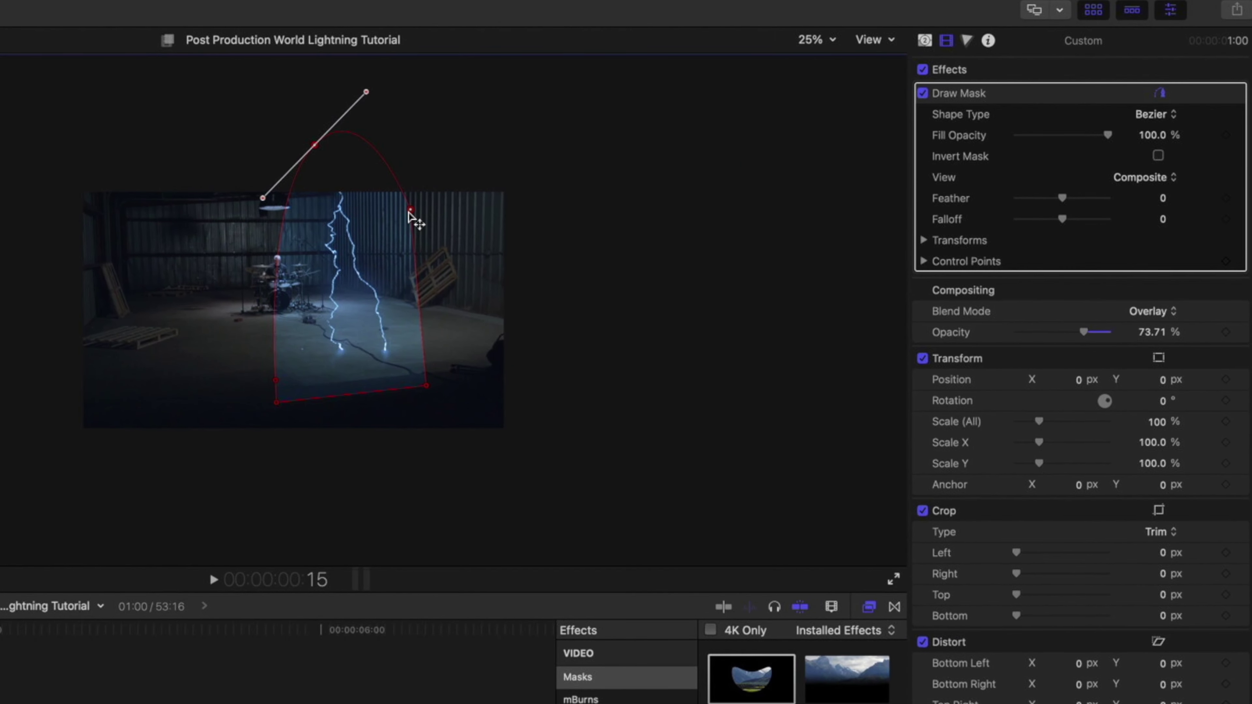
click(537, 186)
drag(403, 221, 403, 221)
- Set mask Feather to 1174 and Falloff to 75, then raise and tighten the mask points
drag(1063, 198, 1153, 199)
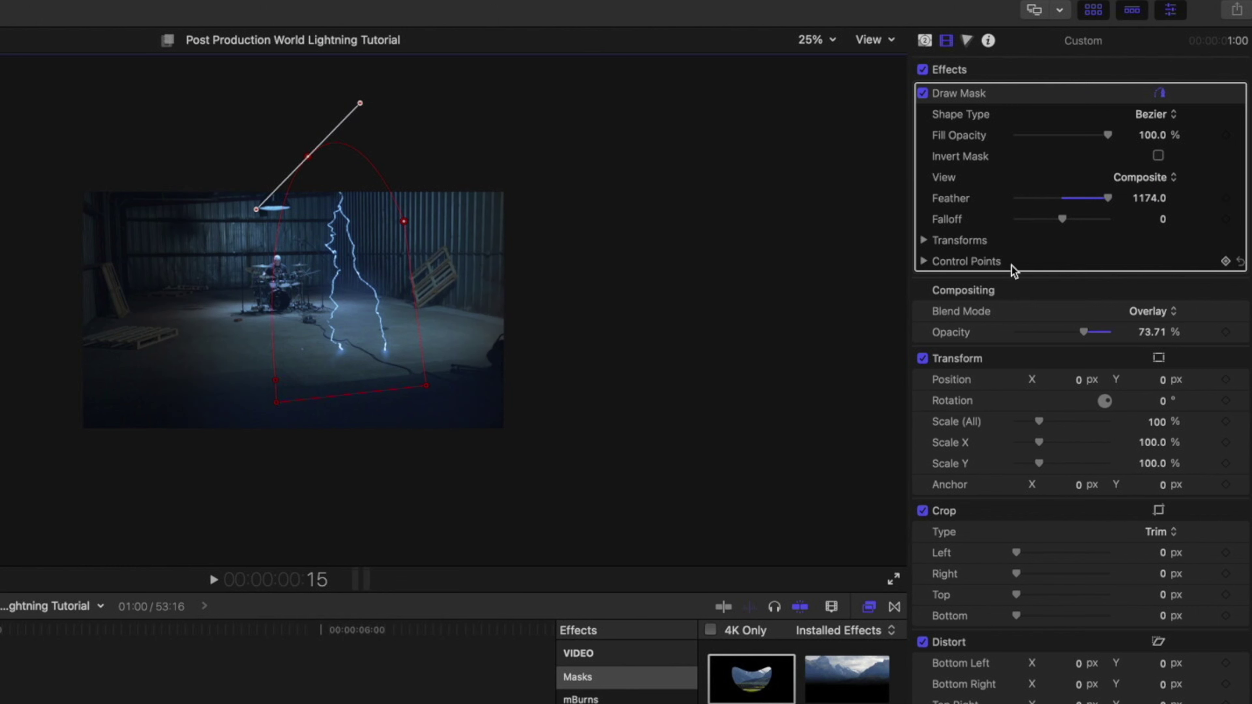
drag(1063, 217, 1096, 218)
drag(330, 398, 326, 388)
drag(276, 380, 282, 346)
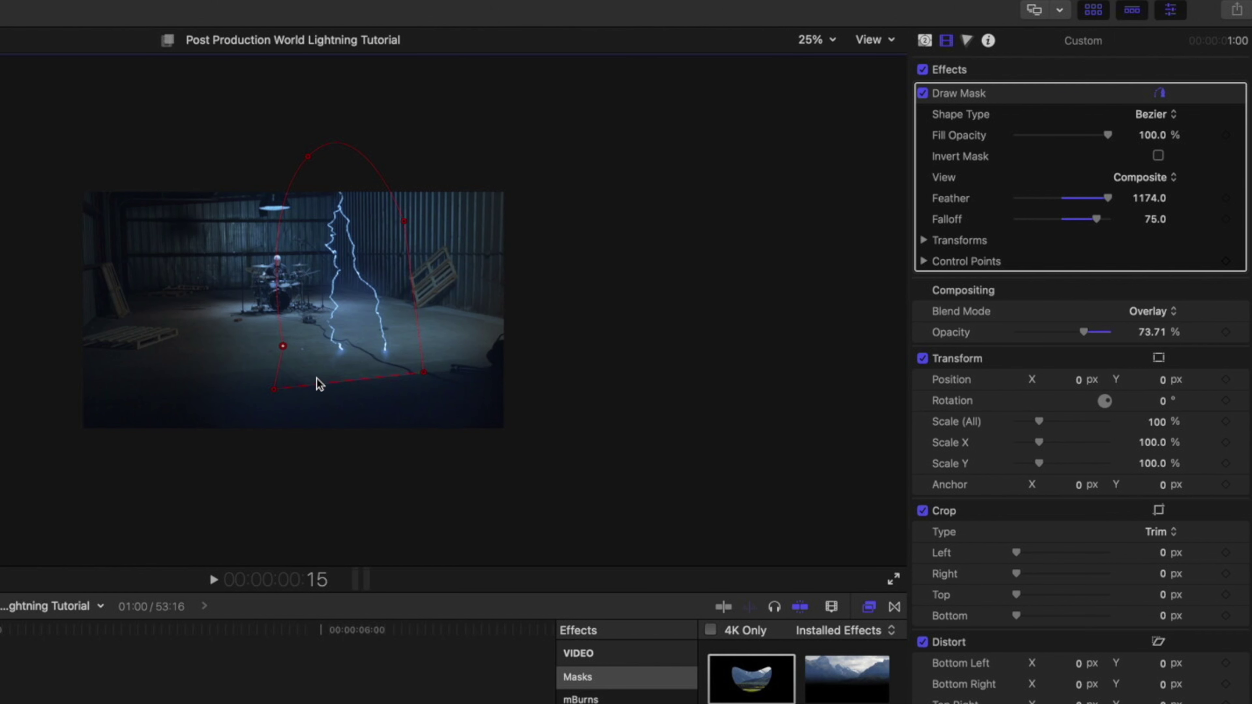
drag(330, 384, 342, 339)
drag(410, 231, 398, 235)
click(281, 231)
drag(299, 343, 305, 340)
click(815, 42)
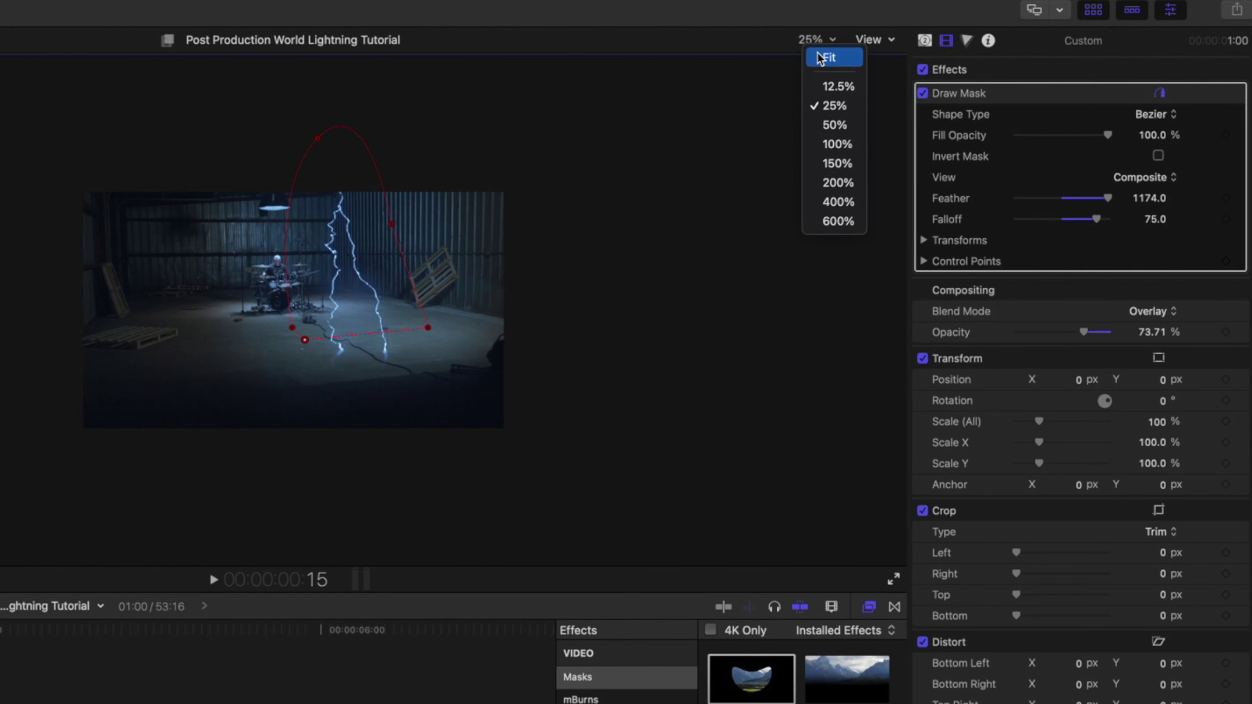
- Fit the viewer to the whole frame, deselect Draw Mask, and scrub forward to preview the glow
click(821, 58)
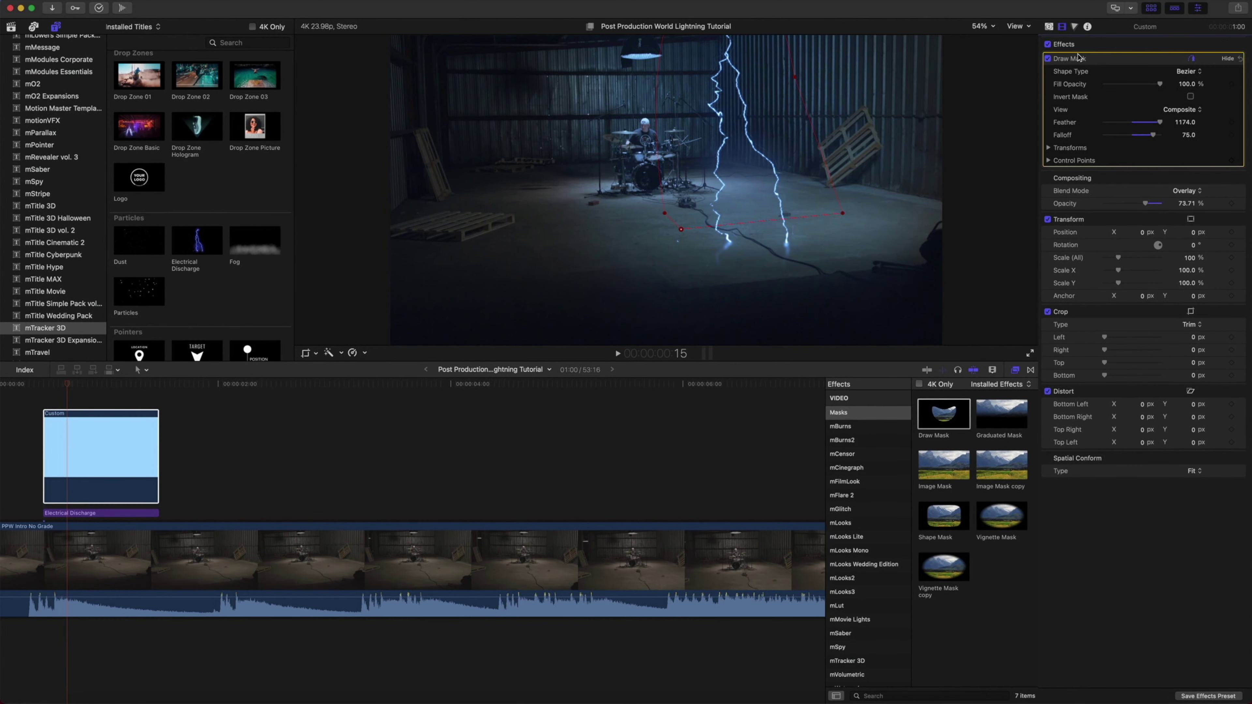
click(1074, 46)
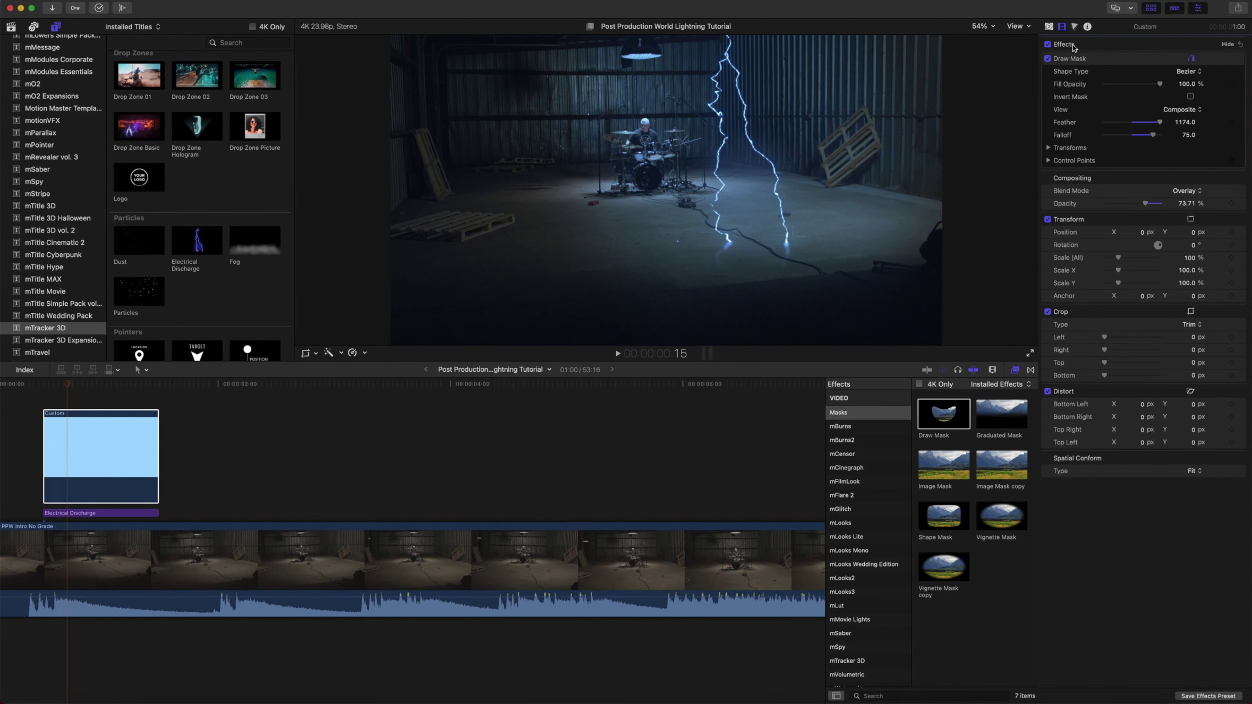
click(61, 433)
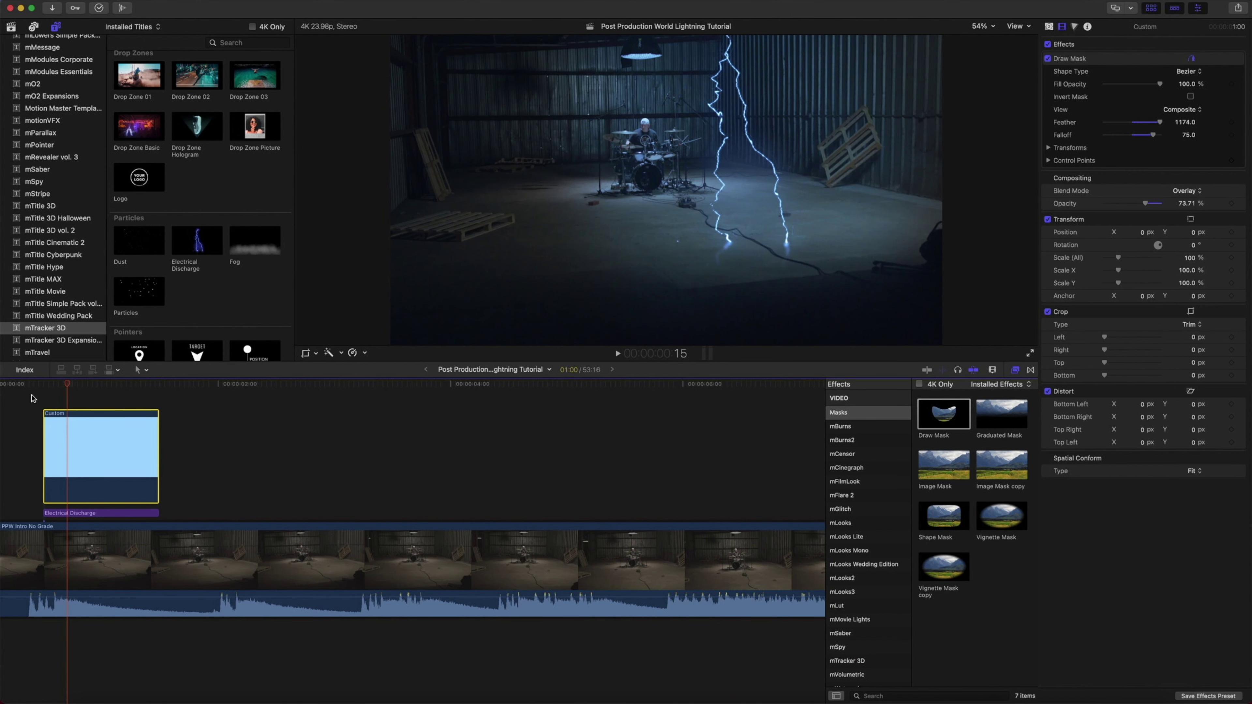
scroll(31, 398, left, 3)
drag(103, 387, 124, 443)
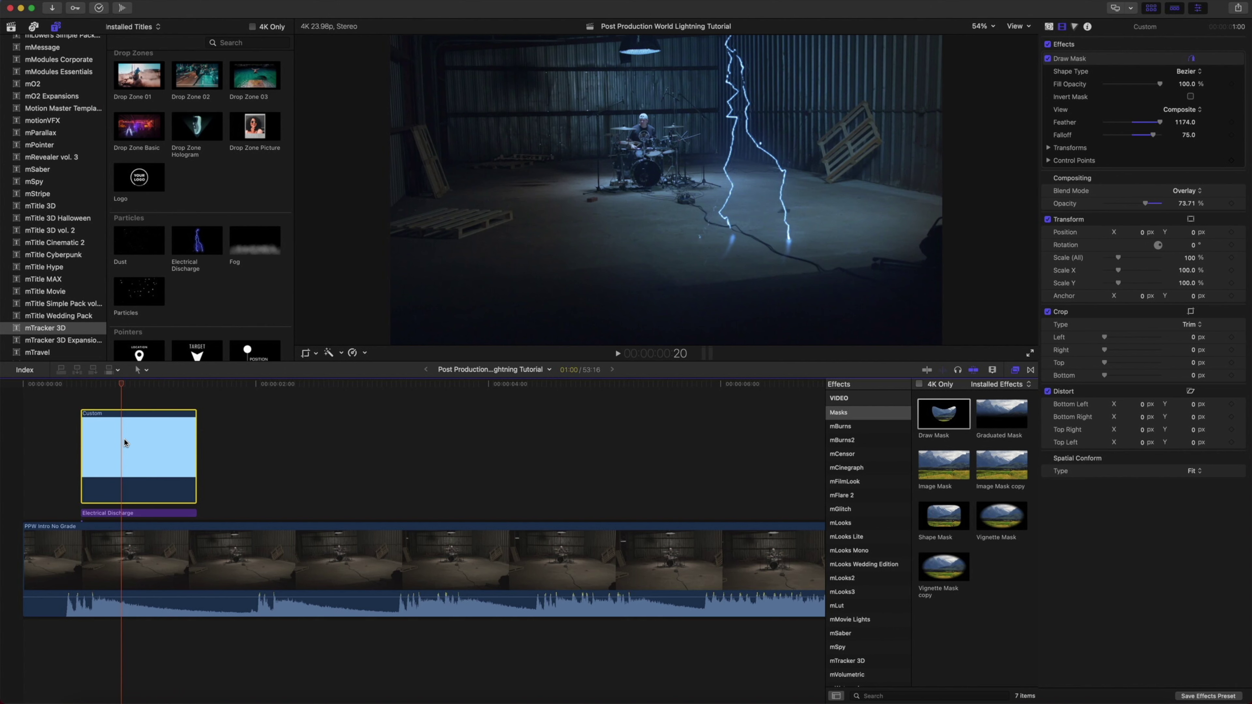
- Add end transitions to the blue overlay, then copy it with its lightning and paste at about 2:02
key(cmd+t)
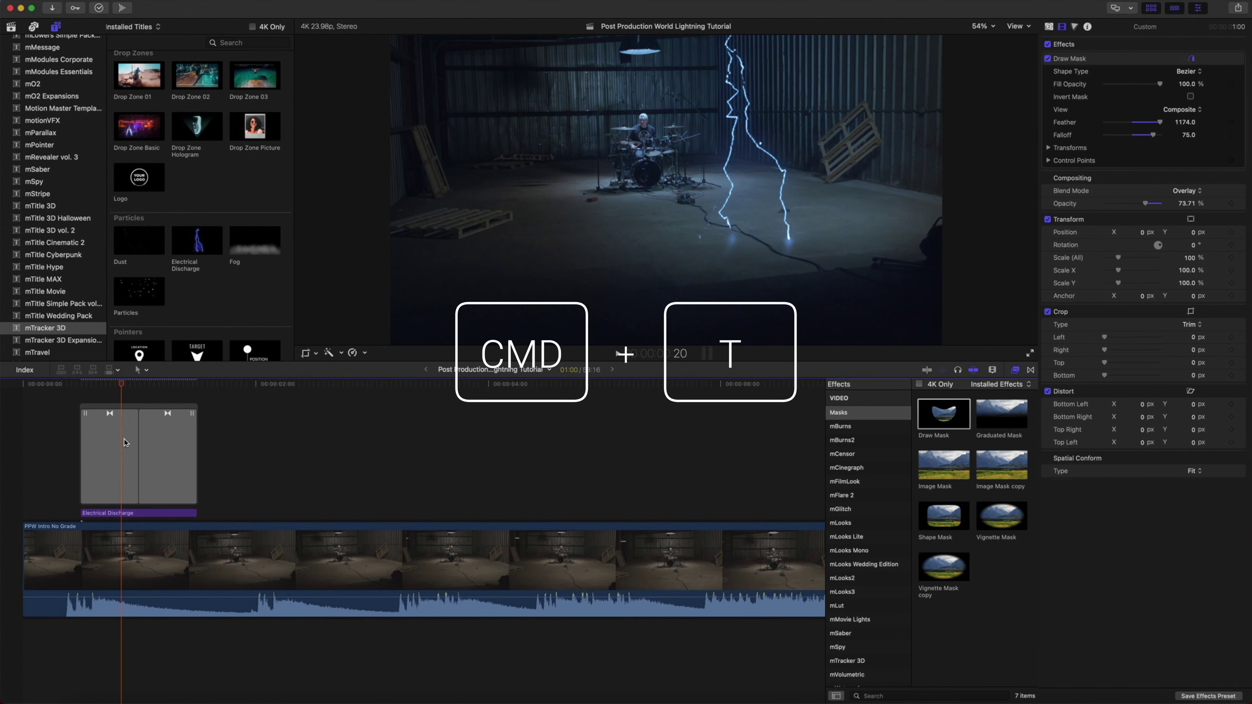
mouse_move(123, 385)
mouse_down()
mouse_move(81, 393)
mouse_move(222, 395)
mouse_move(81, 400)
mouse_move(165, 399)
mouse_move(127, 398)
mouse_up()
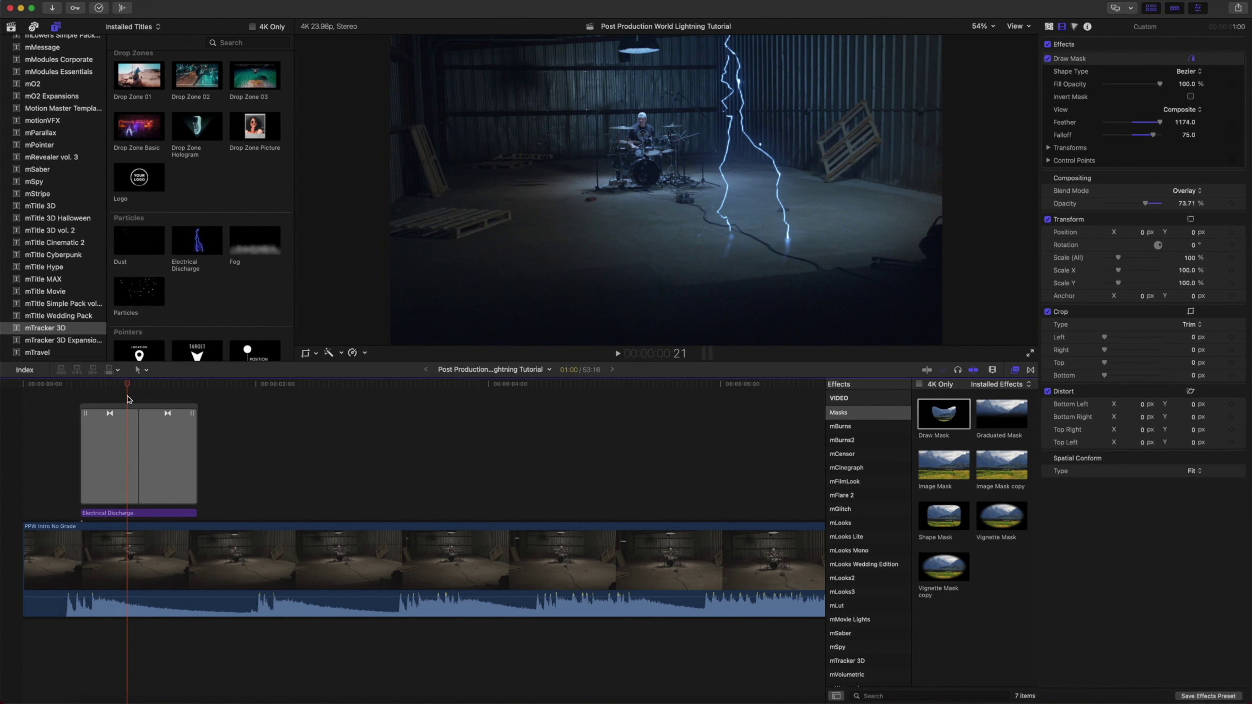
drag(215, 519, 64, 406)
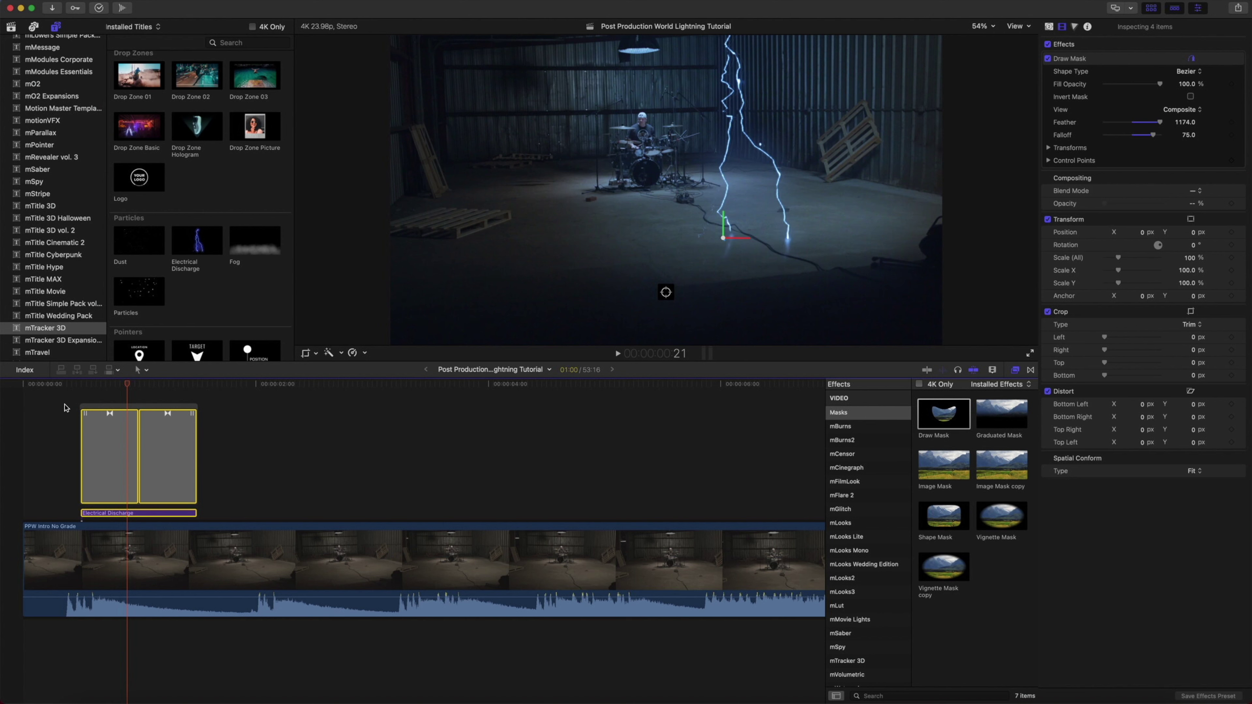
key(super+c)
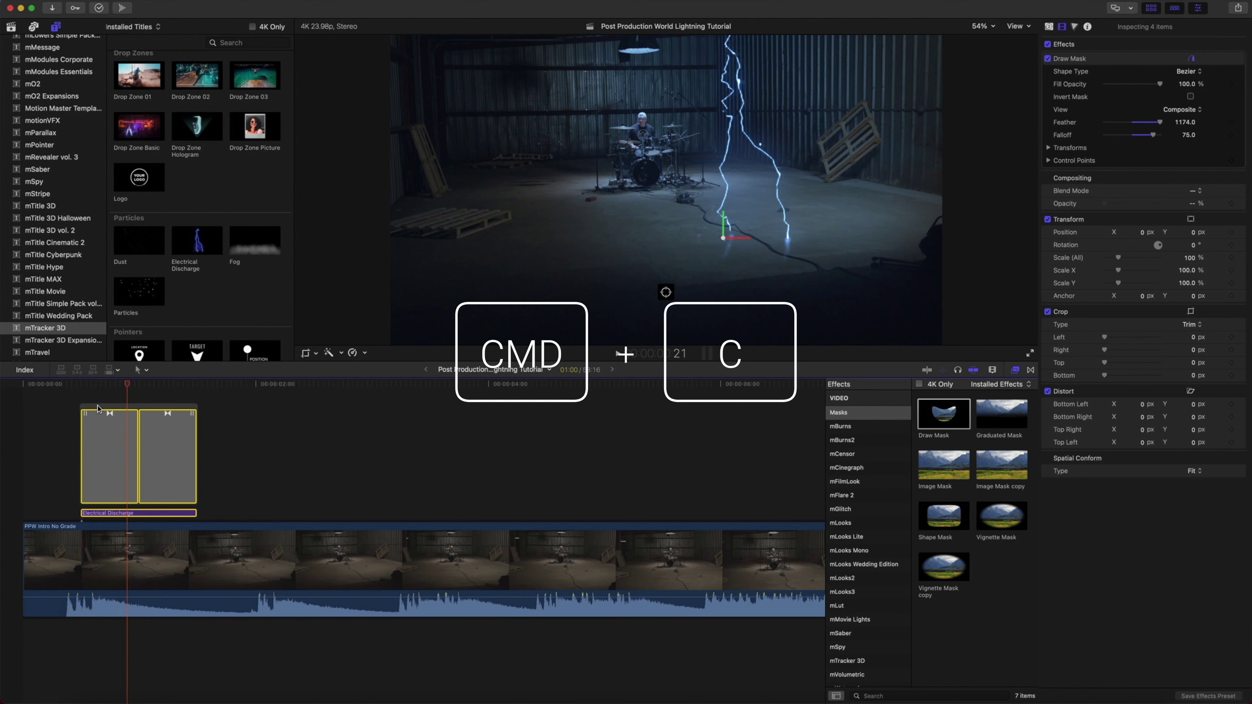
drag(127, 387, 270, 397)
key(super+v)
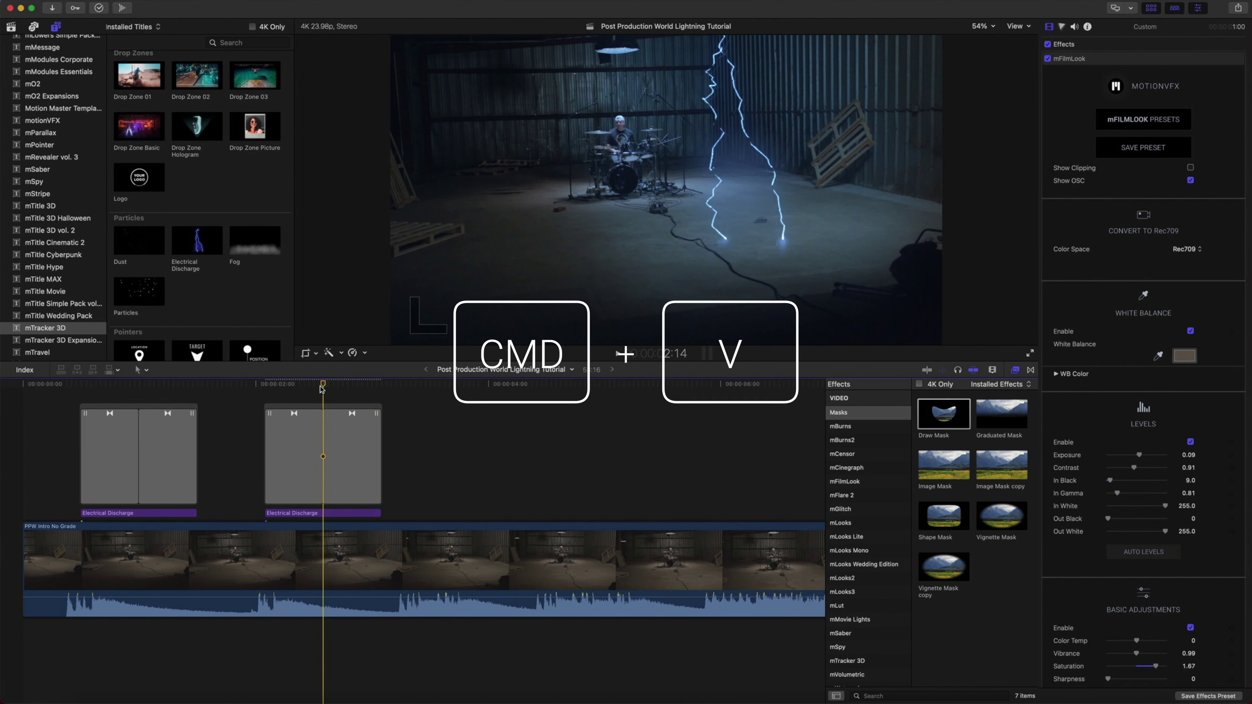
- Copy the drum clip's mTracker 3D track and paste it onto the second lightning bolt
click(318, 516)
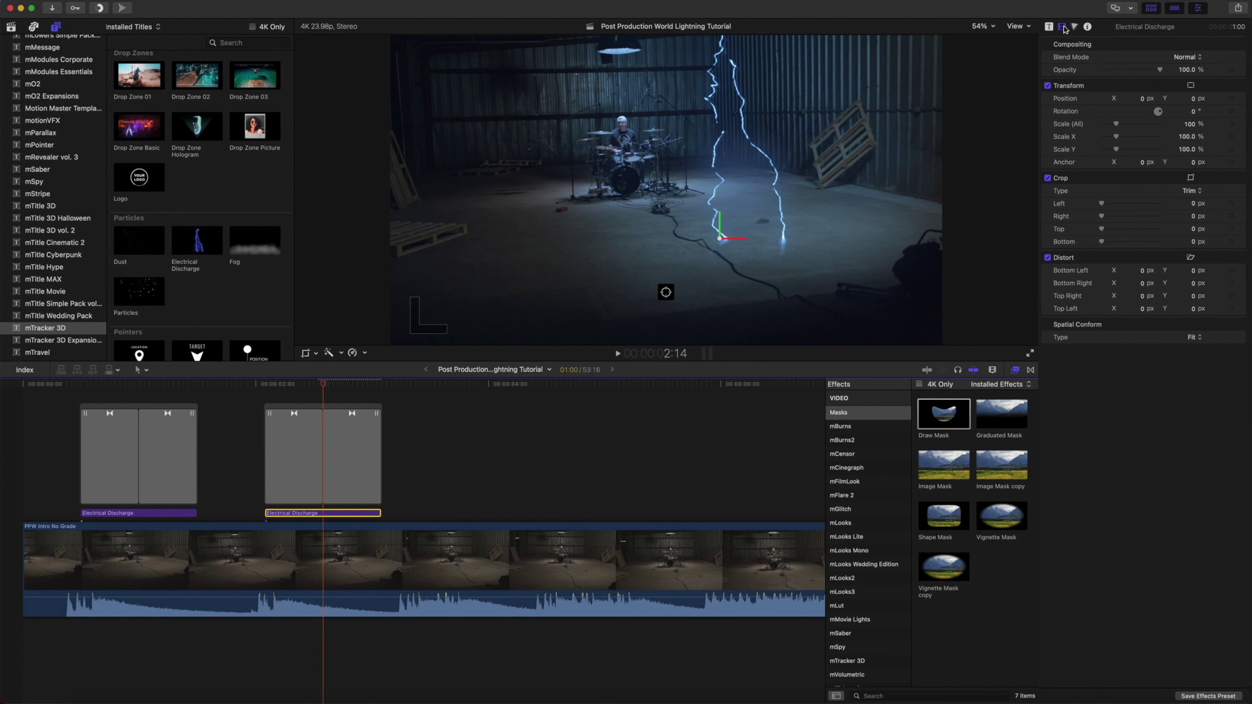
click(1049, 27)
click(331, 558)
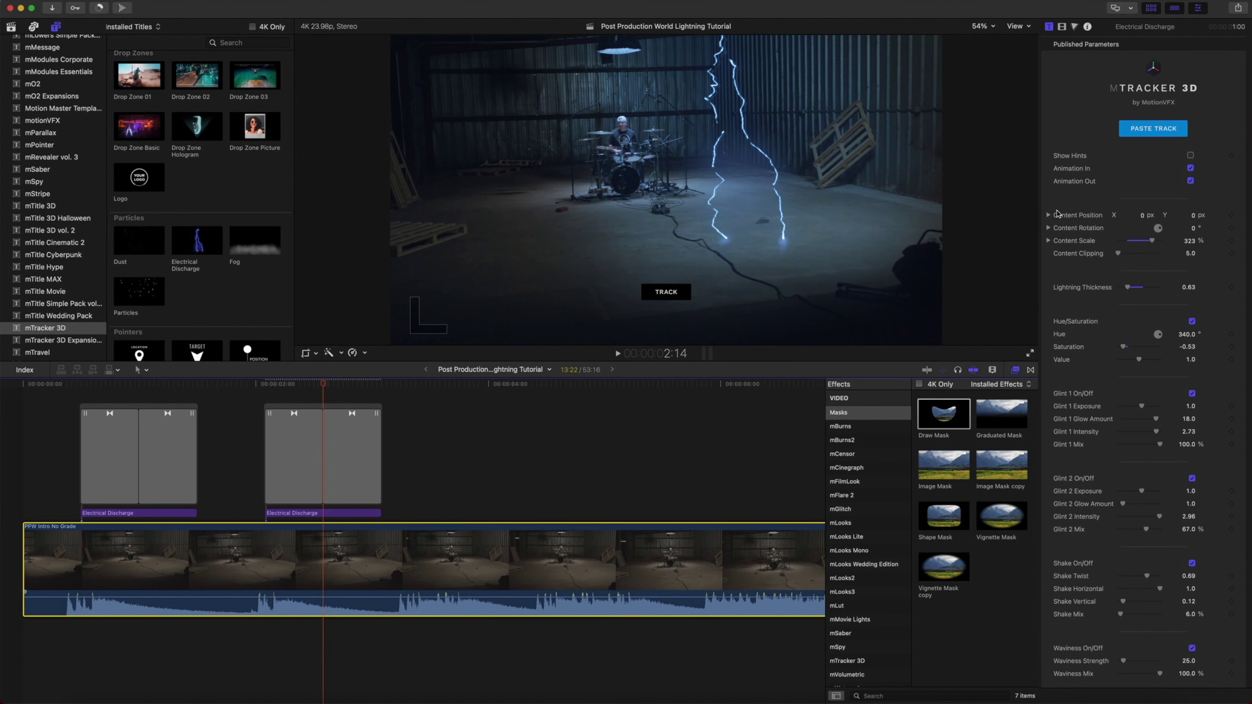
scroll(1079, 231, down, 15)
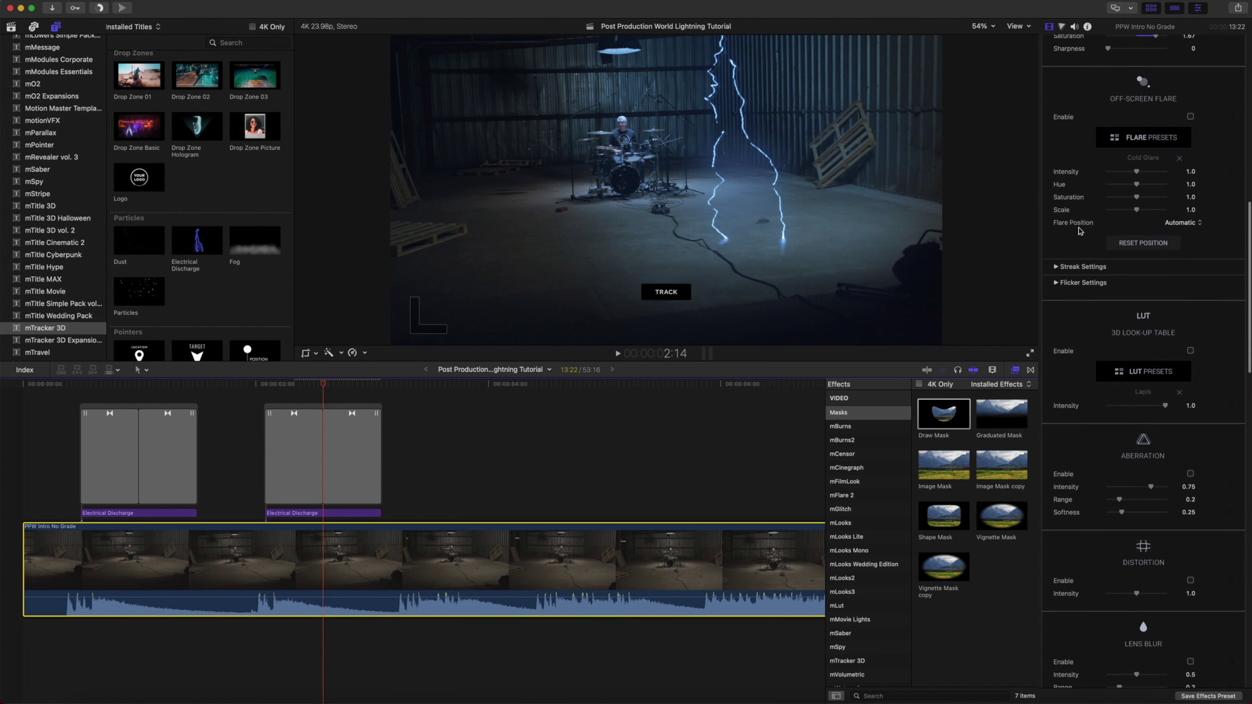
scroll(1080, 231, down, 3)
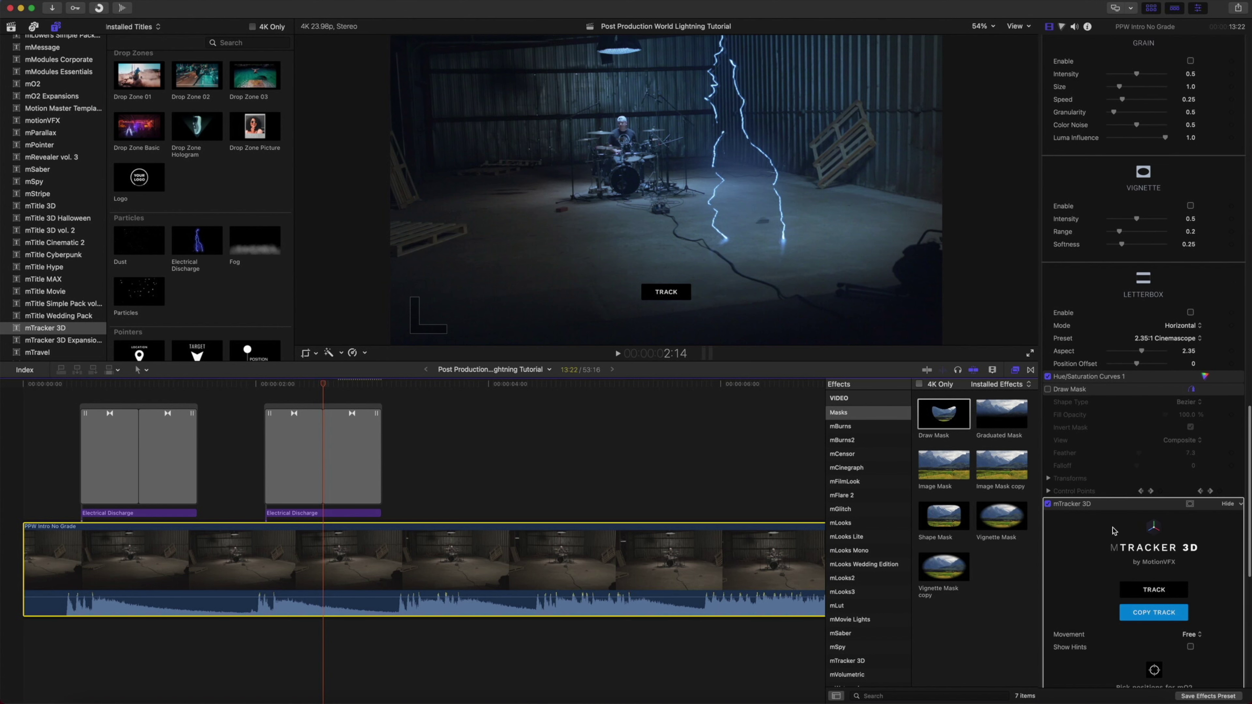
scroll(1158, 621, down, 1)
click(1158, 621)
click(322, 513)
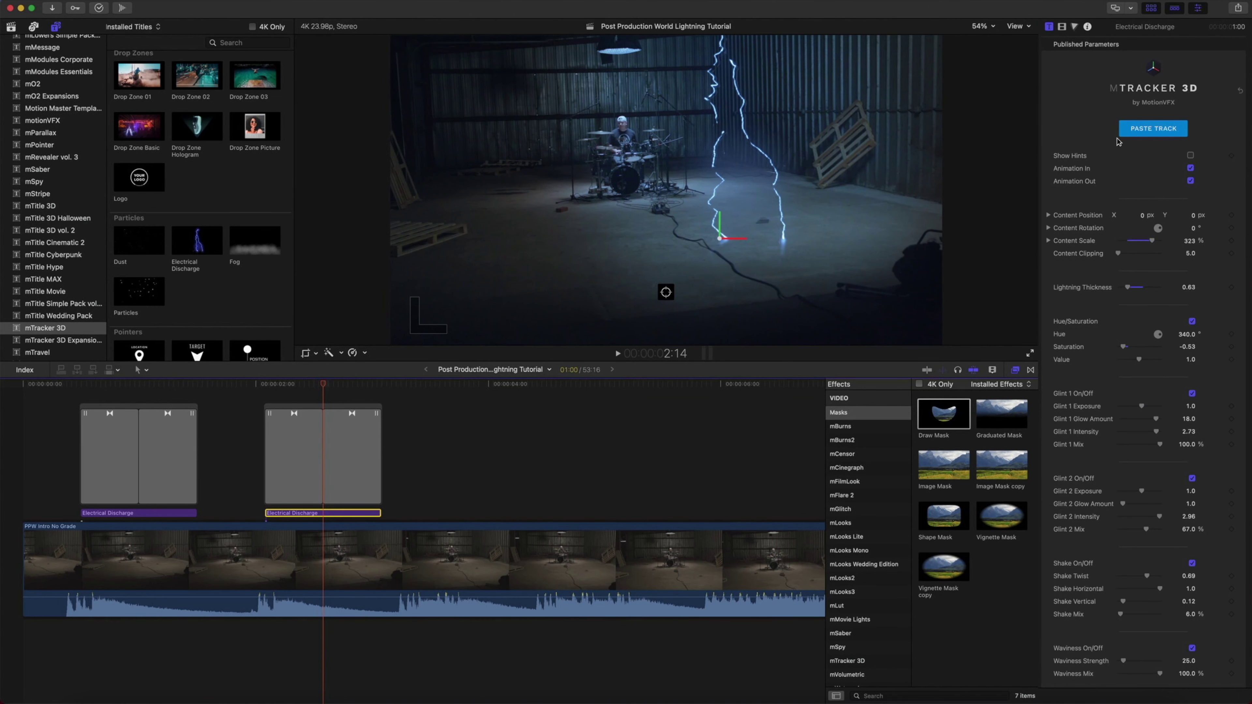
click(1146, 131)
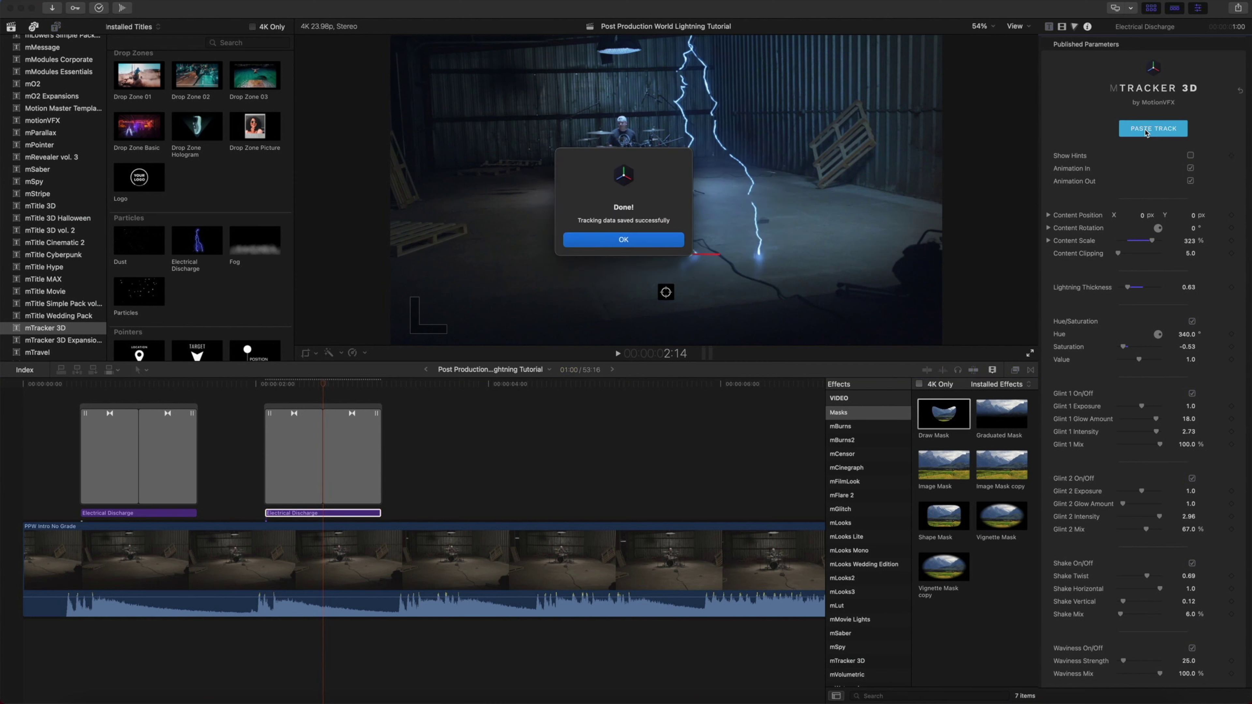
click(624, 240)
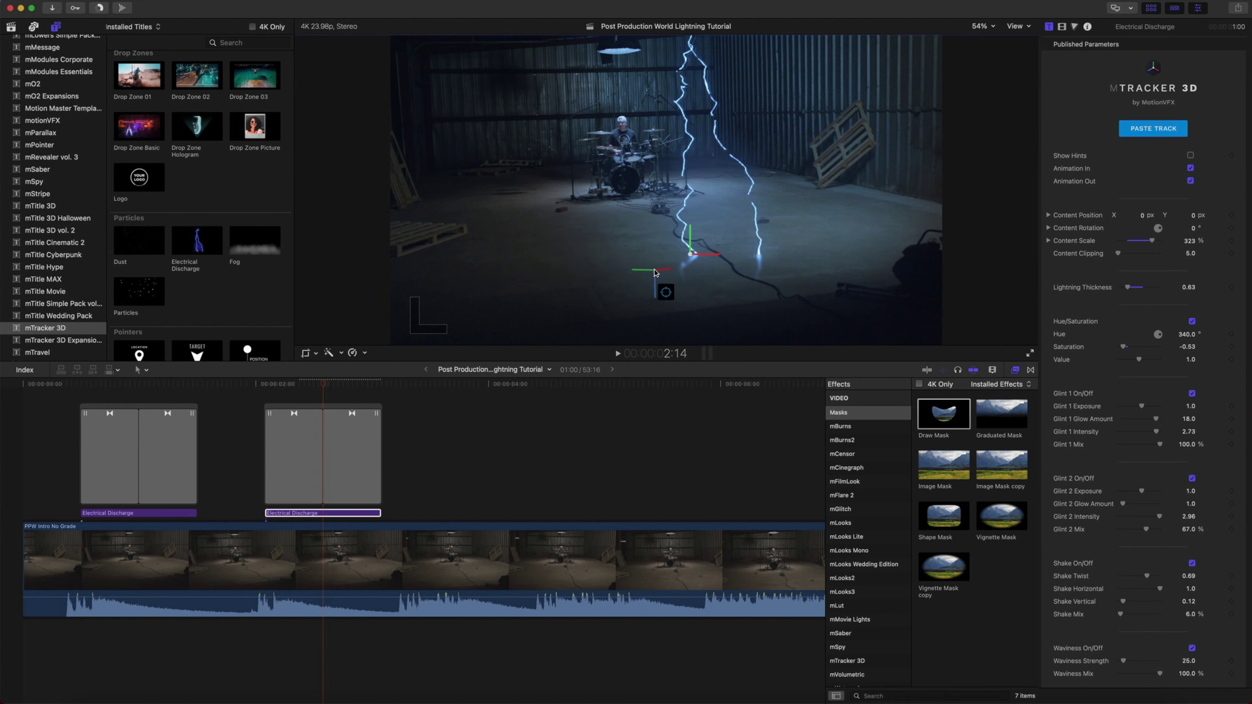
- Move the second bolt's origin up and left and raise its Content Scale
drag(654, 273, 633, 255)
drag(627, 250, 623, 250)
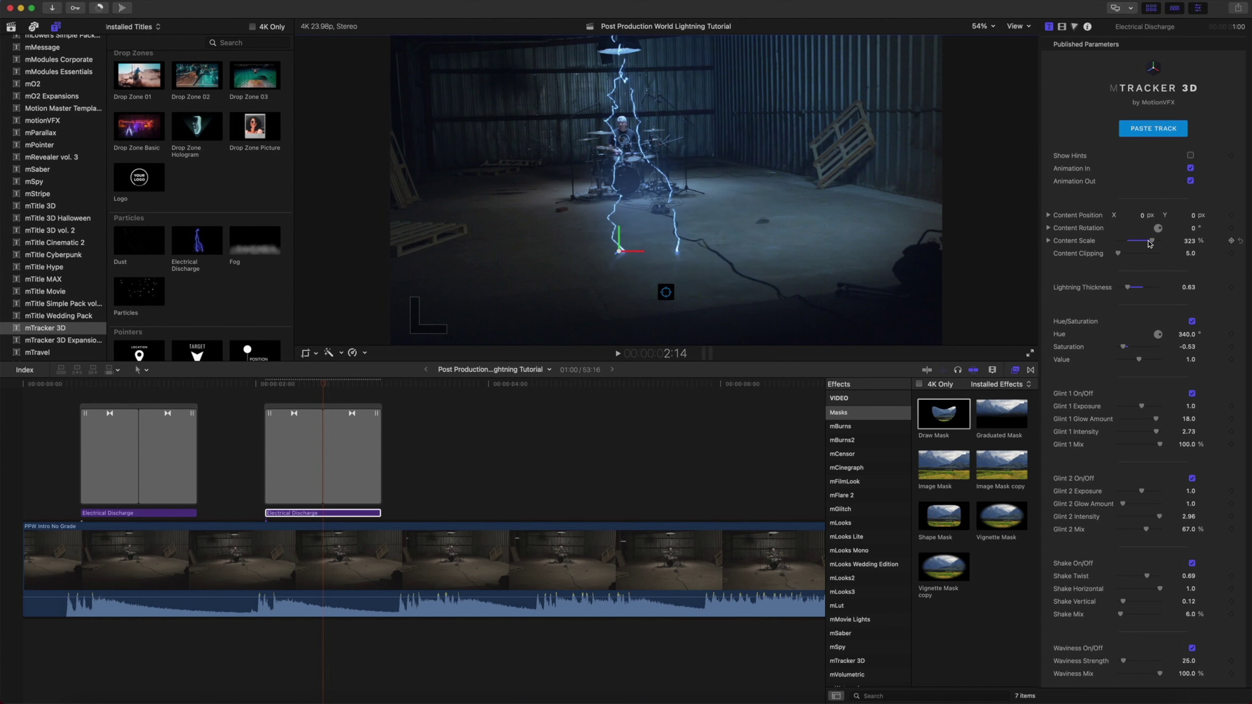
drag(1153, 243, 1155, 243)
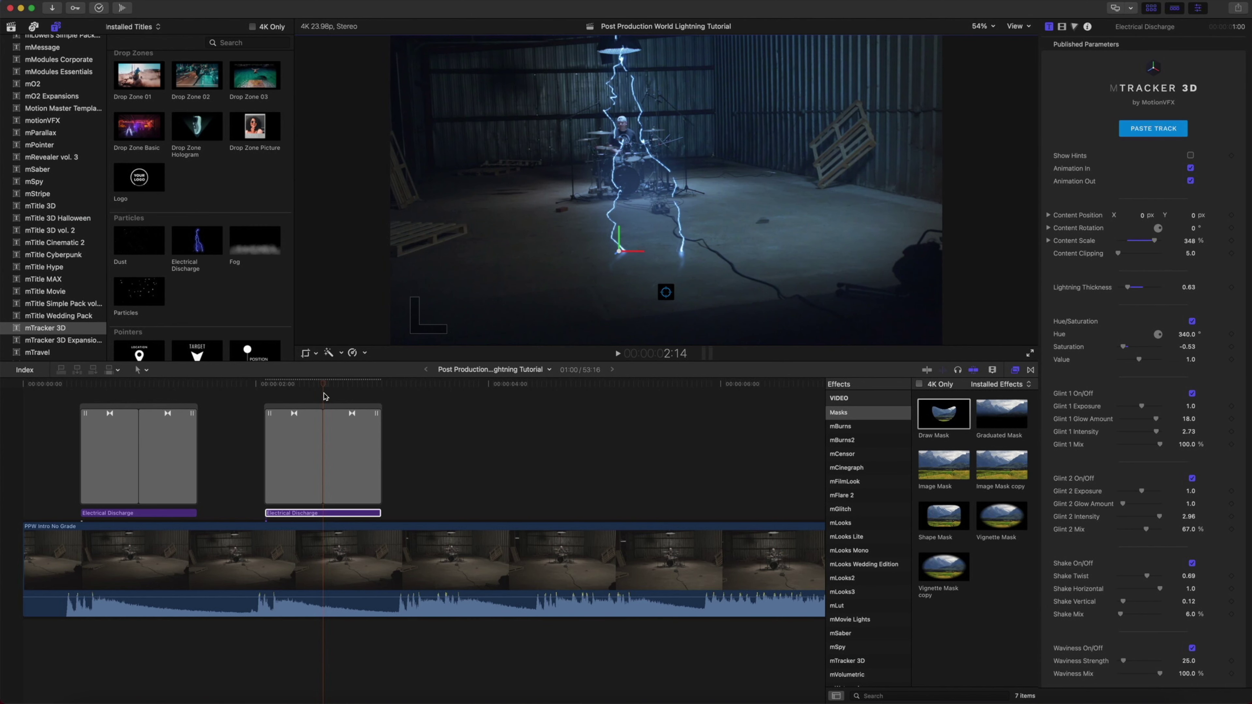
- Shift the second blue overlay's Draw Mask left onto the bolt
click(321, 408)
drag(320, 434, 318, 437)
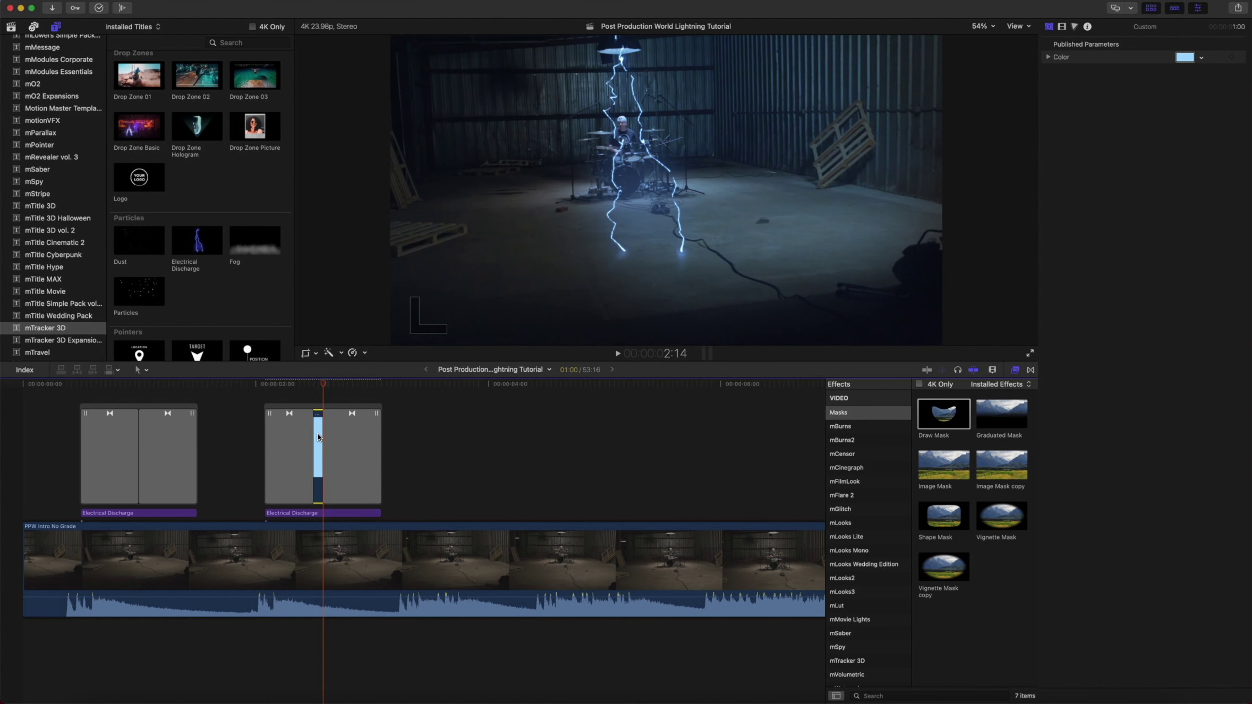
click(1063, 28)
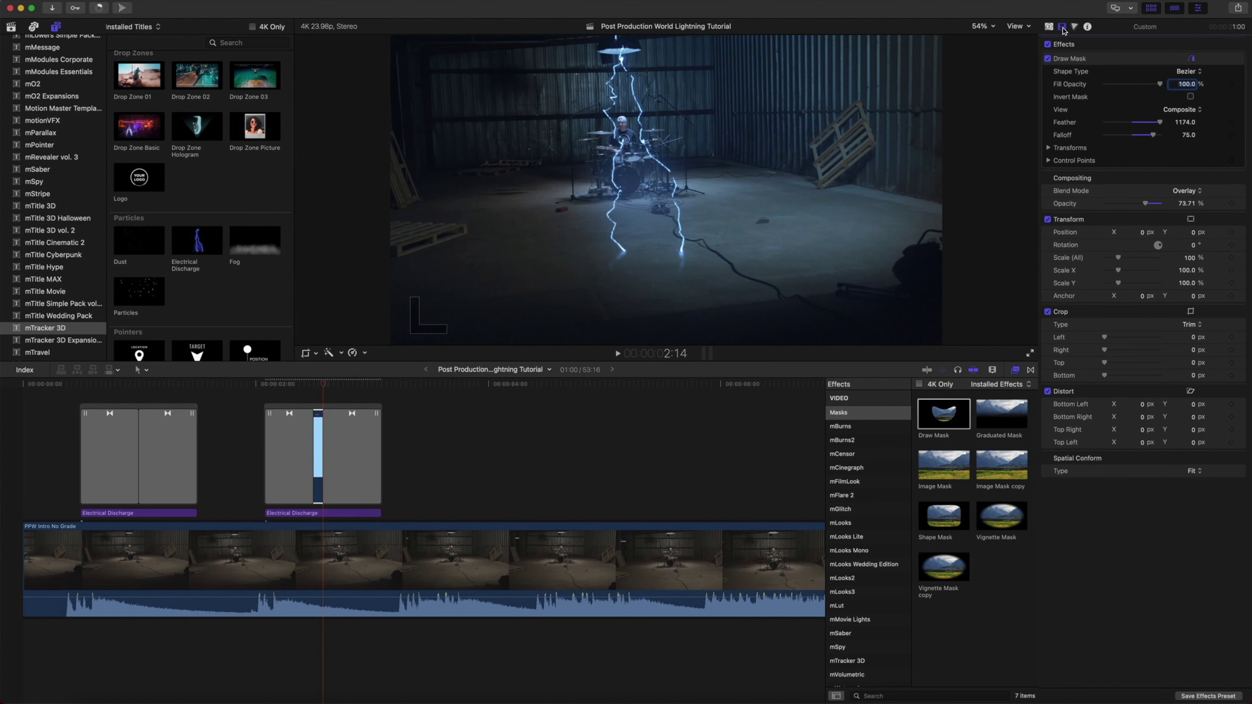
click(1083, 58)
drag(721, 107, 700, 109)
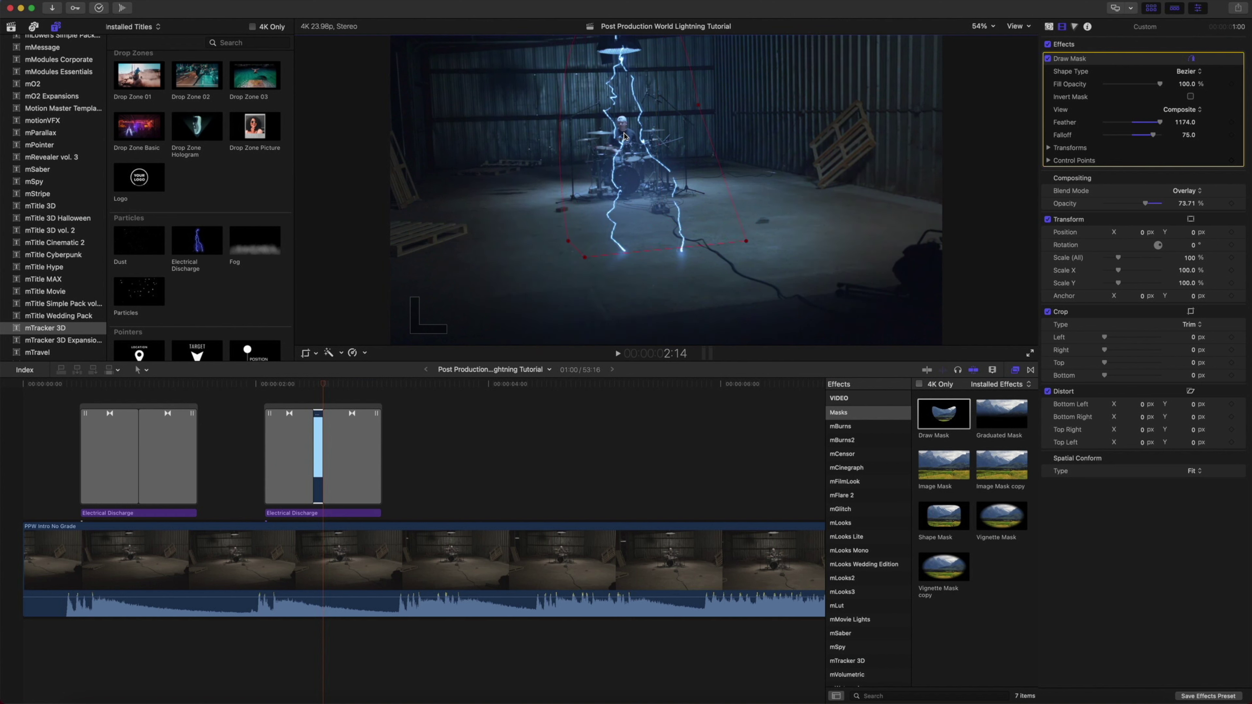
drag(624, 137, 628, 137)
drag(323, 388, 104, 399)
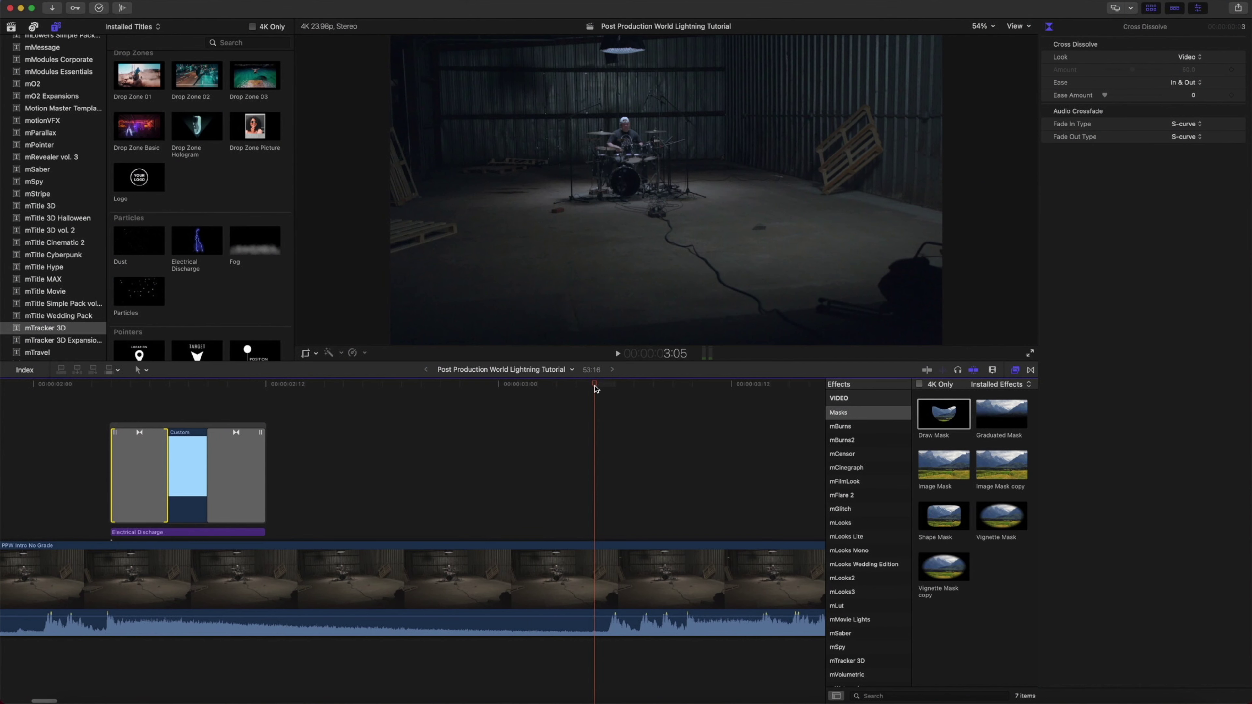
- Add markers on the drum hits, including those at 3:20 and 4:16
drag(592, 391, 733, 395)
scroll(735, 396, right, 5)
scroll(734, 397, right, 3)
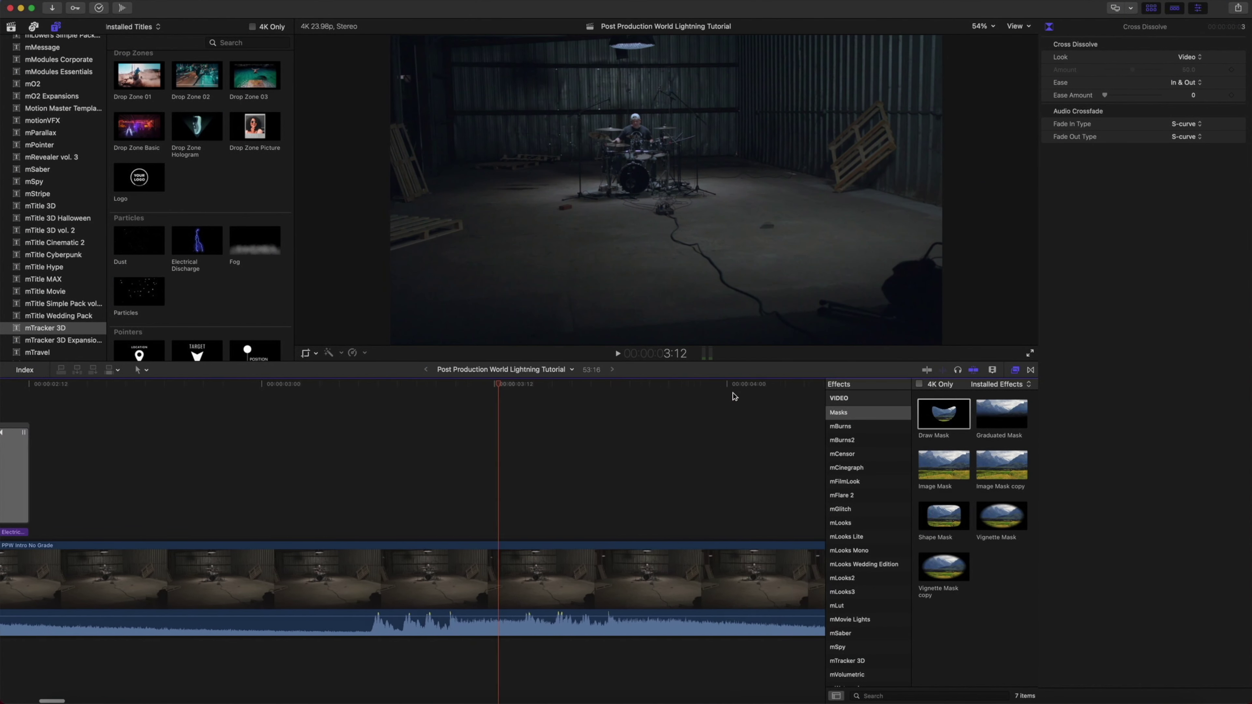
drag(393, 387, 394, 430)
key(m)
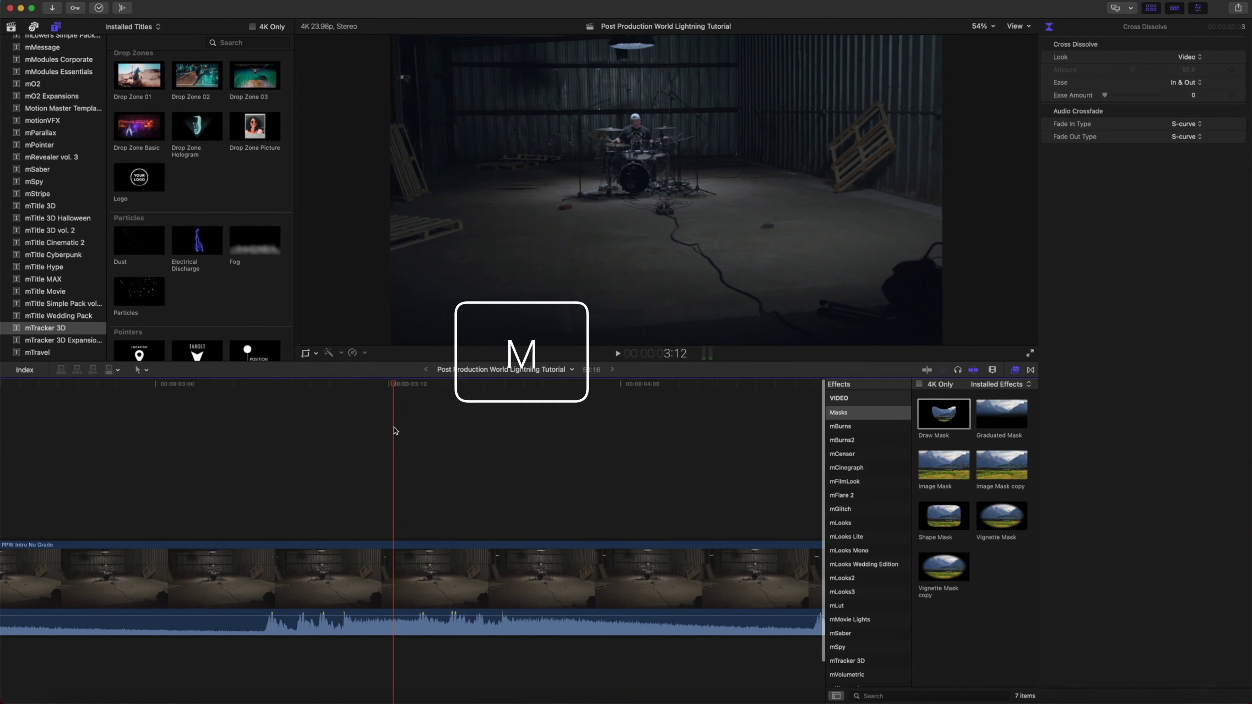
drag(386, 388, 562, 397)
key(Left)
key(m)
scroll(562, 397, right, 5)
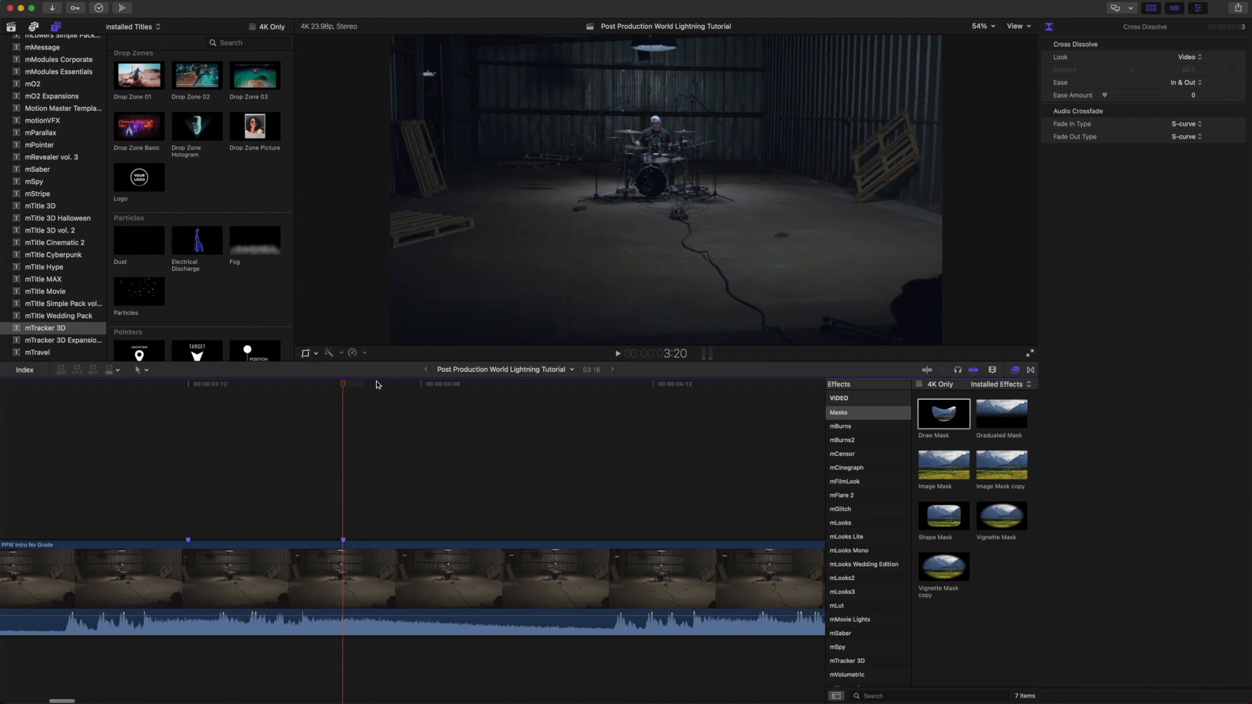
mouse_move(343, 388)
mouse_down()
mouse_move(749, 396)
mouse_move(732, 398)
mouse_up()
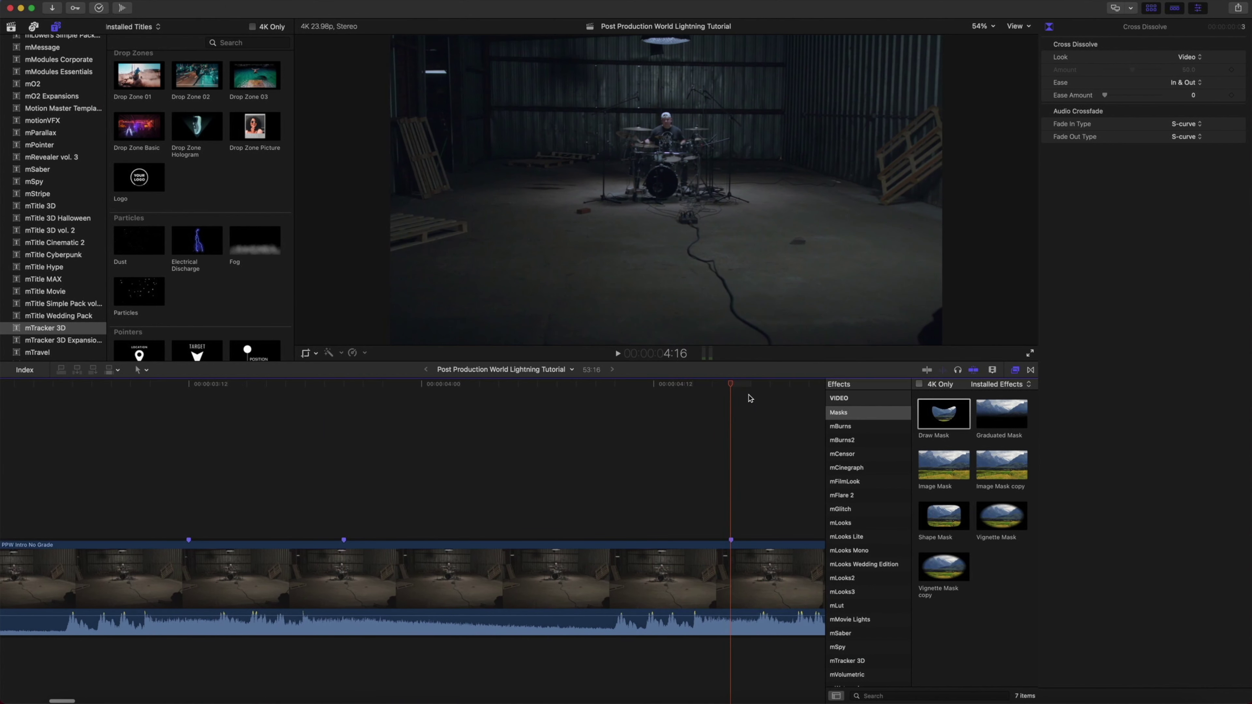
key(m)
- Mark the 5:00 drum hit, scrub past 5:20, and zoom the timeline out
scroll(749, 398, right, 6)
scroll(749, 399, right, 2)
mouse_move(416, 388)
mouse_down()
mouse_move(595, 399)
mouse_move(582, 404)
mouse_move(719, 396)
mouse_up()
key(m)
key(m)
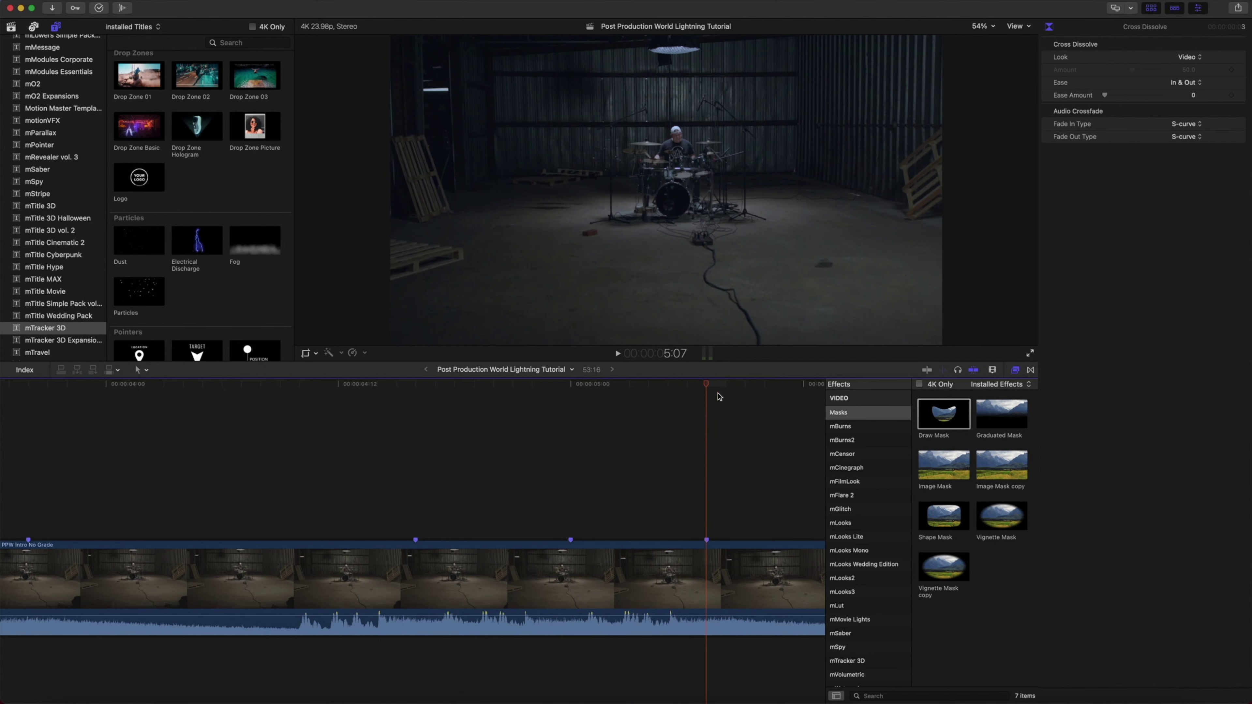
scroll(715, 395, right, 5)
drag(384, 387, 645, 398)
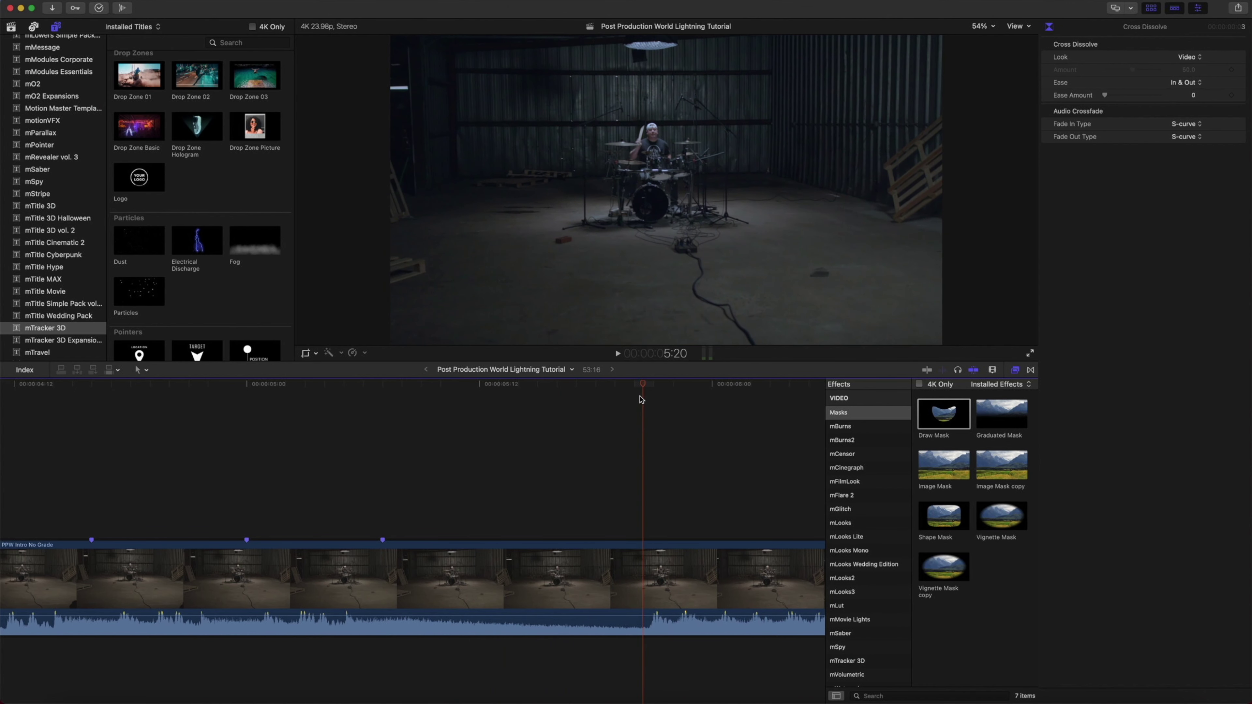
mouse_move(641, 399)
mouse_down()
mouse_move(751, 389)
mouse_move(656, 398)
mouse_up()
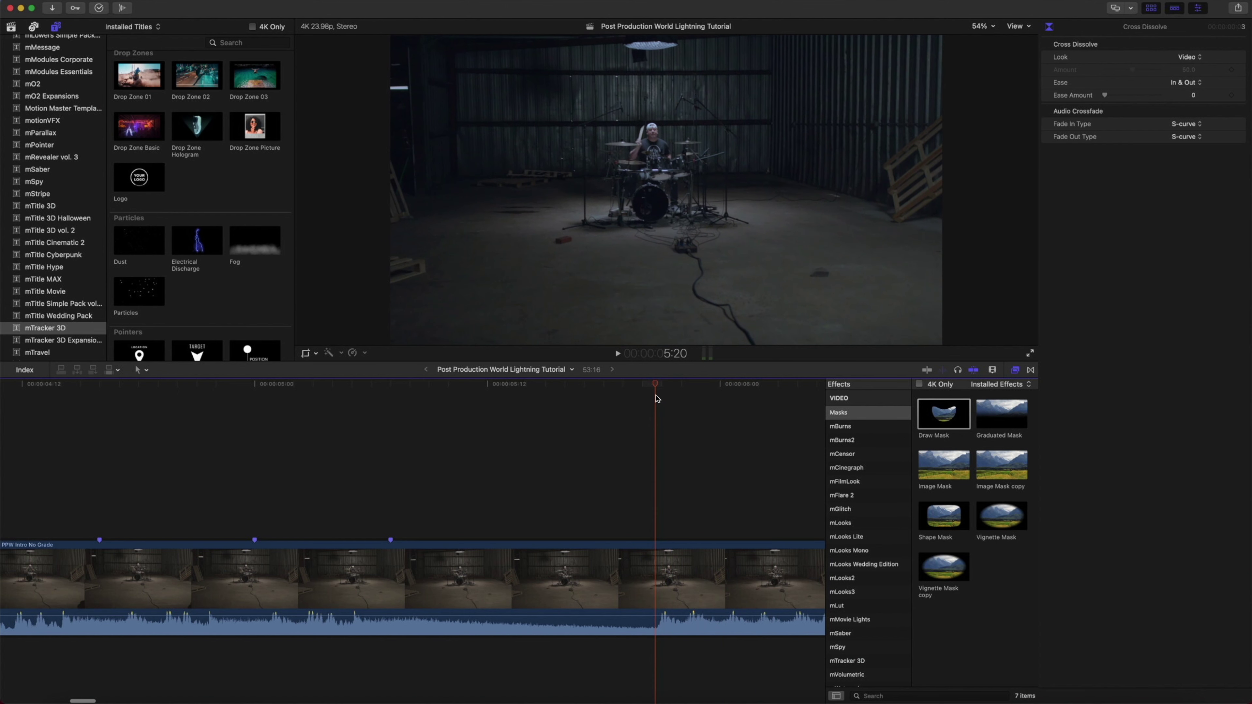
scroll(610, 406, left, 5)
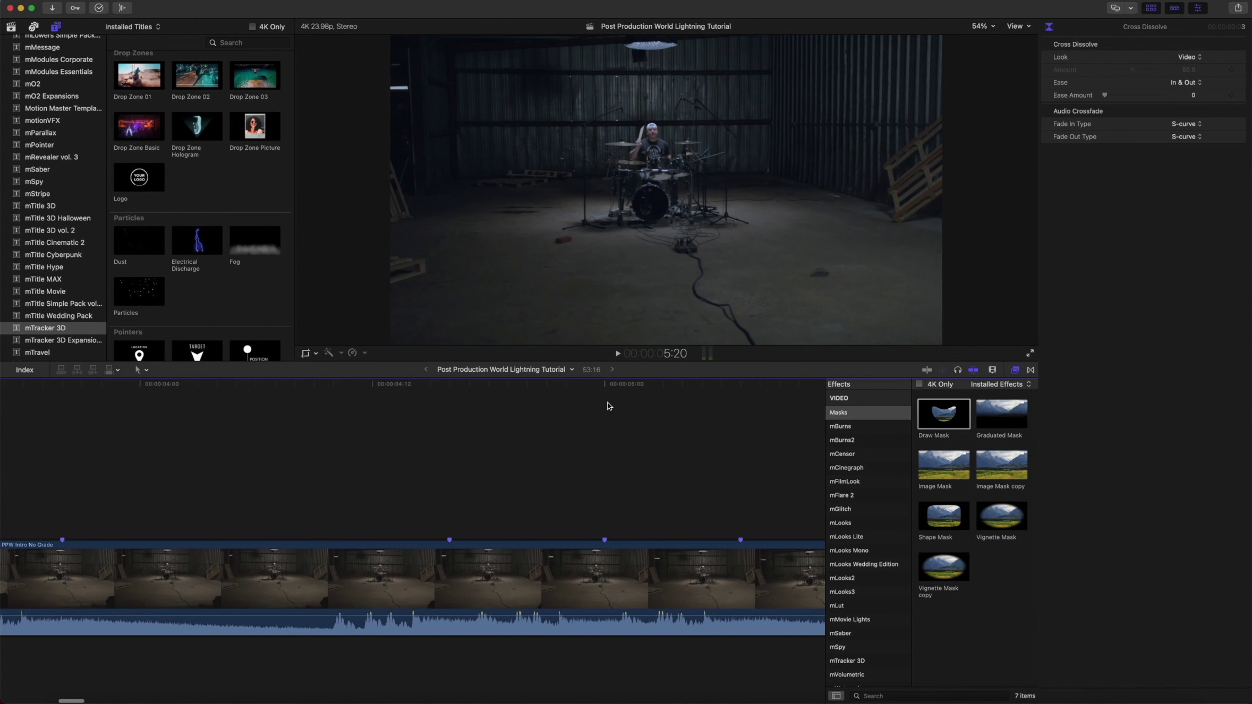
key(super+minus)
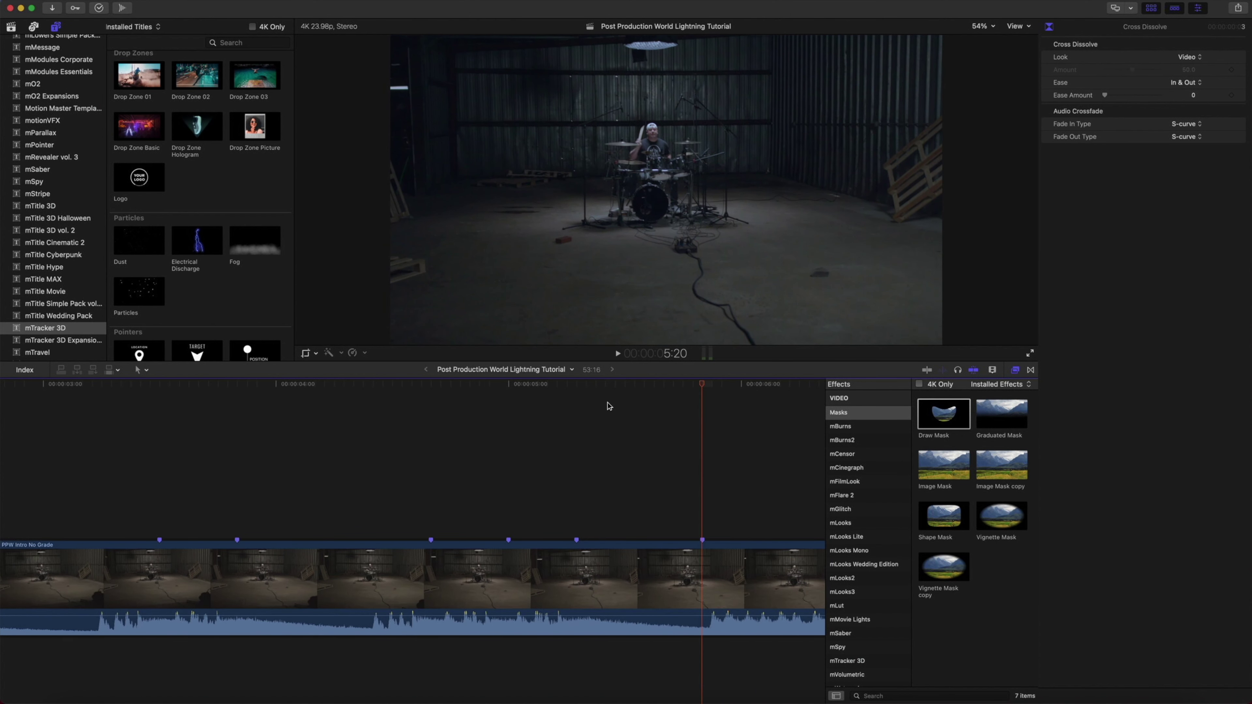
key(super+minus)
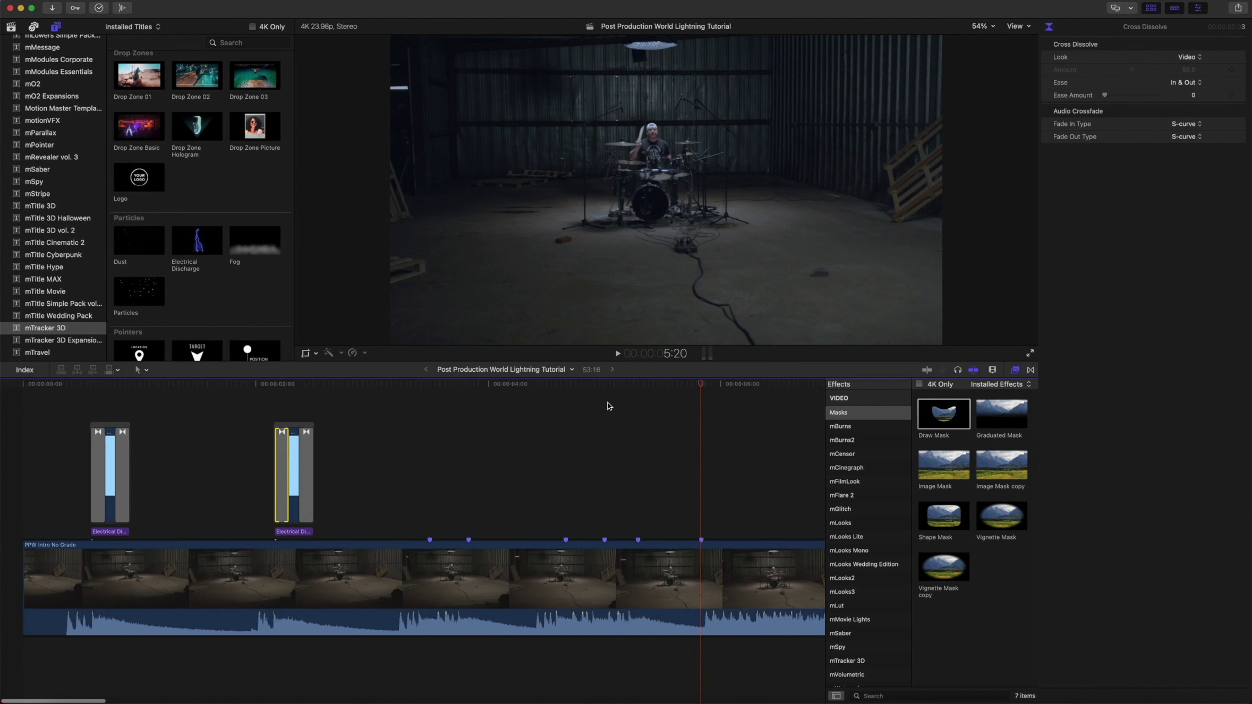
click(292, 536)
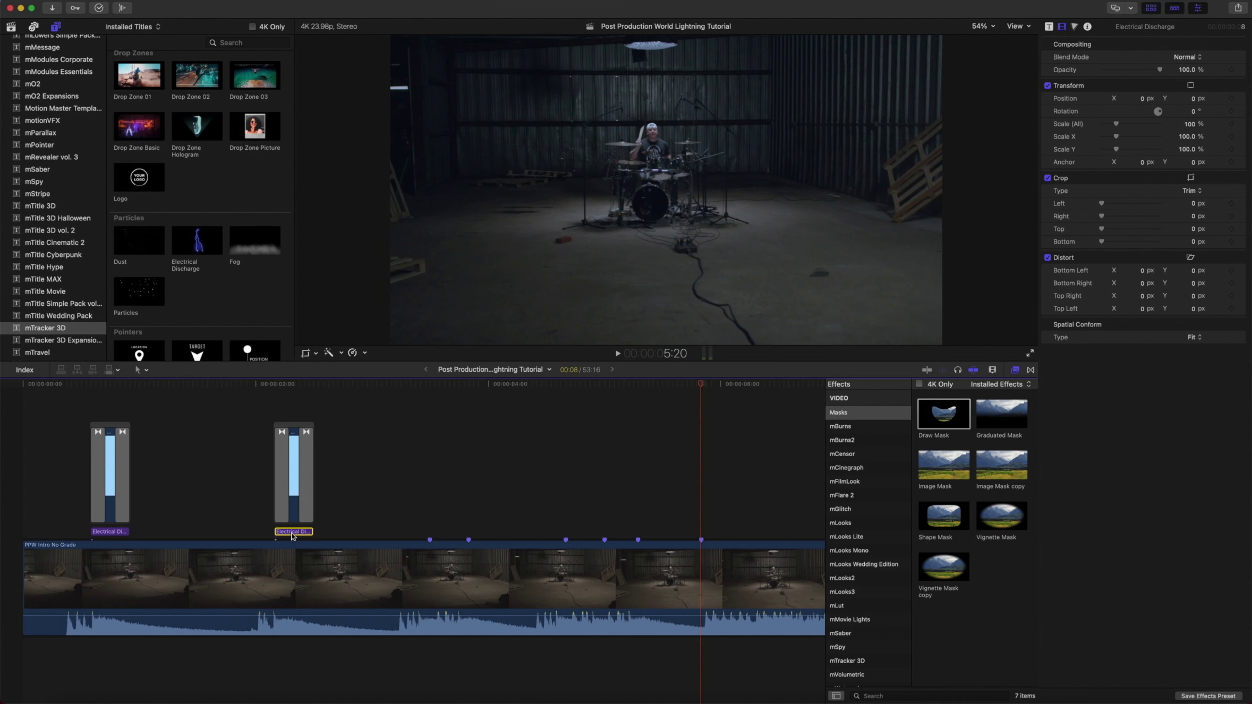
- Option-drag two Electrical Discharge copies onto marked beats and lengthen them
drag(294, 535, 445, 525)
drag(444, 535, 723, 497)
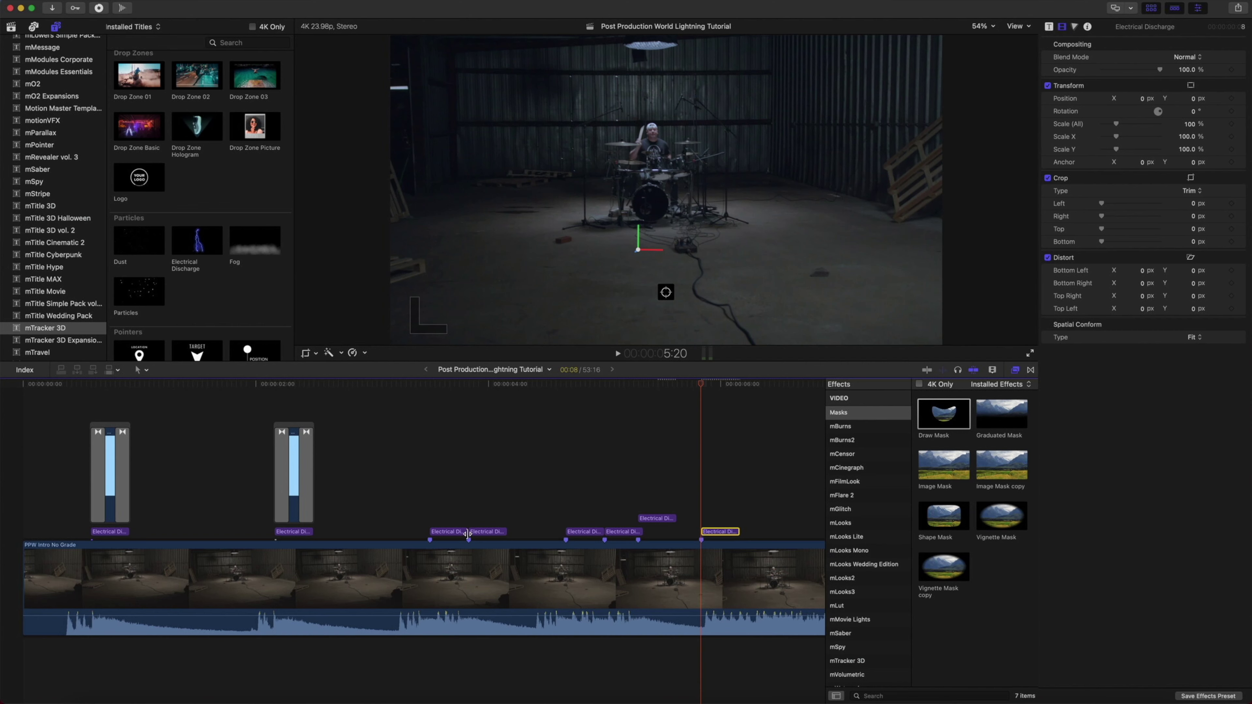
drag(487, 533, 497, 531)
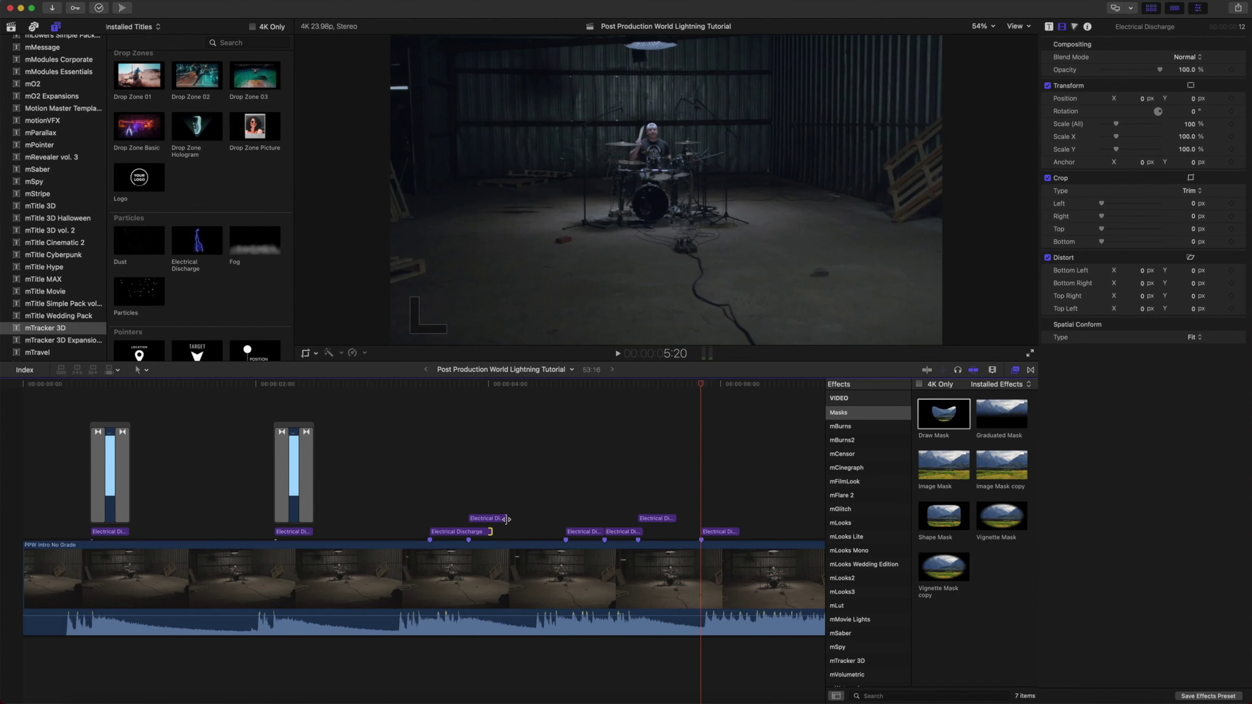
drag(603, 531, 633, 533)
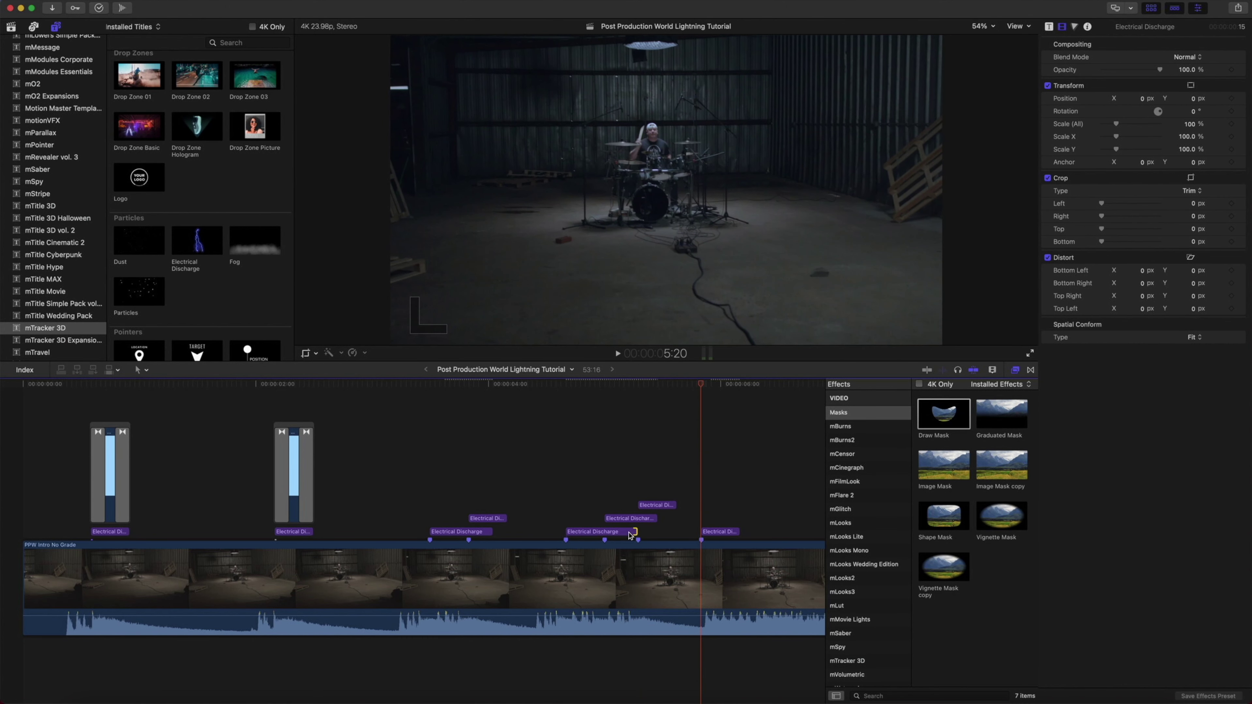
- Paste the saved mTracker 3D track onto the first lightning copy
click(448, 531)
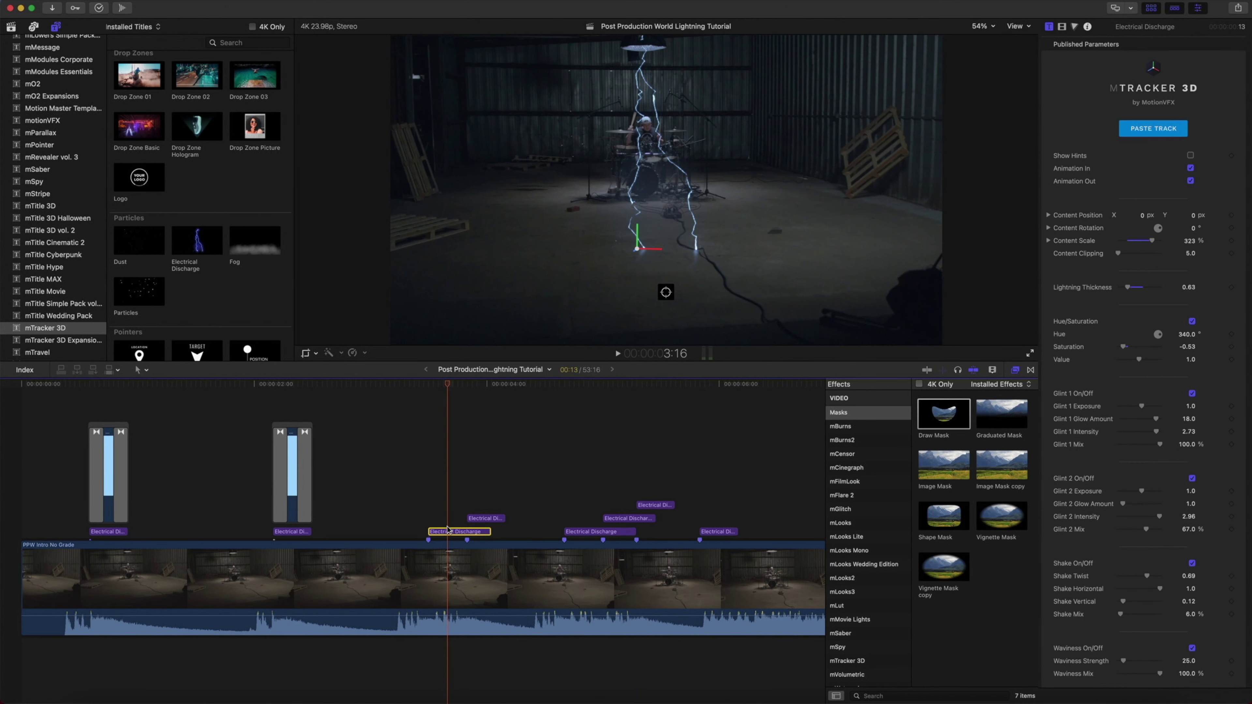
click(1149, 129)
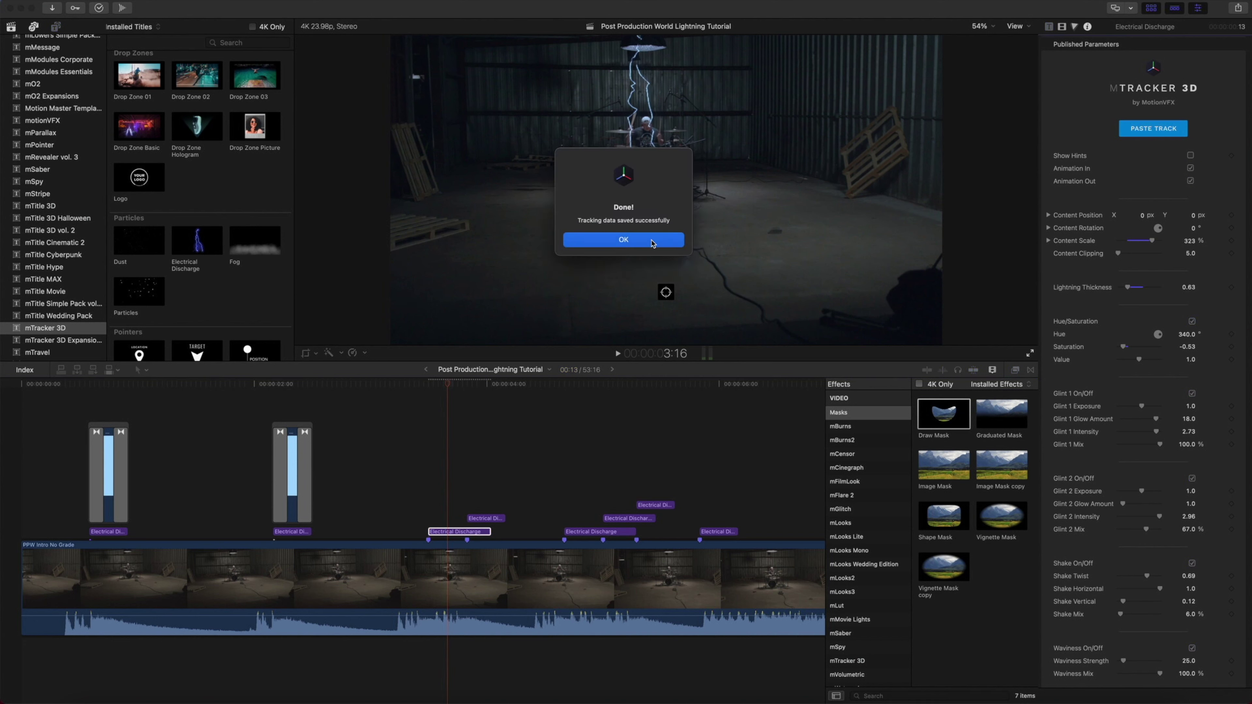
click(652, 241)
click(487, 390)
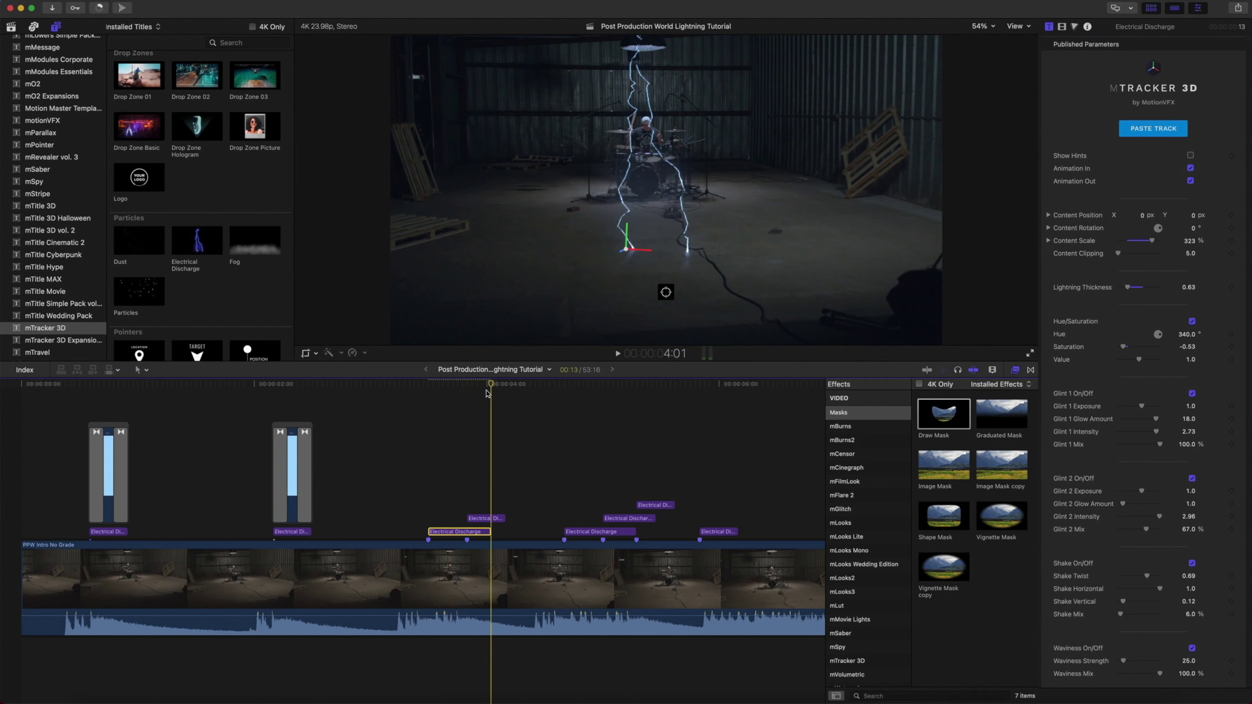
- Paste the track onto the lightning copies at 5:11 and 5:20
click(497, 518)
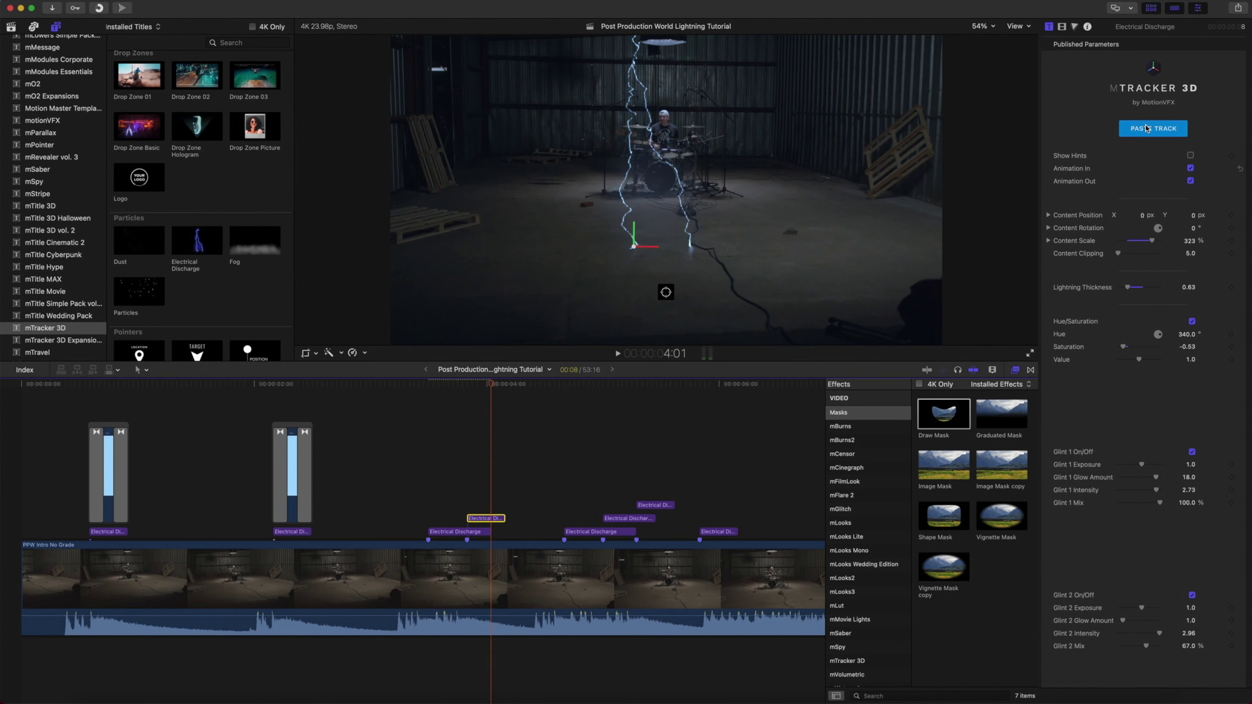
click(591, 531)
click(623, 239)
click(624, 240)
click(655, 505)
click(630, 244)
click(718, 531)
click(695, 387)
drag(695, 387, 450, 387)
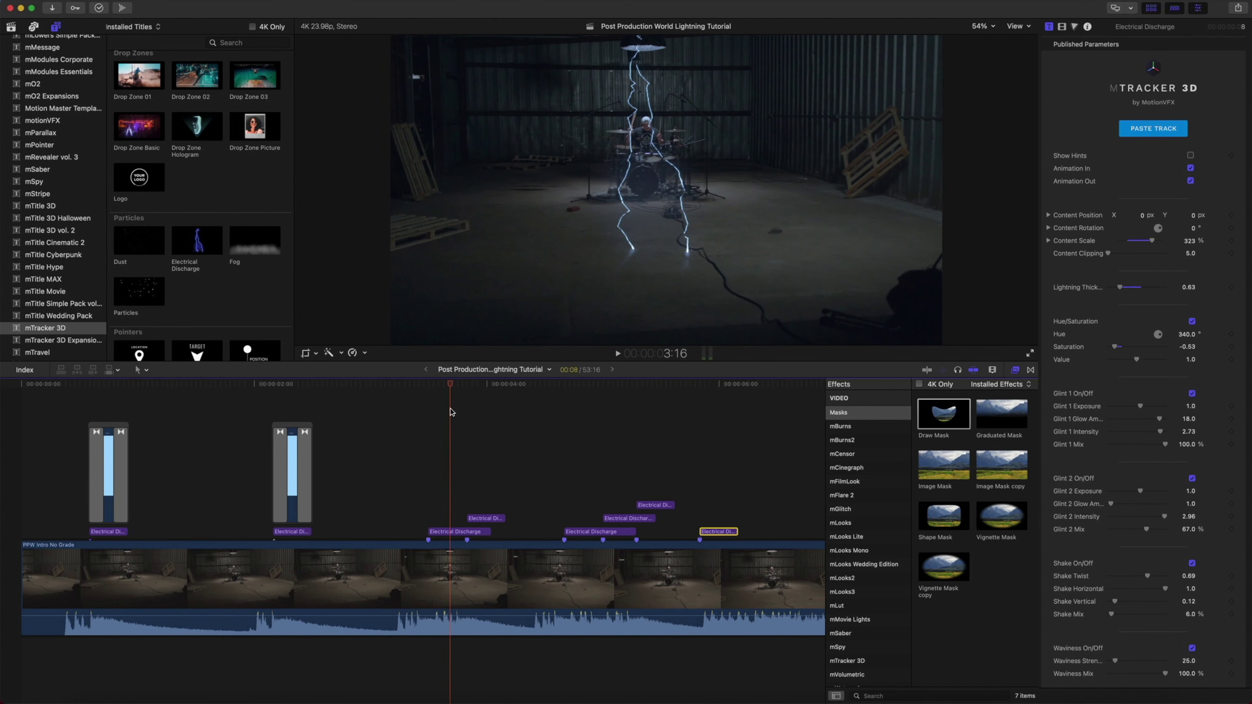
- Move the 3:16 lightning bolt to the right of the drummer with the 3D gizmo
click(446, 535)
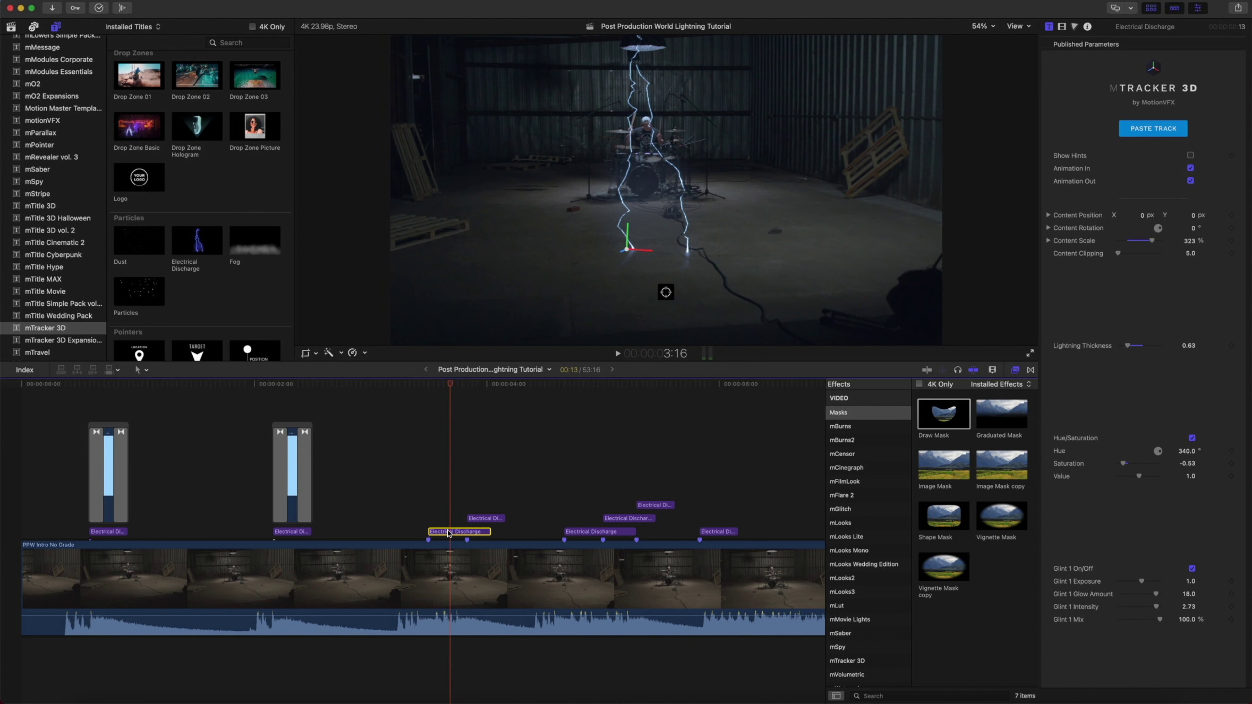
click(666, 296)
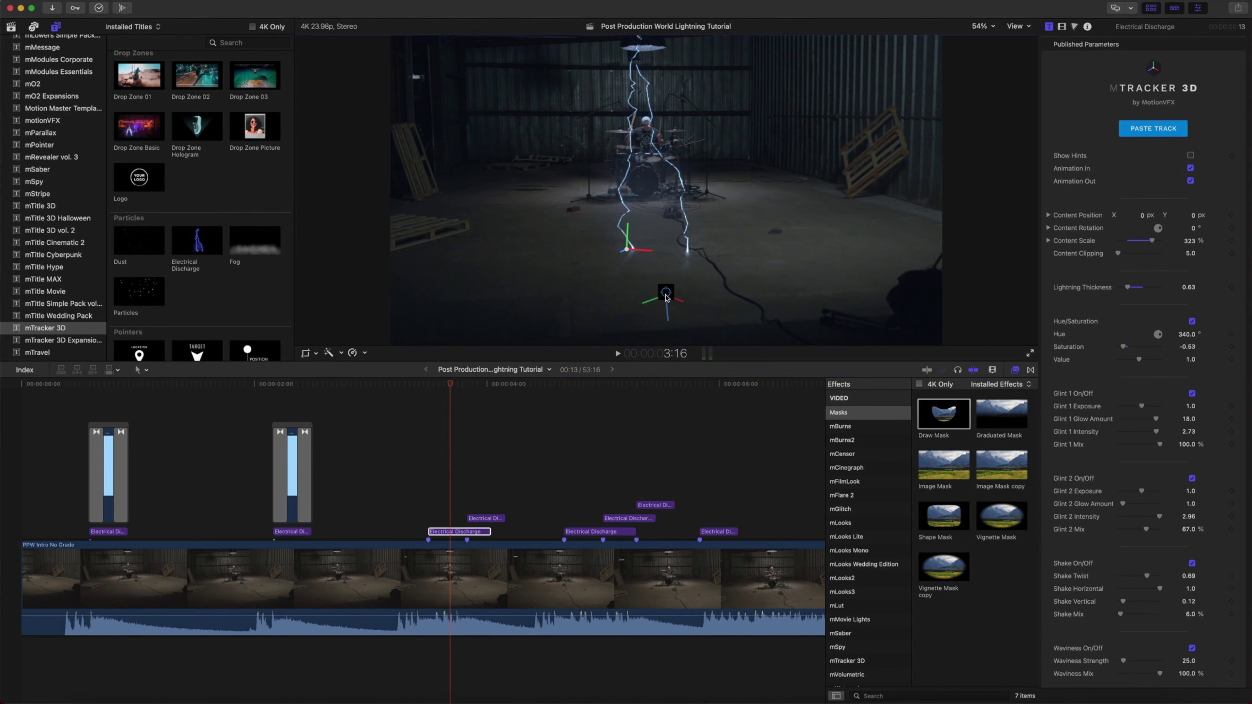
drag(666, 298, 738, 255)
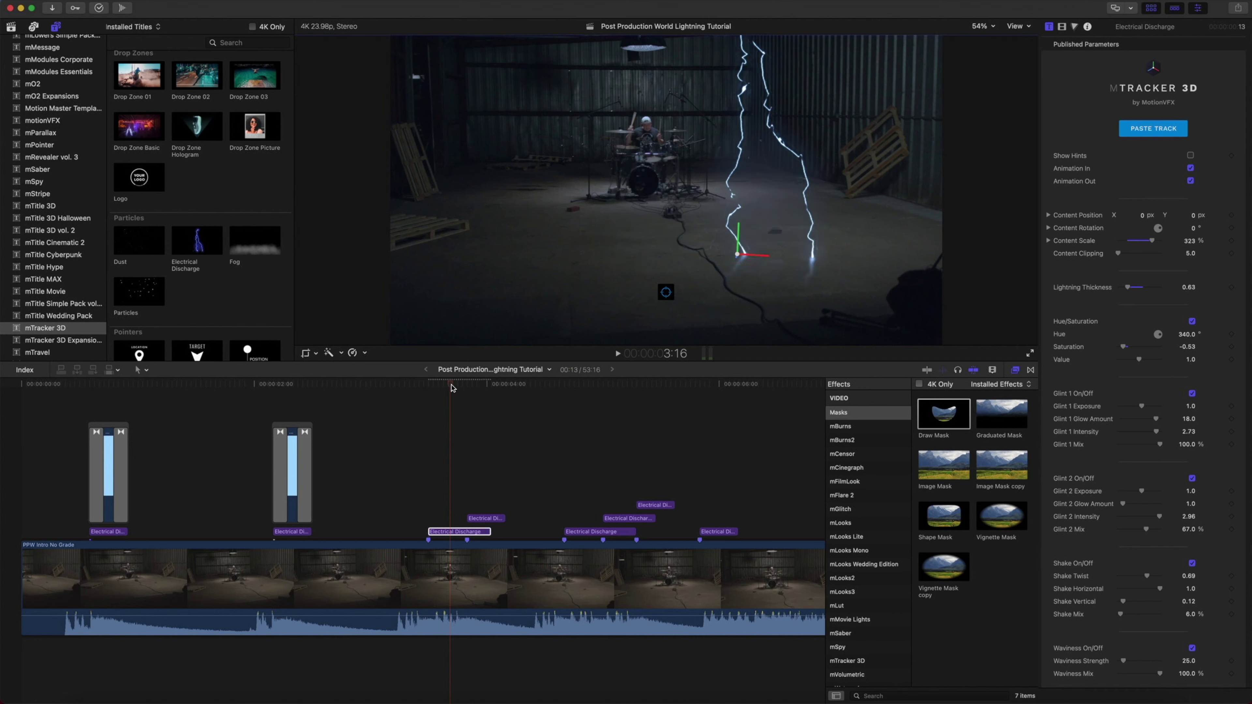
click(493, 519)
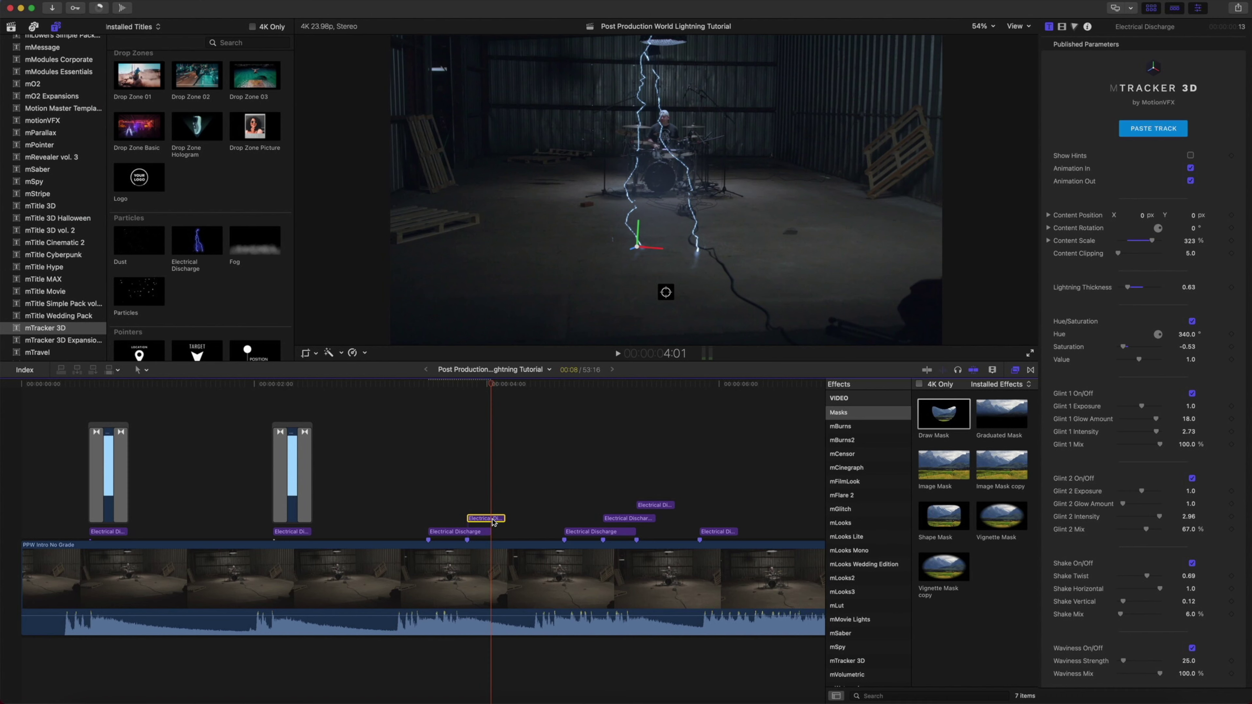
click(657, 503)
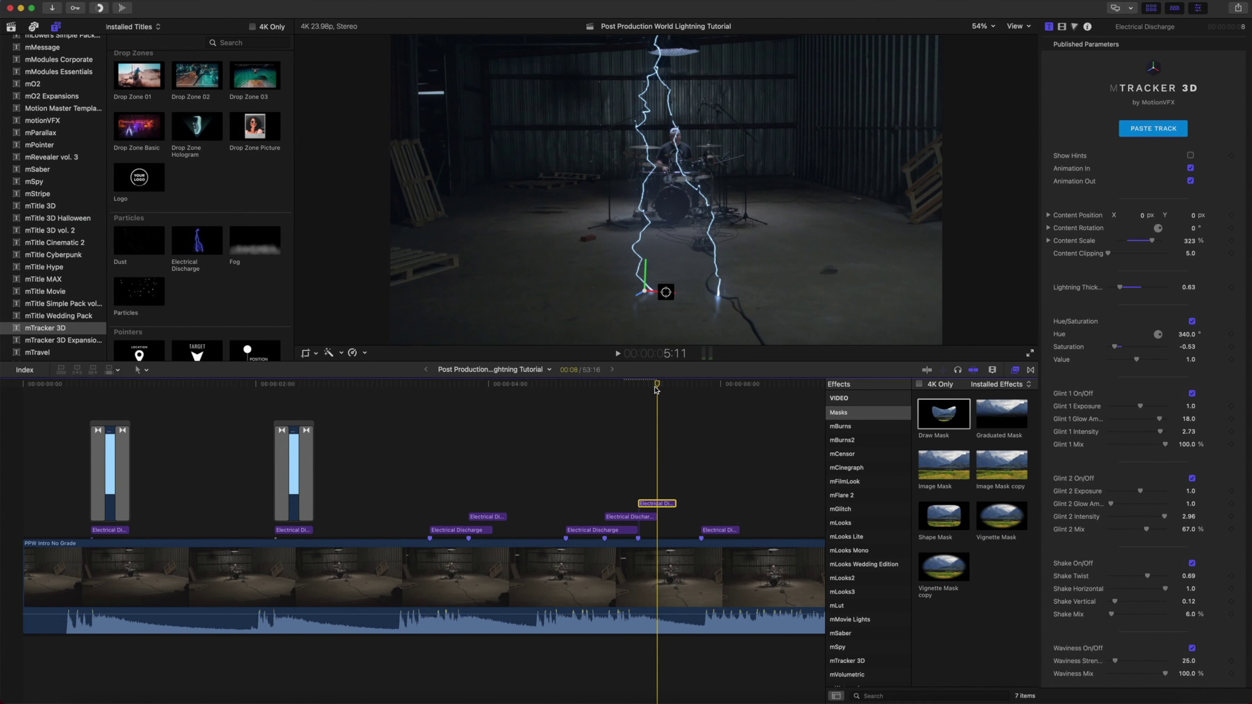
click(292, 474)
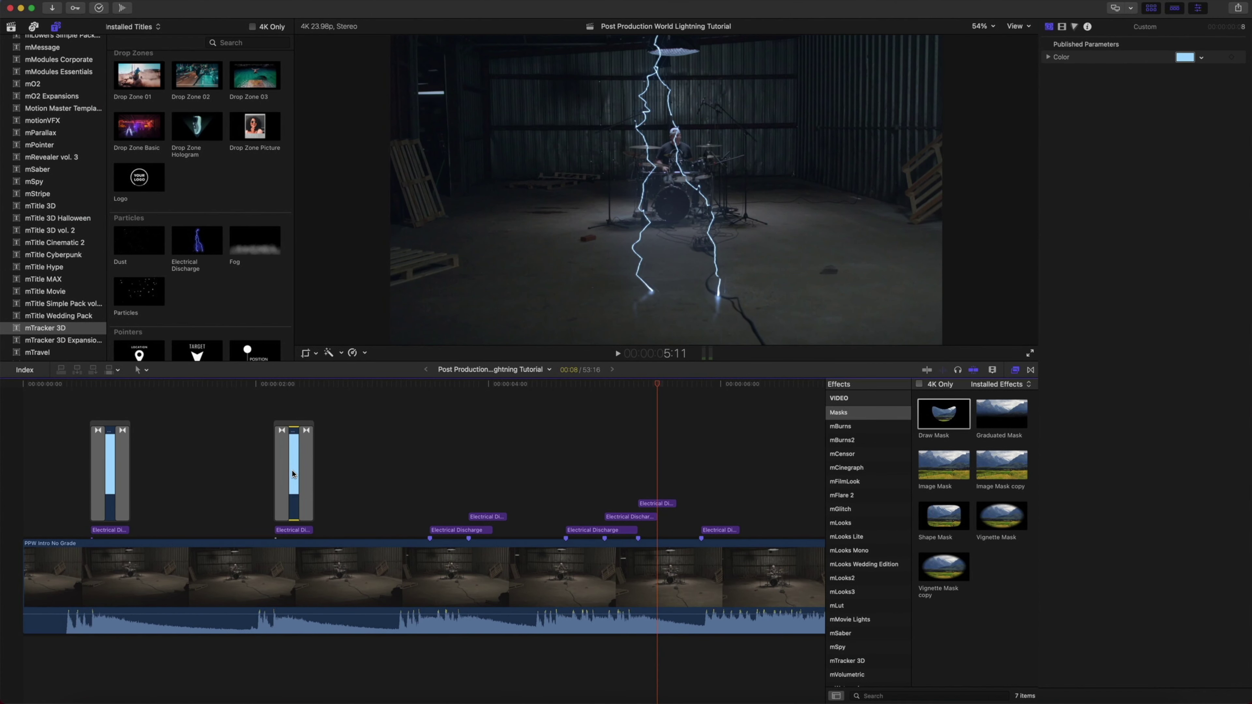
- Place two light blue Custom overlay copies above the later bolts, each with Cmd+T transitions
drag(293, 475, 466, 441)
key(super+c)
key(super+v)
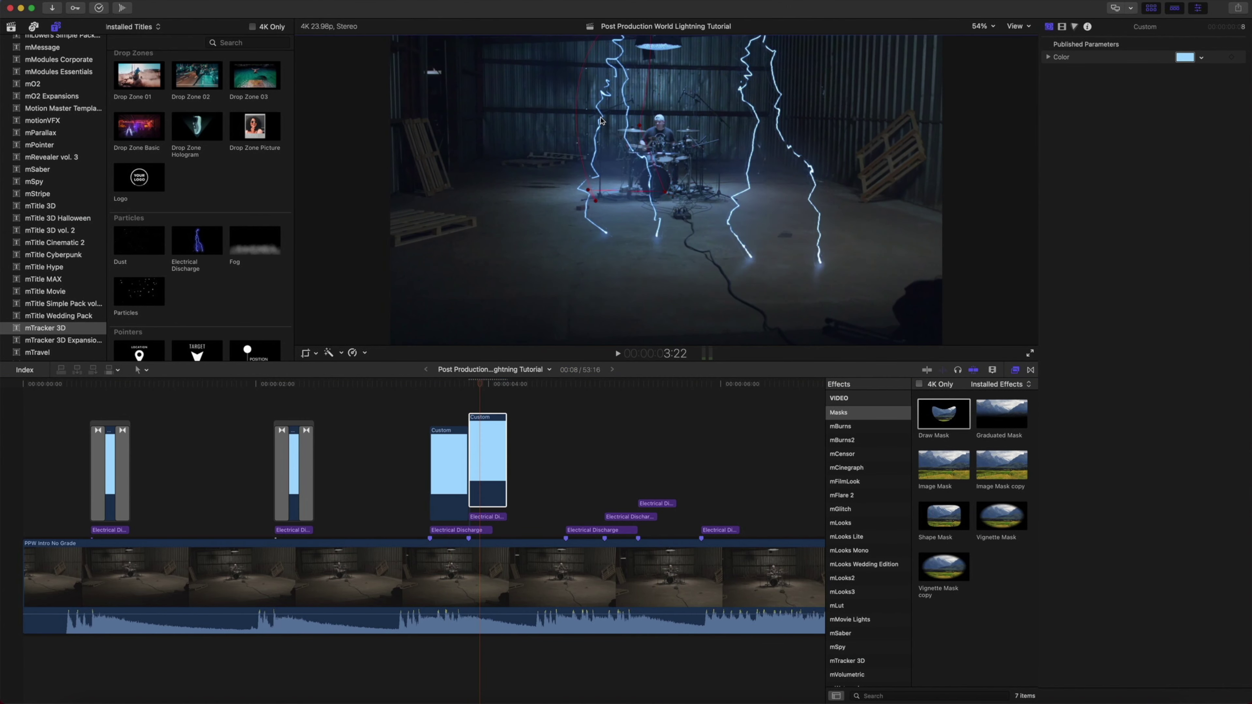
key(super+t)
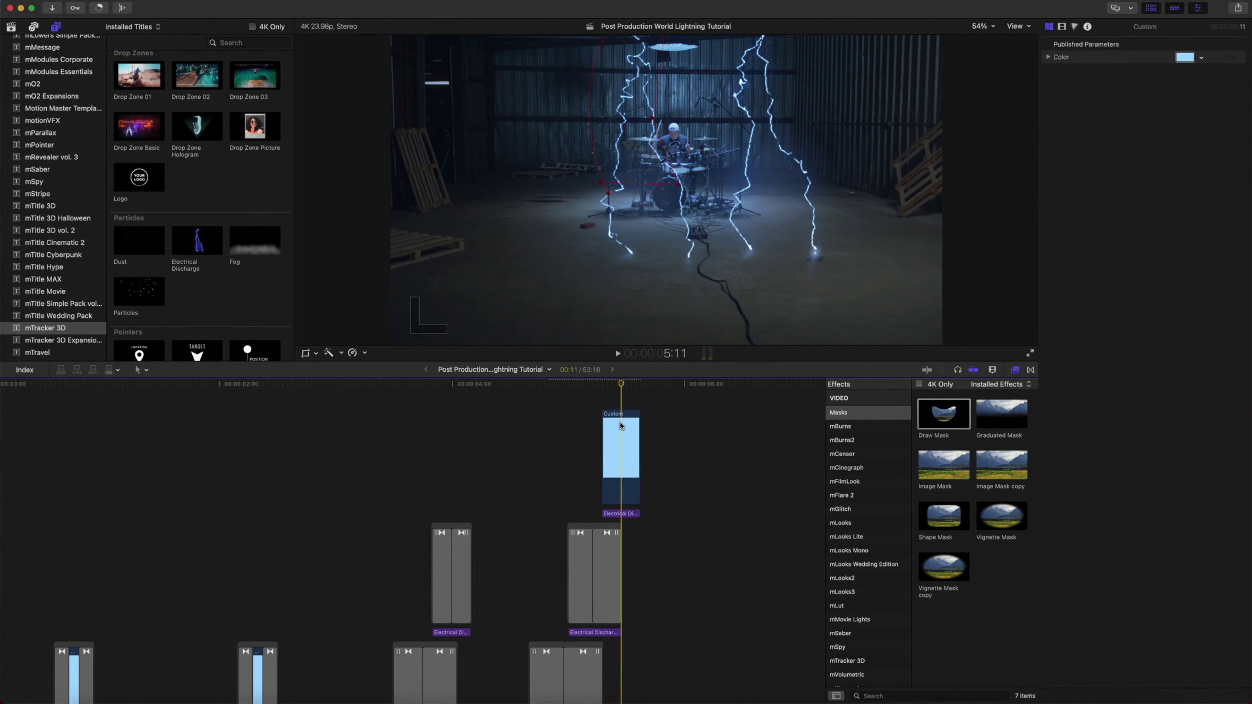
key(super+t)
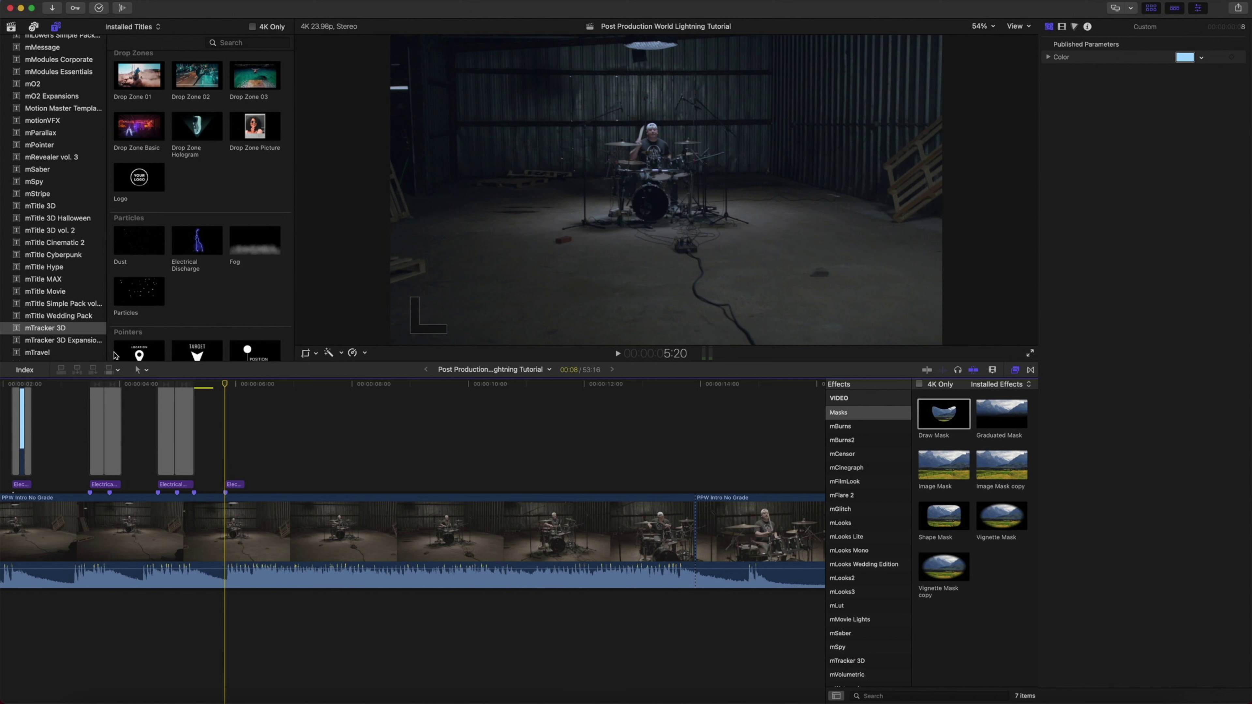
click(87, 341)
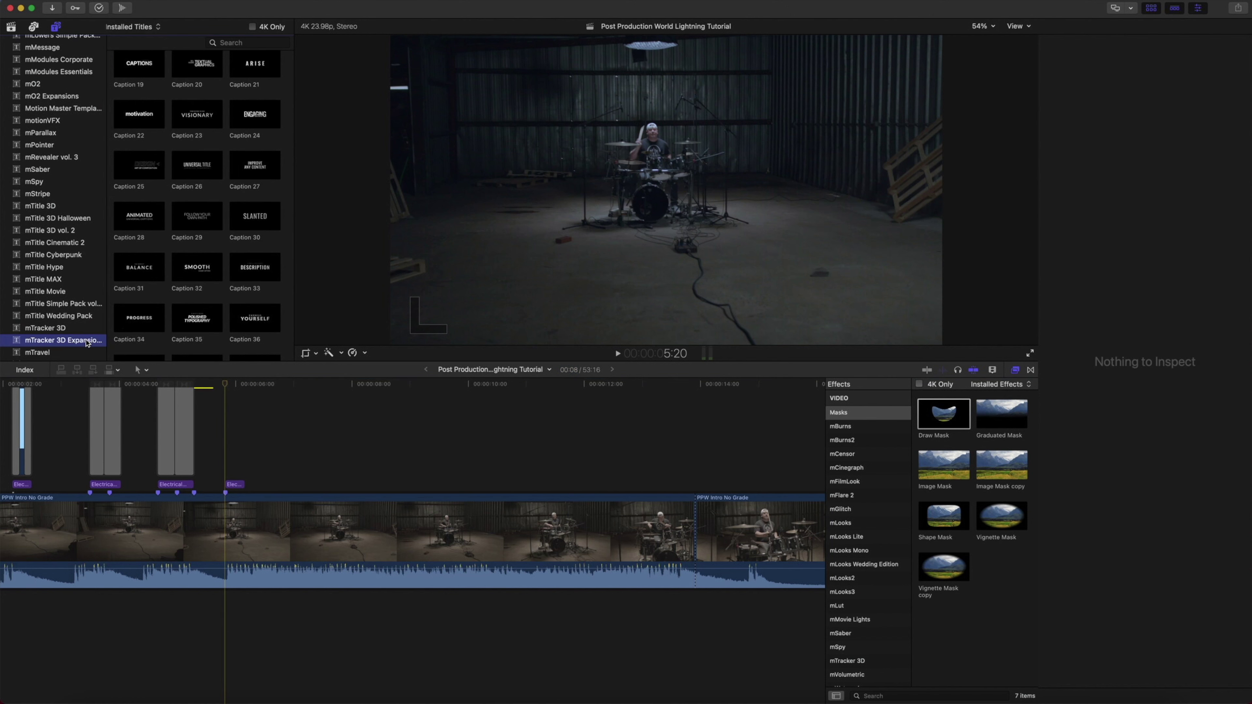
- Place the mTracker 3D Title 11 ('THE BLADE THROWER') above the drum clip at 5:20
scroll(289, 264, down, 8)
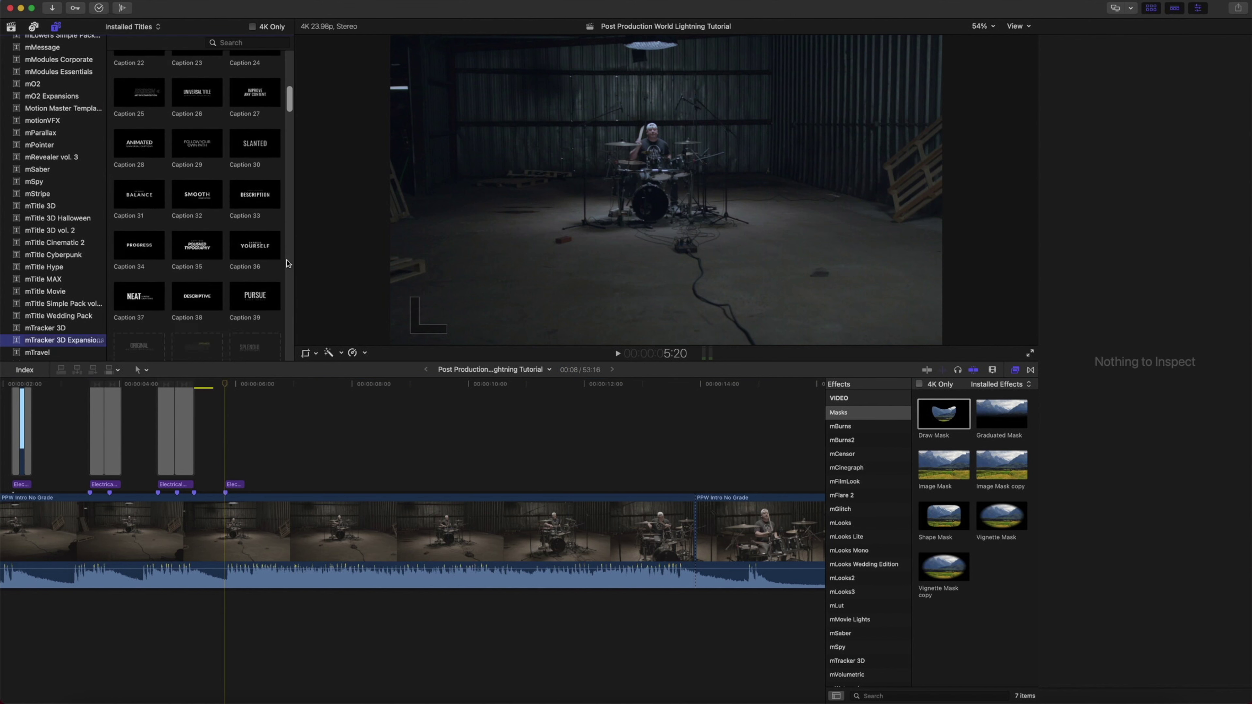
scroll(289, 264, down, 10)
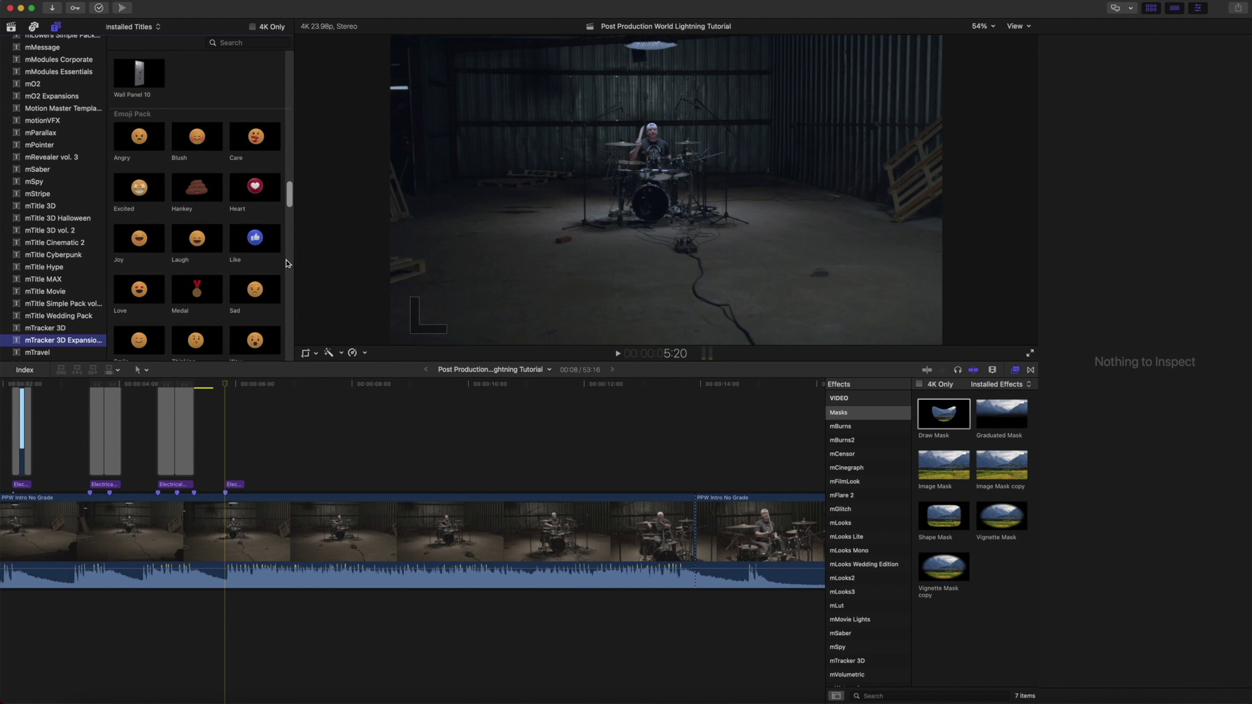
scroll(288, 264, down, 10)
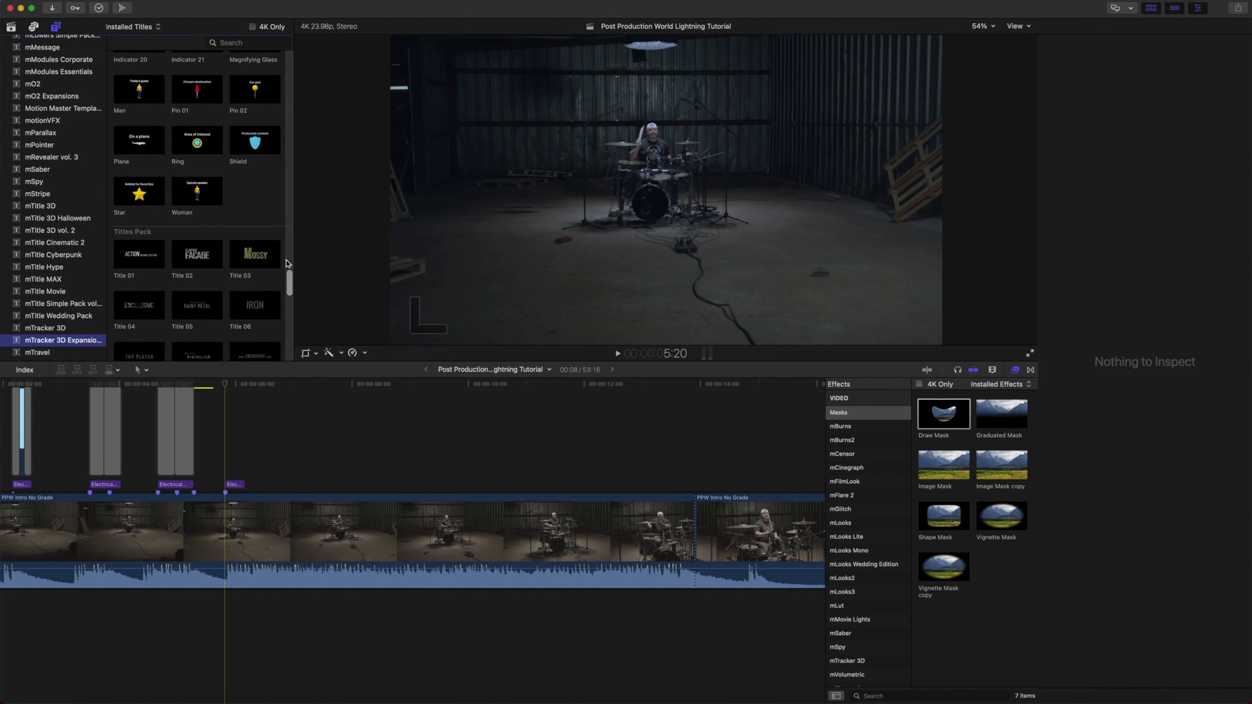
scroll(289, 263, down, 2)
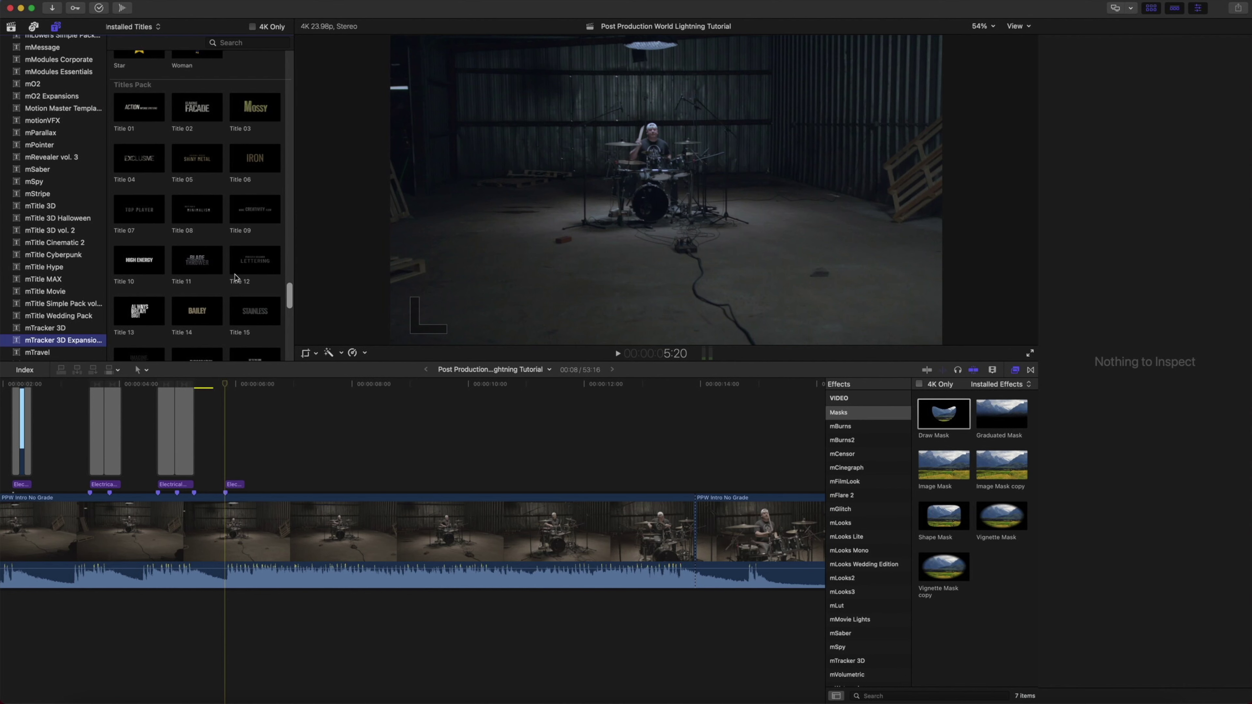
drag(209, 270, 226, 451)
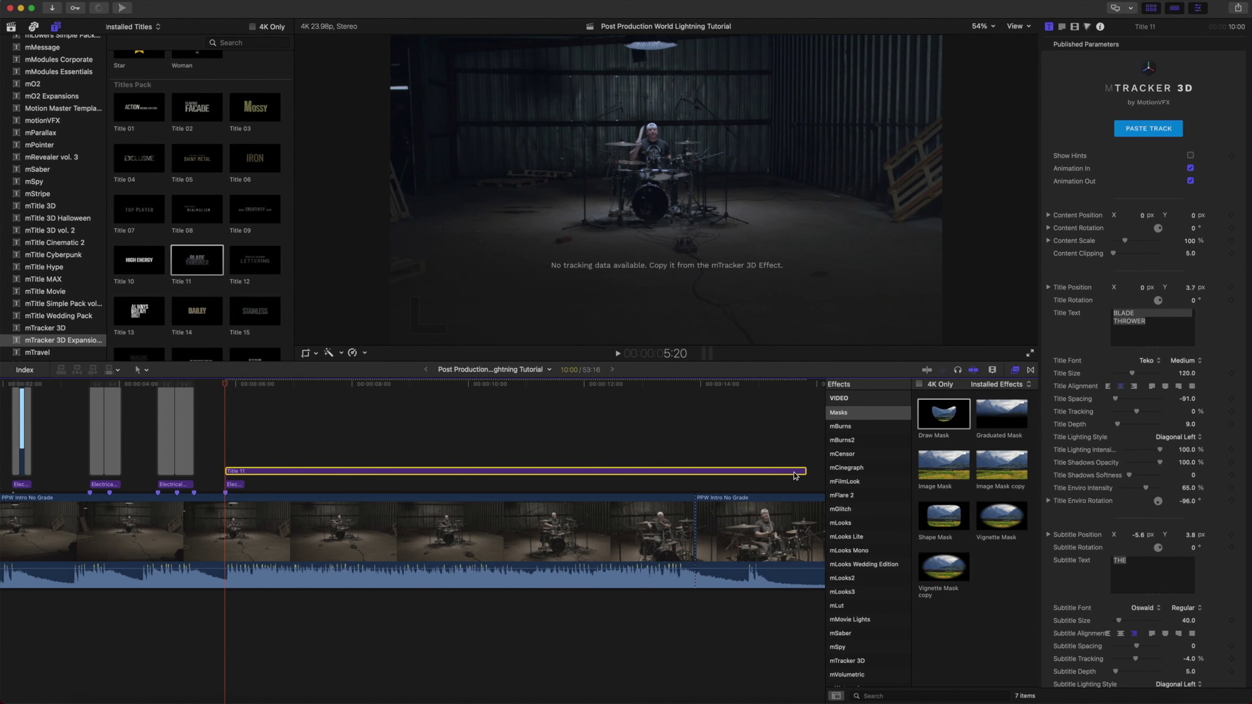
- Shorten the Title 11 clip, paste the saved tracking data onto it, and disable its intro/outro animation
drag(804, 471, 694, 481)
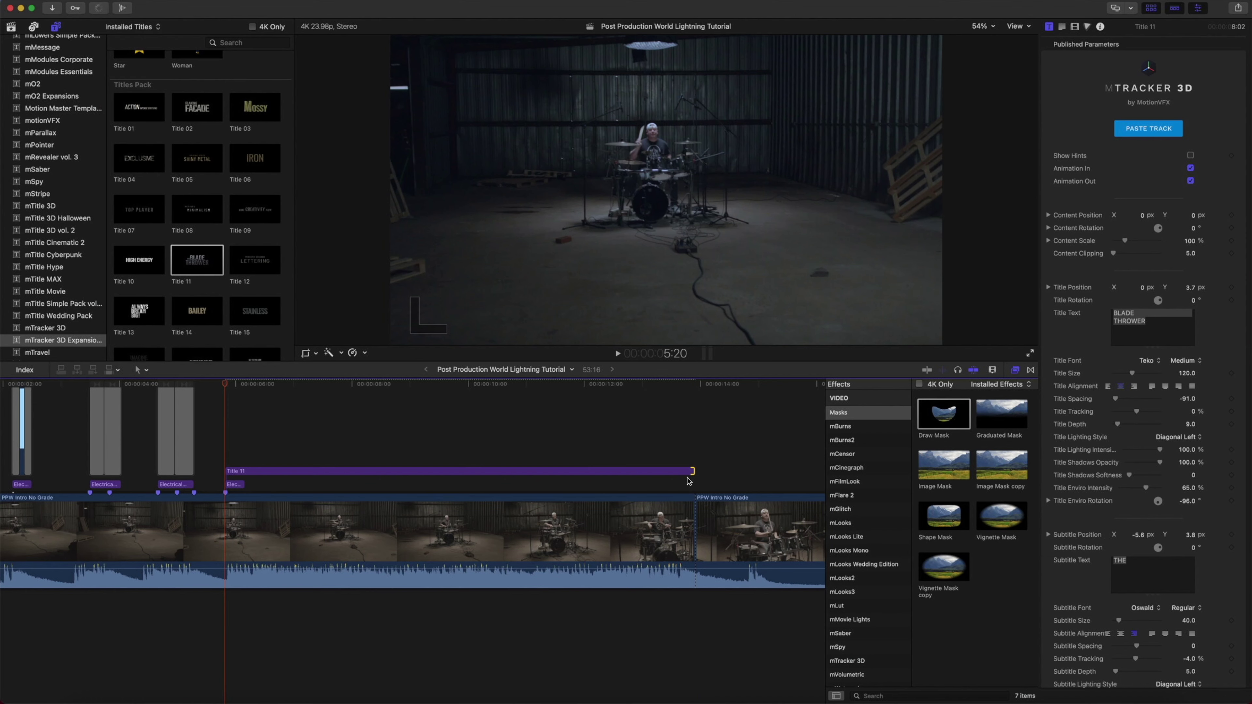
click(256, 472)
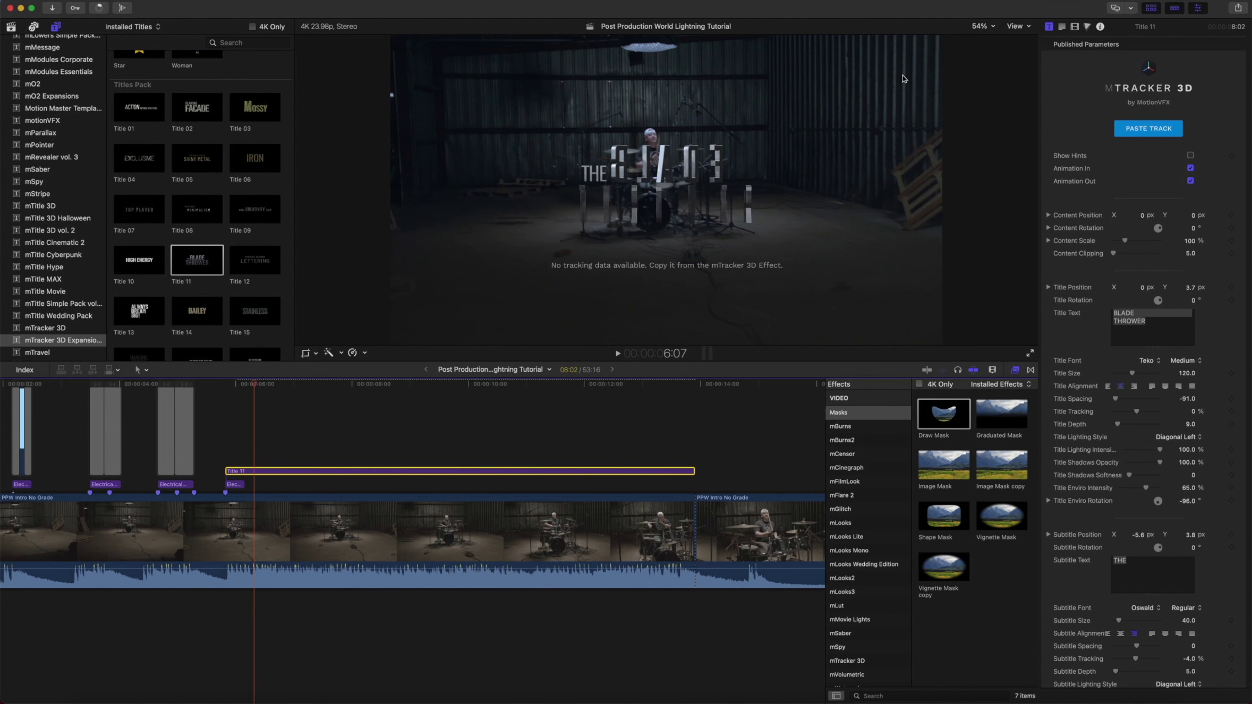
click(1128, 127)
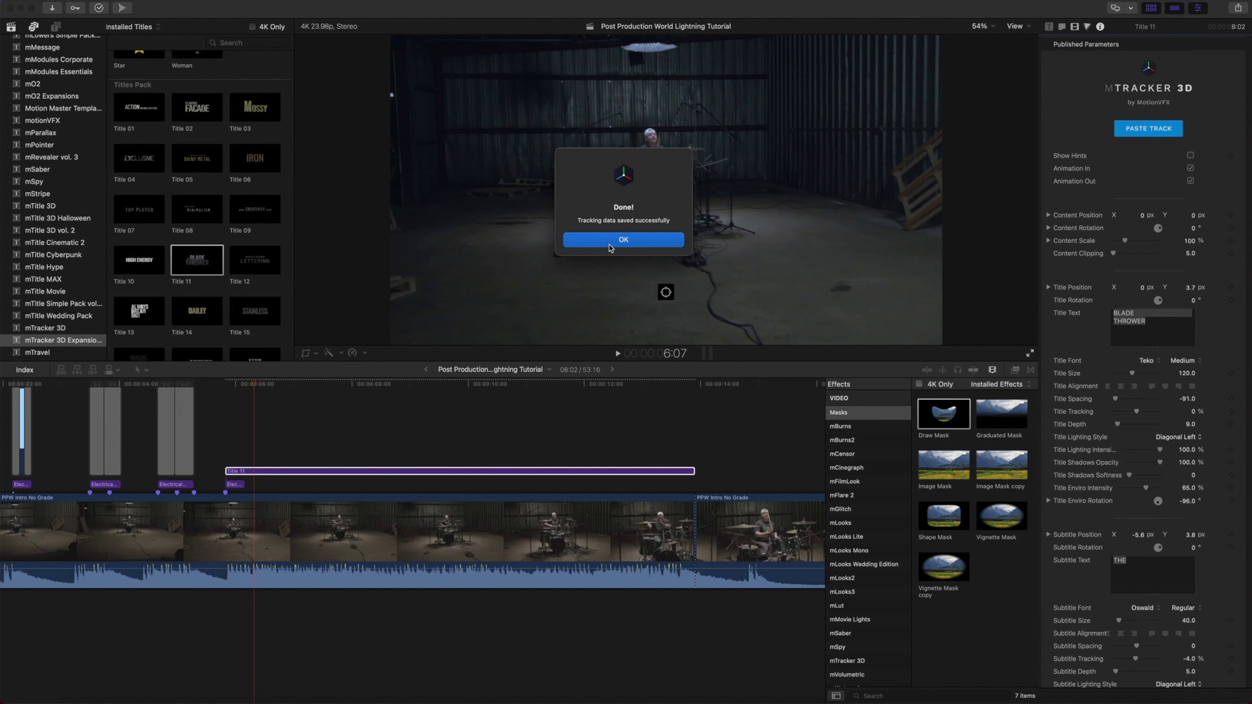
click(609, 241)
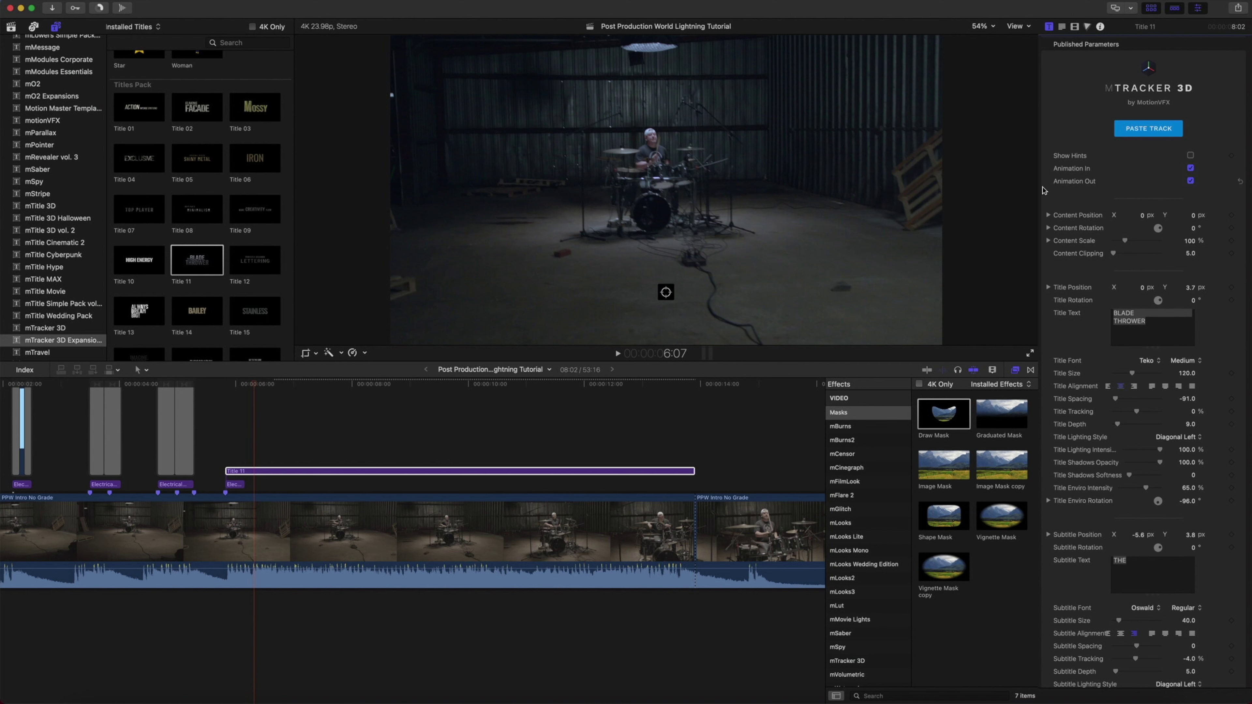
click(1190, 169)
click(1190, 181)
- Scale the title's content to 228% and angle it with rotation Y 14° and Z 2°
click(667, 294)
drag(682, 300, 675, 308)
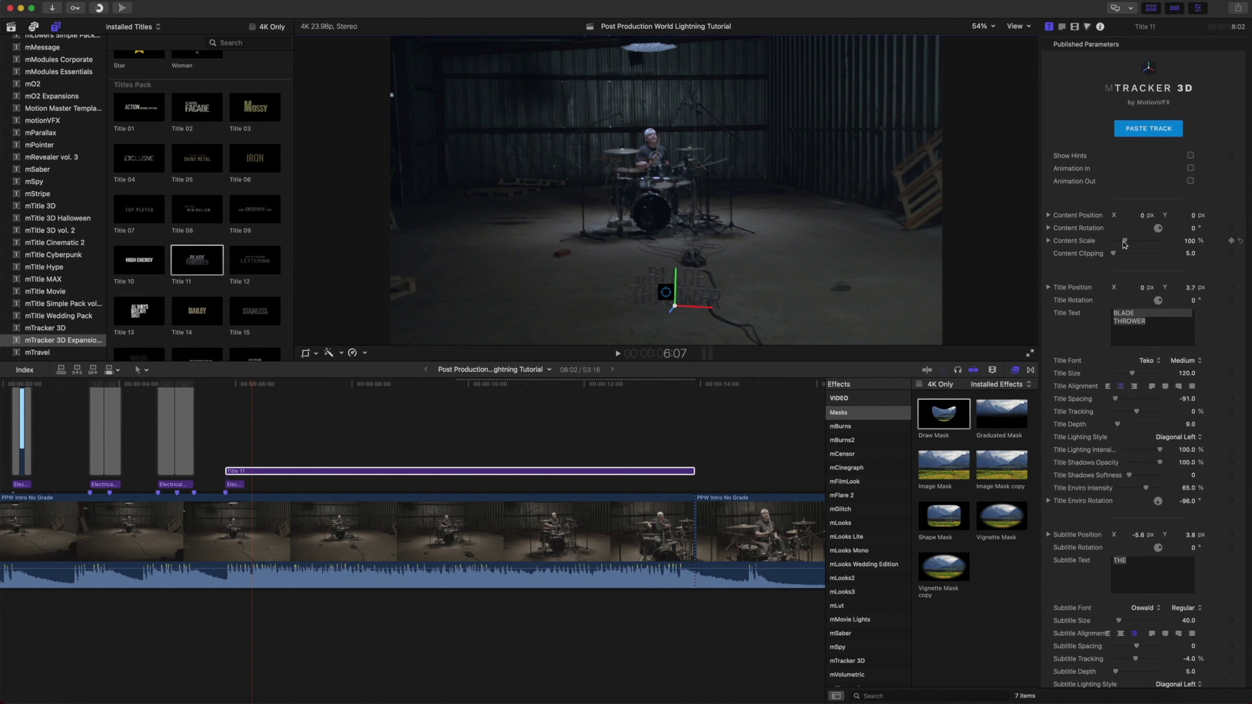
drag(1126, 242, 1142, 242)
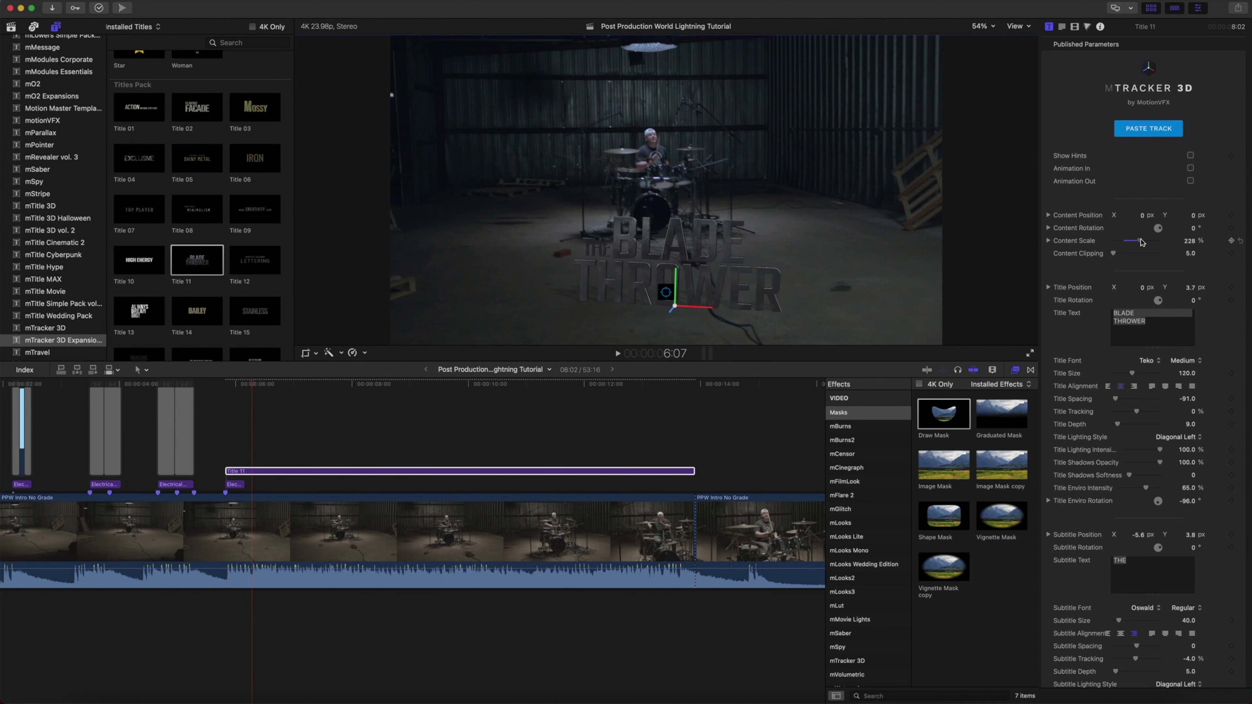
click(1049, 228)
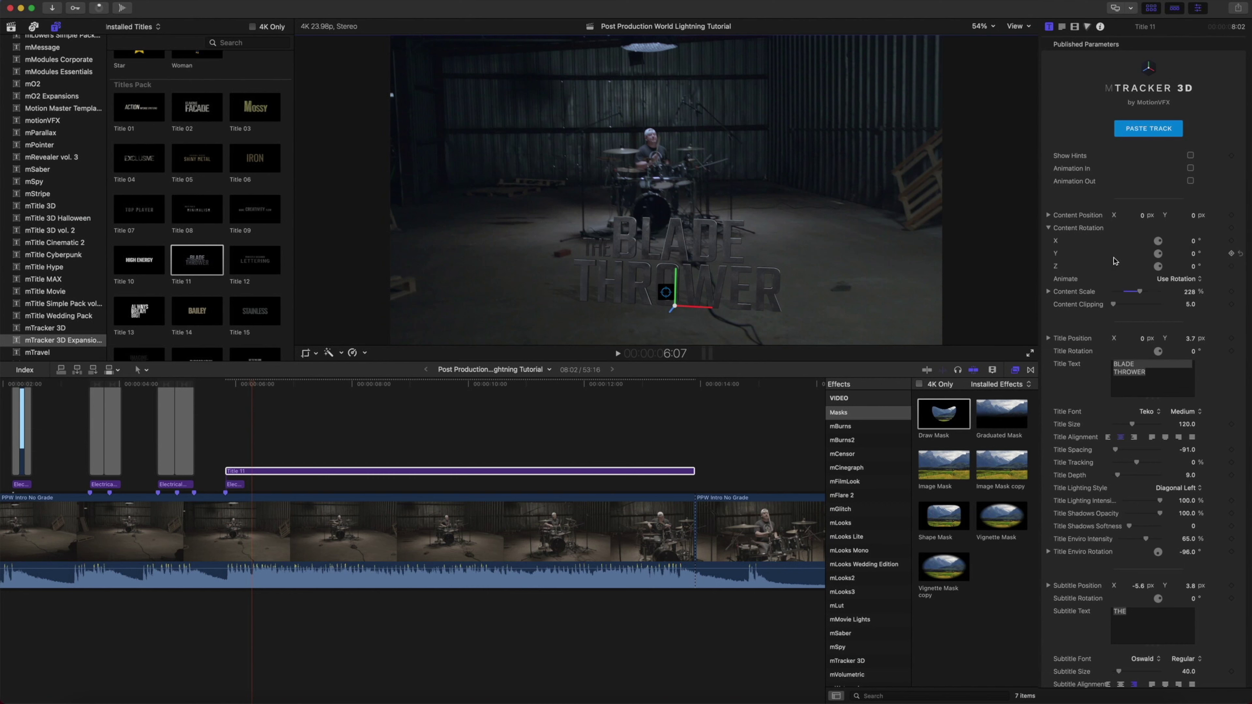
drag(1193, 244, 1192, 266)
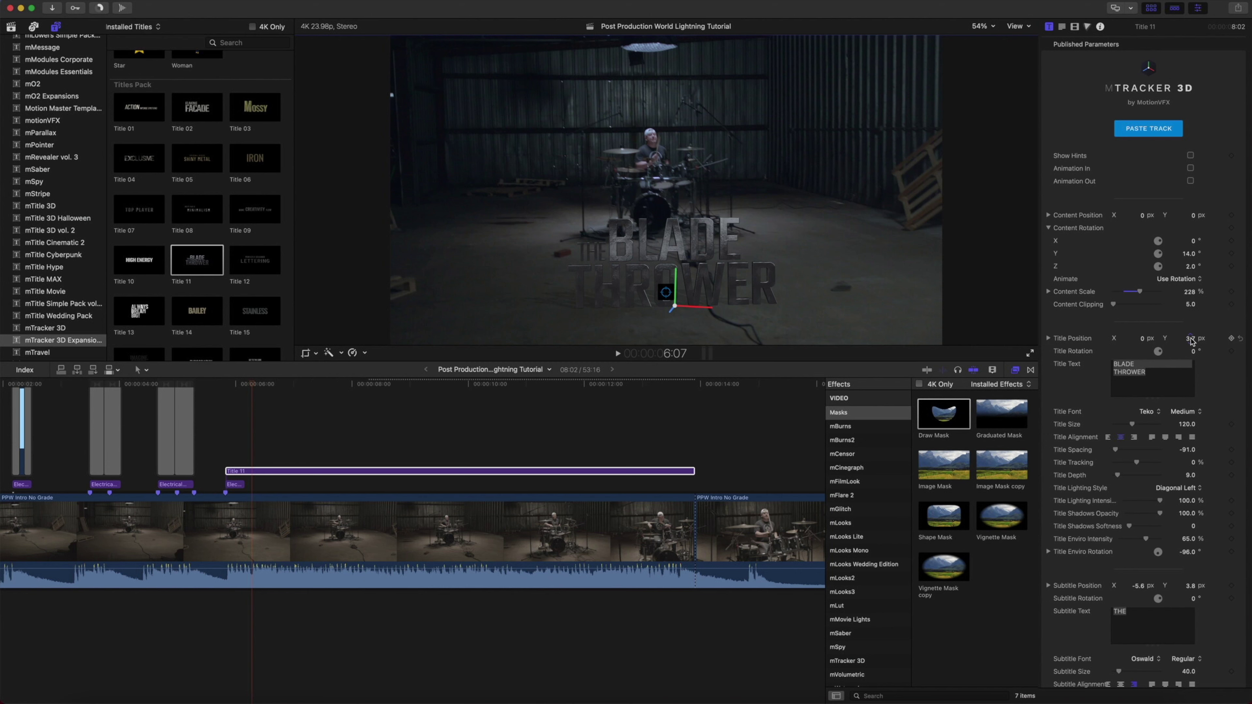
- Raise the Title and Subtitle Position Y to lift BLADE THROWER and THE
drag(1190, 338, 1189, 338)
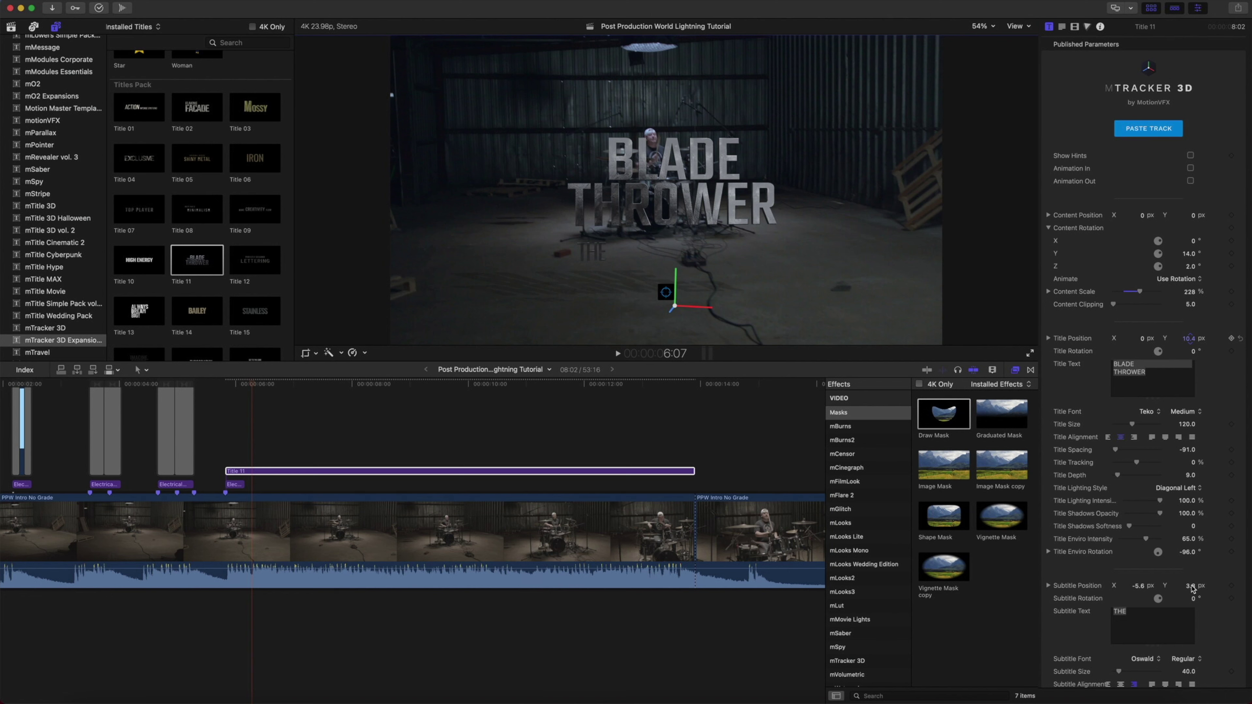
drag(1192, 589, 1190, 562)
scroll(1138, 565, down, 1)
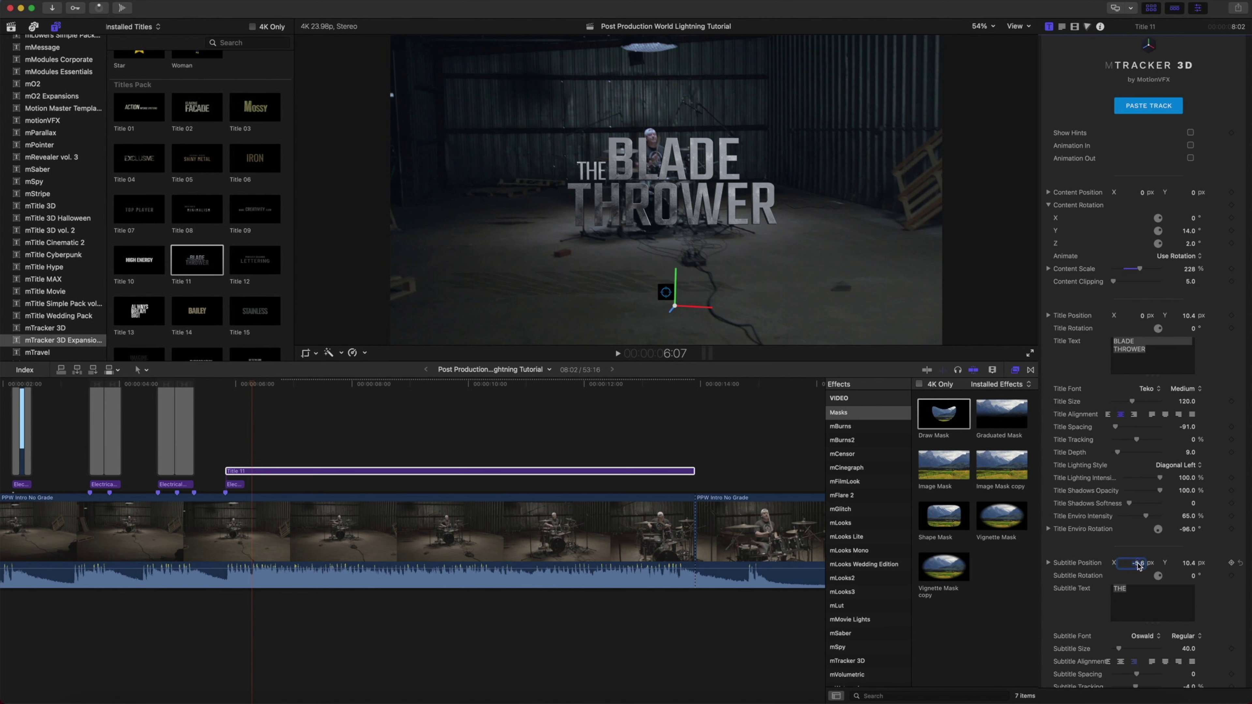
- Centre THE with Subtitle Position X 0.7 and replace the title text with CREATIVES on a new line
drag(1139, 565, 1139, 537)
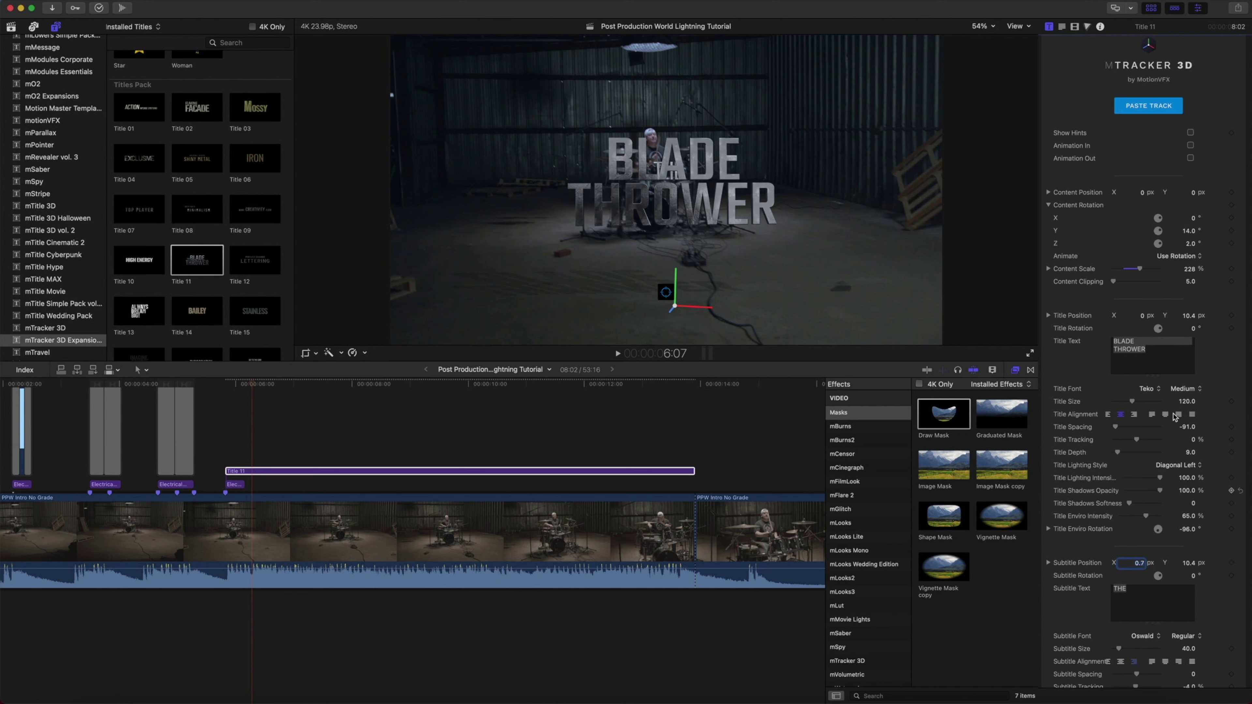
click(1139, 342)
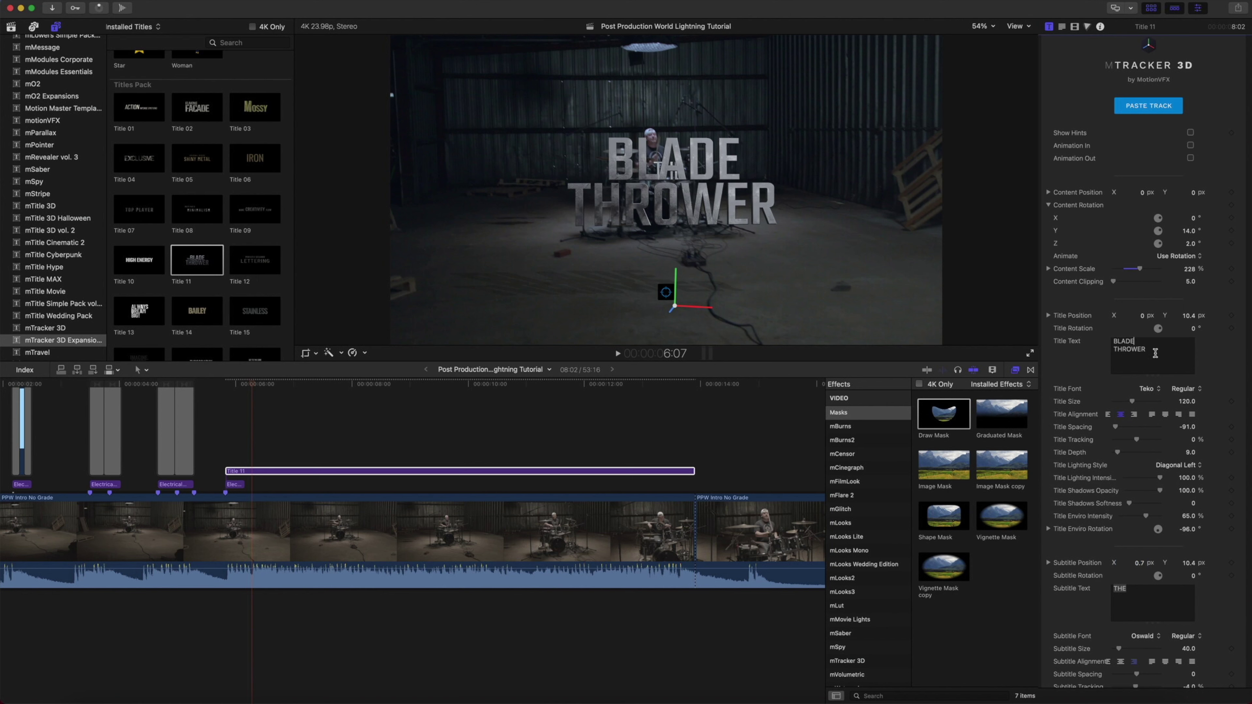
key(super+a)
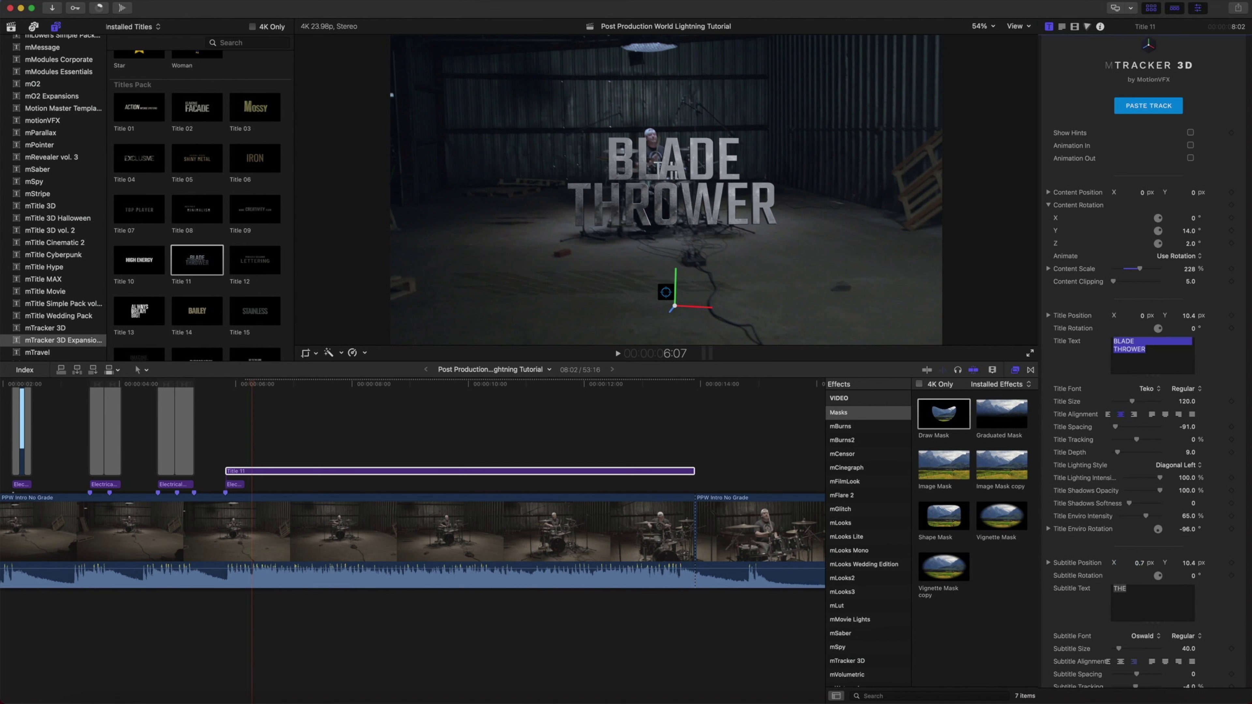
text(CREATIVE)
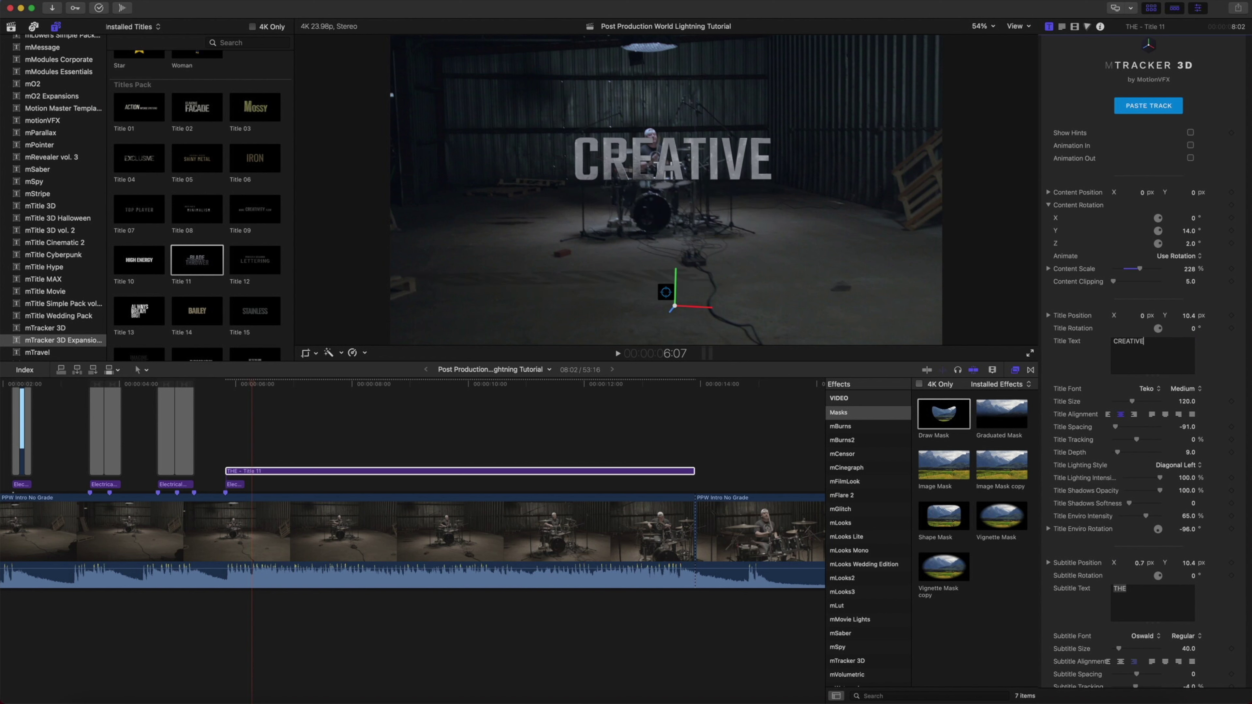
text(S)
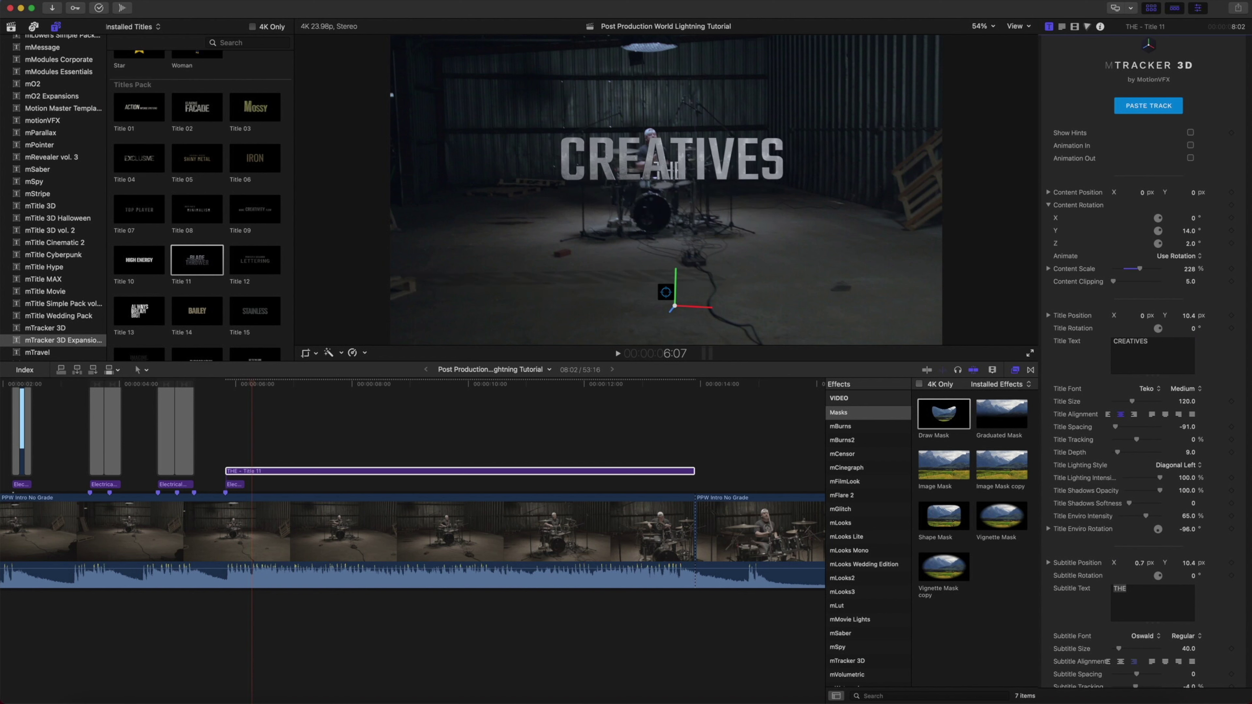
click(1115, 339)
key(Return)
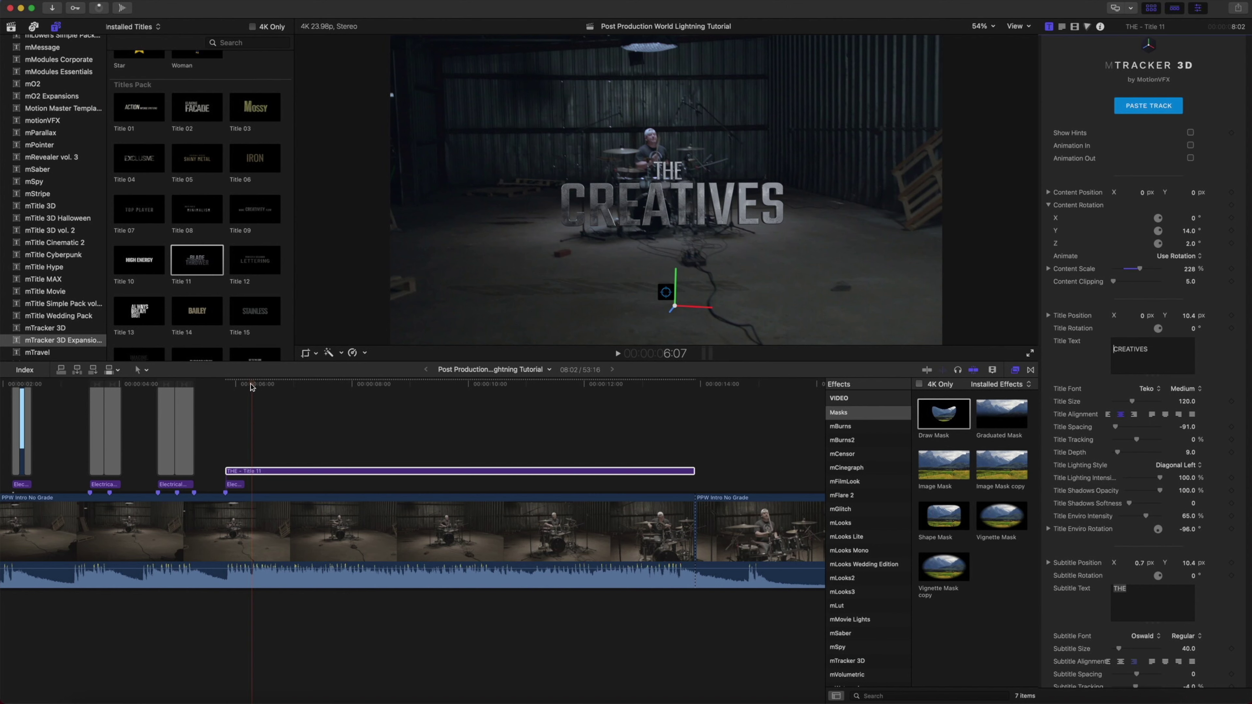
- Preview the title from the lightning frame across the later frames
click(232, 391)
drag(232, 391, 595, 429)
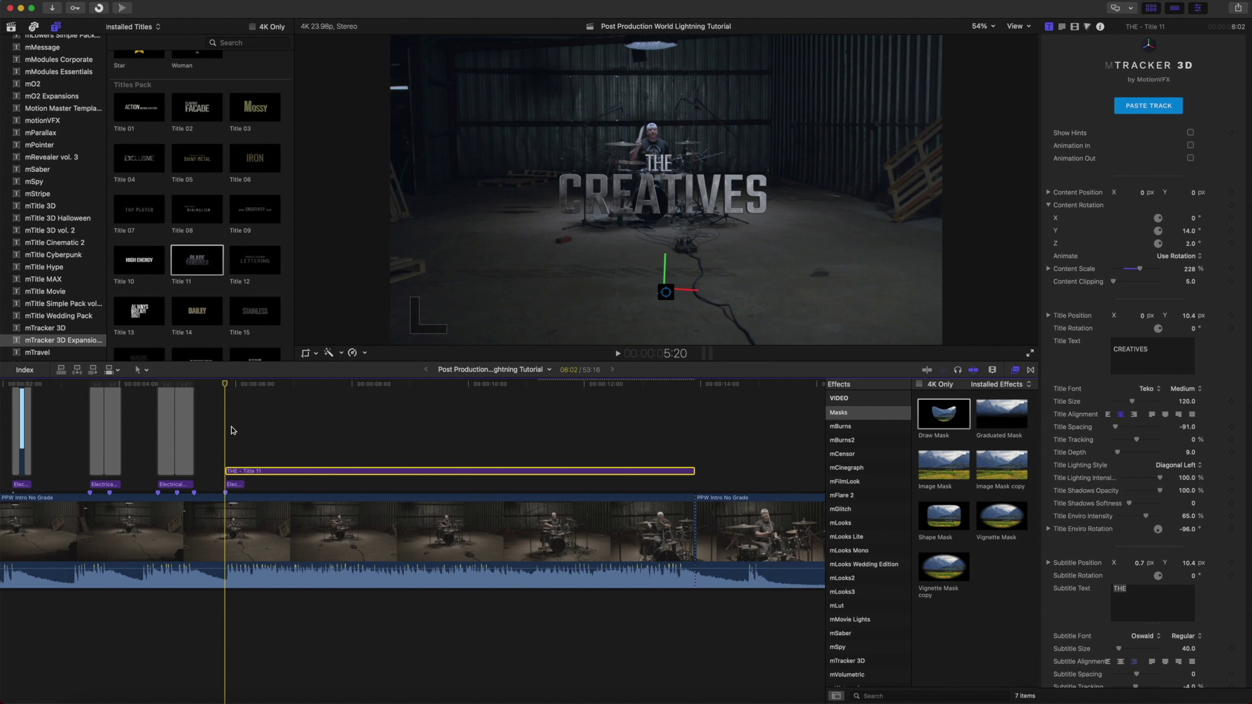
click(234, 486)
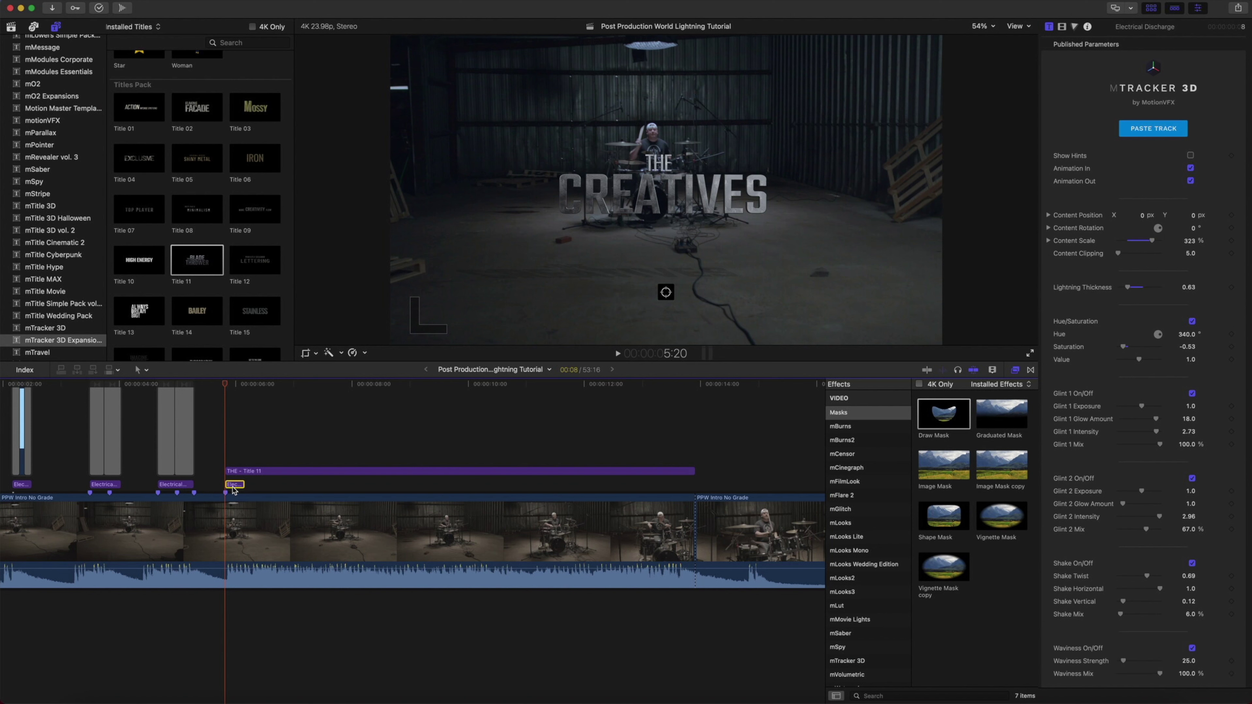
- Stack the Electrical Discharge clip above Title 11, set its Position Y to 22.2 px, and duplicate it up a lane
drag(237, 488, 238, 451)
key(Right)
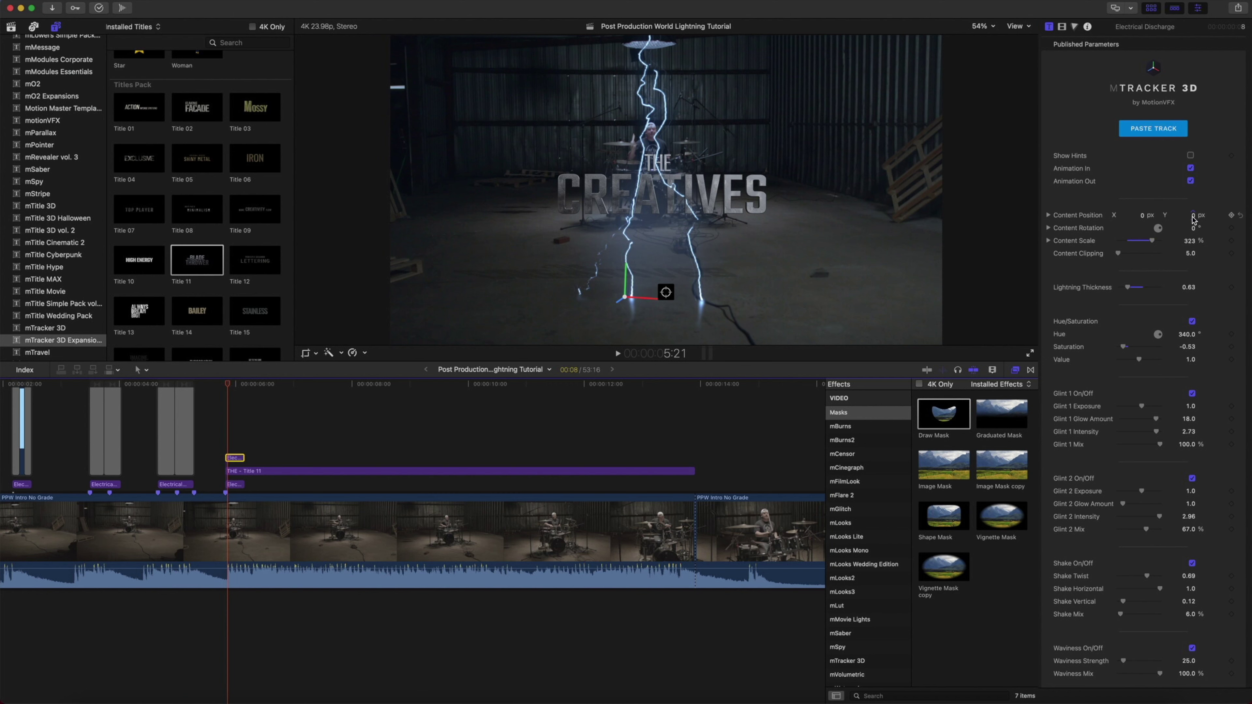
drag(1191, 215, 1189, 215)
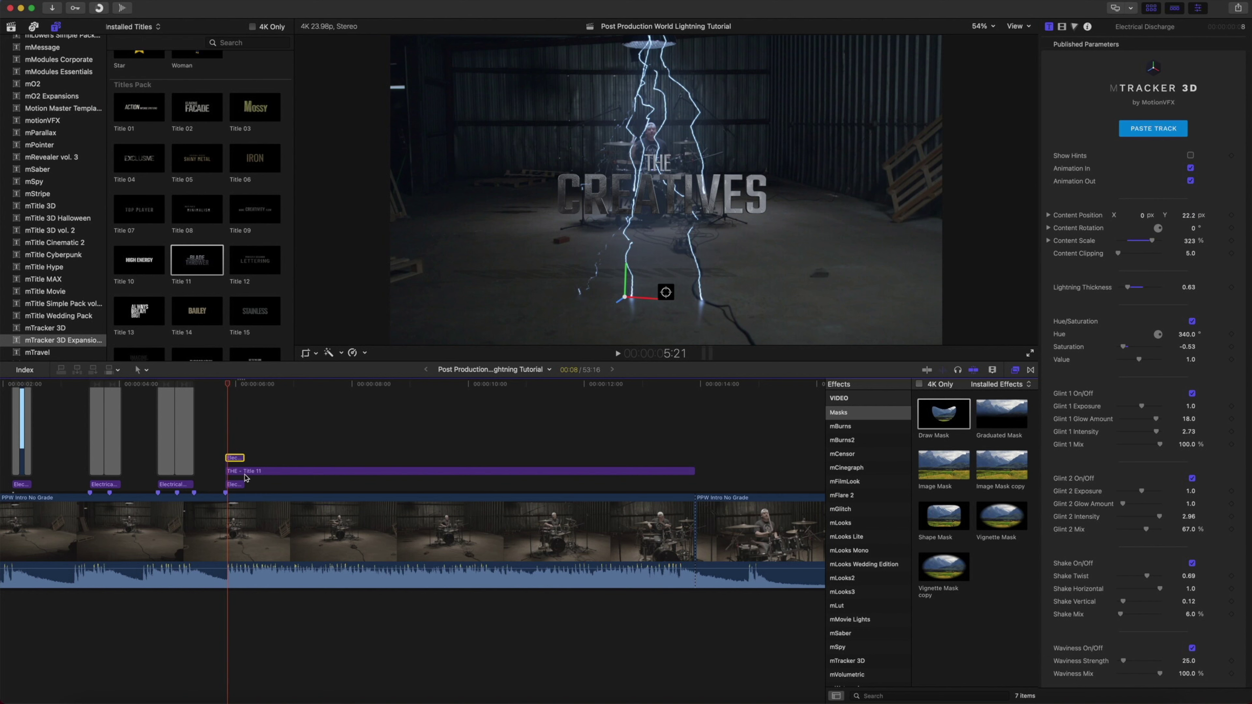
click(236, 487)
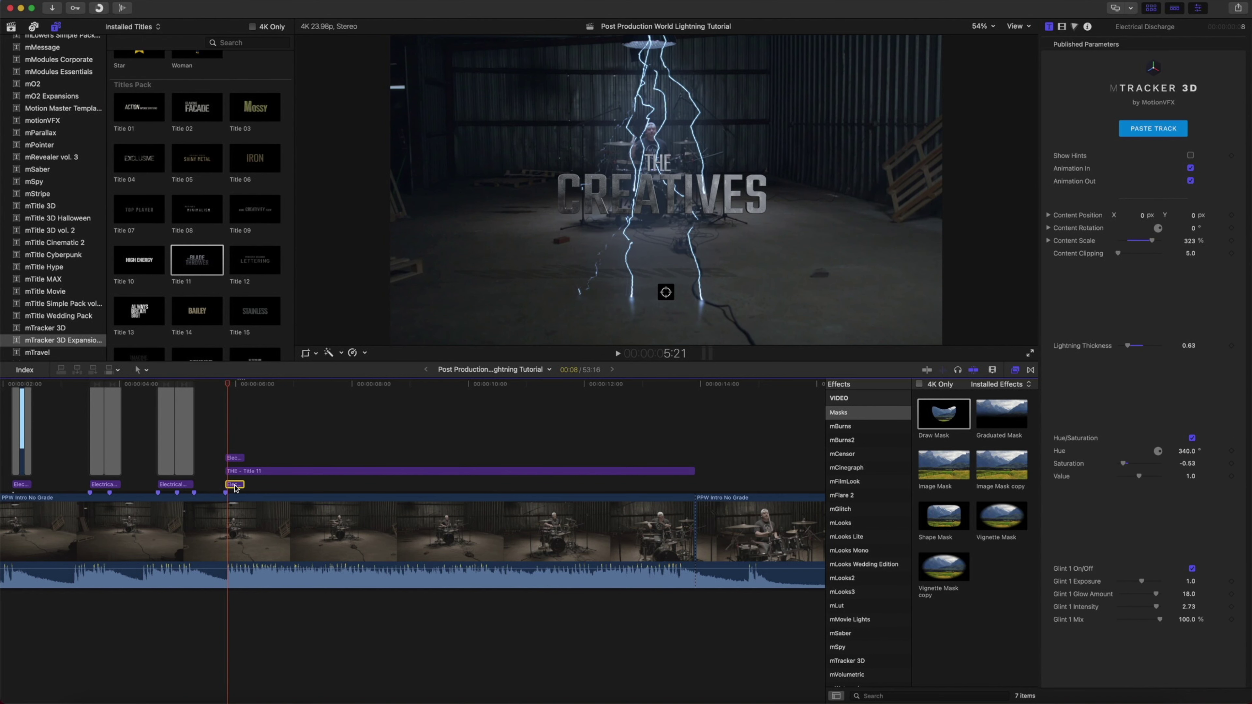
click(235, 459)
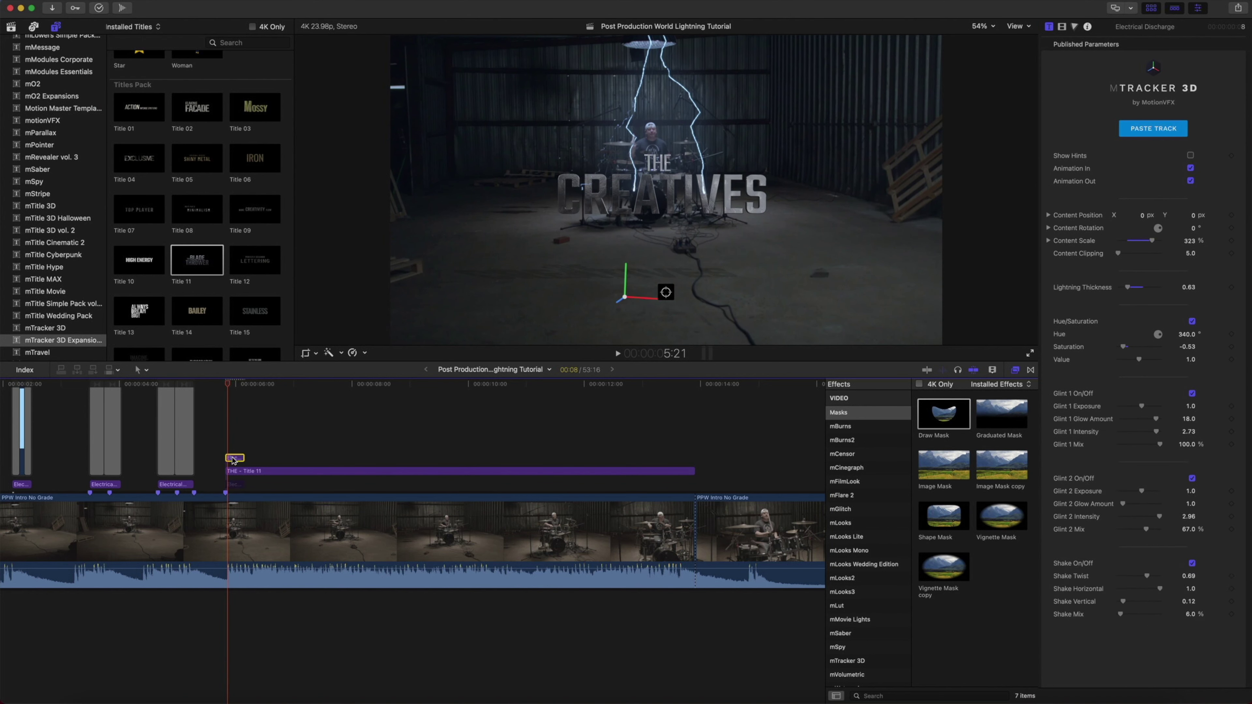
drag(1192, 216, 1193, 222)
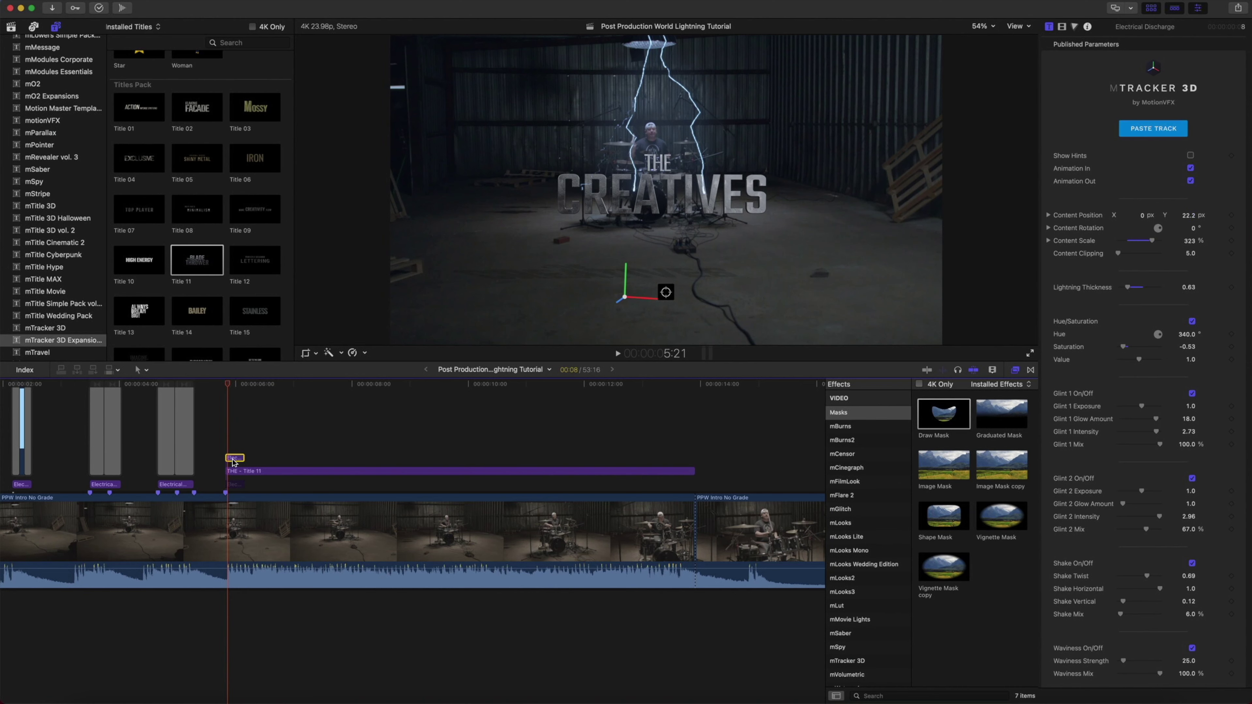
drag(234, 462, 233, 444)
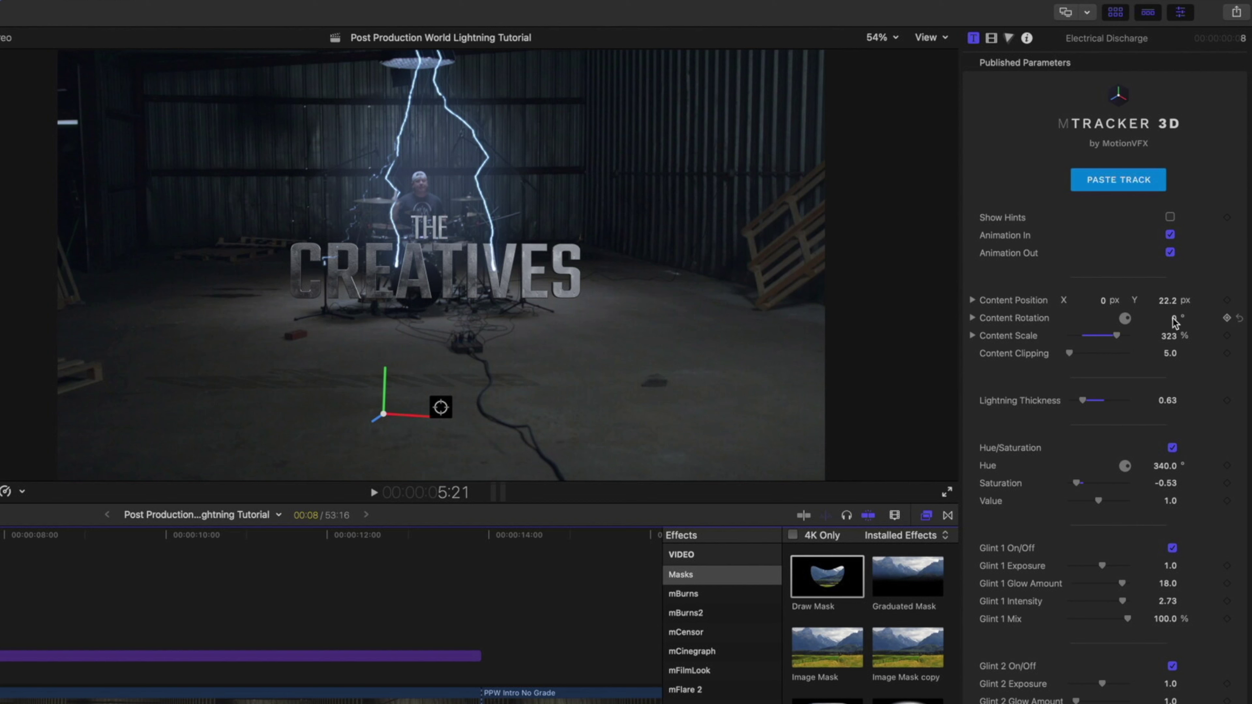
- Angle the duplicate bolt to -31.1°, move it to X 15.6 px and Y 25.2 px, and scale it to 256%
drag(1174, 320, 1175, 342)
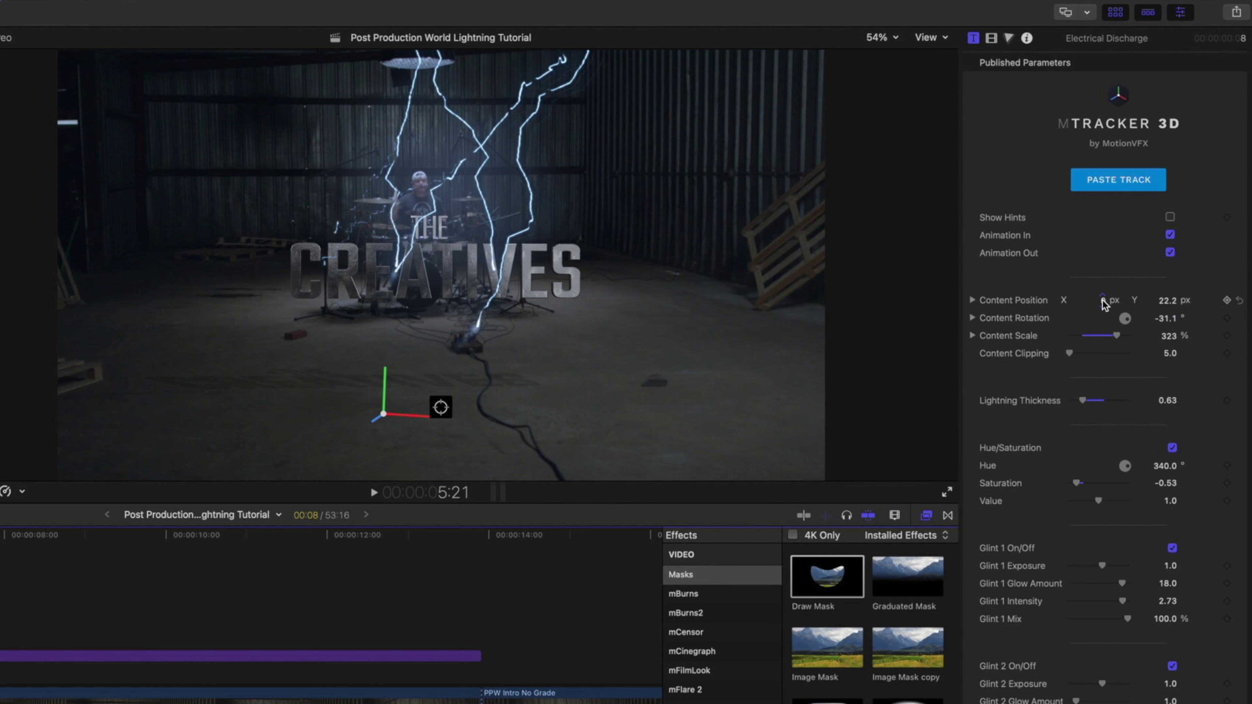
drag(1100, 299, 1098, 300)
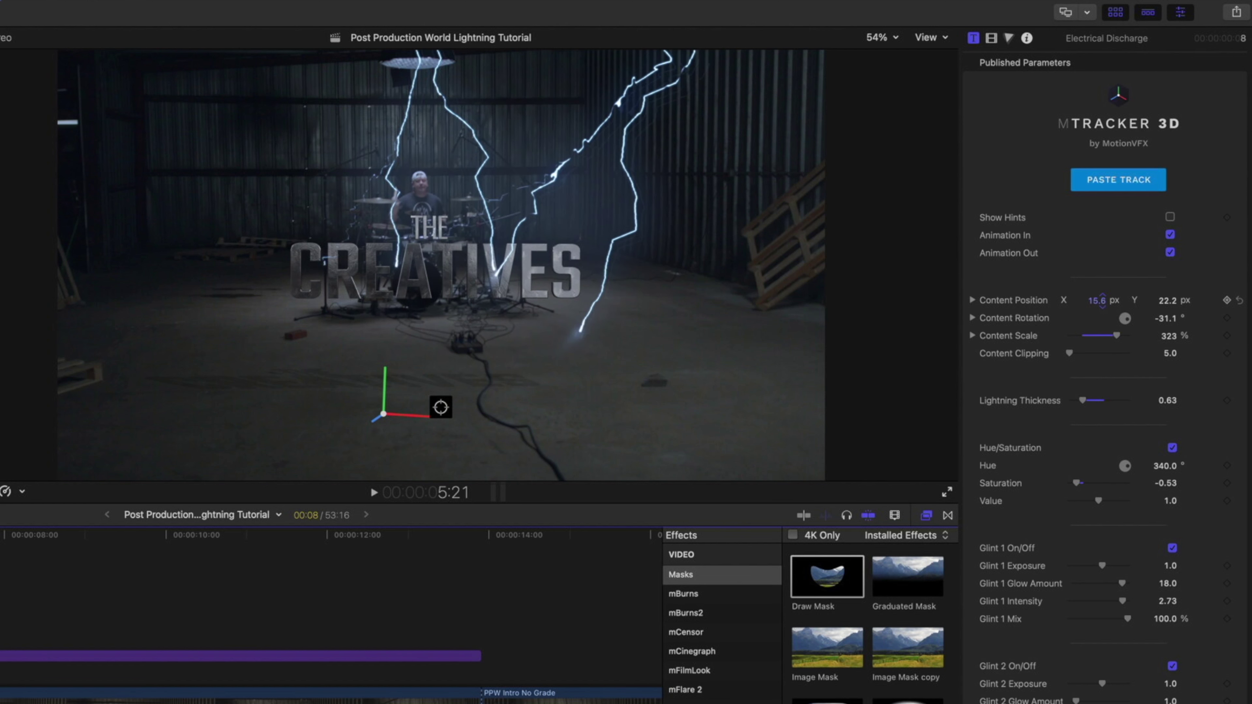
drag(1169, 300, 1167, 298)
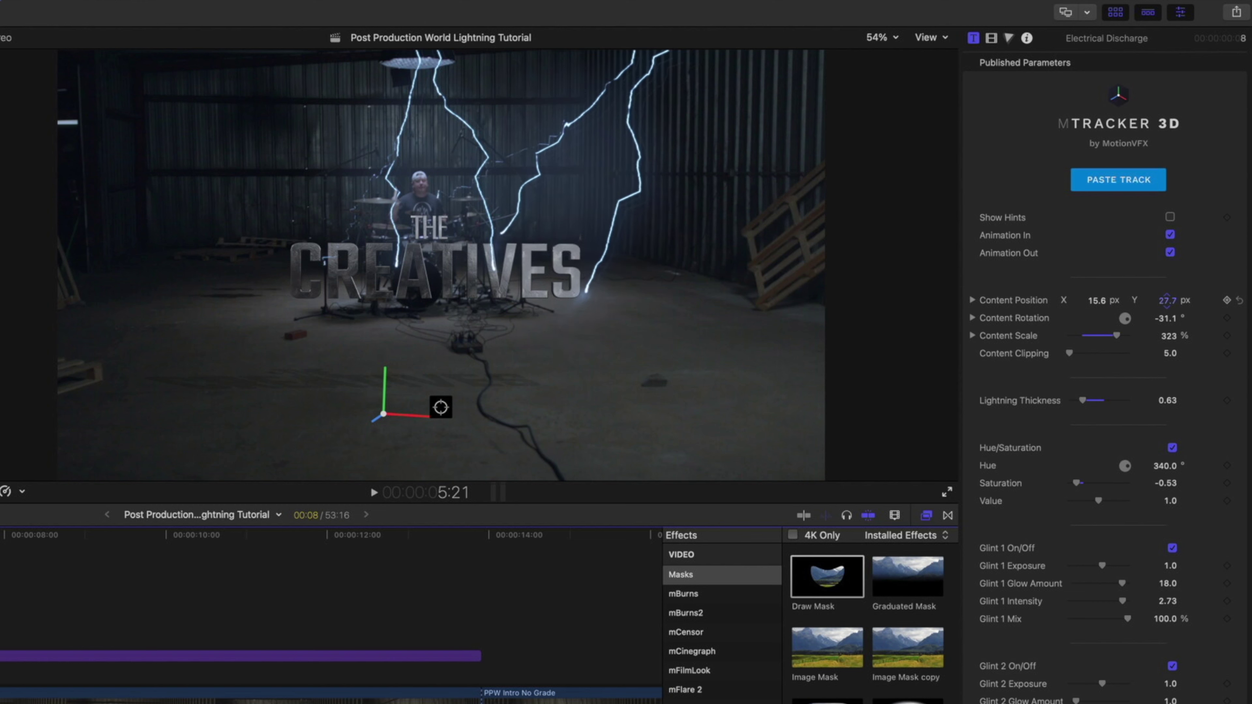
drag(1116, 335, 1109, 335)
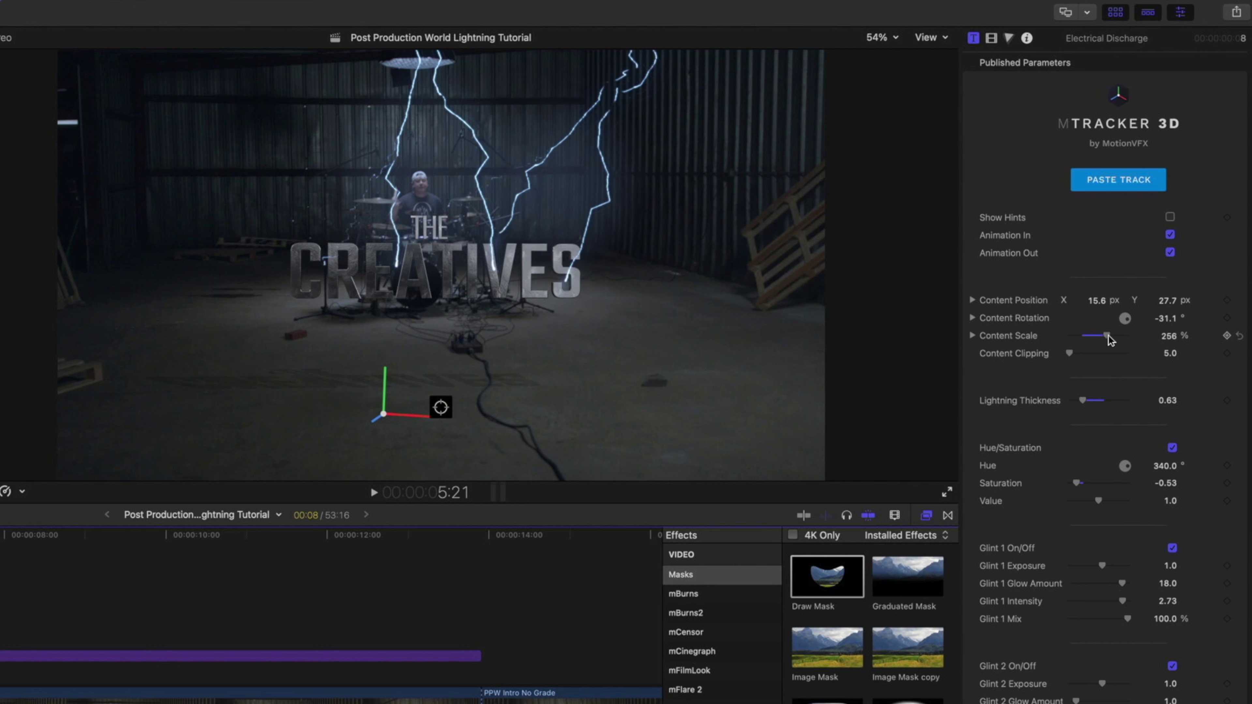
drag(1166, 299, 1167, 301)
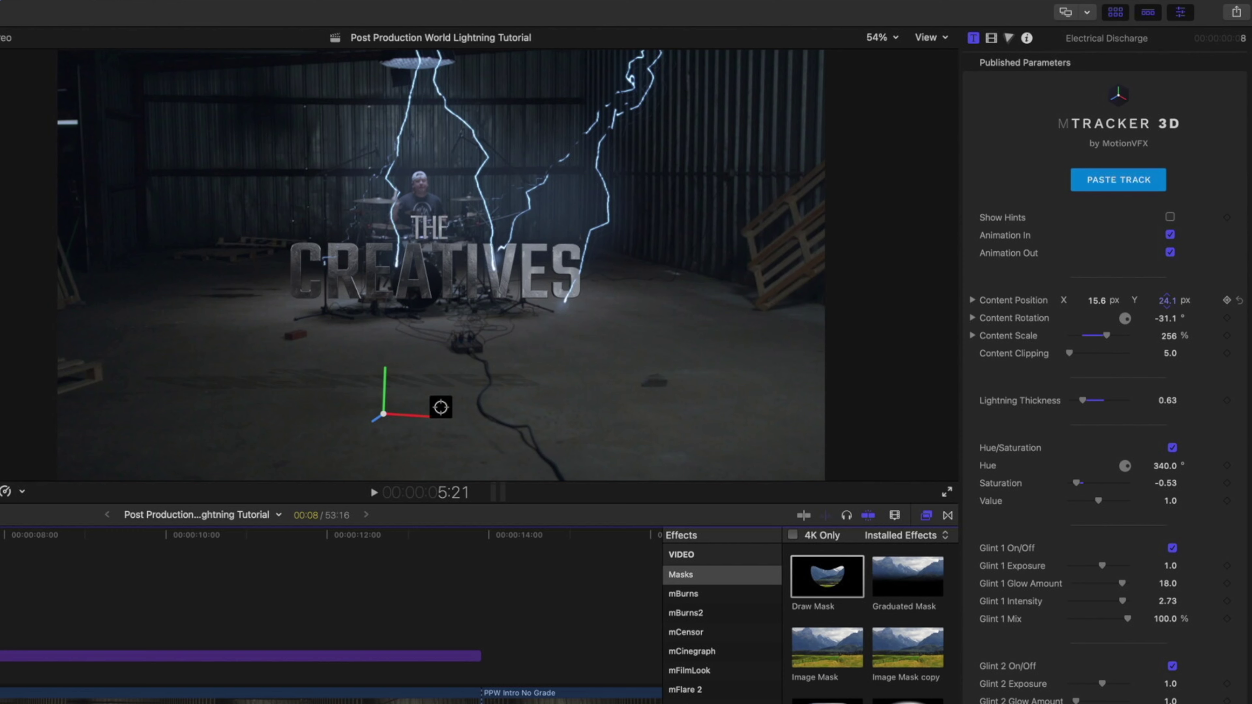
drag(1167, 300, 1166, 299)
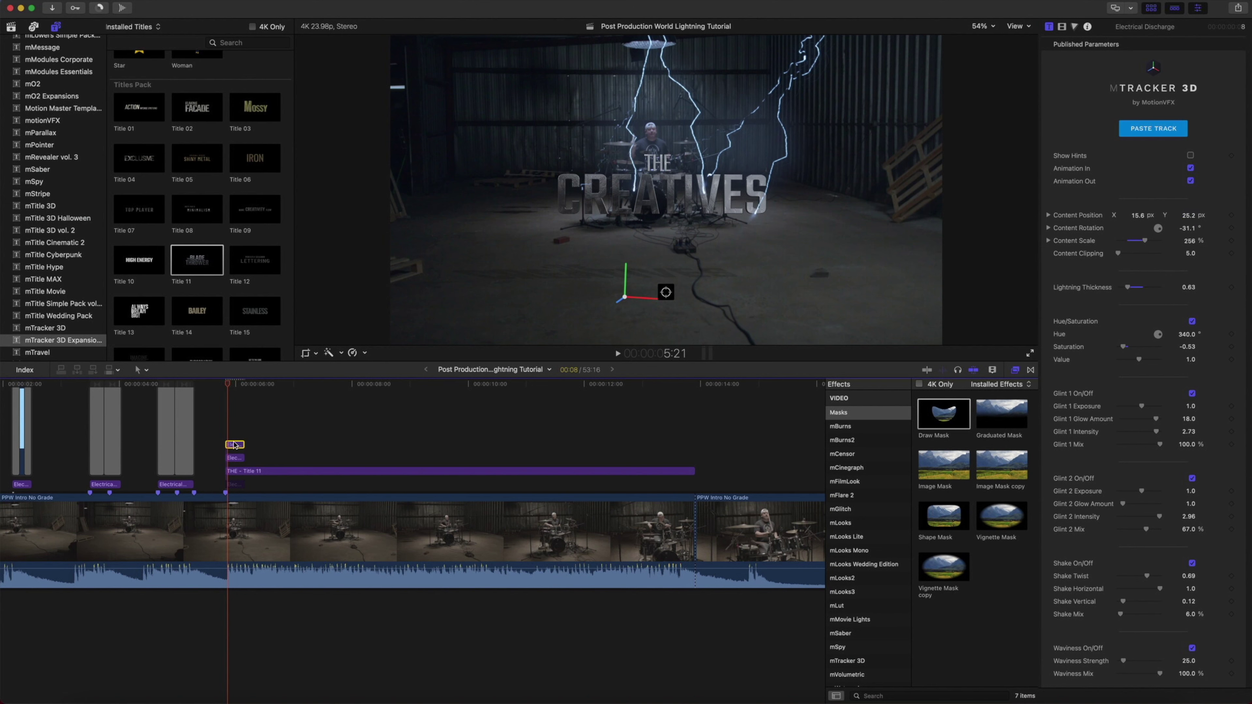
- Rotate and reposition the lower lightning clip, then layer it beneath the Title 11 clip
click(234, 459)
drag(233, 441, 233, 418)
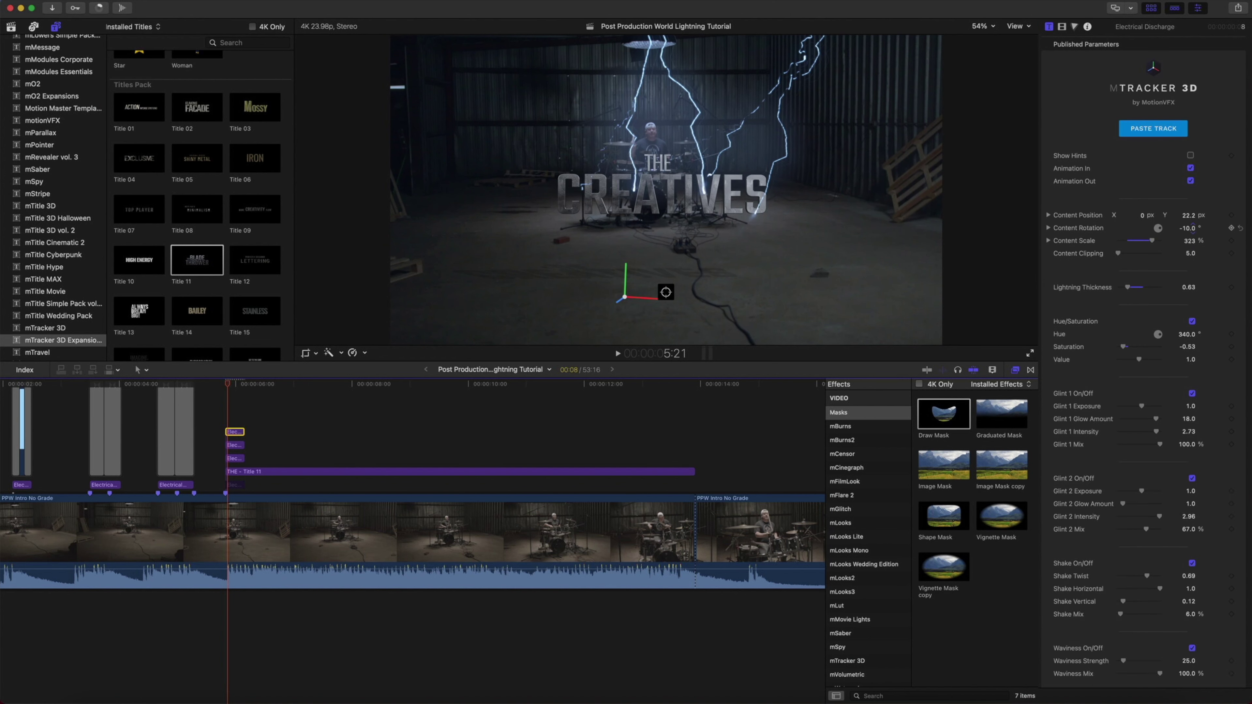
drag(1188, 228, 1189, 229)
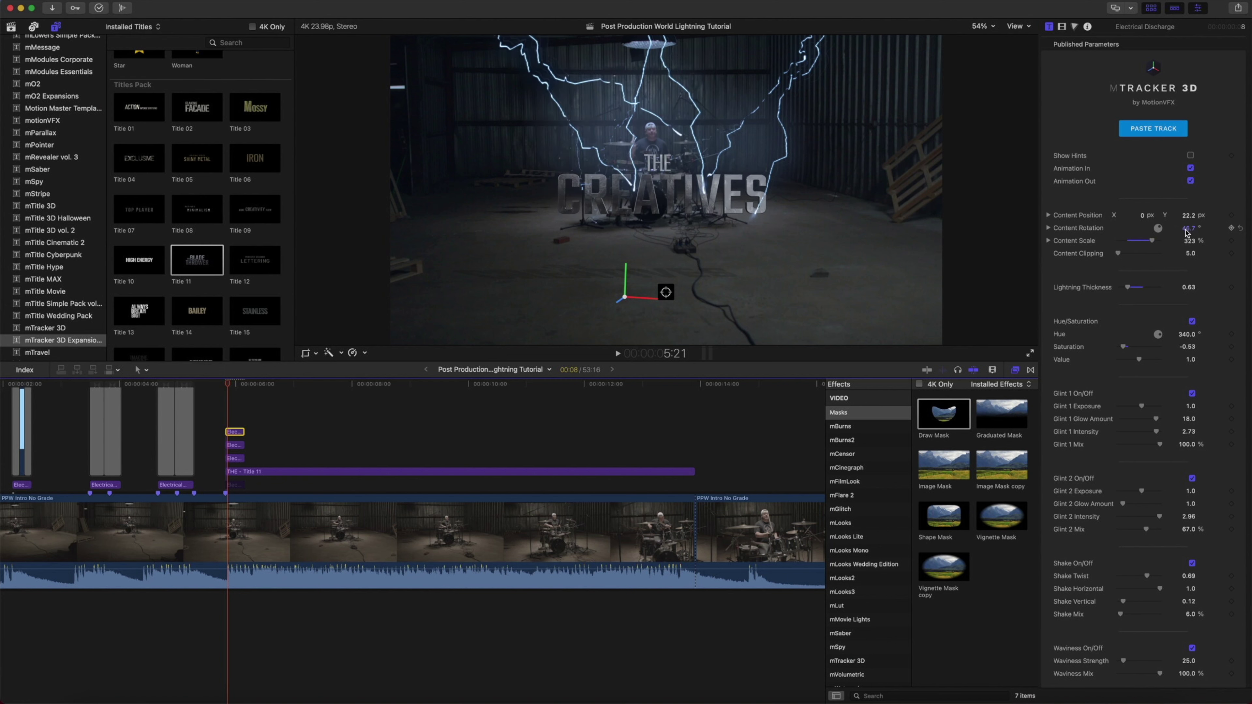
drag(1189, 214, 1188, 217)
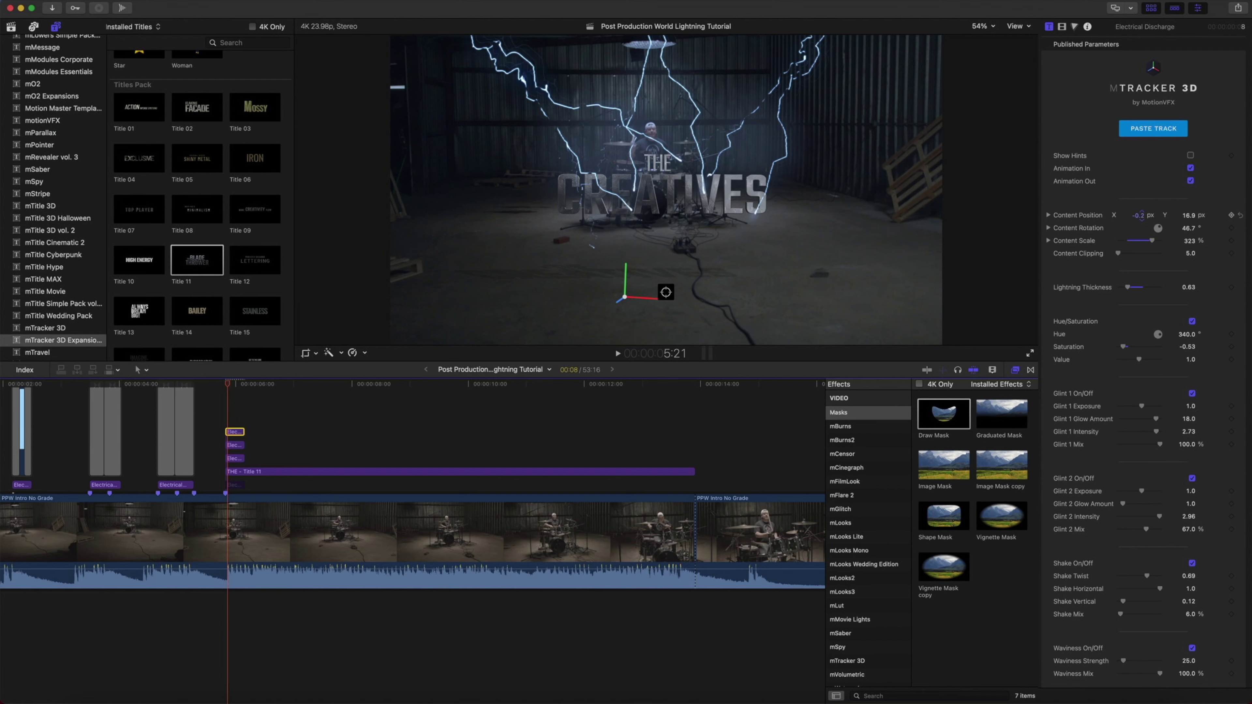
drag(1139, 216, 1143, 218)
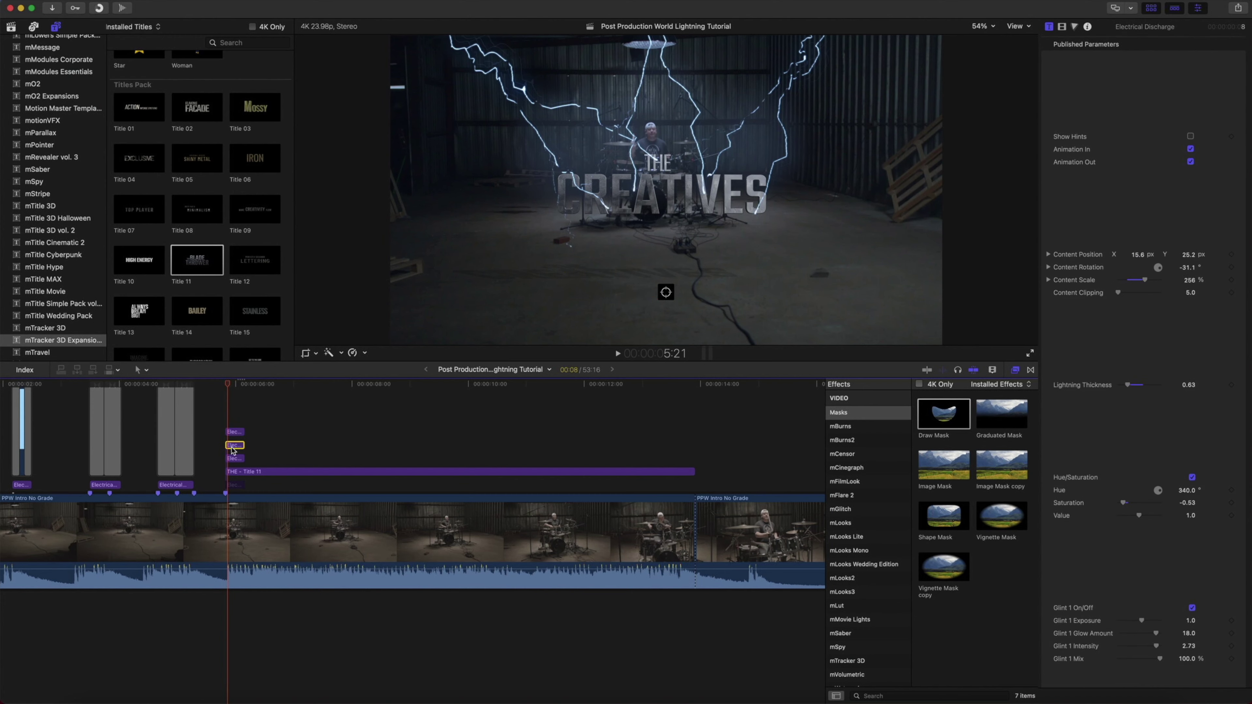
drag(233, 449, 233, 481)
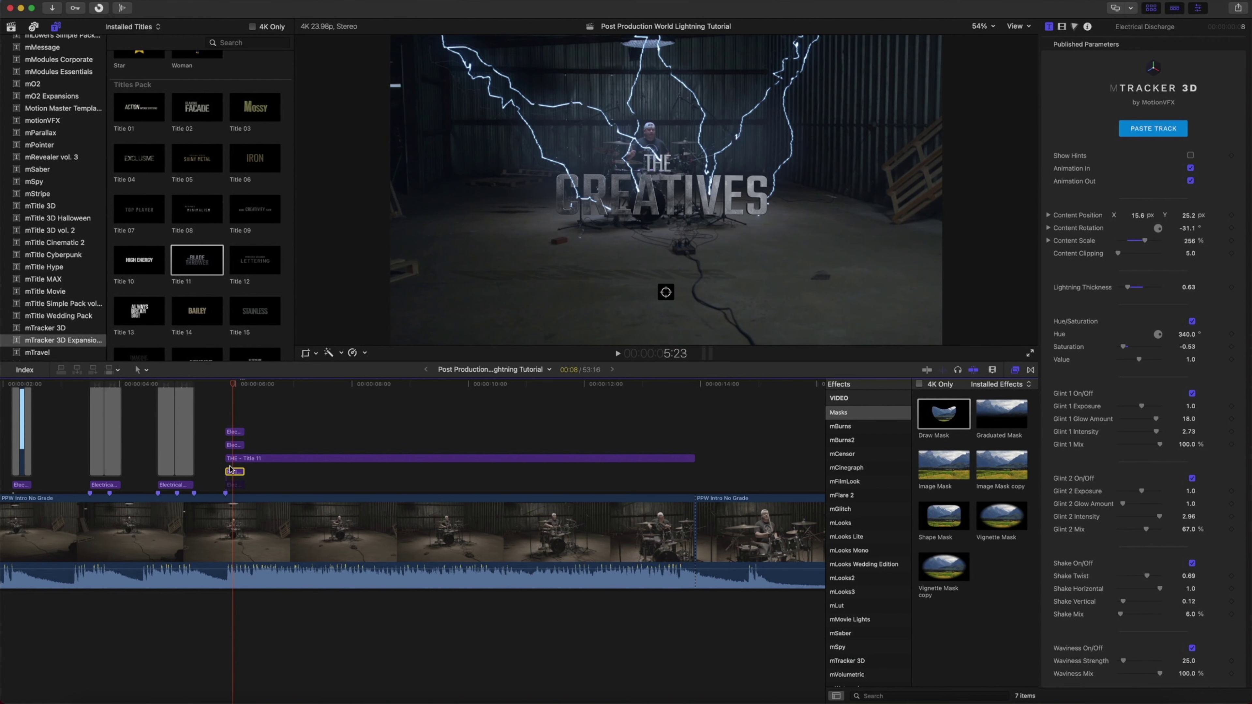
- Set the title's Shadow Softness to 140, Shadow Opacity to 63.68% and Light Rotation to 4.7°
click(237, 459)
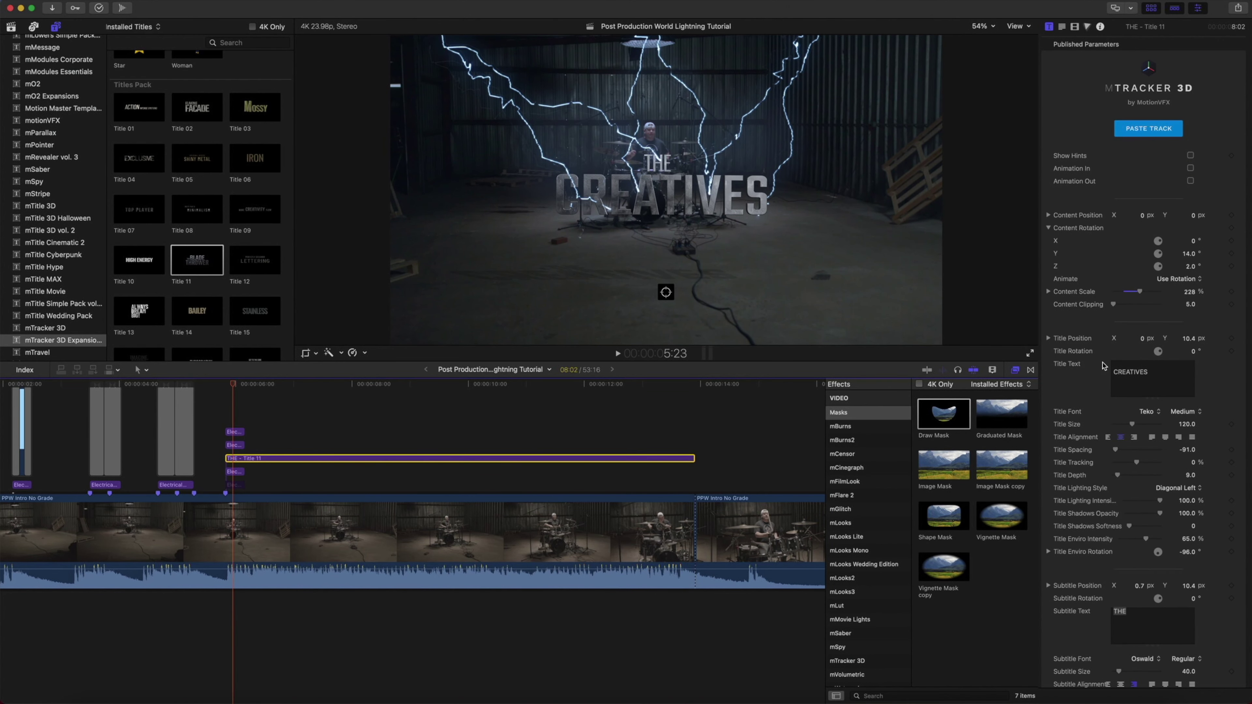
scroll(1099, 370, down, 6)
scroll(1088, 371, down, 5)
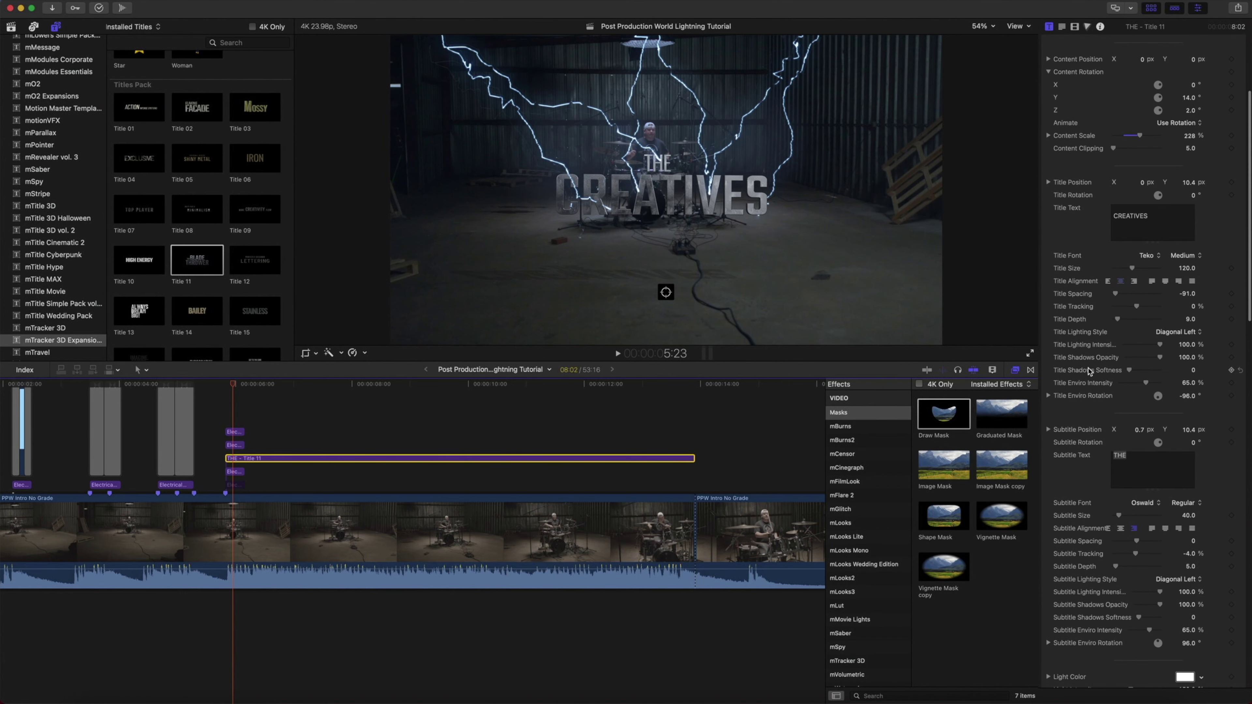
scroll(1088, 371, down, 9)
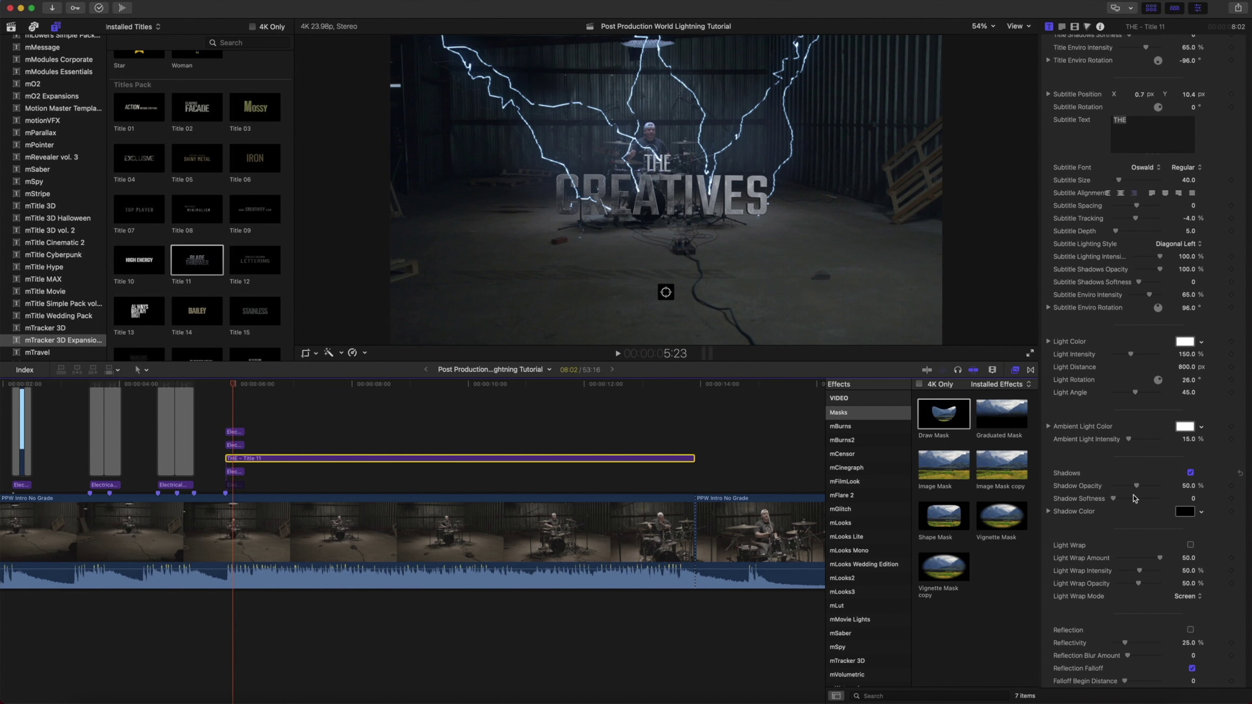
drag(1114, 502, 1168, 500)
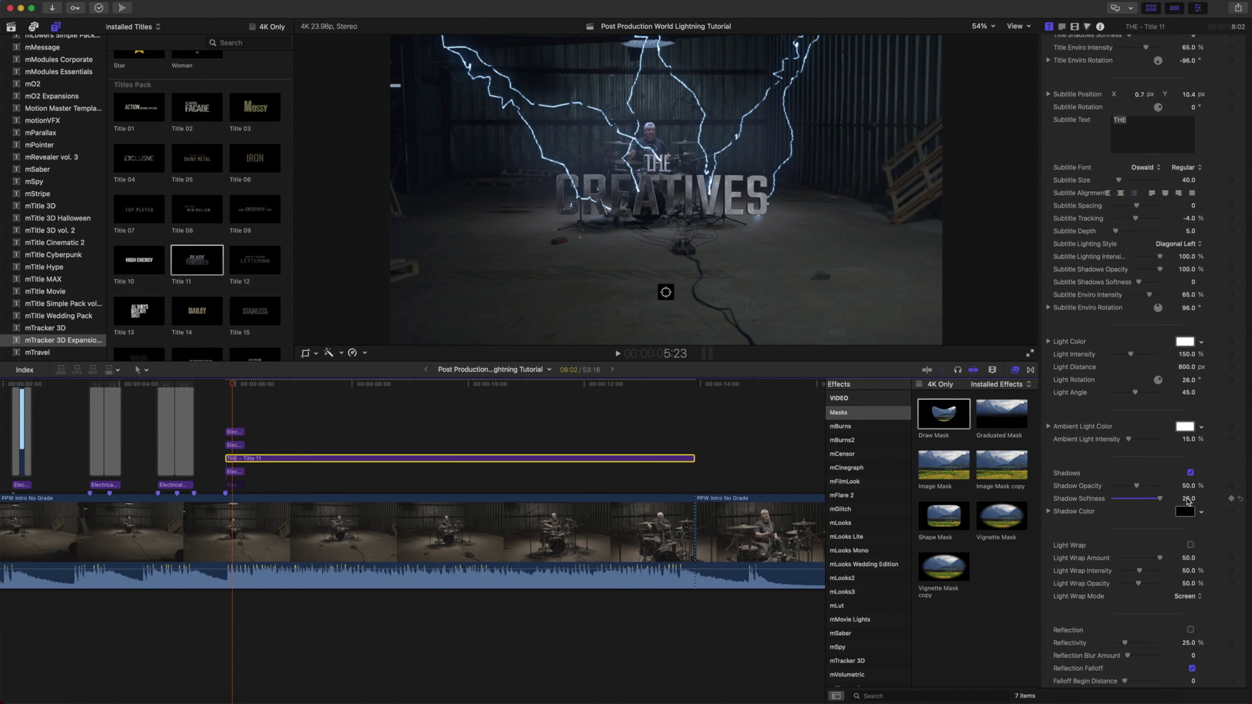
drag(1188, 501, 1188, 487)
drag(1136, 487, 1144, 488)
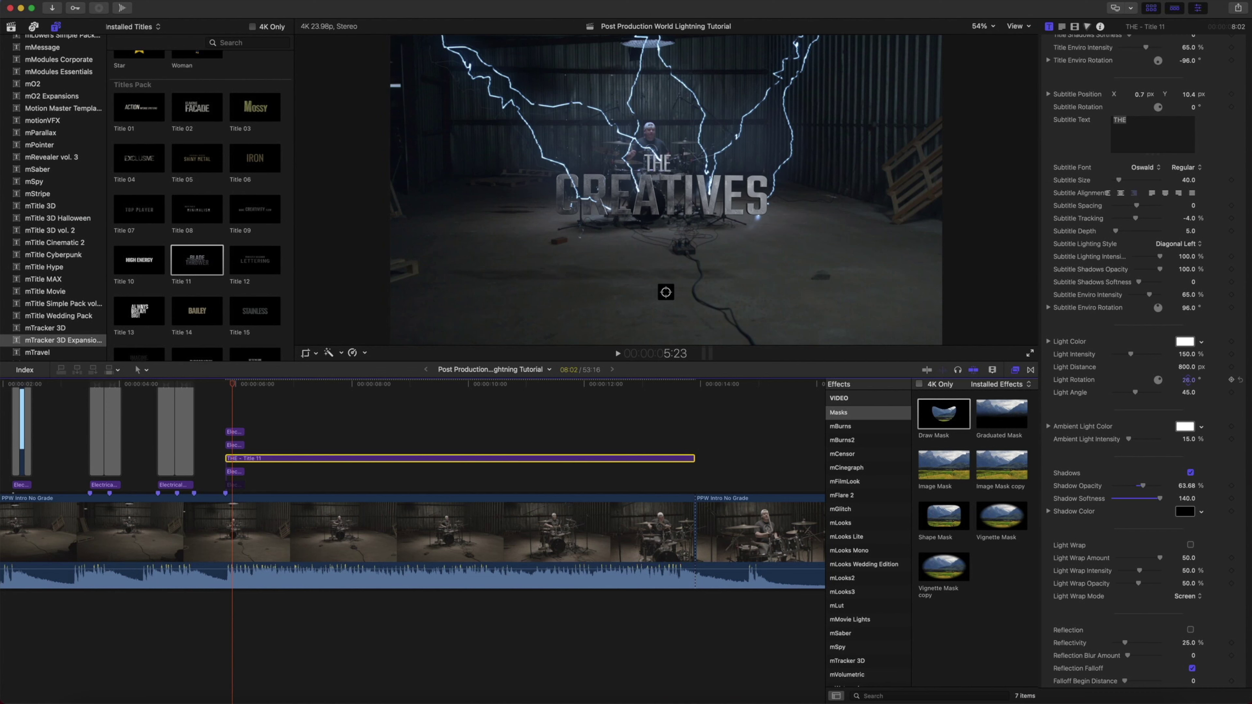
drag(1188, 380, 1188, 381)
drag(1188, 380, 1186, 384)
- Tint the title's Light Color and Ambient Light Color with the lightning's pale cyan
click(1185, 342)
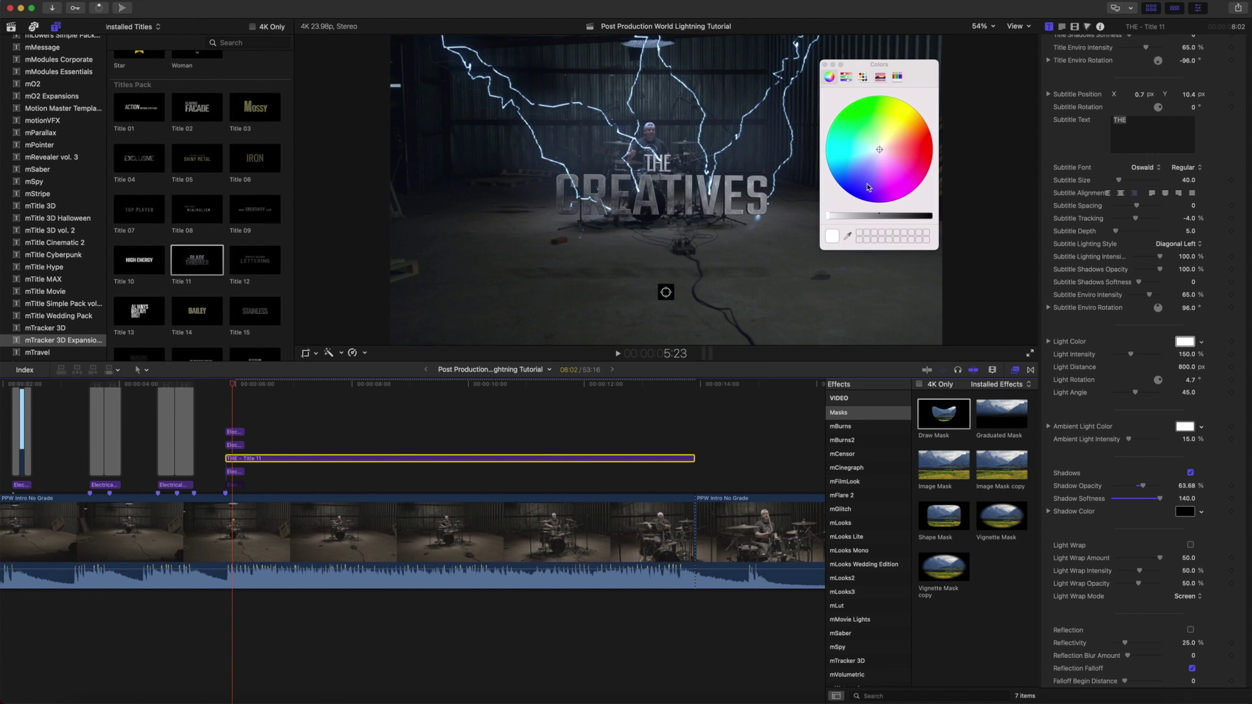
click(848, 238)
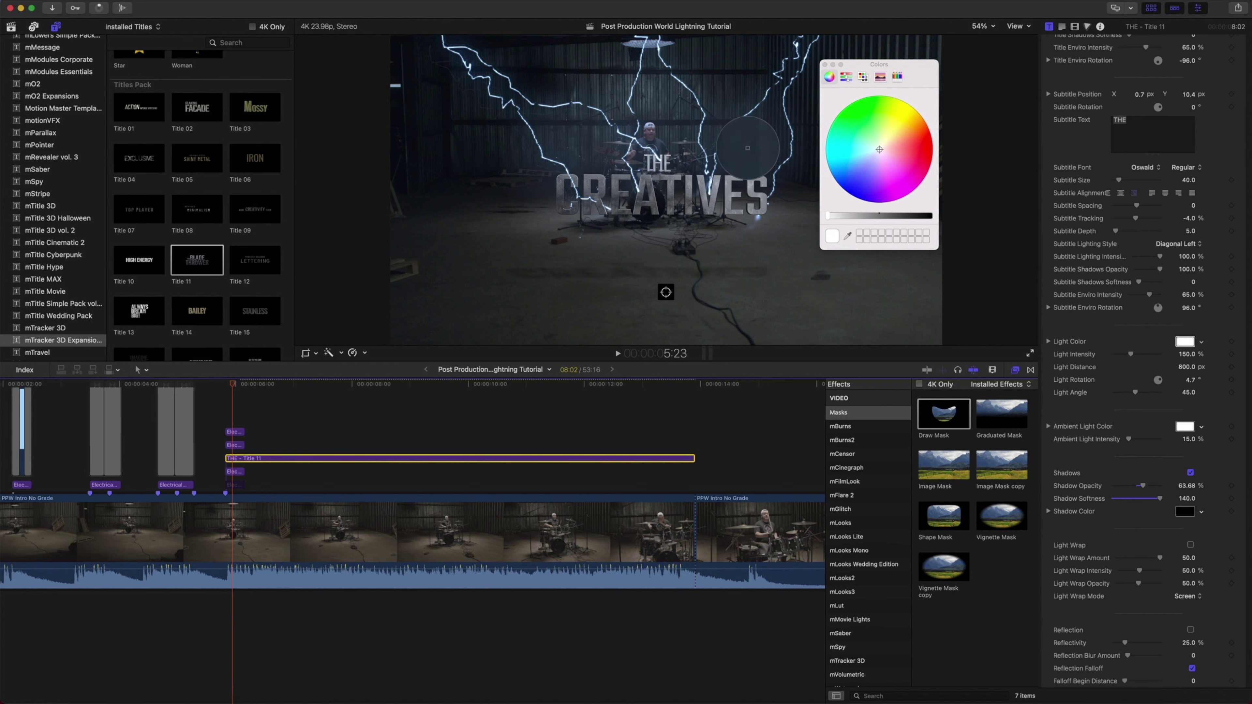
click(698, 107)
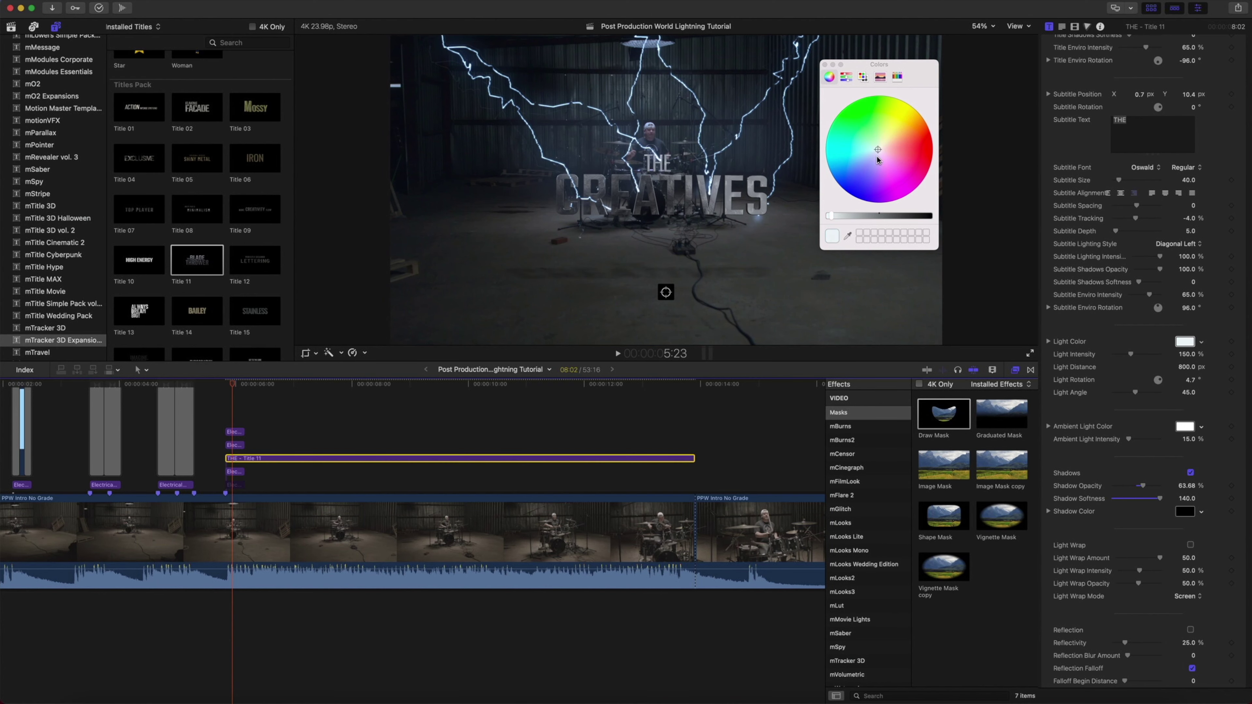
drag(1186, 341, 1127, 438)
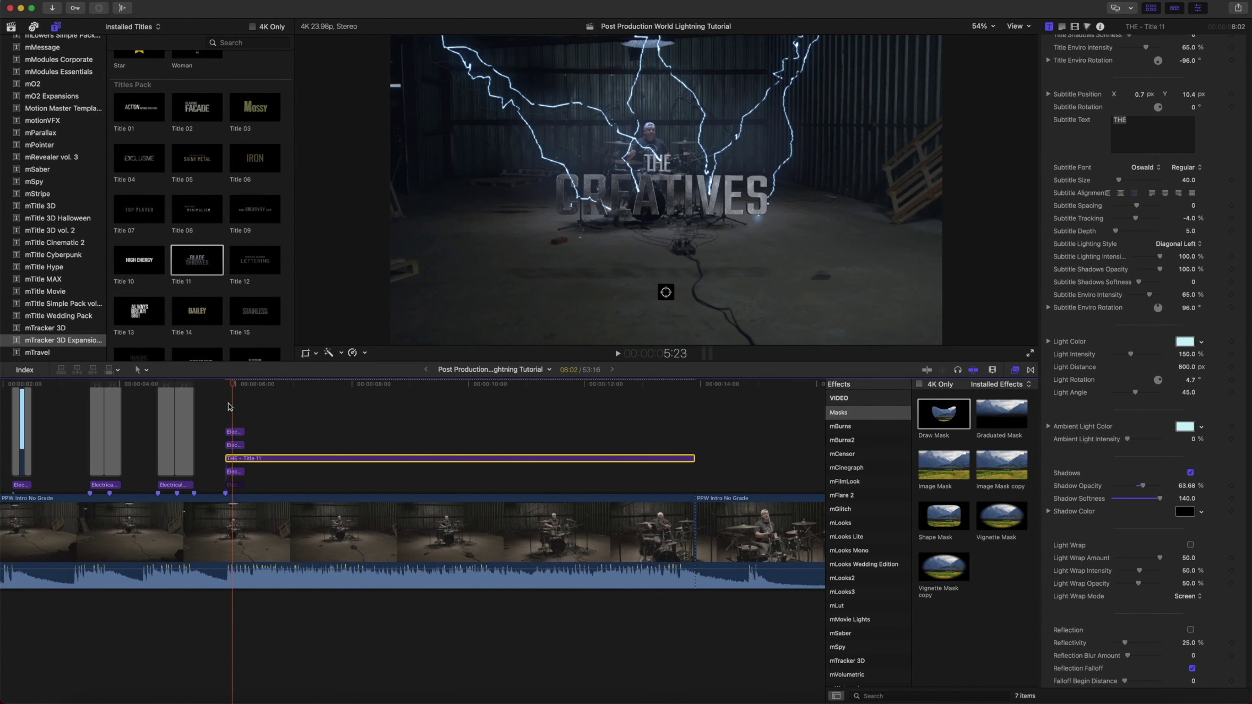
scroll(230, 407, up, 3)
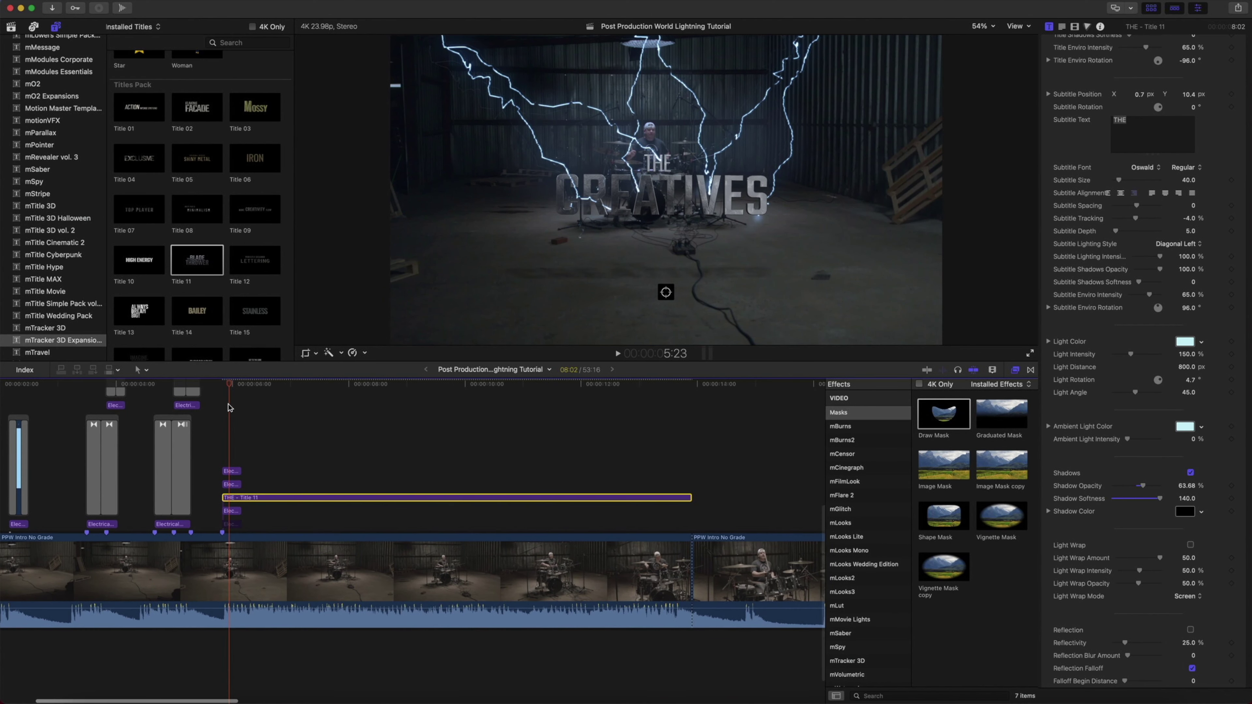
- Duplicate the blue Custom color overlay to the lightning section, sliding the copy slightly later
click(20, 460)
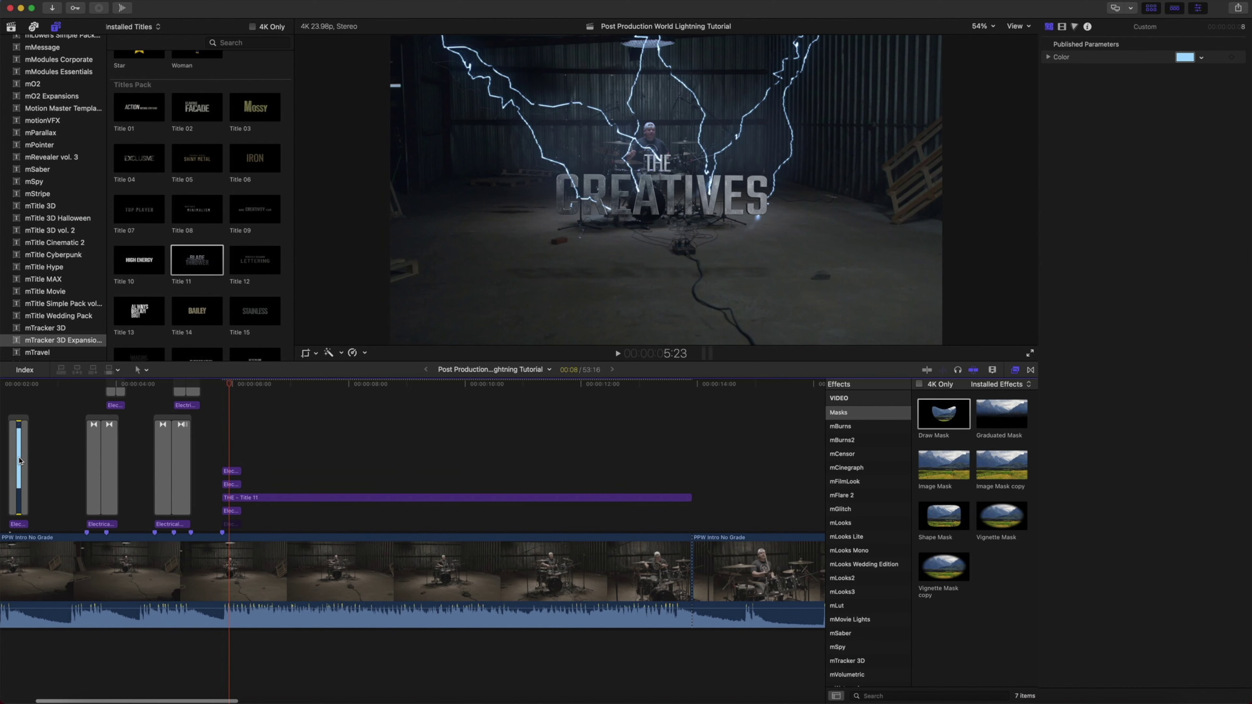
drag(19, 460, 231, 422)
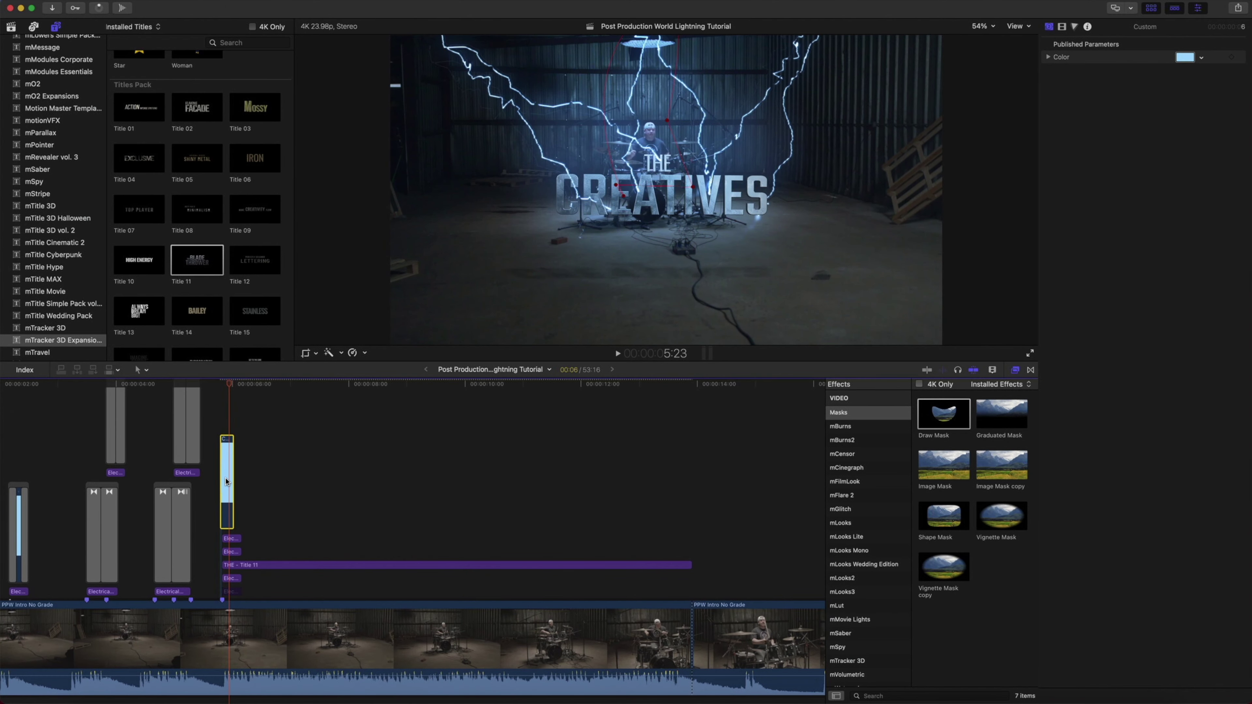
key(super+equal)
key(super+equal)
drag(215, 442, 277, 444)
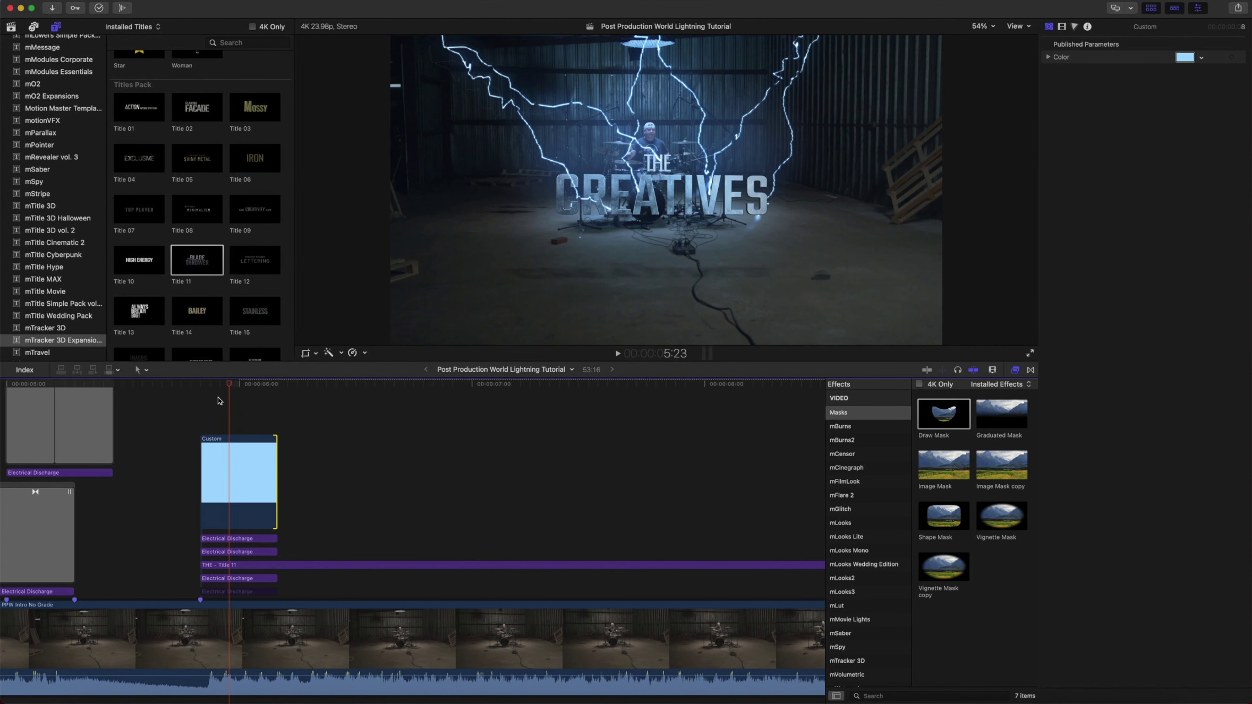
click(230, 459)
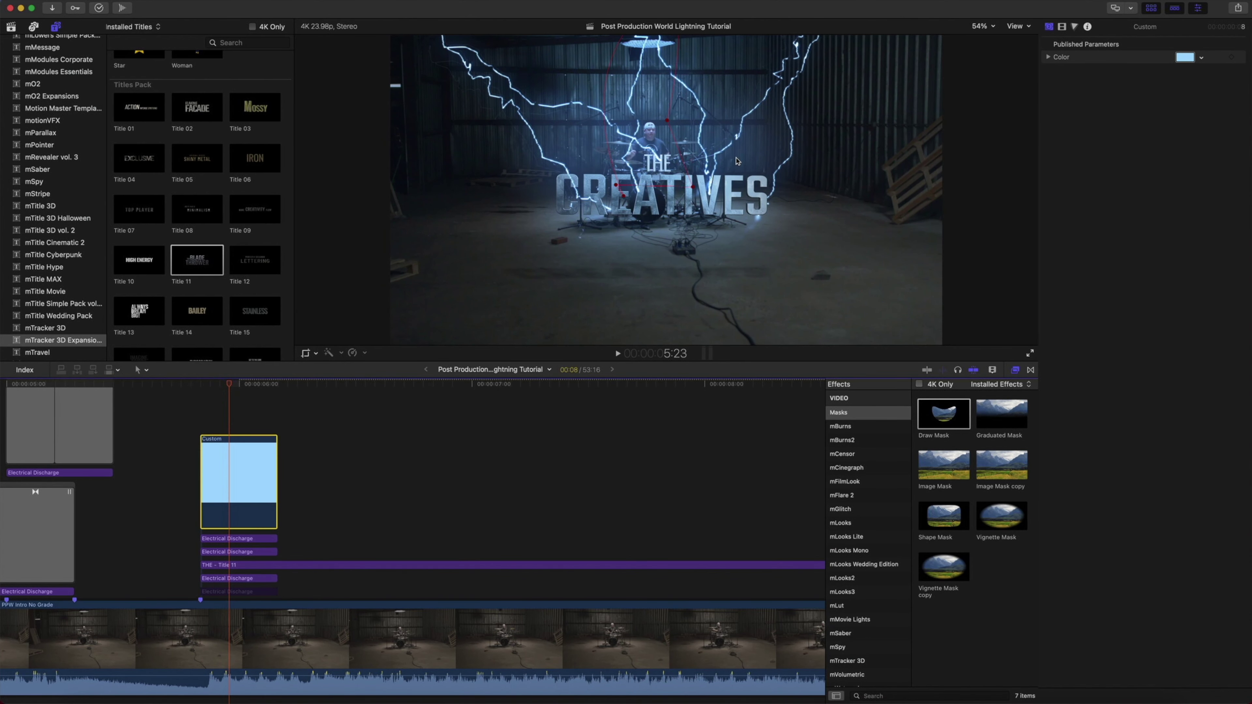
- Reshape the overlay's Draw Mask so its bottom edge runs straight along the title
click(604, 93)
drag(574, 95, 488, 98)
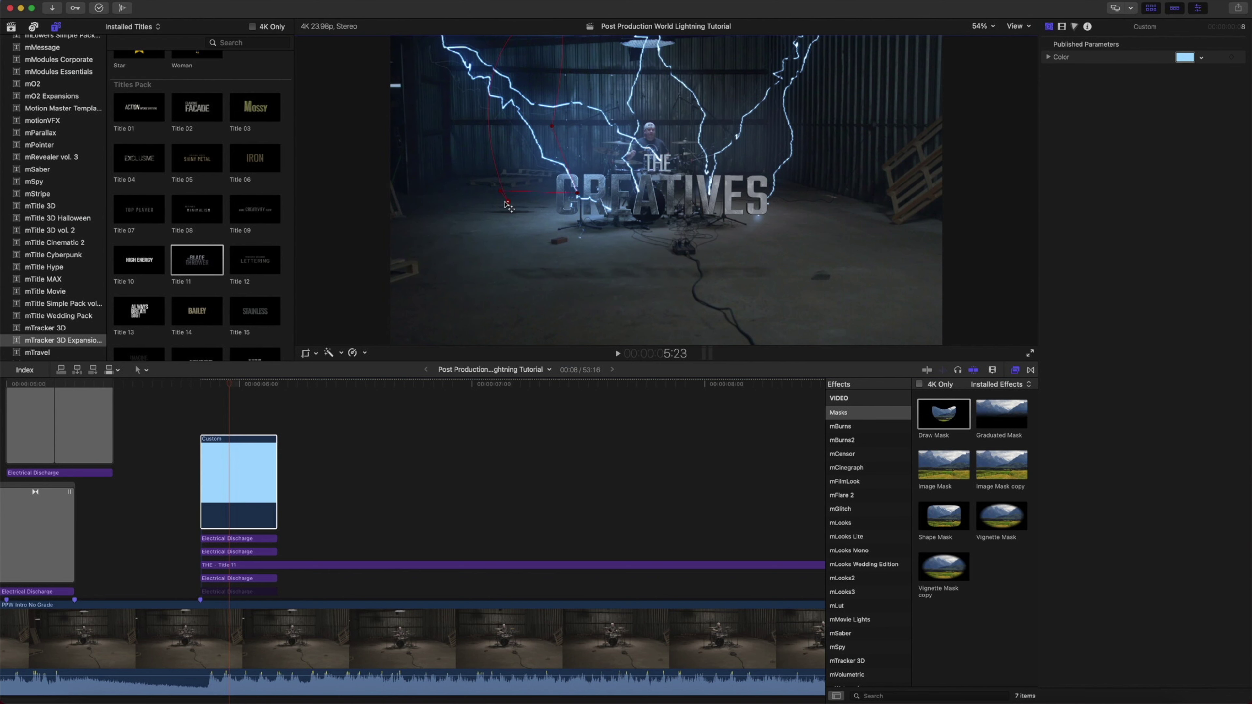
drag(502, 191, 496, 189)
click(518, 202)
click(795, 213)
drag(796, 213, 801, 225)
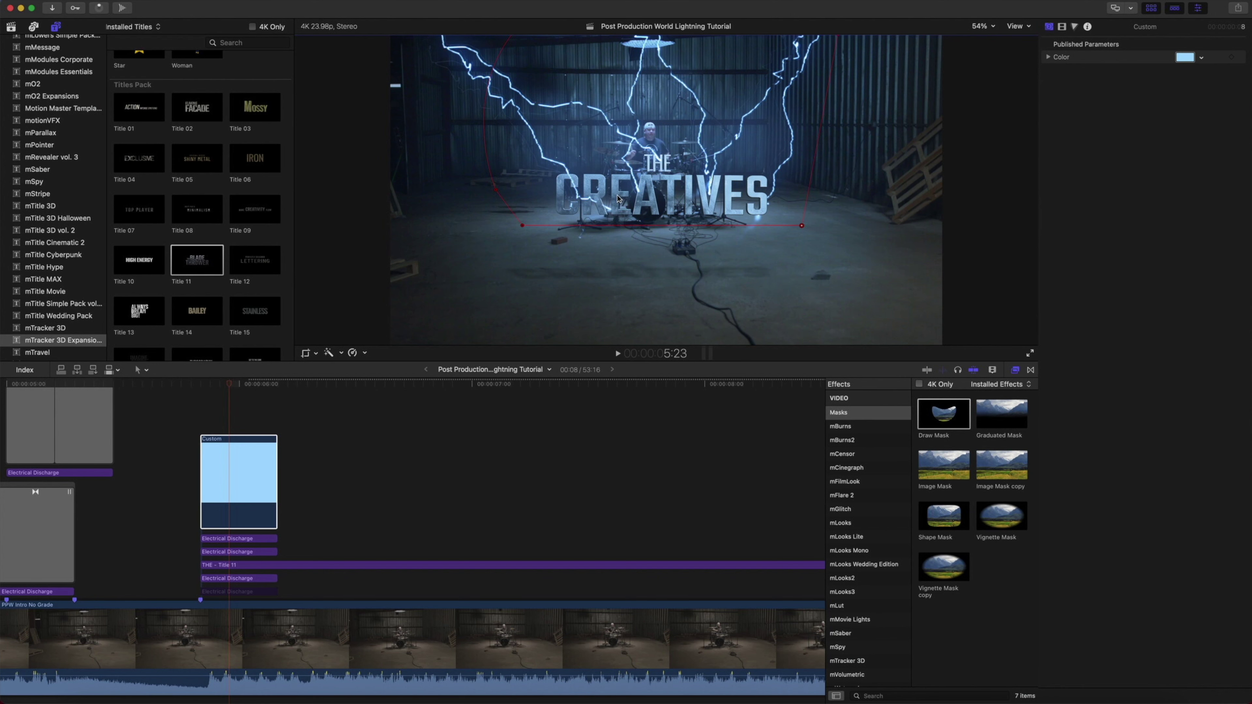
click(230, 543)
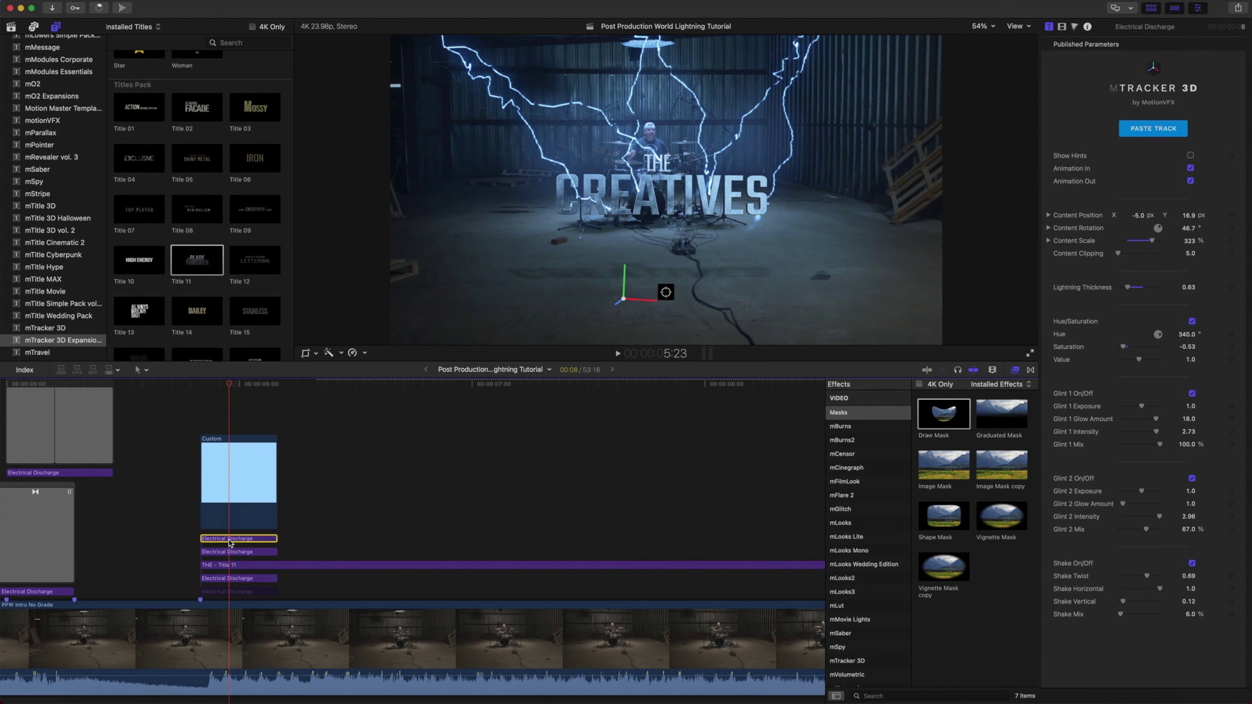
- Move a lightning clip up a lane and shrink the bolt above it to 129% content scale
drag(228, 540, 231, 529)
click(231, 528)
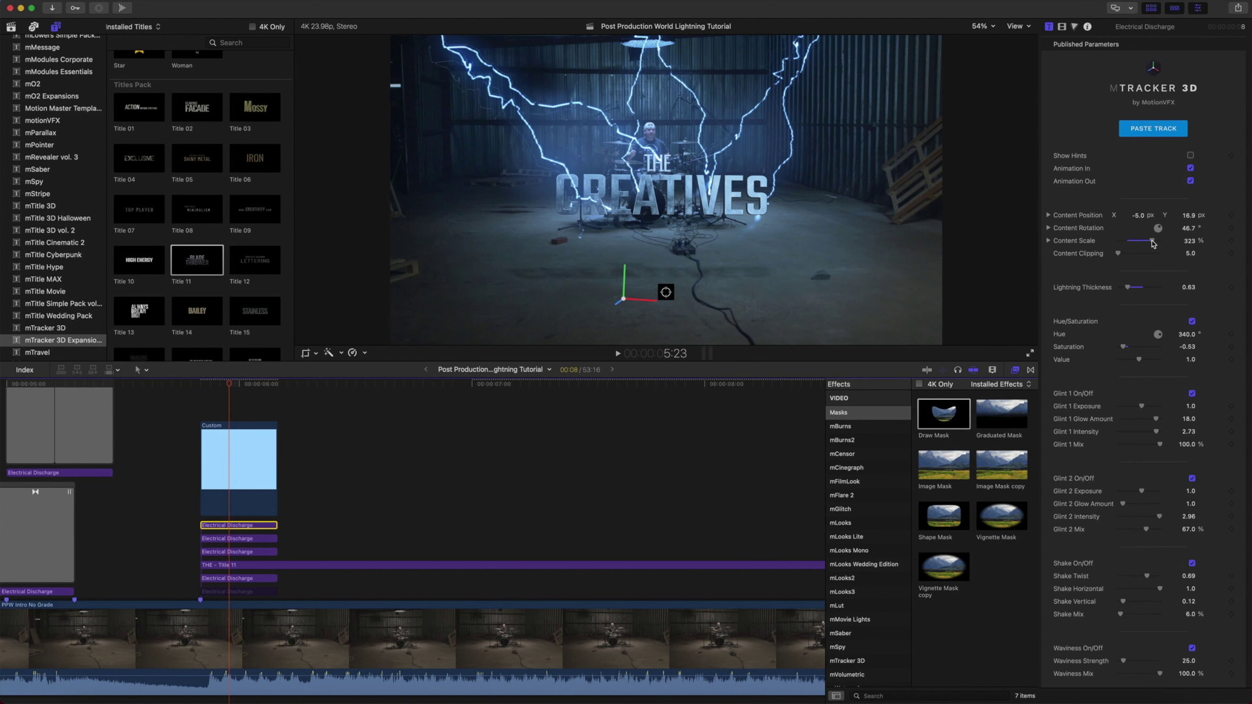
drag(1151, 241, 1140, 241)
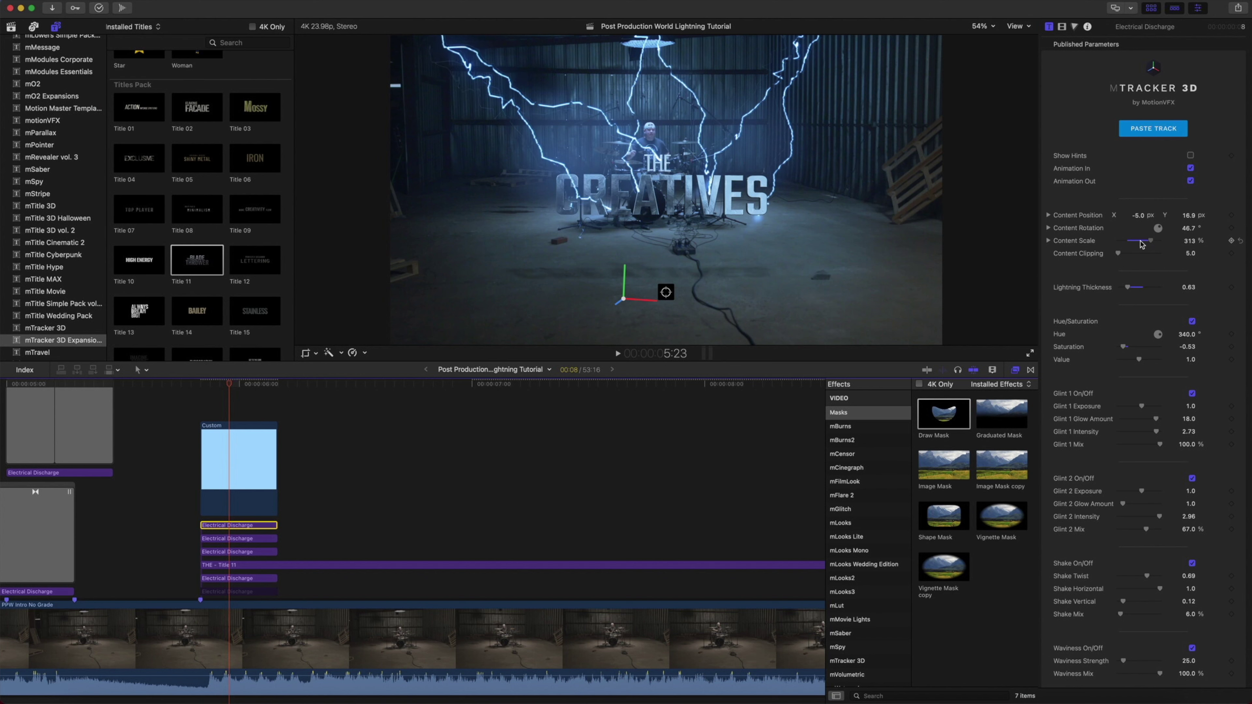
drag(1141, 242, 1139, 215)
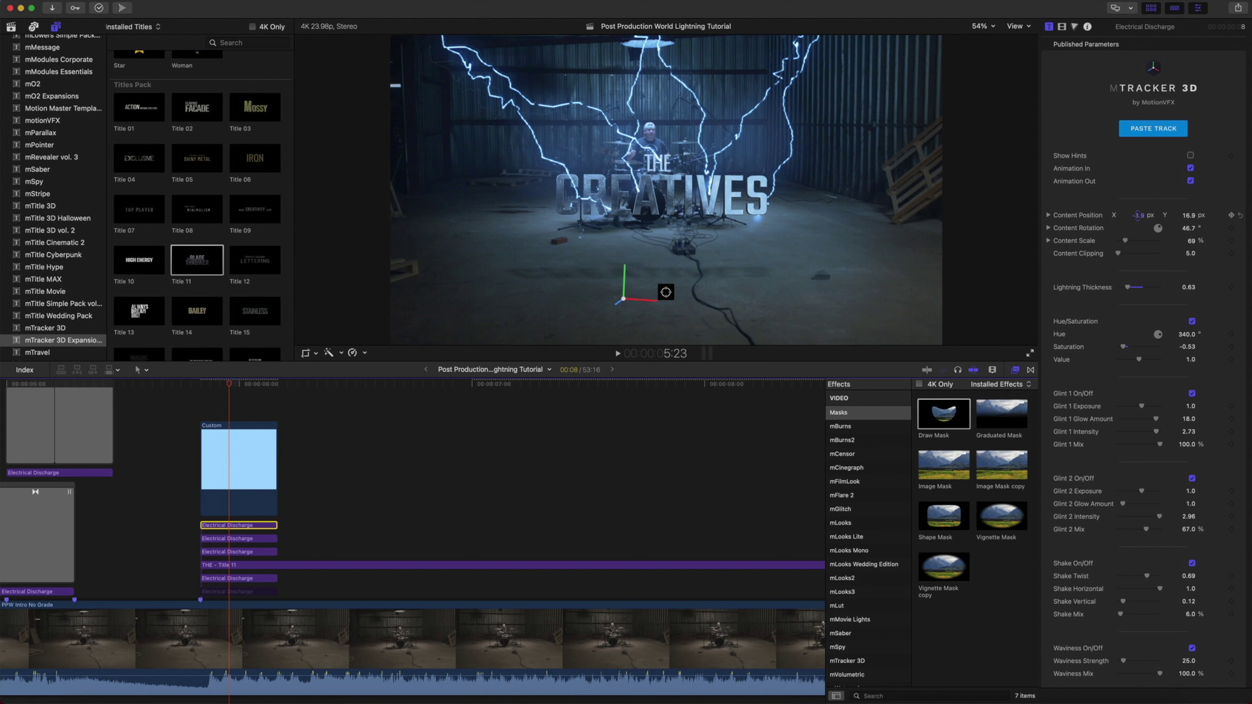
- Rotate the lightning bolt's content to exactly 90°
drag(1188, 227, 1189, 228)
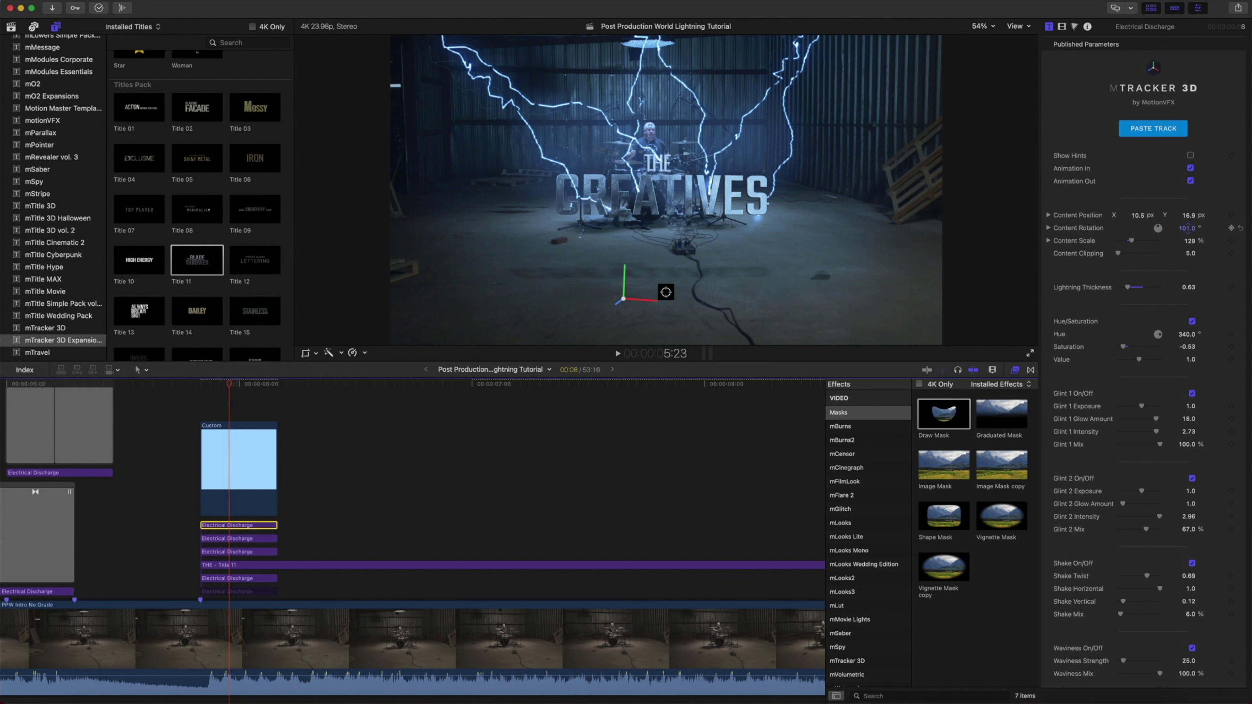
drag(1189, 228, 1189, 228)
click(1186, 228)
- Nudge the bolt's position to Y 18.2 px and stack its clip on a higher lane
drag(1137, 218, 1137, 218)
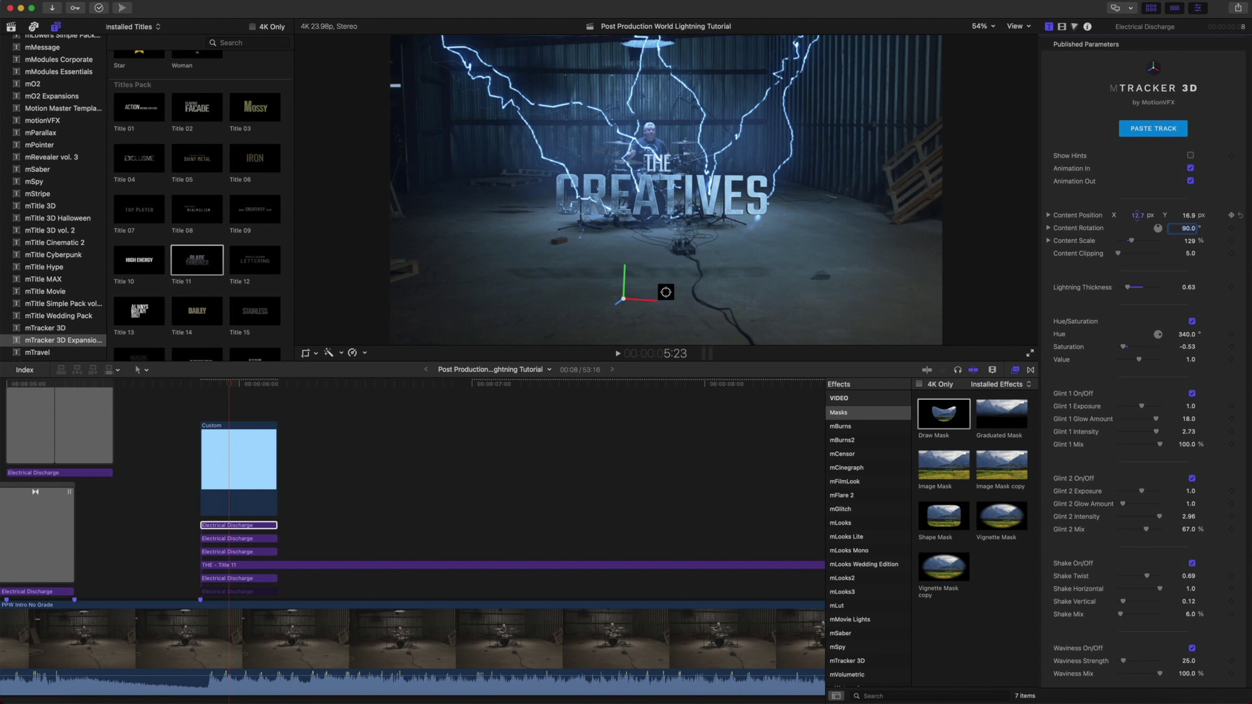
drag(1137, 218, 1187, 215)
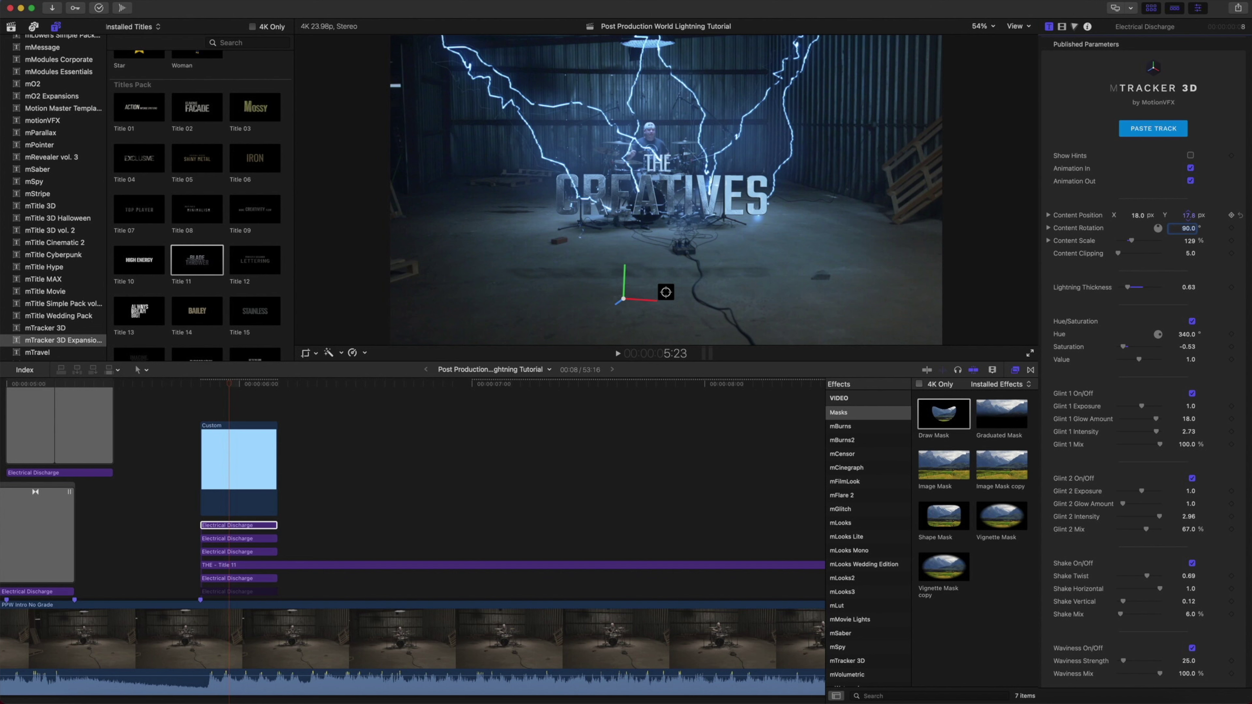
drag(1187, 216, 1187, 216)
click(233, 525)
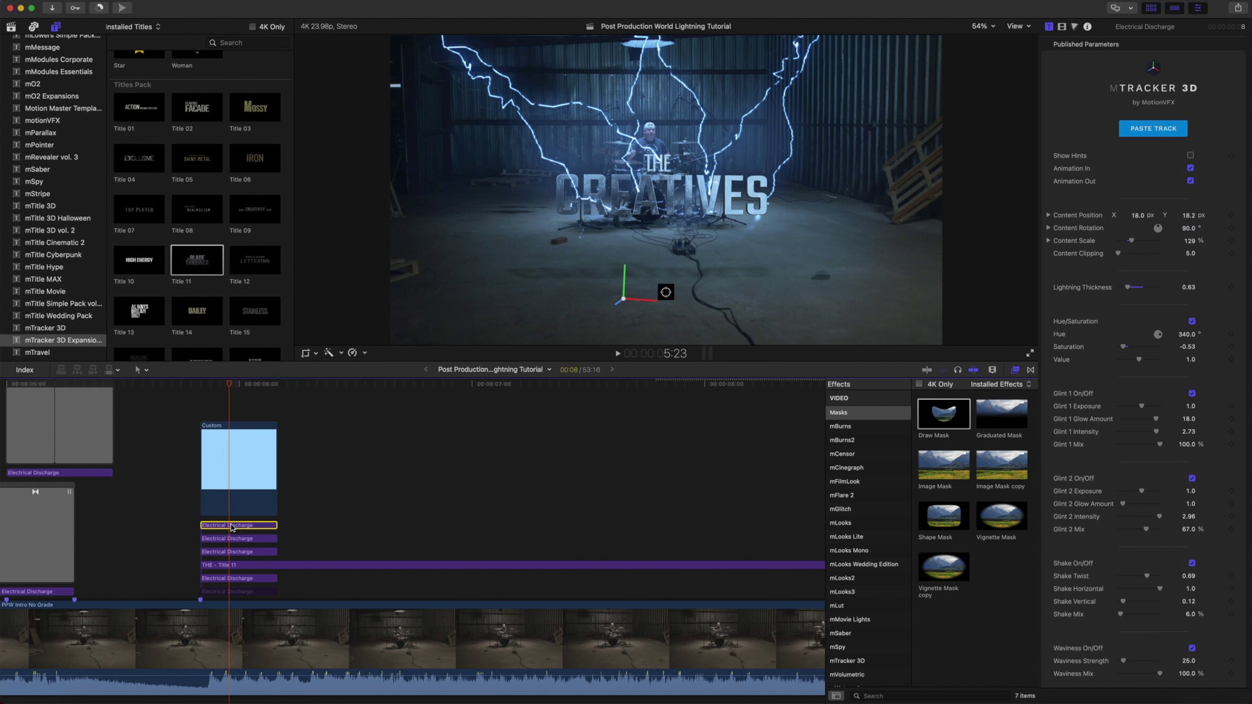
drag(233, 527, 241, 516)
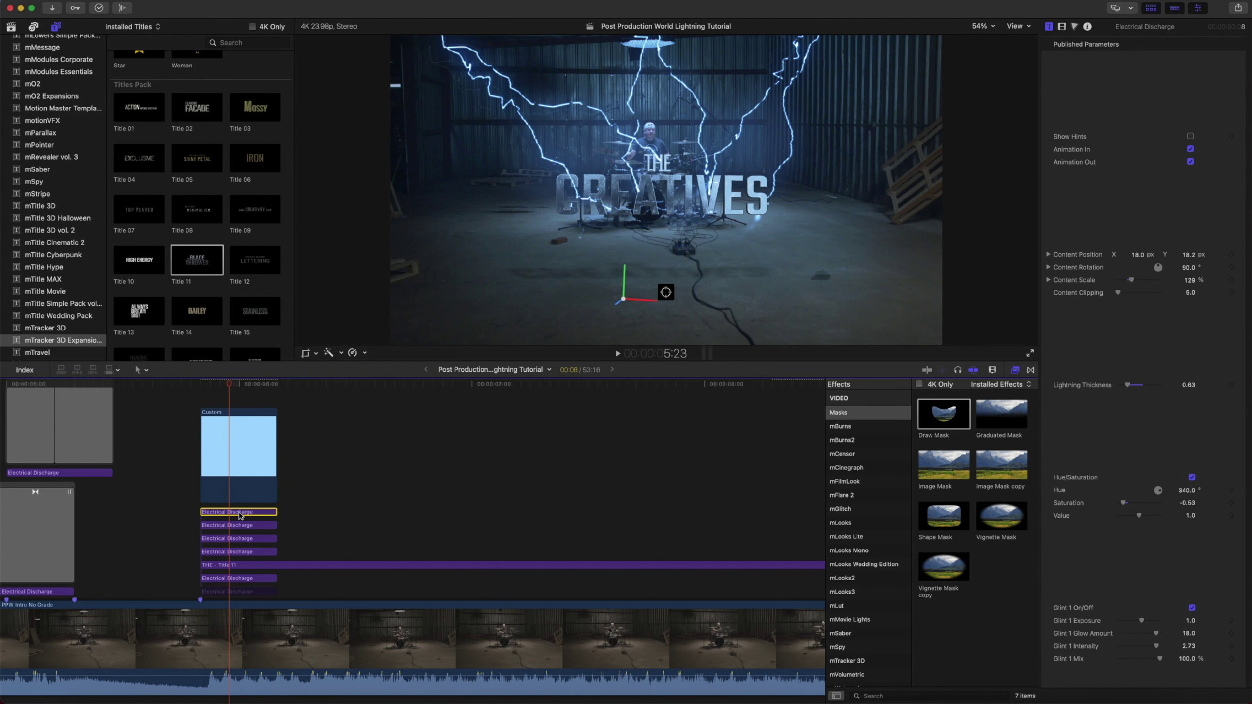
- Set the duplicate bolt's content rotation to -90 and nudge its X position slightly lower
click(231, 444)
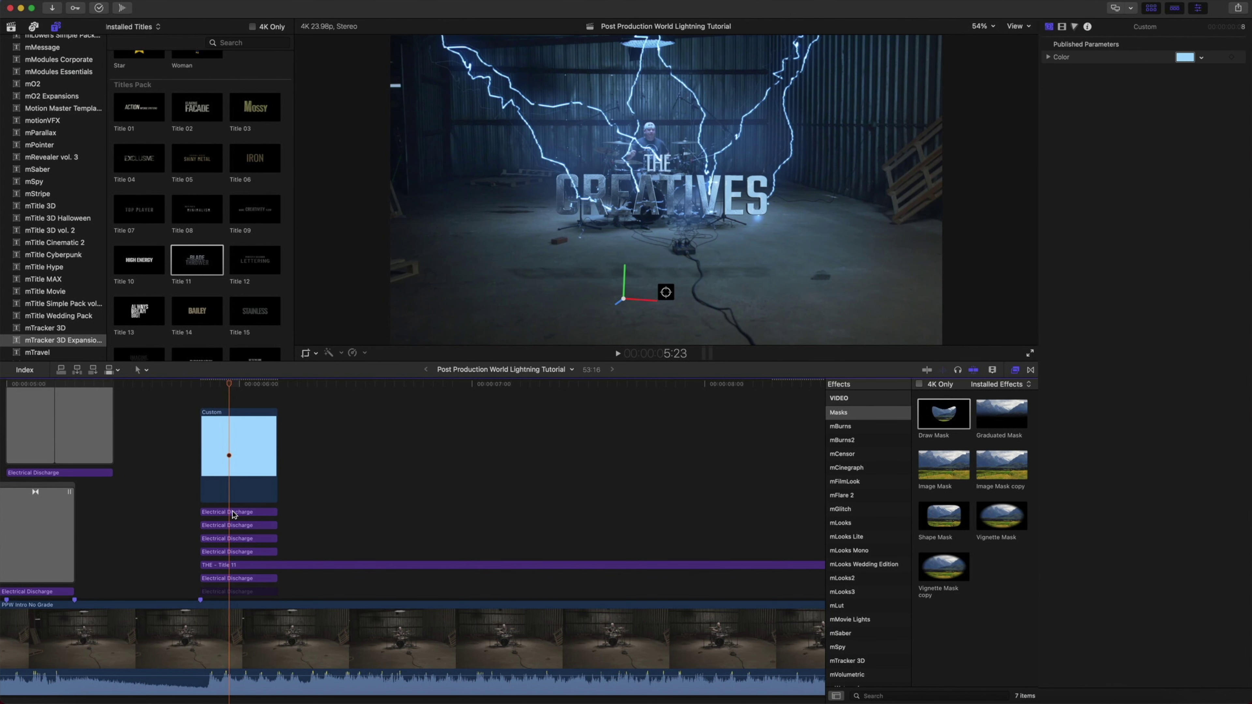
click(234, 515)
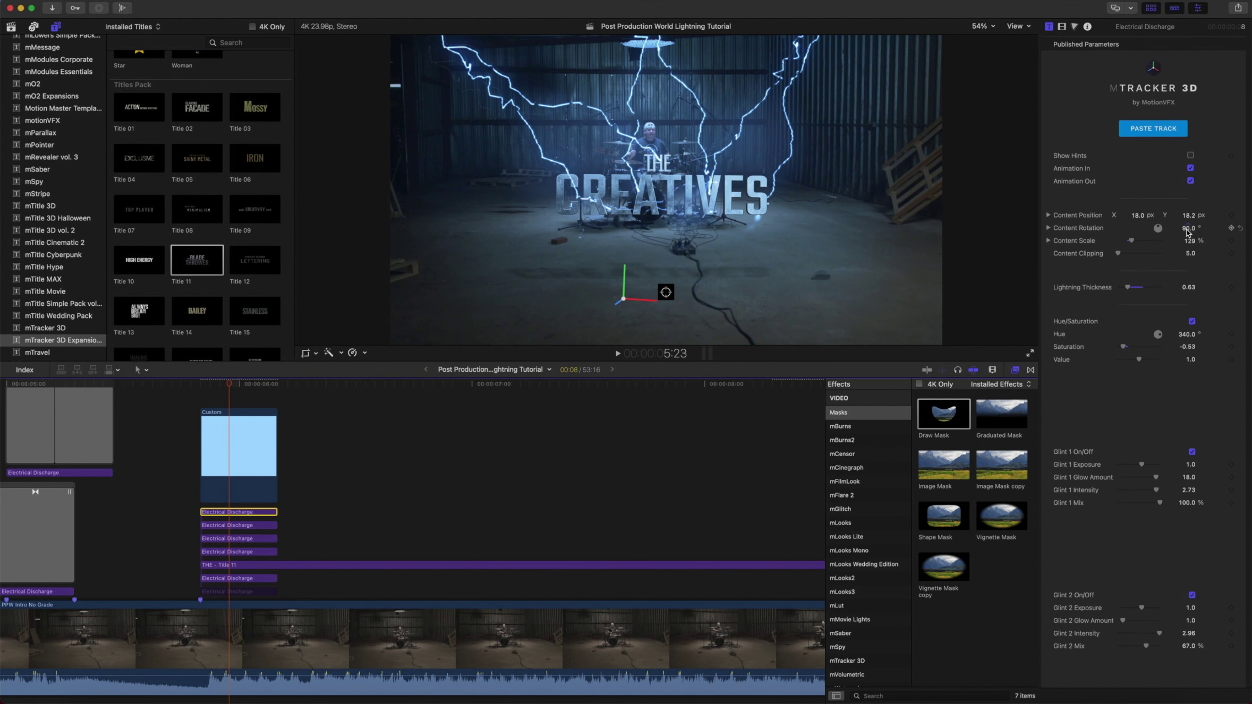
click(1187, 231)
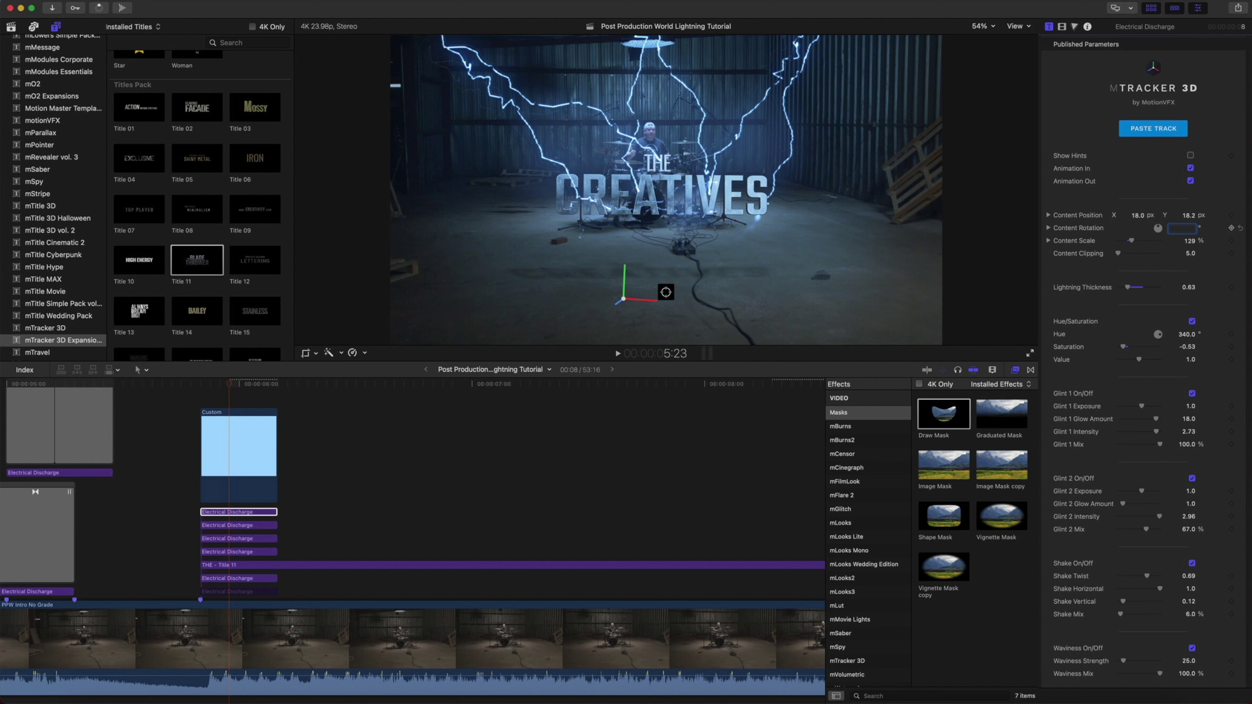
text(-90)
key(Return)
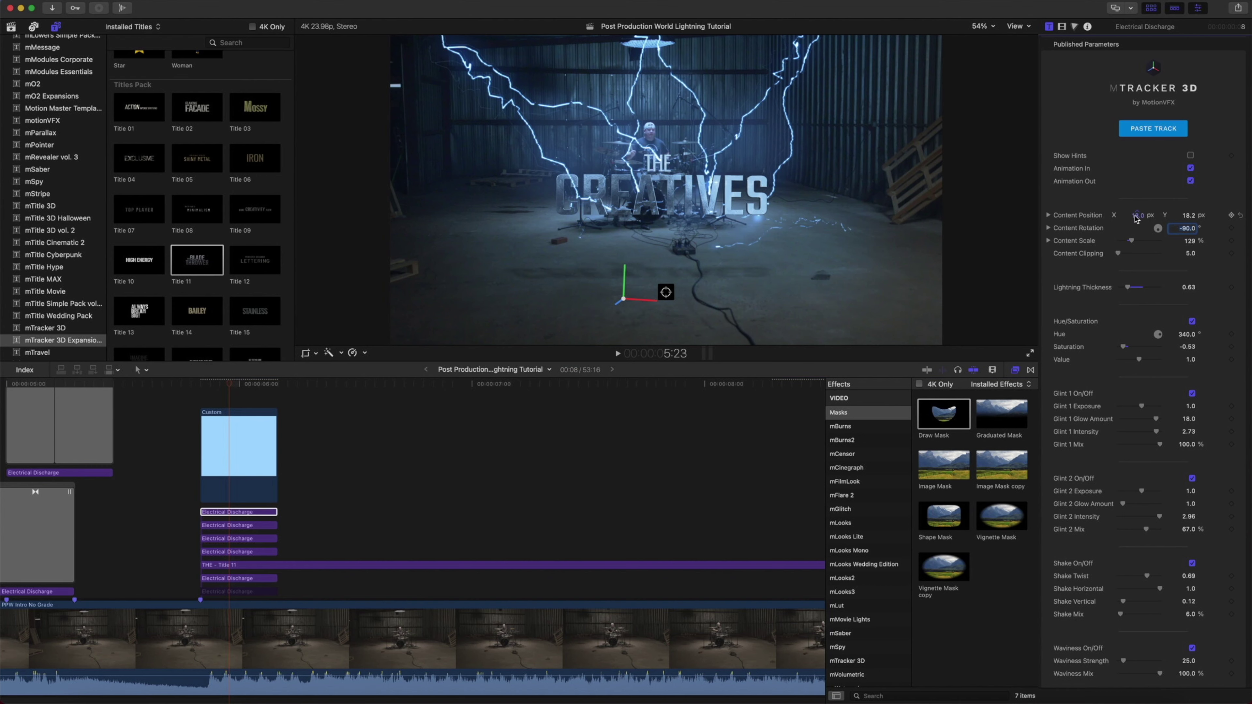
drag(1138, 215, 1132, 215)
scroll(461, 432, left, 5)
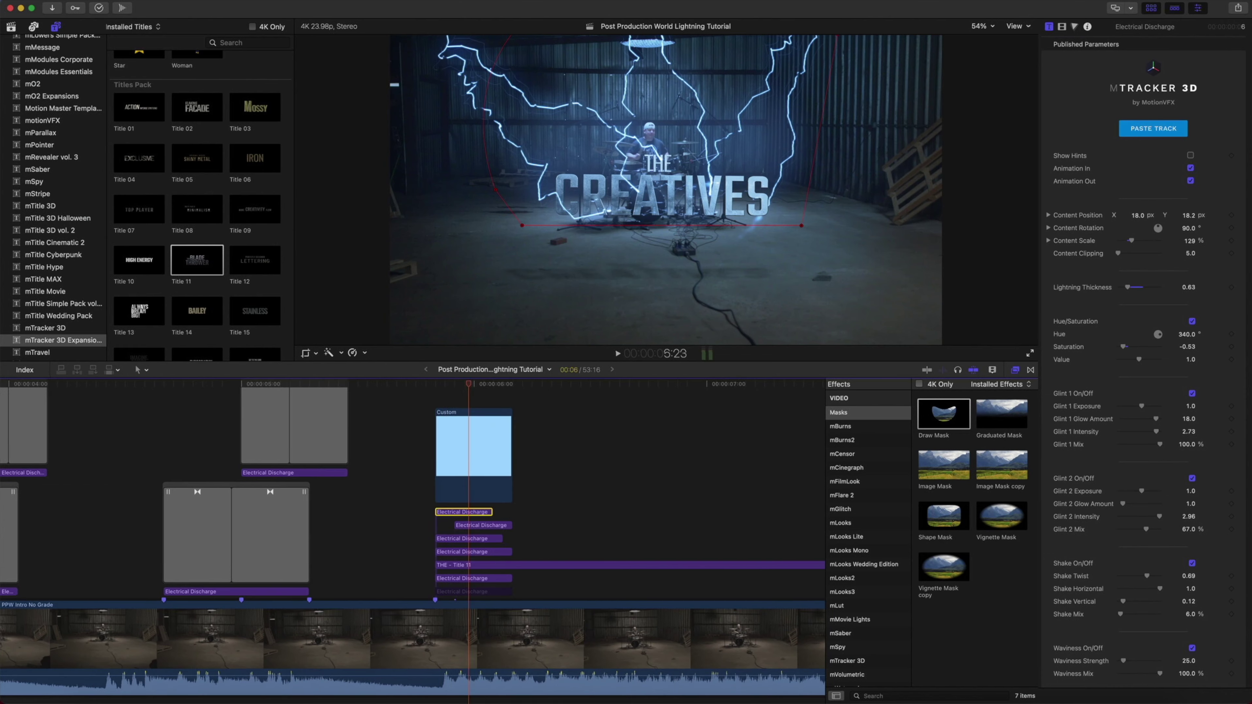
click(461, 433)
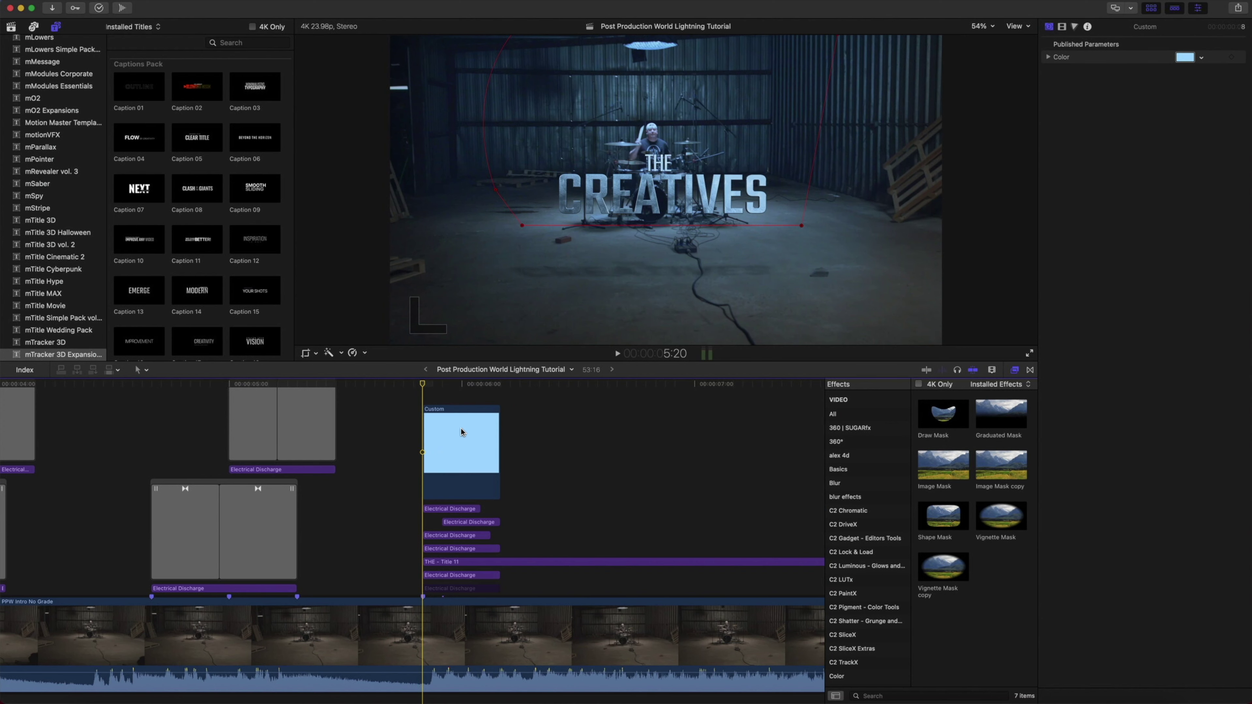
- Copy the drum footage's camera track and trim one frame from Title 11's start
scroll(461, 427, left, 2)
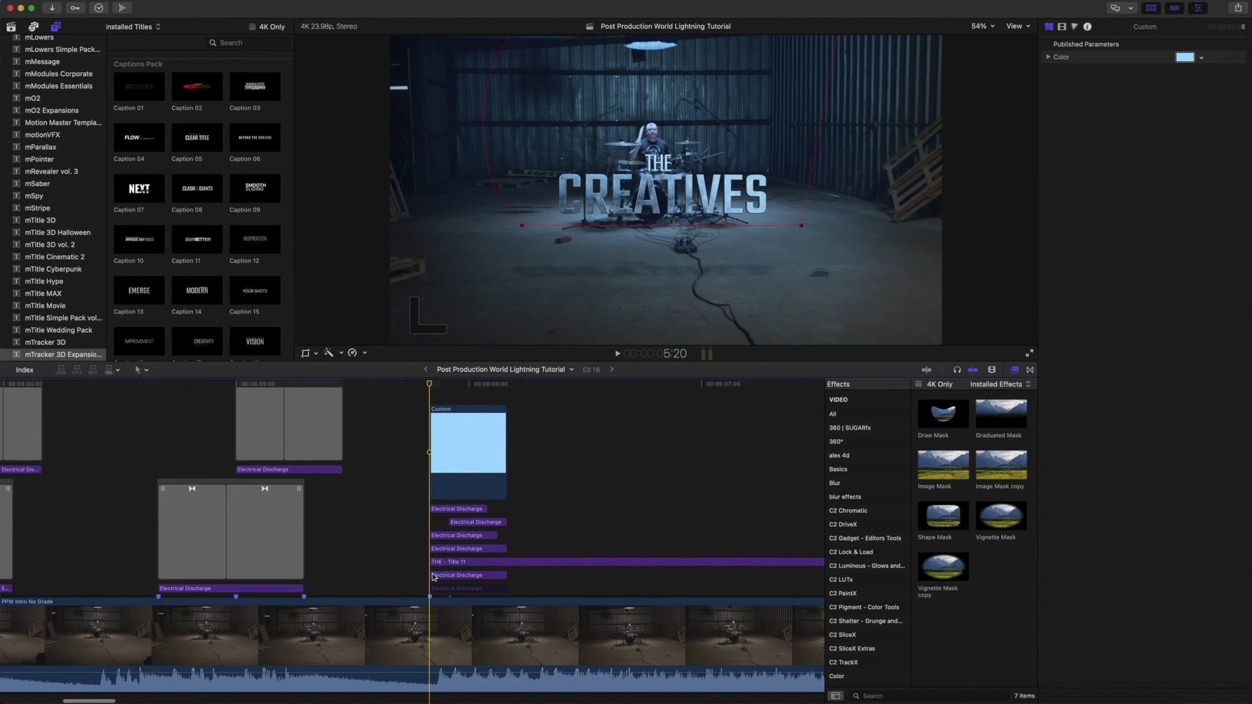
click(431, 640)
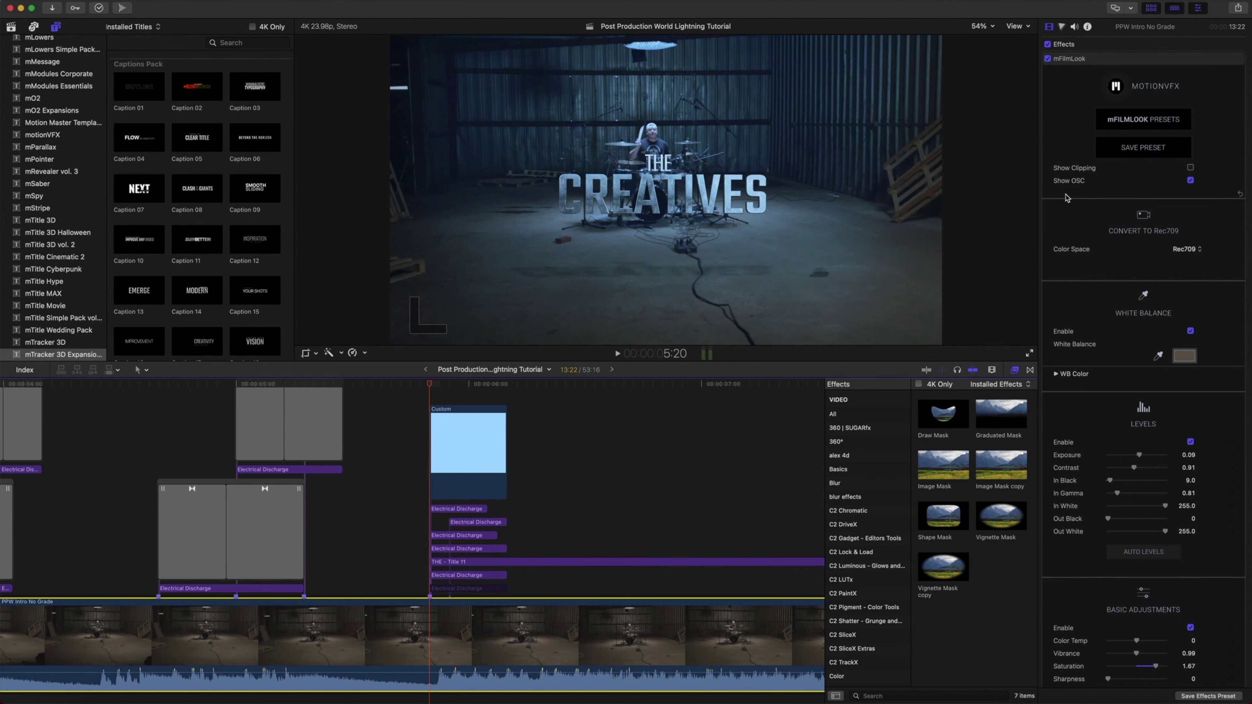
scroll(1080, 200, down, 10)
scroll(1080, 200, up, 10)
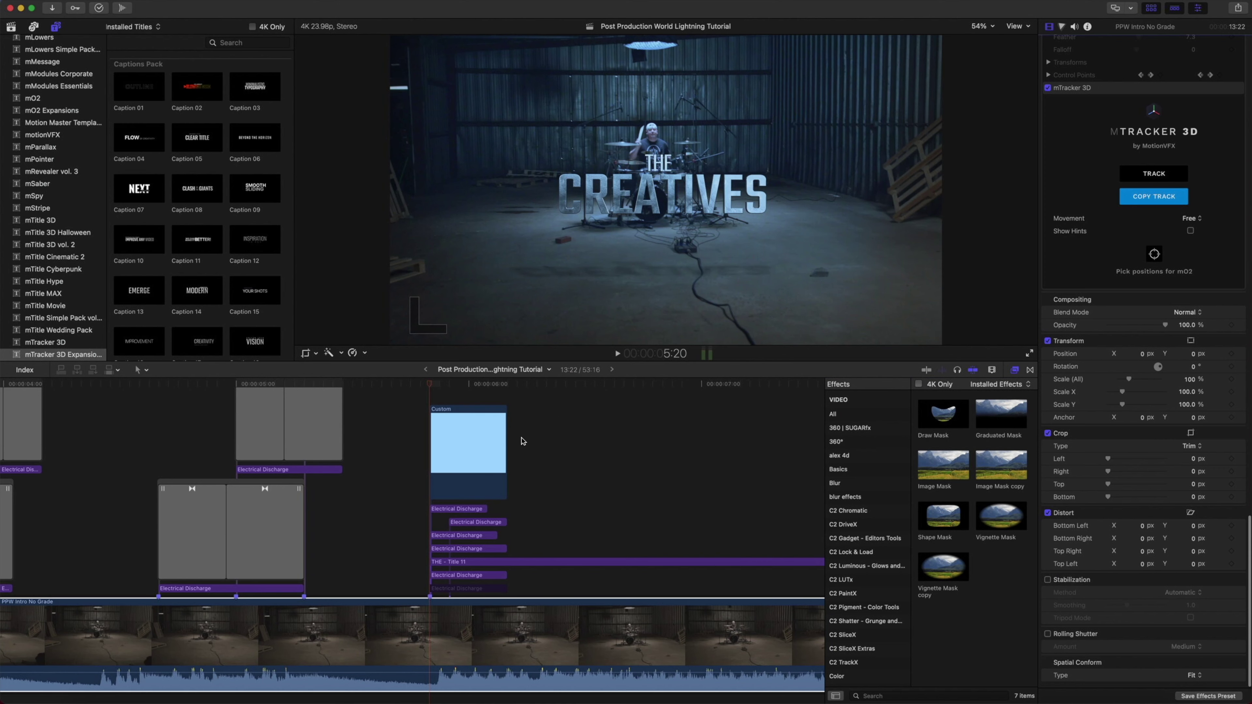
click(437, 565)
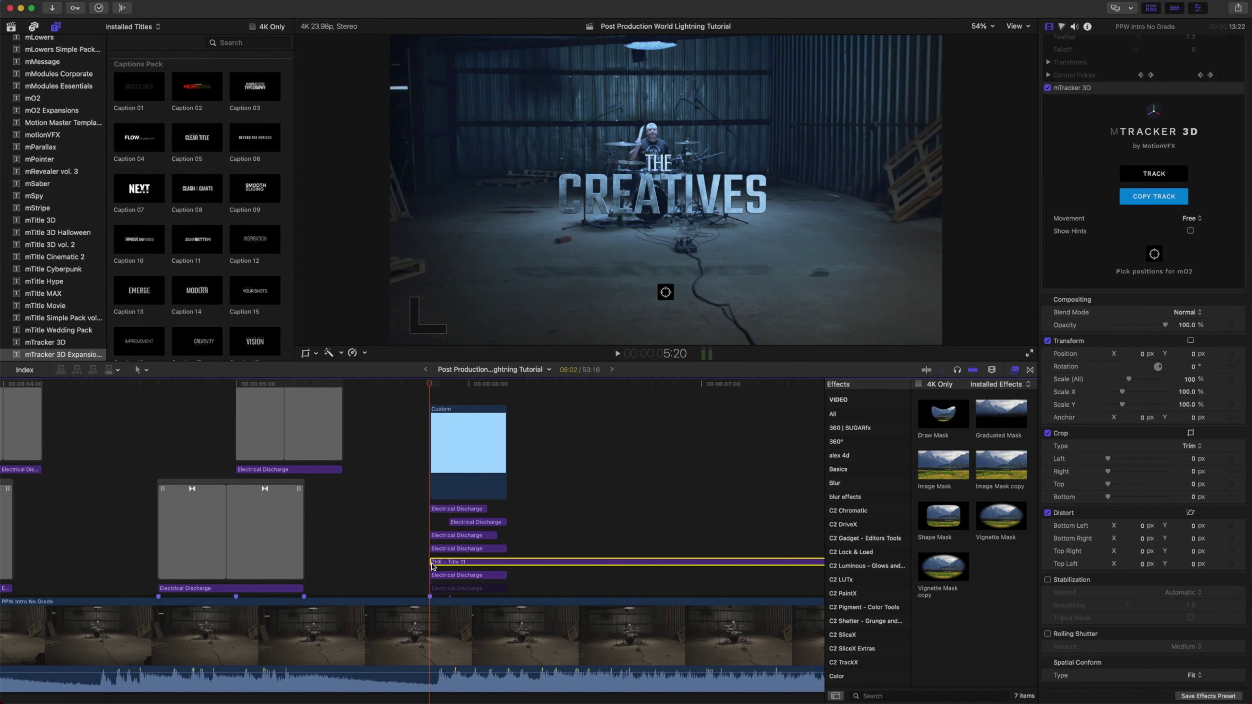
drag(432, 563, 441, 562)
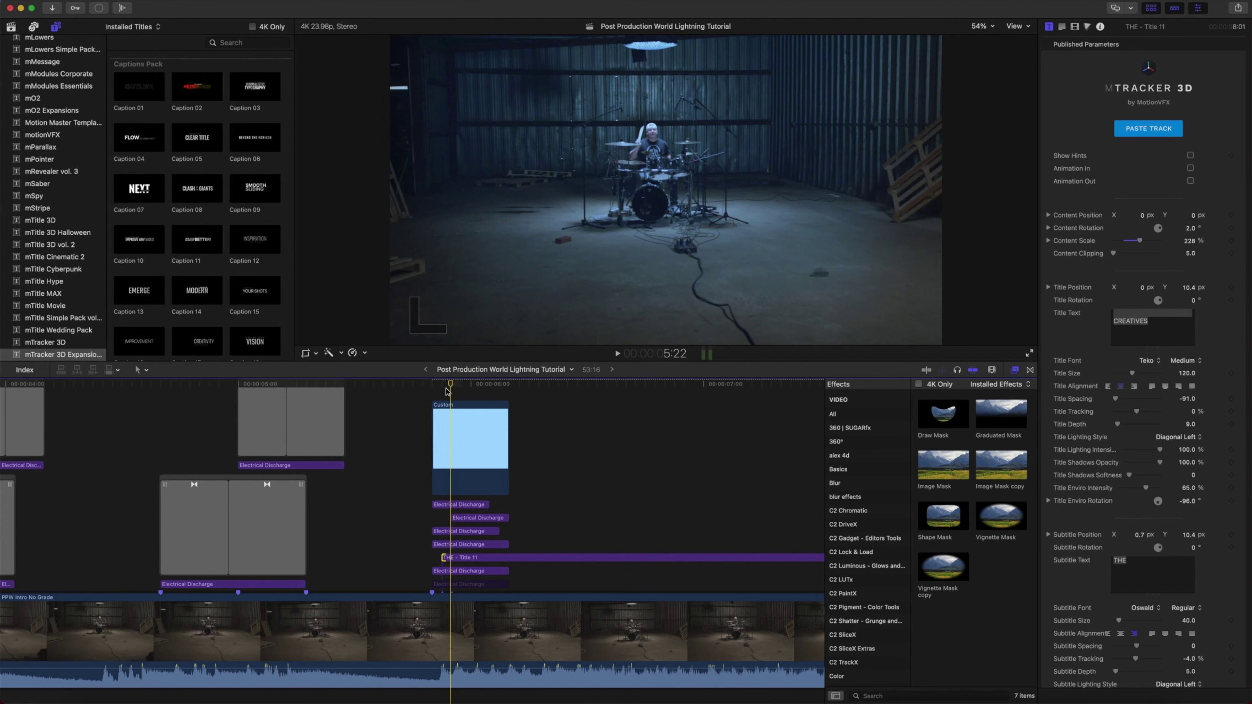
- Paste the saved camera track onto the 'THE - Title 11' clip and confirm
scroll(449, 552, up, 1)
click(449, 562)
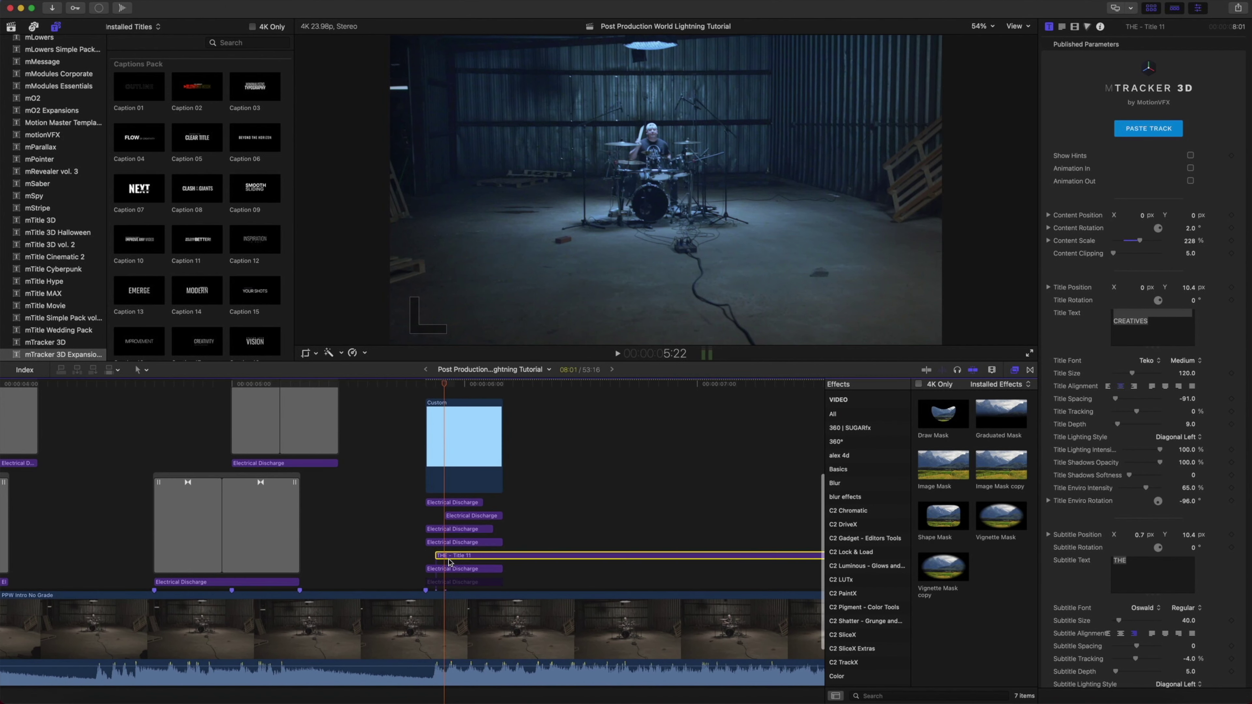
click(1142, 129)
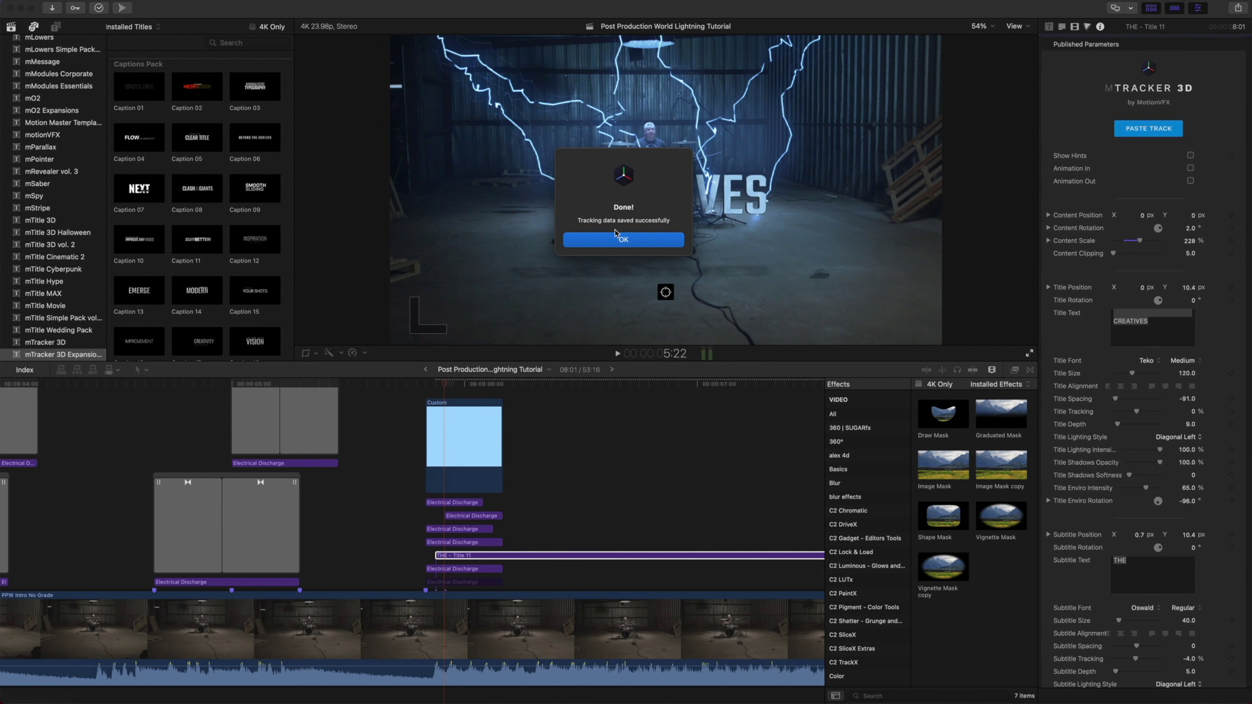
click(612, 240)
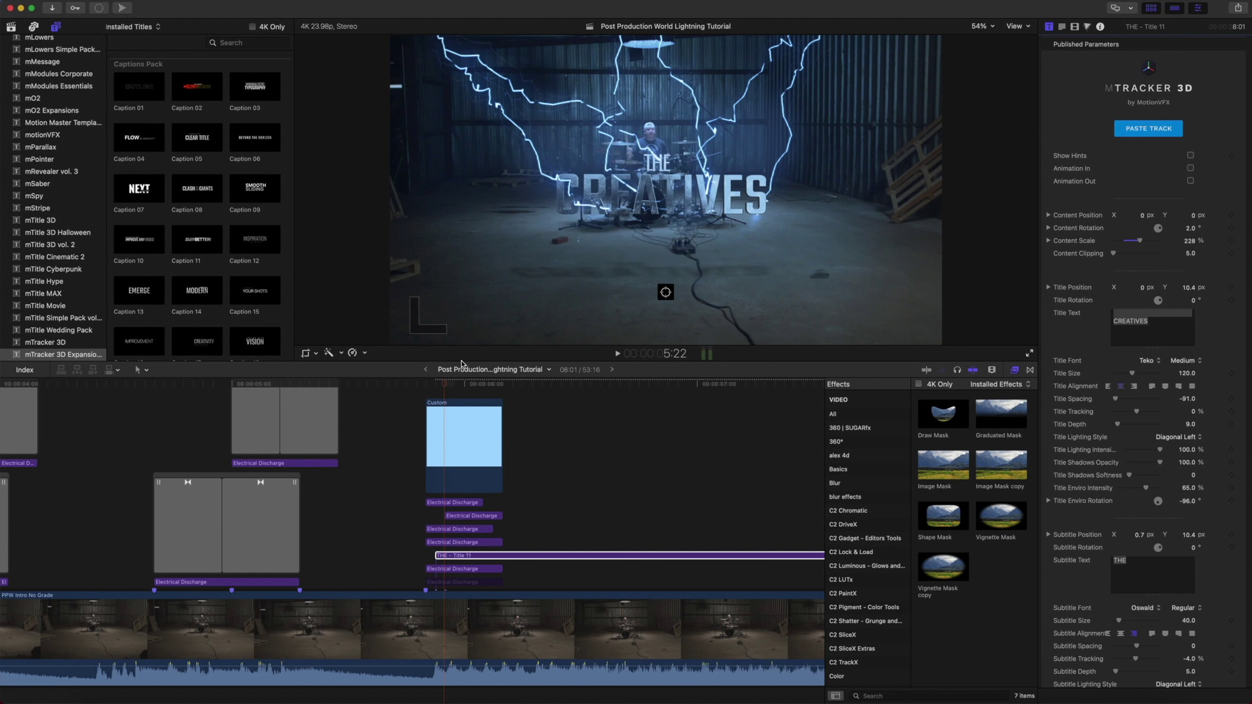
click(439, 435)
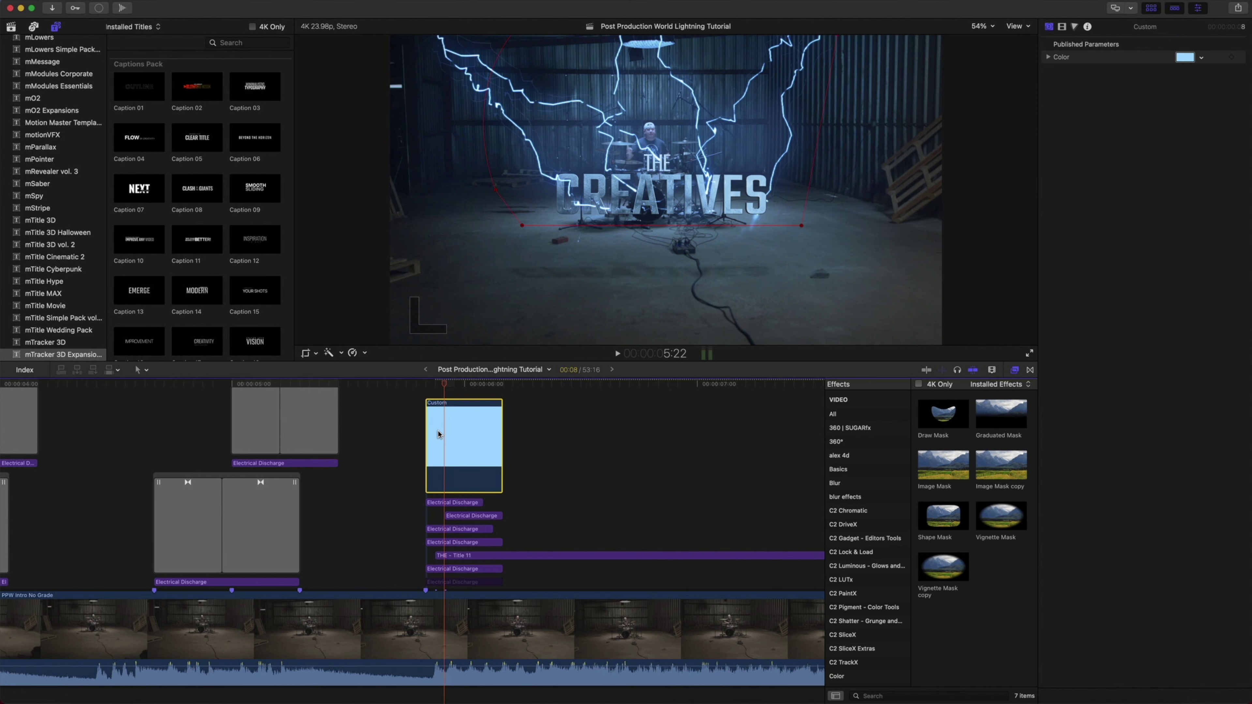
- Undo the Custom overlay change and step back and forth to the lightning's first frame
key(super+z)
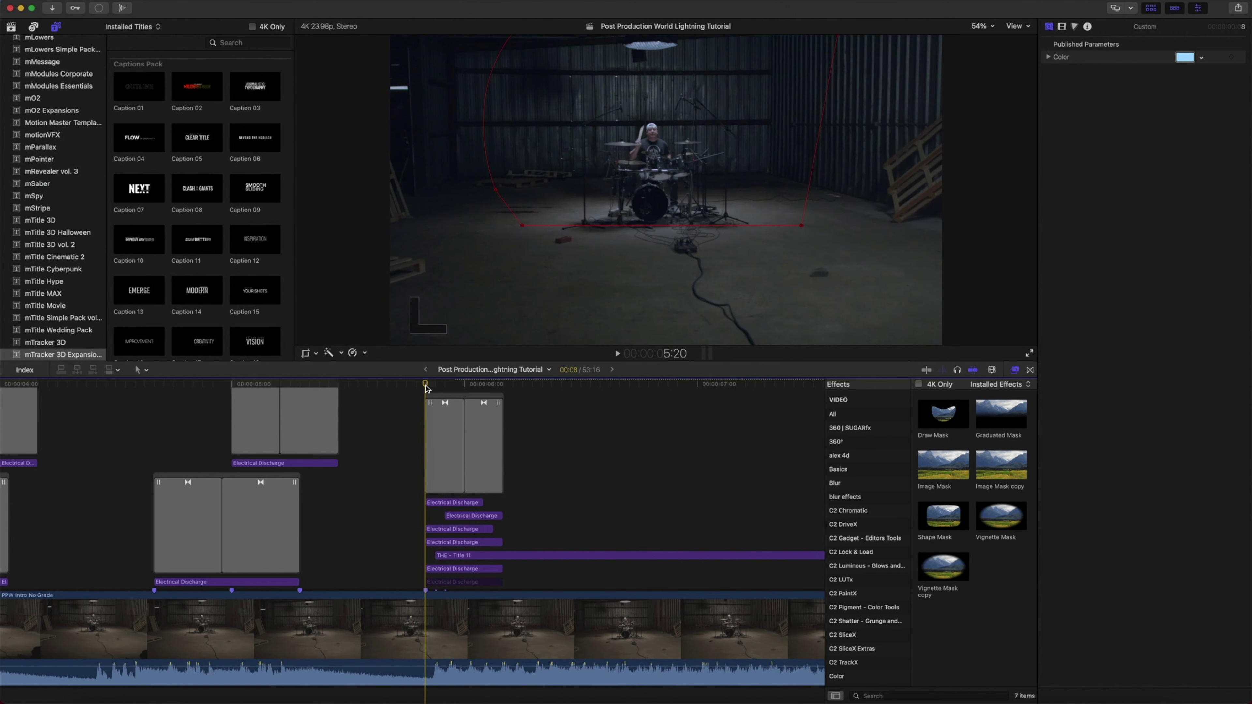
key(Right)
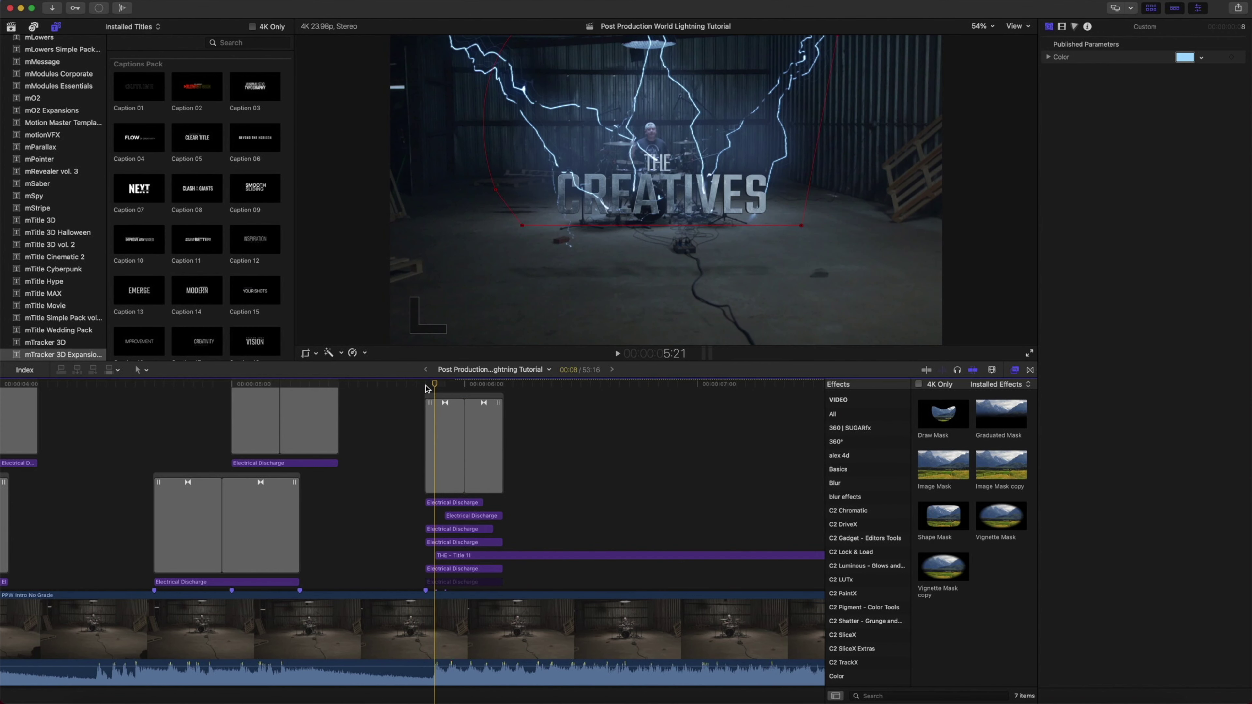
key(Left)
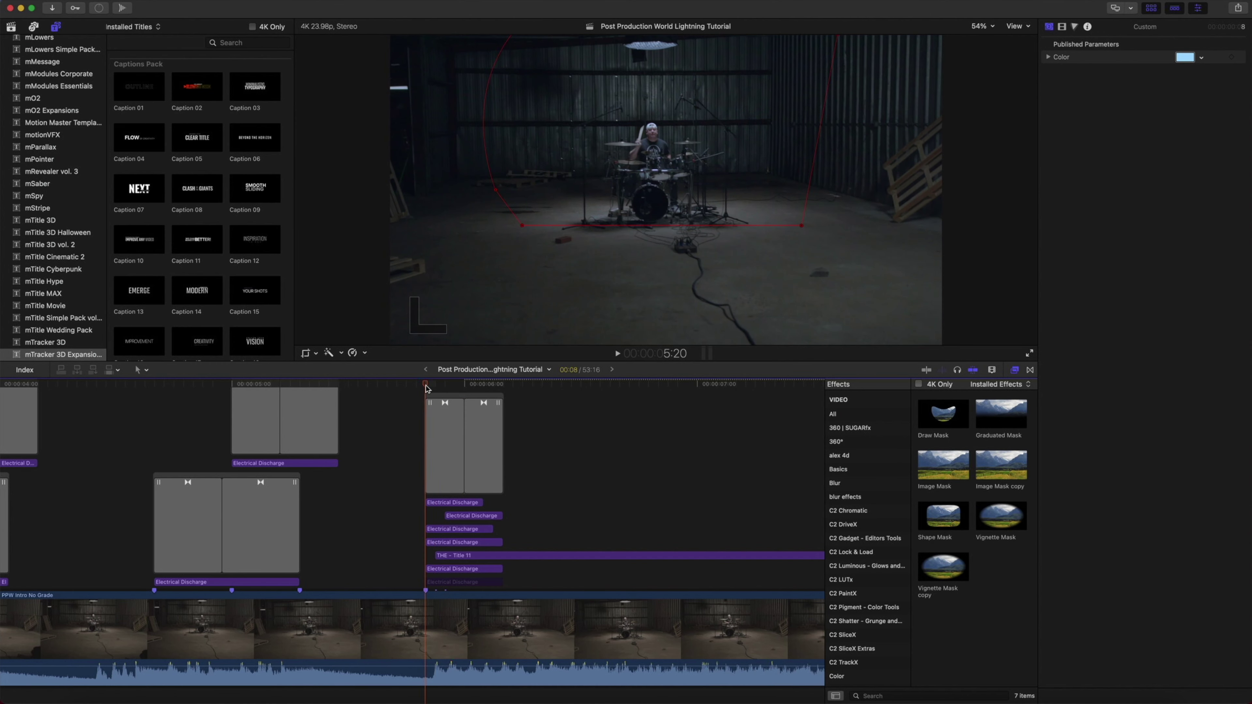
key(Right)
key(Left)
key(Right)
- Step frame by frame through the lightning bolts, ending at 6:00
key(Right)
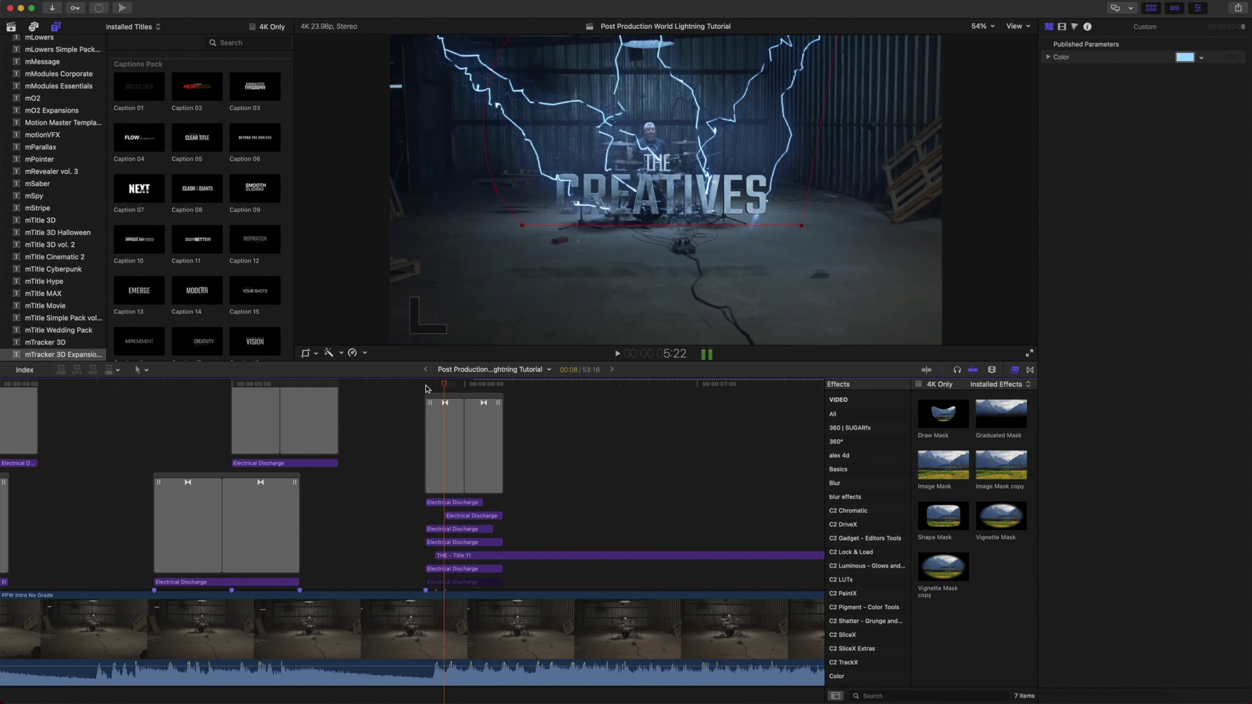
key(Right)
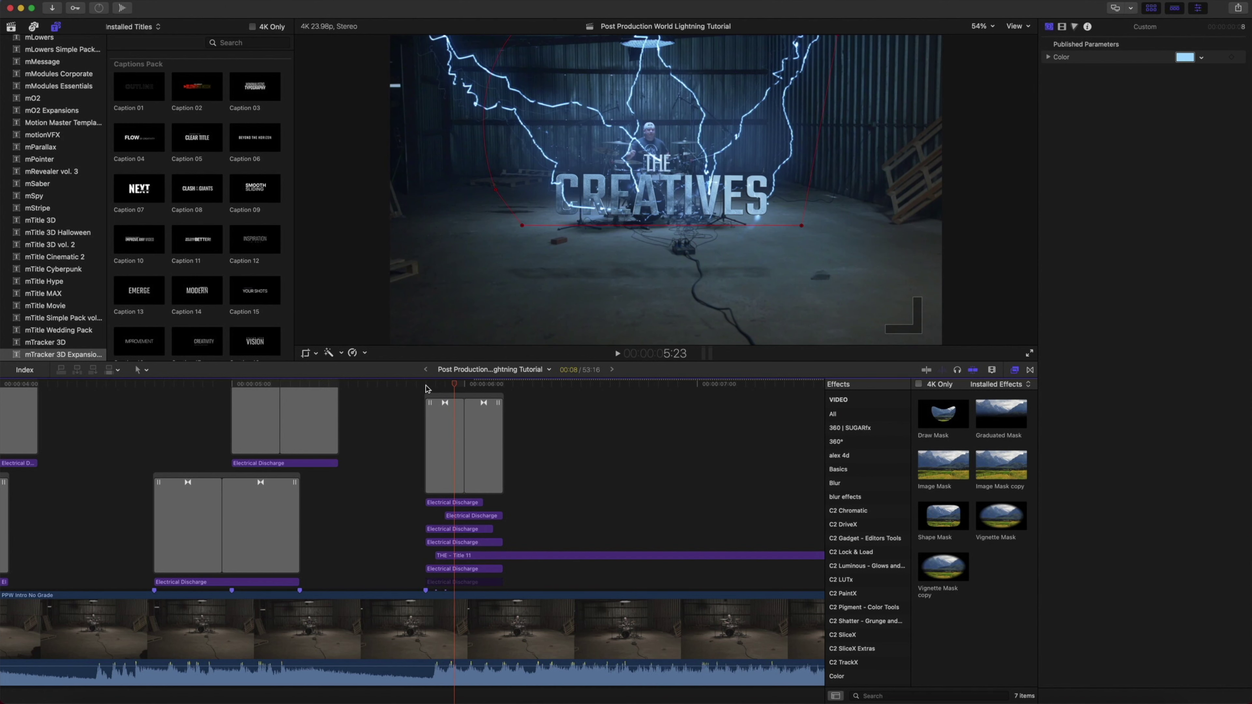
key(Right)
key(Right)
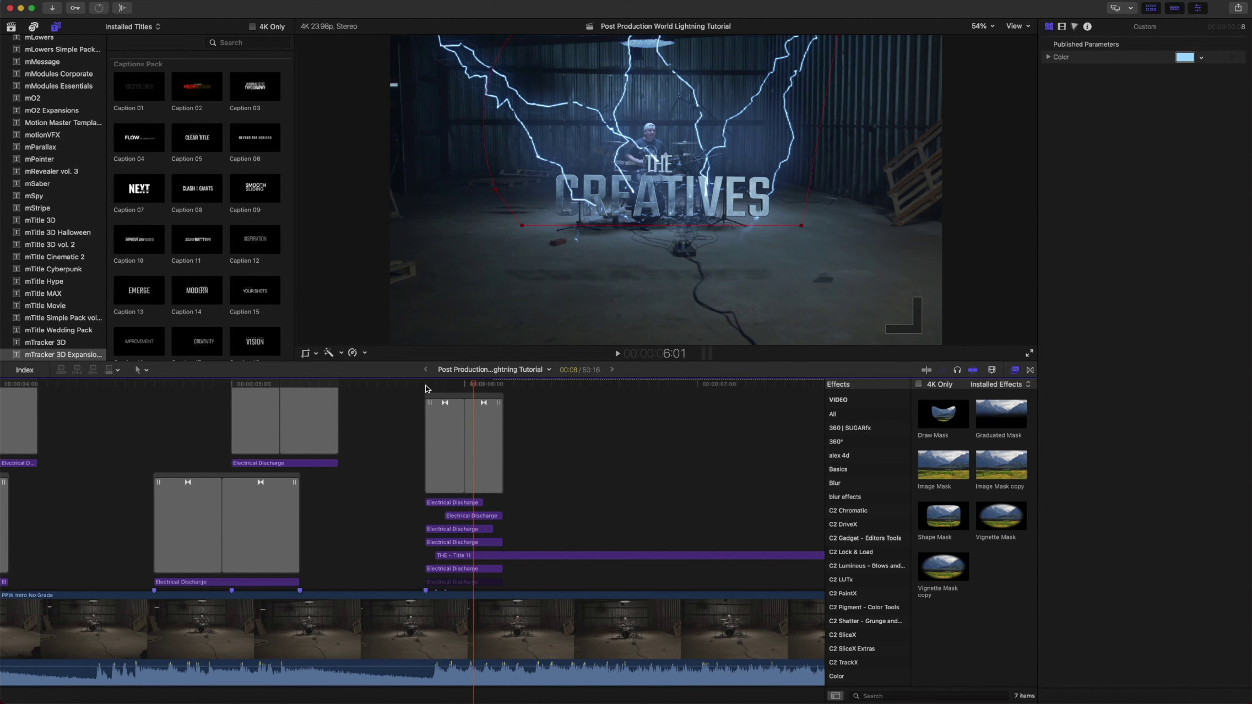
key(Right)
key(Right)
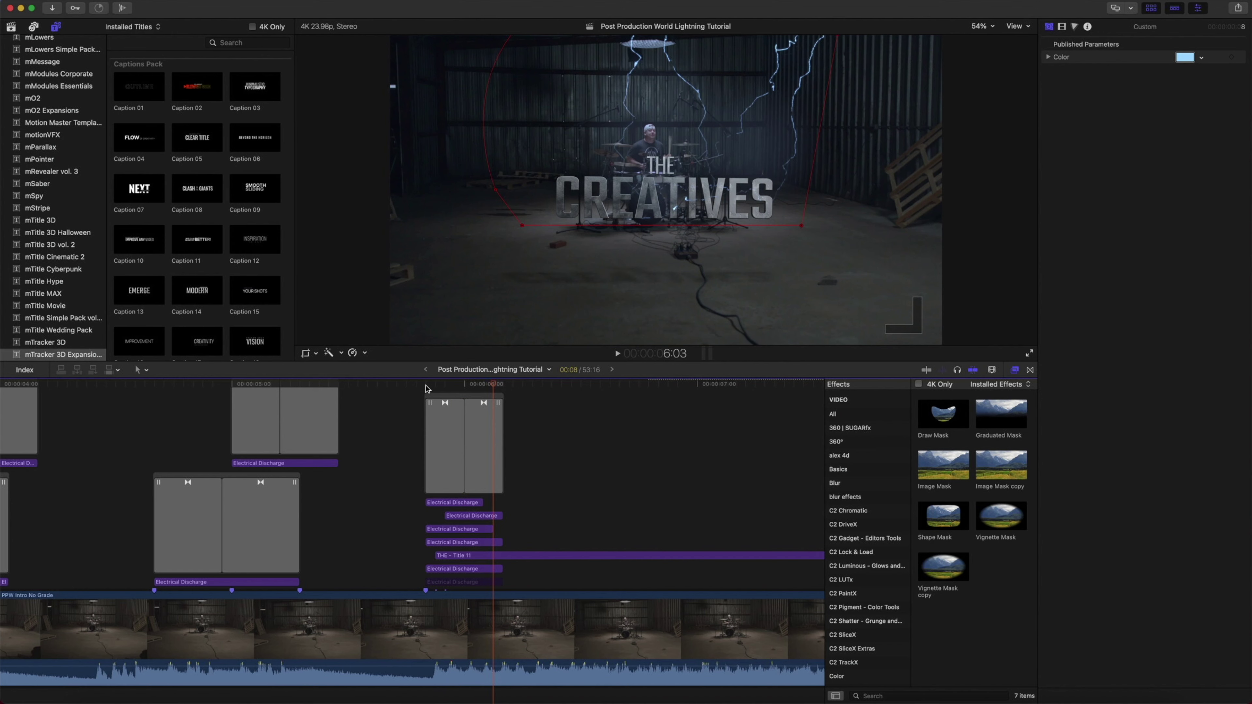
key(Right)
key(Left)
key(Left)
key(Left)
key(Left)
key(Left)
key(Left)
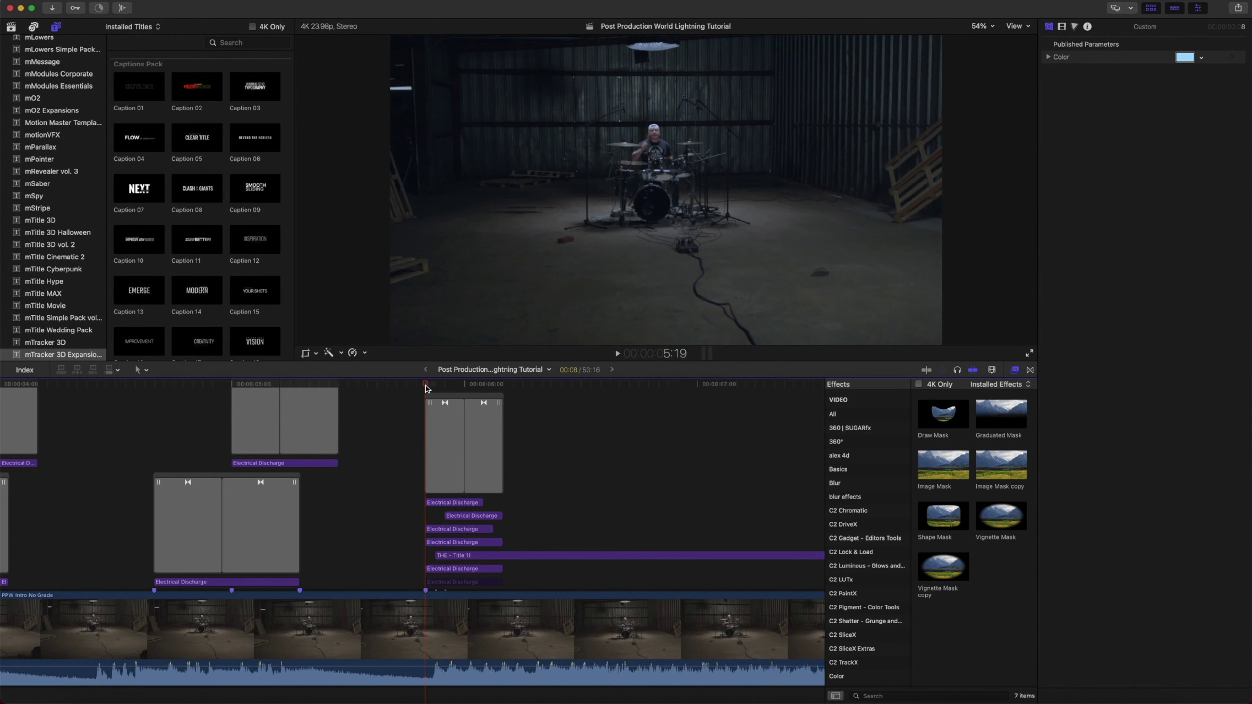
key(Right)
key(Right)
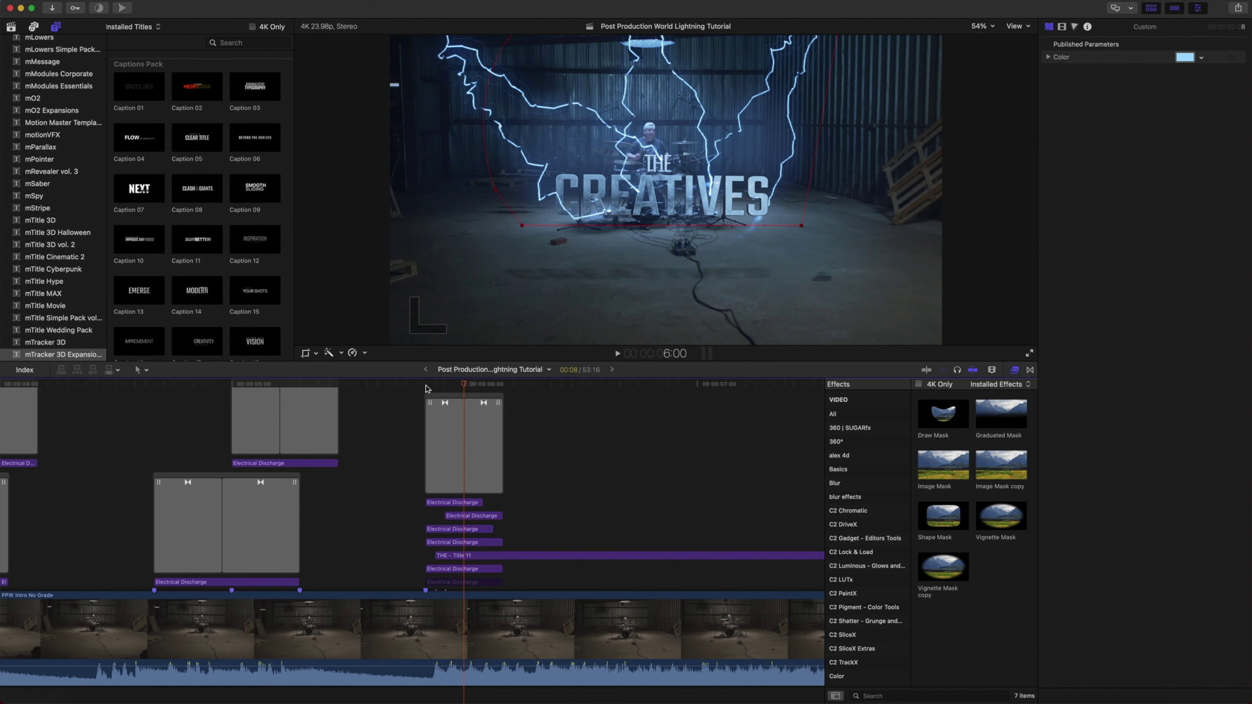
- Paste more Electrical Discharge clips at the playhead and jump to 6:15
scroll(427, 389, right, 5)
key(super+v)
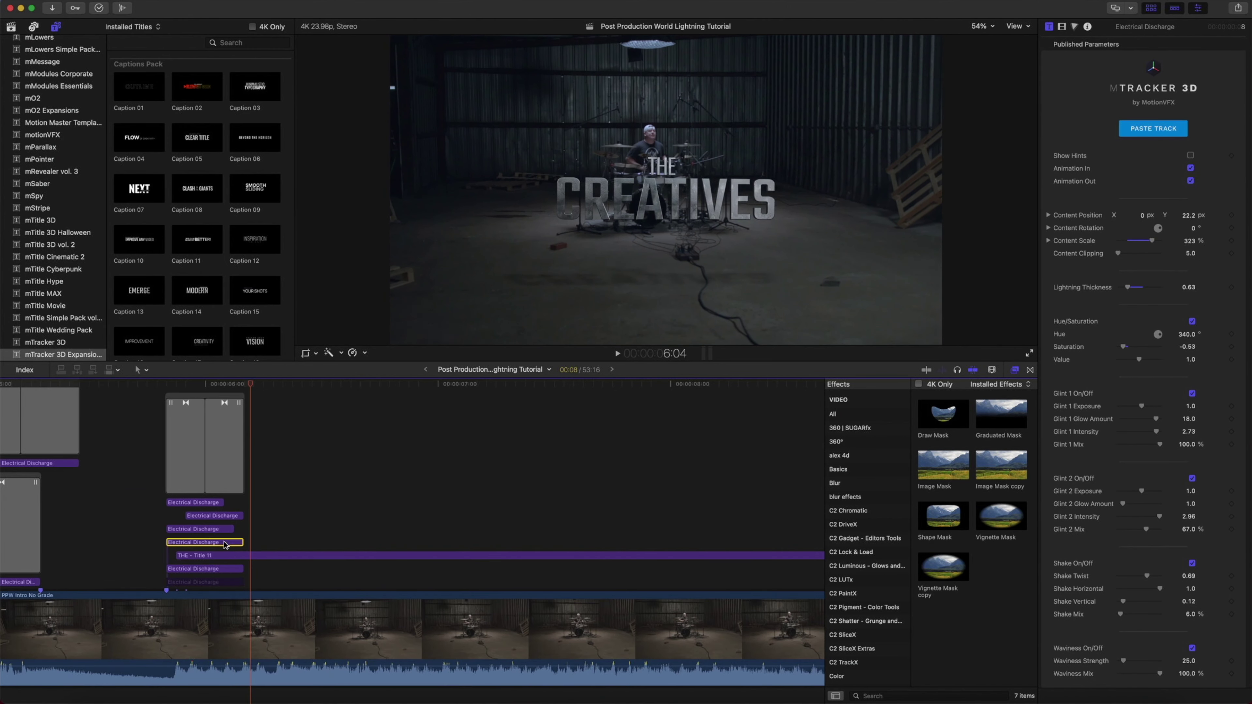
key(super+v)
key(Right)
key(Right)
key(Left)
key(super+v)
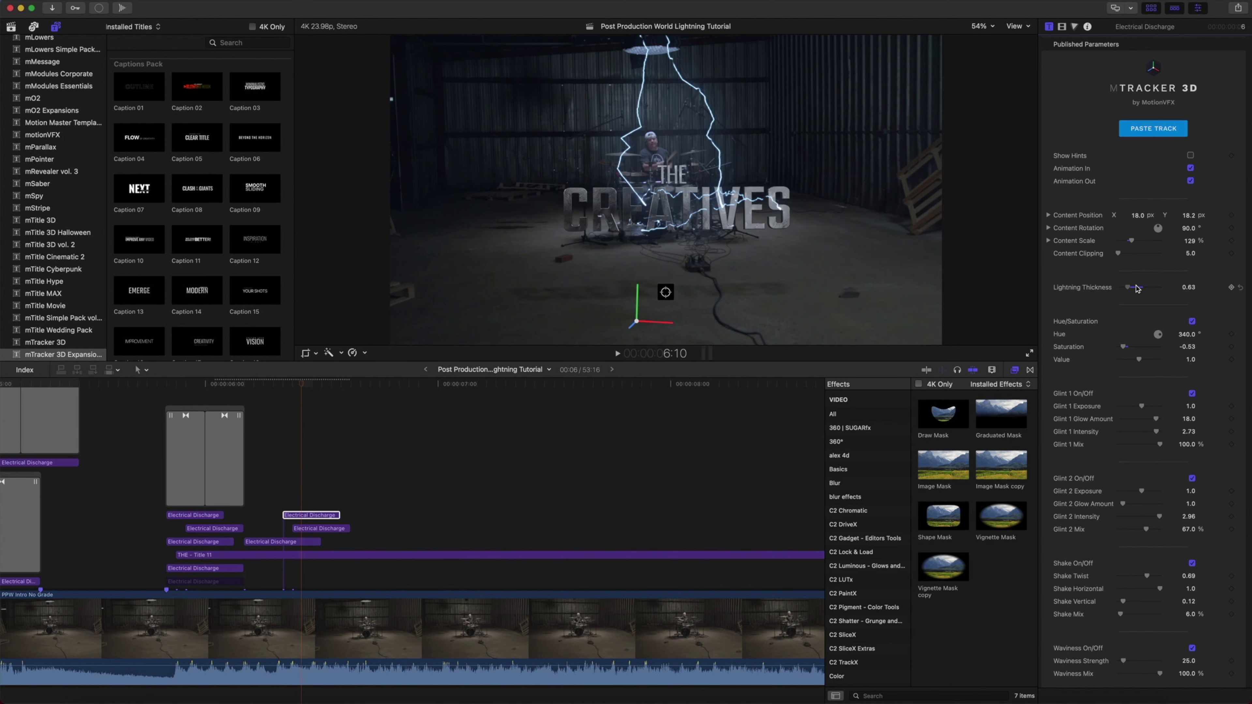
click(349, 400)
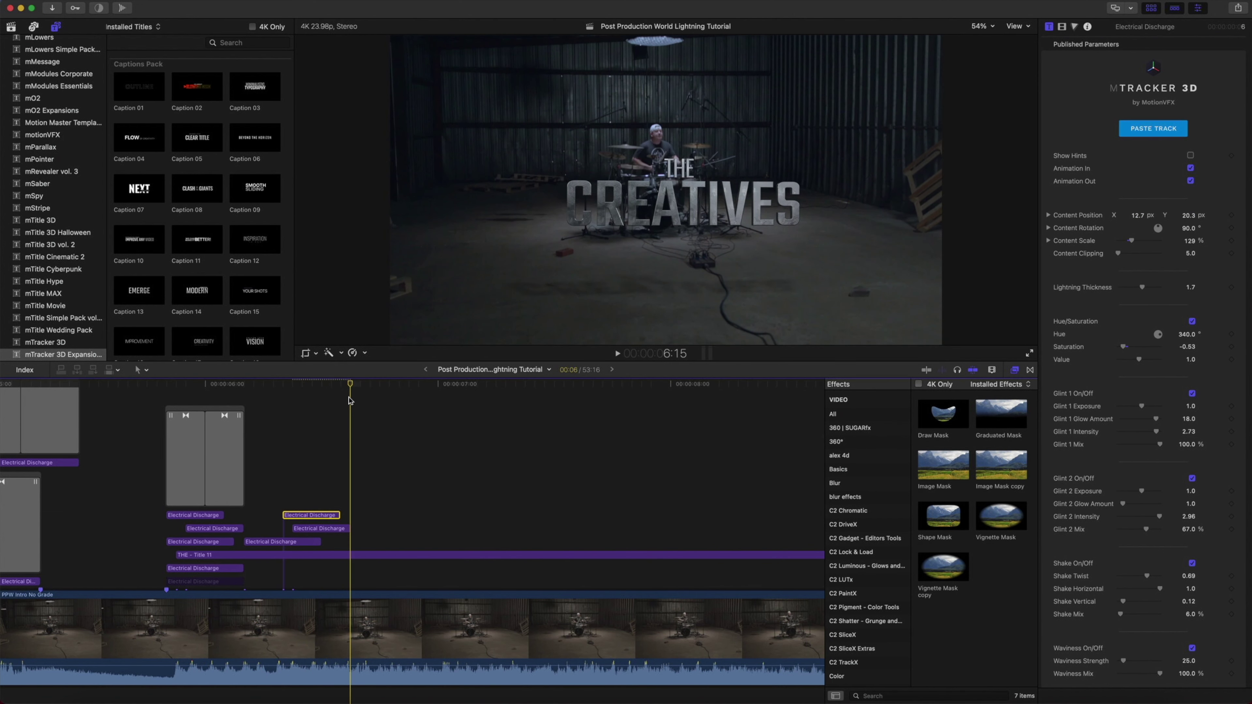
- Move an Electrical Discharge clip nine frames later and preview it at 6:17
click(298, 546)
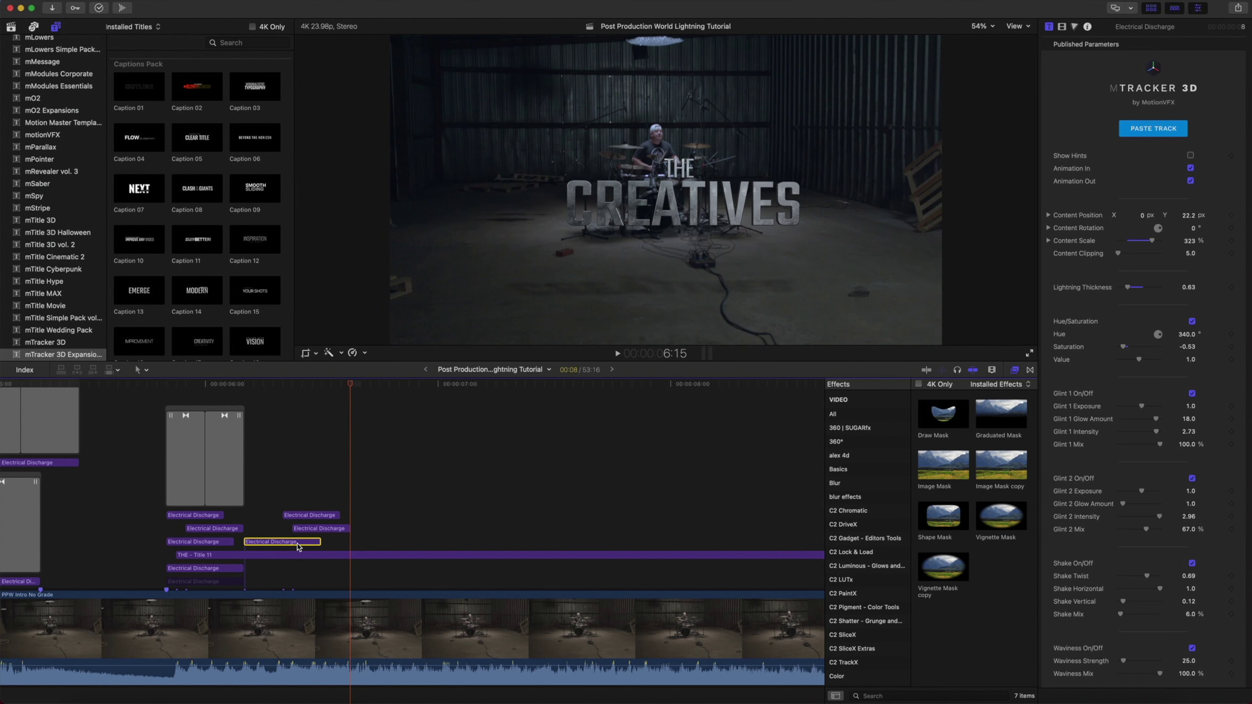
drag(298, 546, 414, 545)
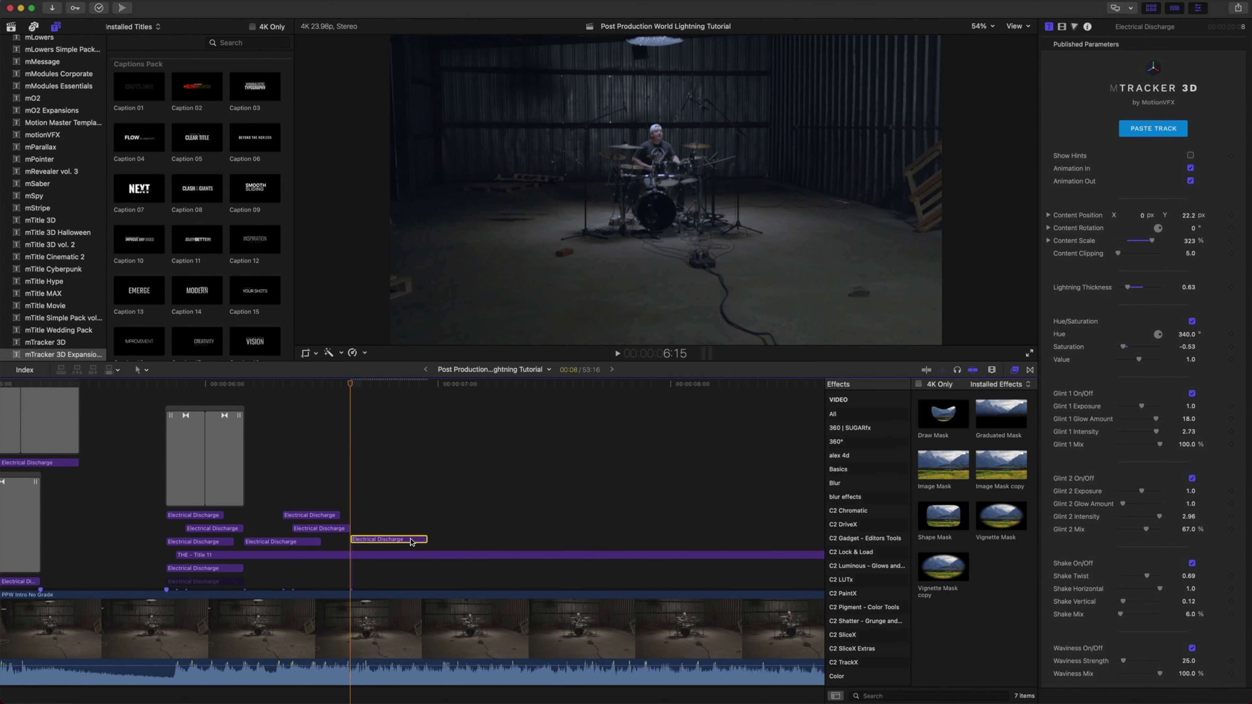
drag(355, 388, 373, 393)
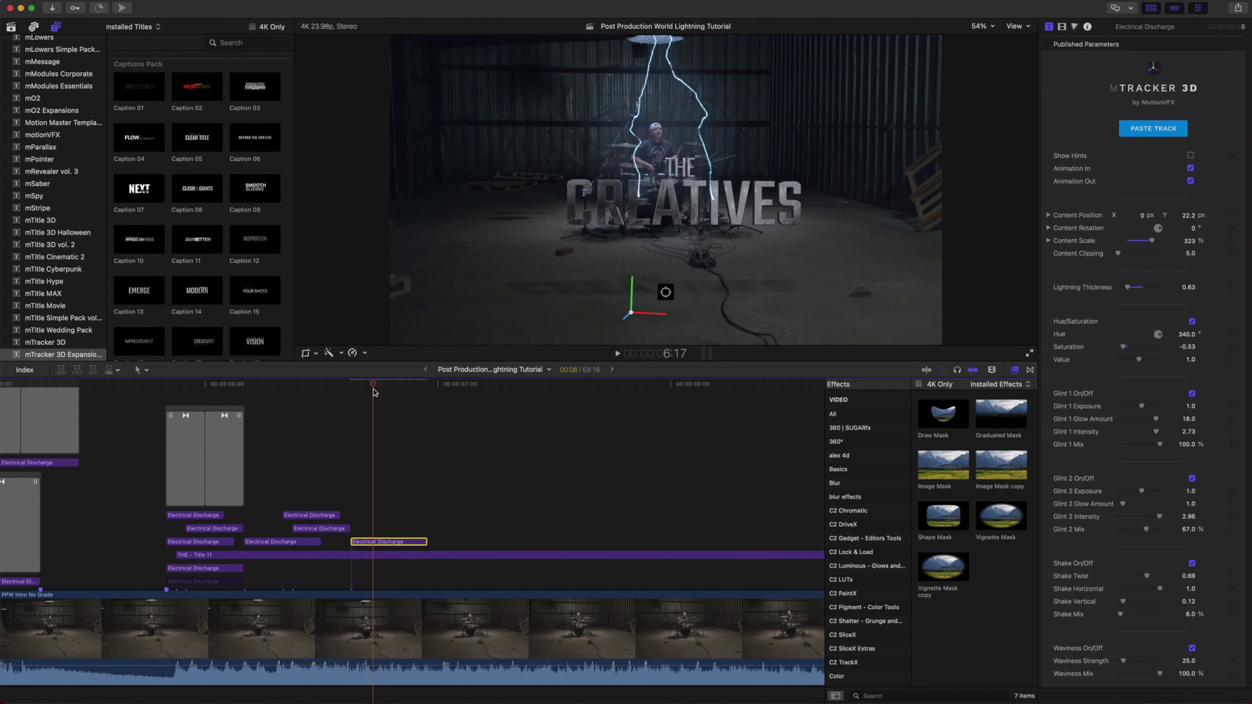
- Extend the Electrical Discharge clip's end so it runs 5:00 long
key(super+minus)
scroll(373, 392, right, 3)
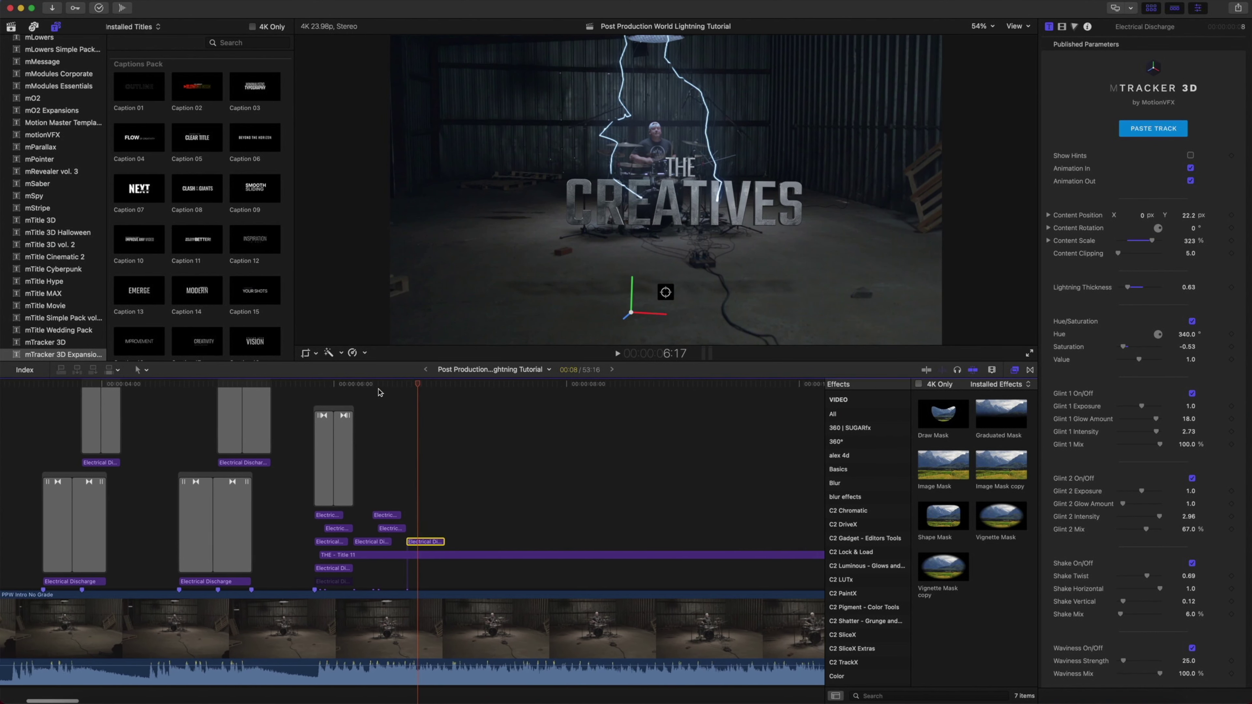
scroll(380, 444, right, 2)
scroll(315, 514, right, 5)
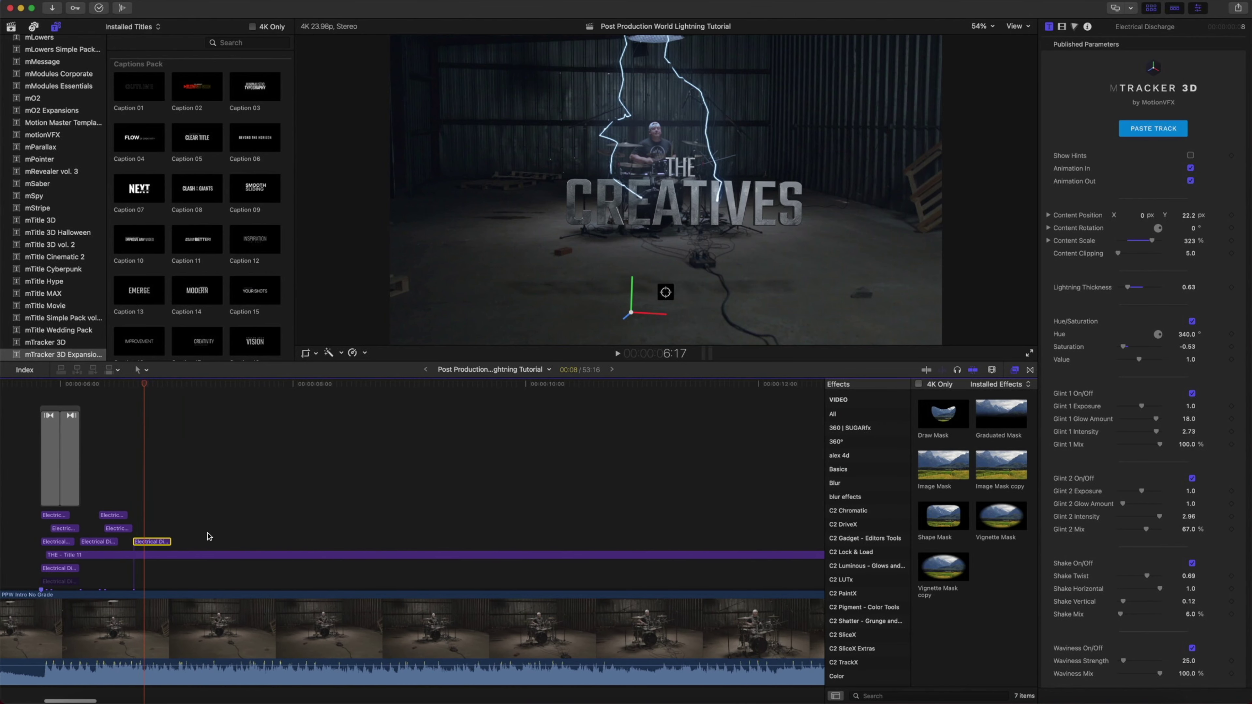
drag(169, 542, 659, 541)
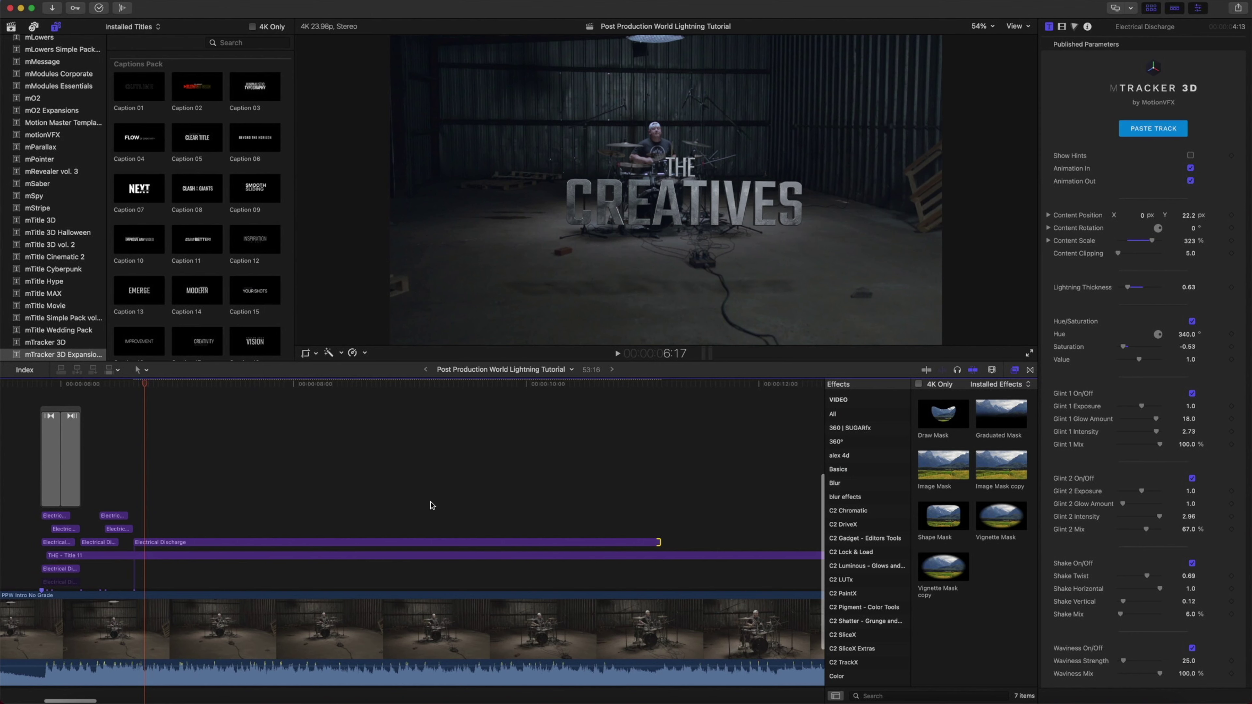
key(super+minus)
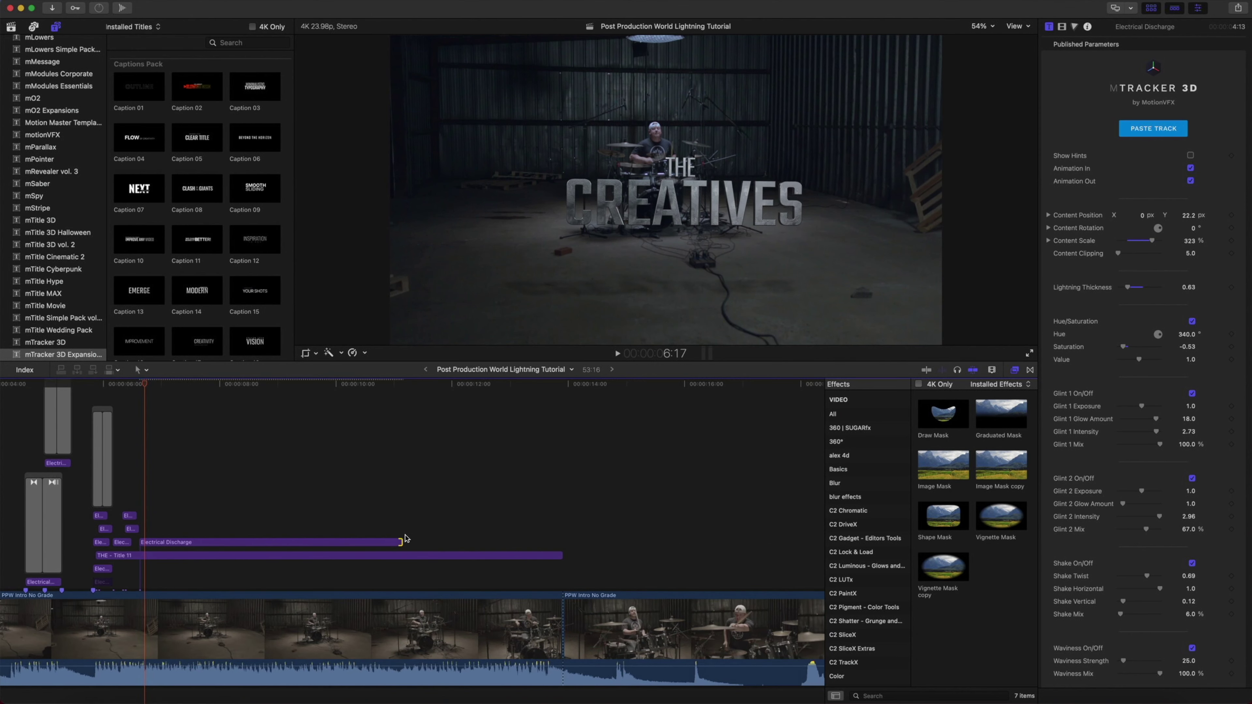
drag(401, 542, 427, 543)
click(166, 542)
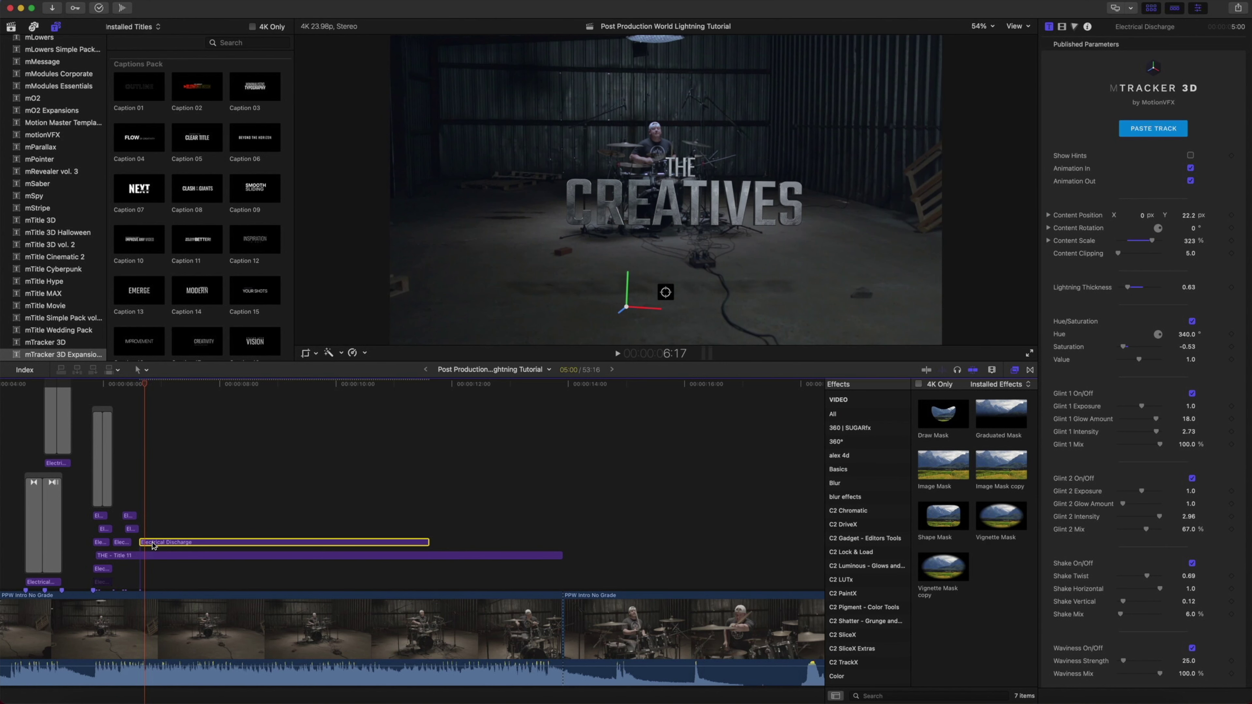
- Paste the saved mTracker 3D track onto the extended bolt and preview it
click(1146, 131)
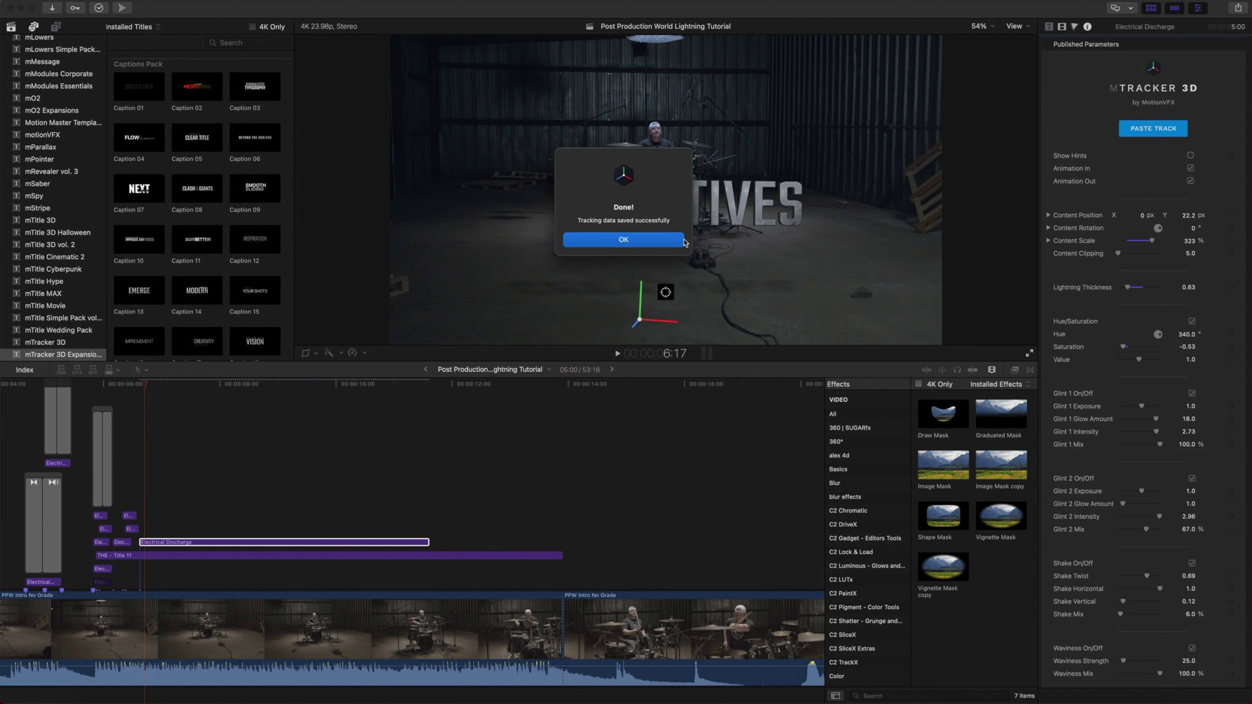
click(659, 241)
drag(149, 390, 223, 396)
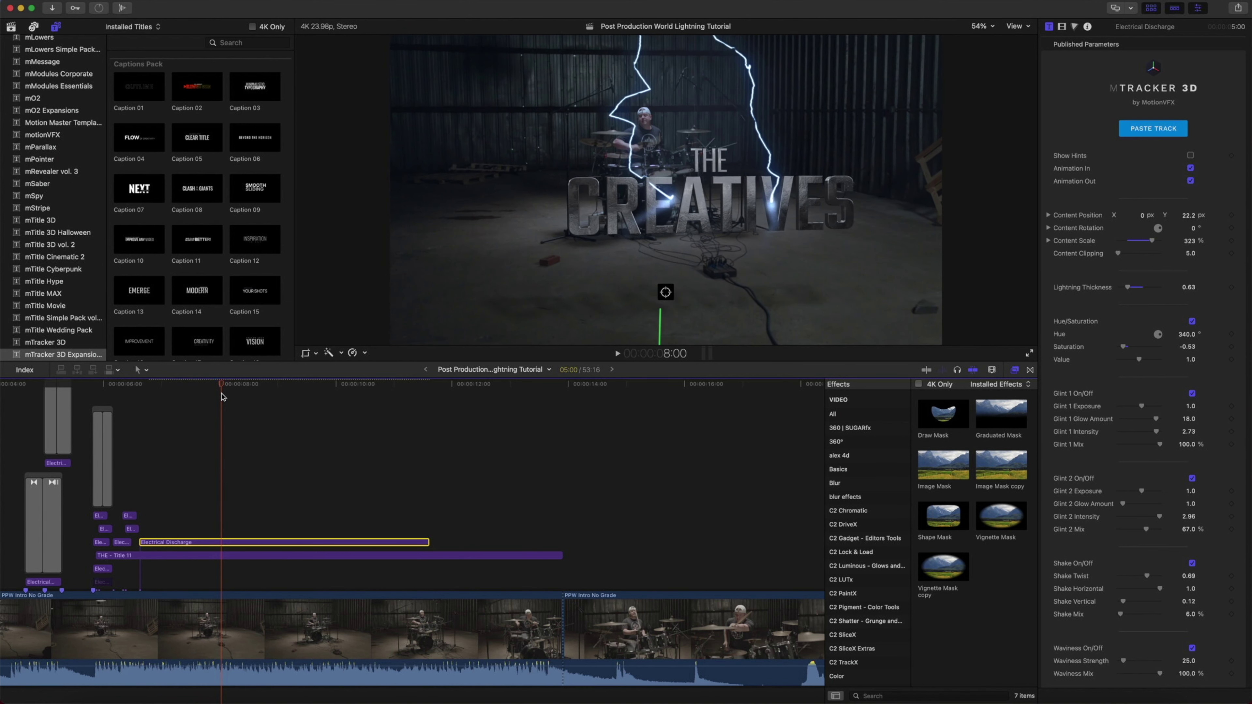
- Reduce the bolt's content scale to 154% and check it a second earlier
scroll(221, 396, left, 2)
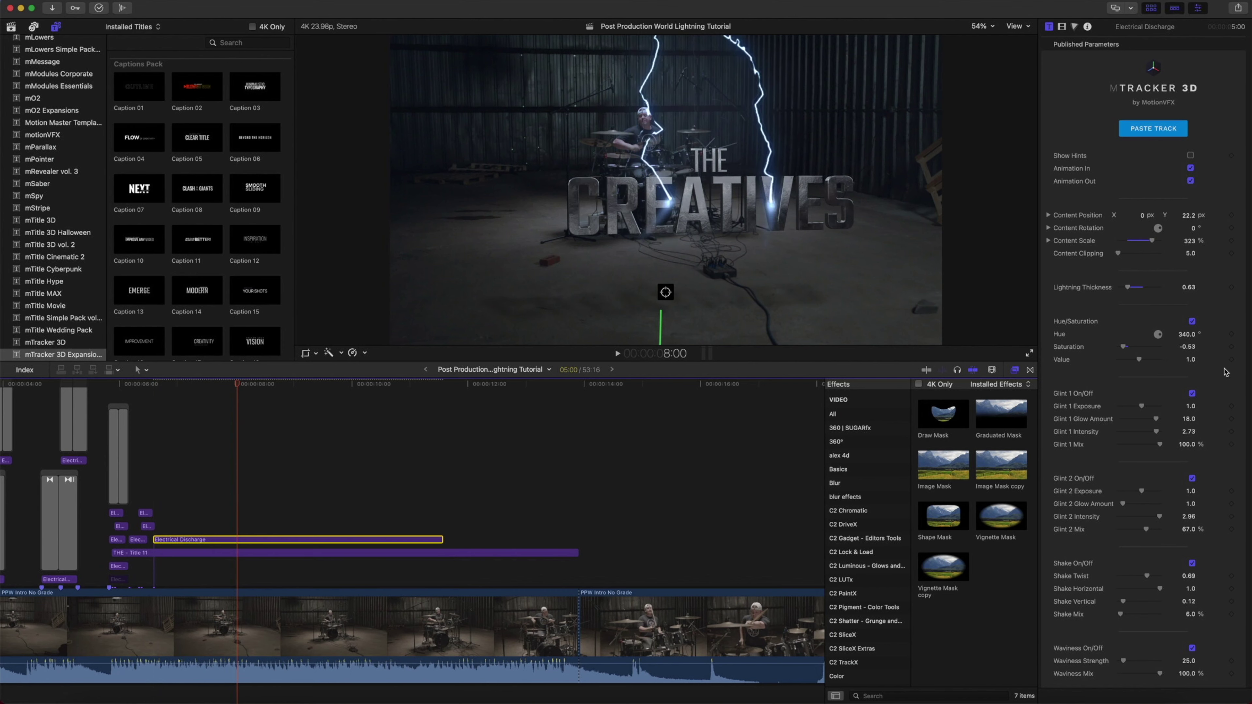
scroll(1085, 432, down, 10)
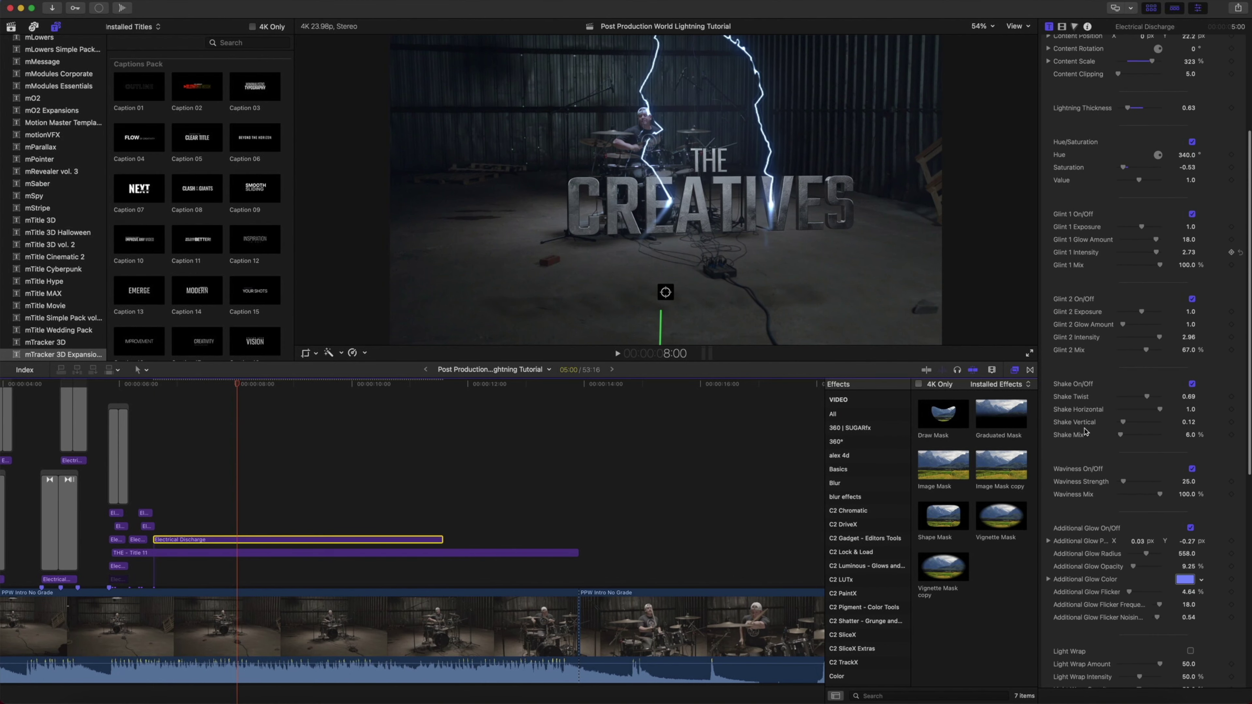
scroll(1085, 432, down, 4)
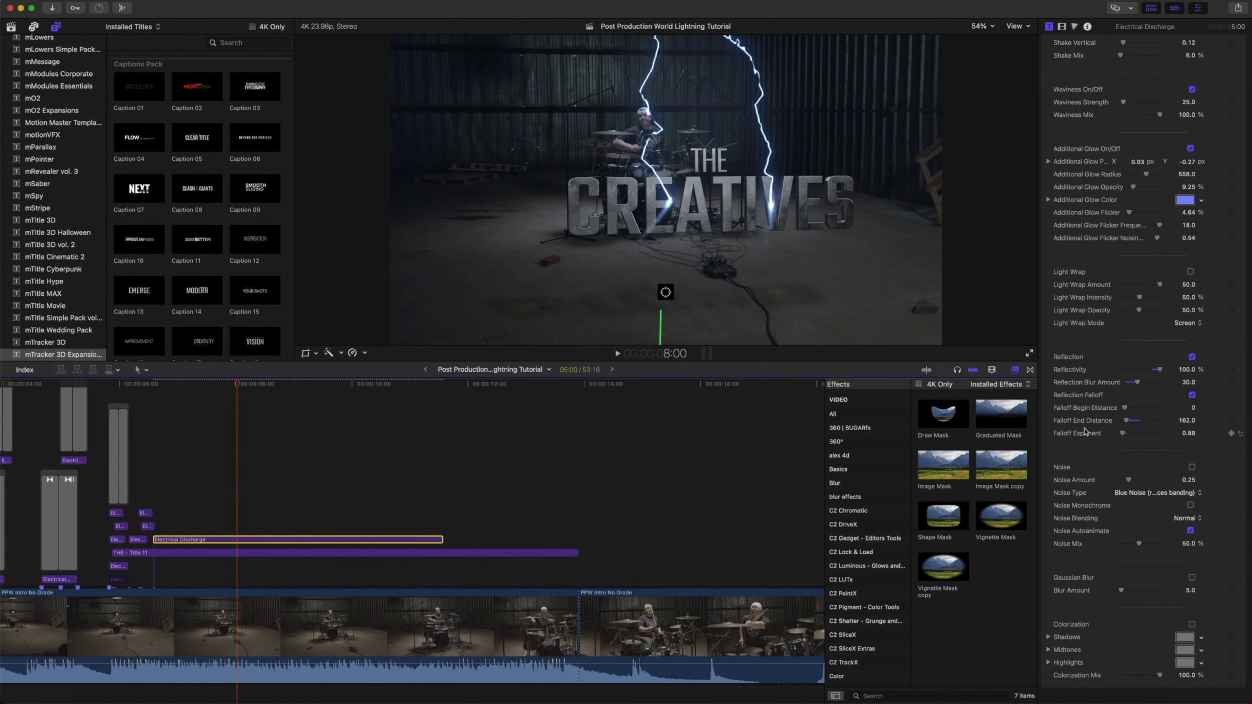
scroll(1085, 432, down, 1)
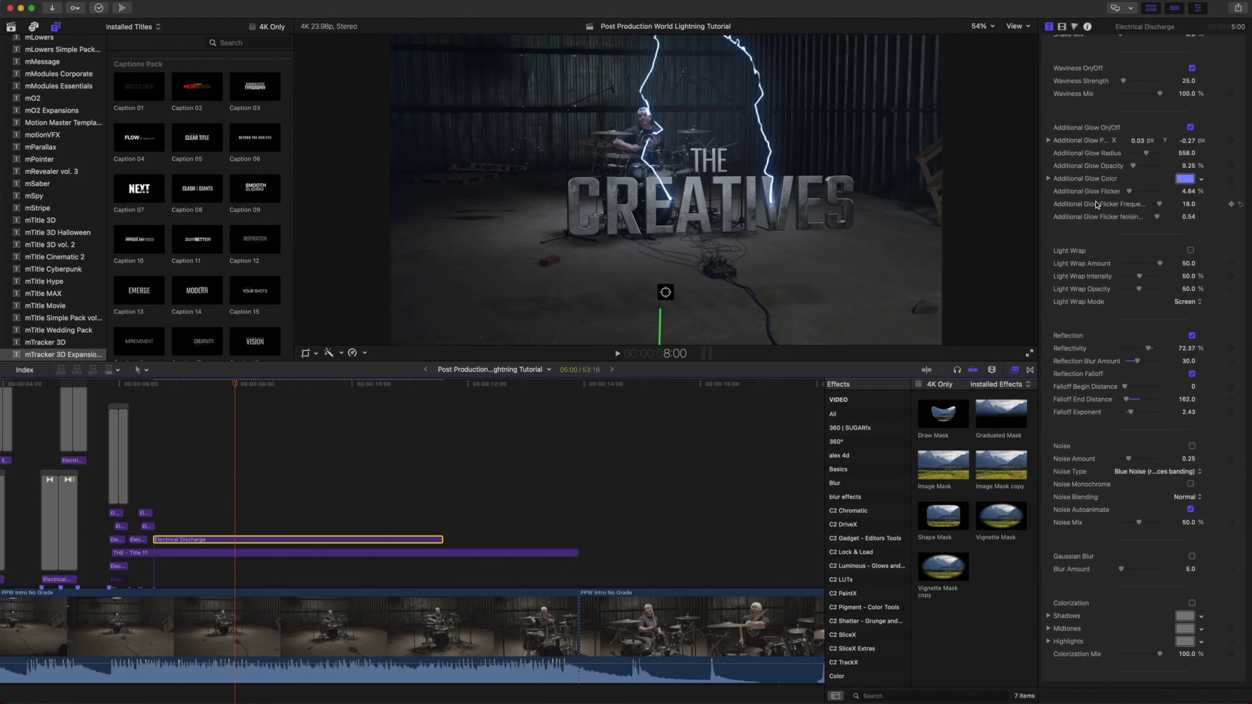
scroll(1096, 204, up, 3)
scroll(1095, 204, up, 15)
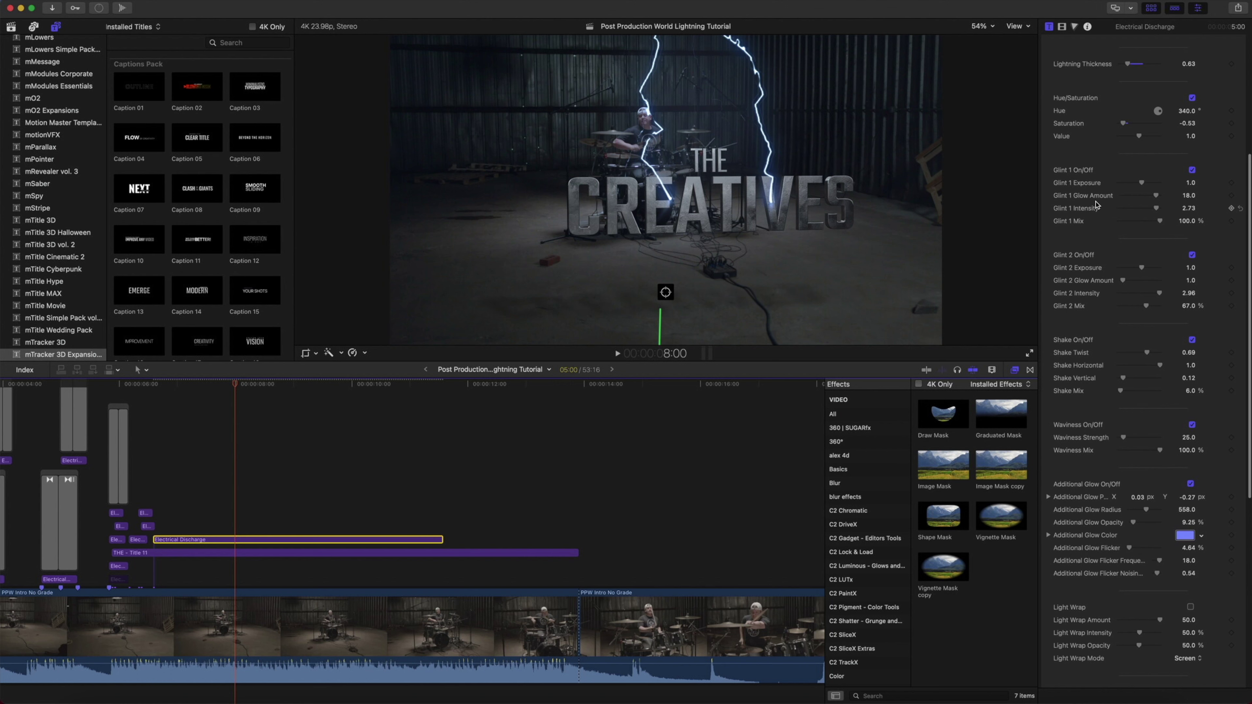
scroll(1102, 203, up, 2)
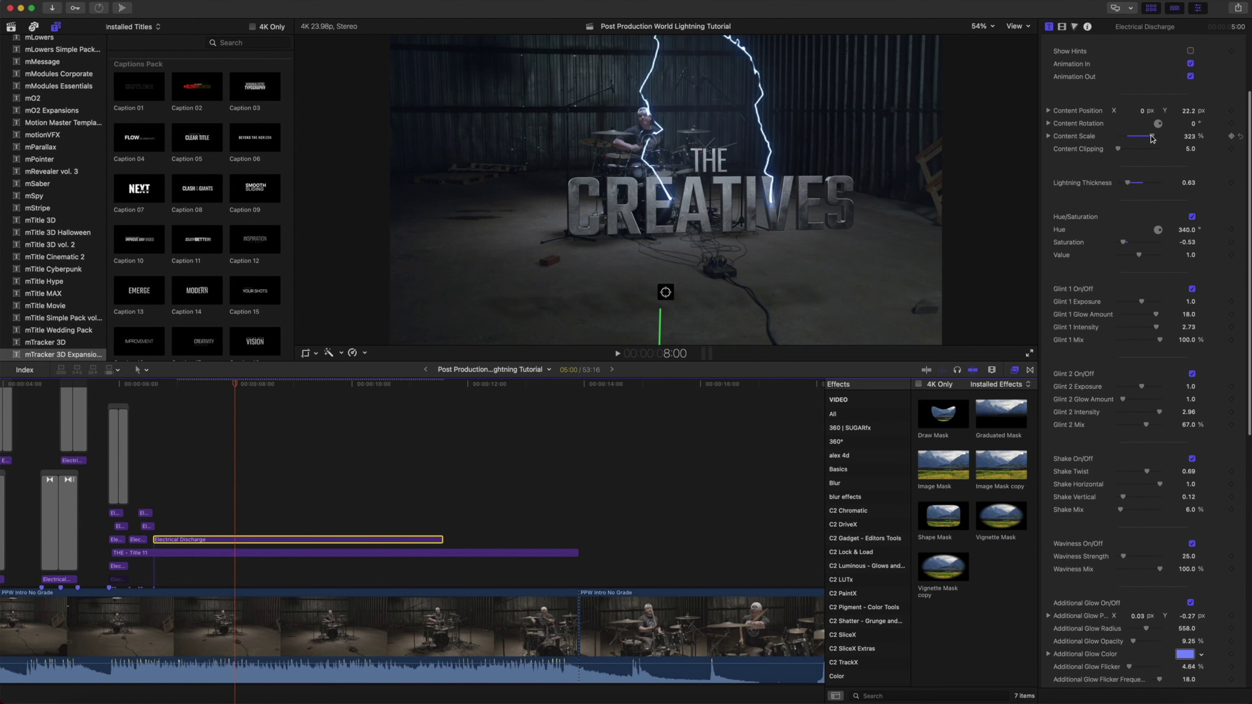
drag(1144, 140, 1142, 111)
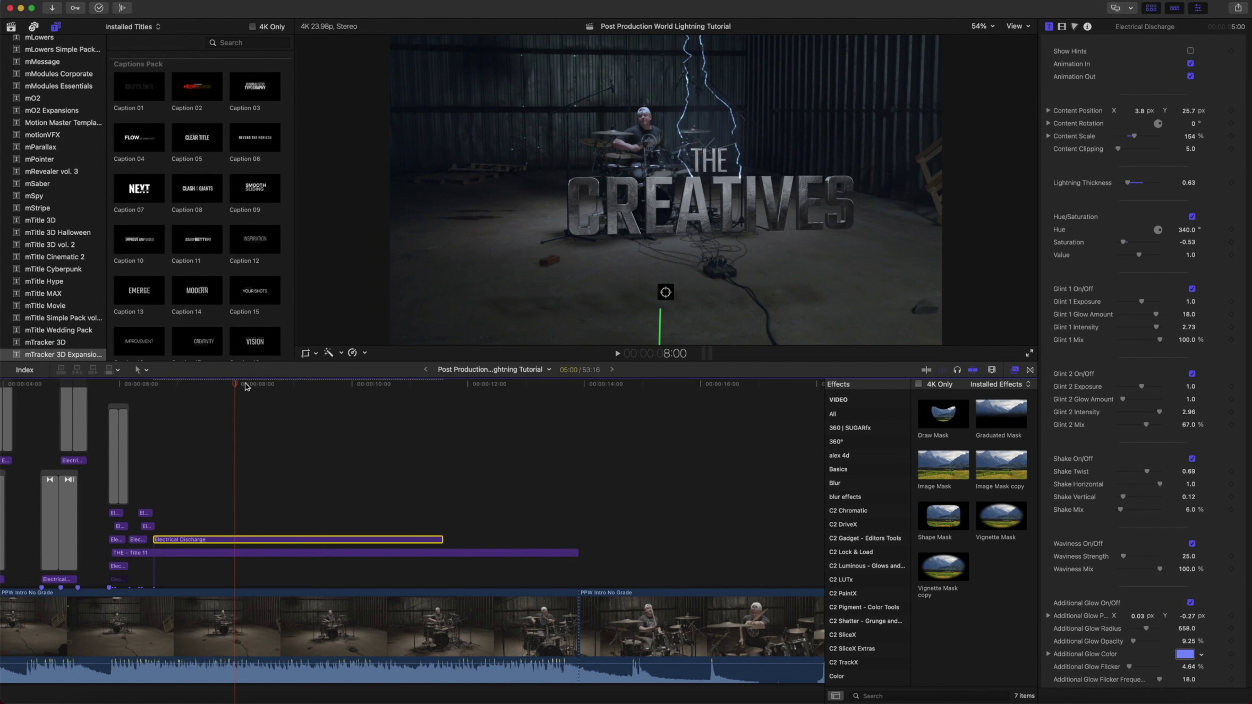
drag(238, 387, 321, 405)
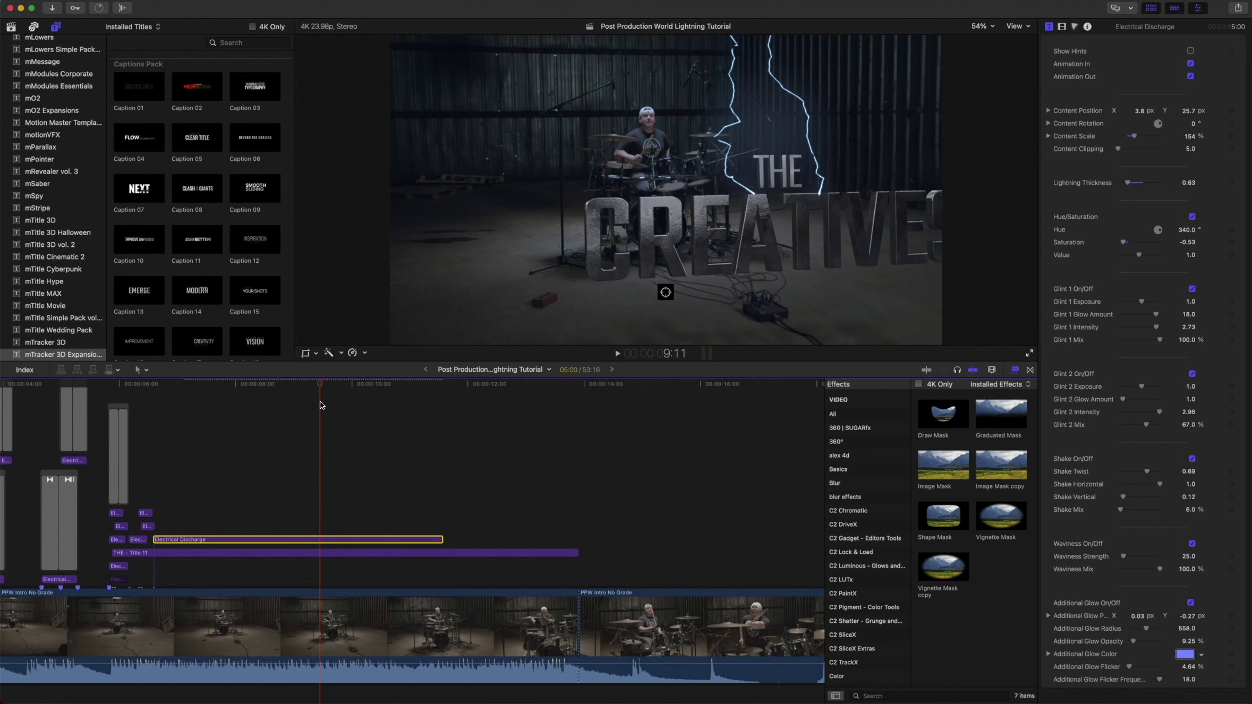
- Duplicate the short lightning bolt clip later and begin copying the blue Custom overlay further along
click(147, 527)
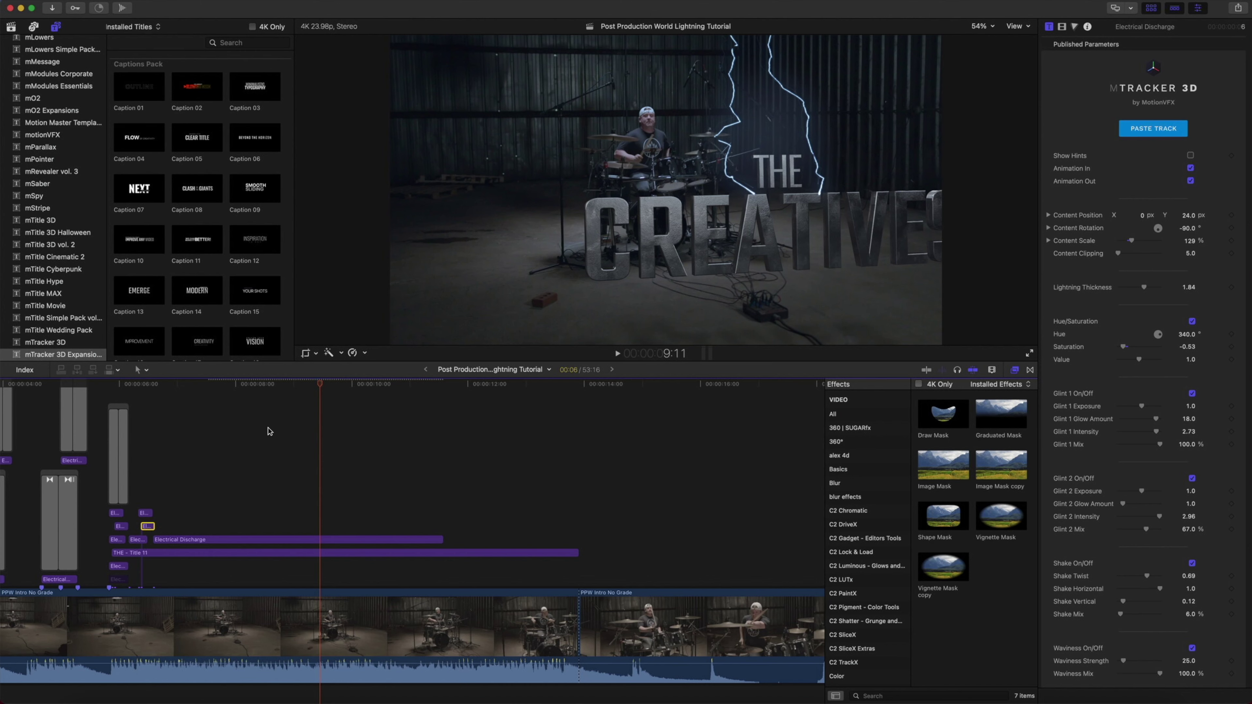
drag(148, 526, 205, 526)
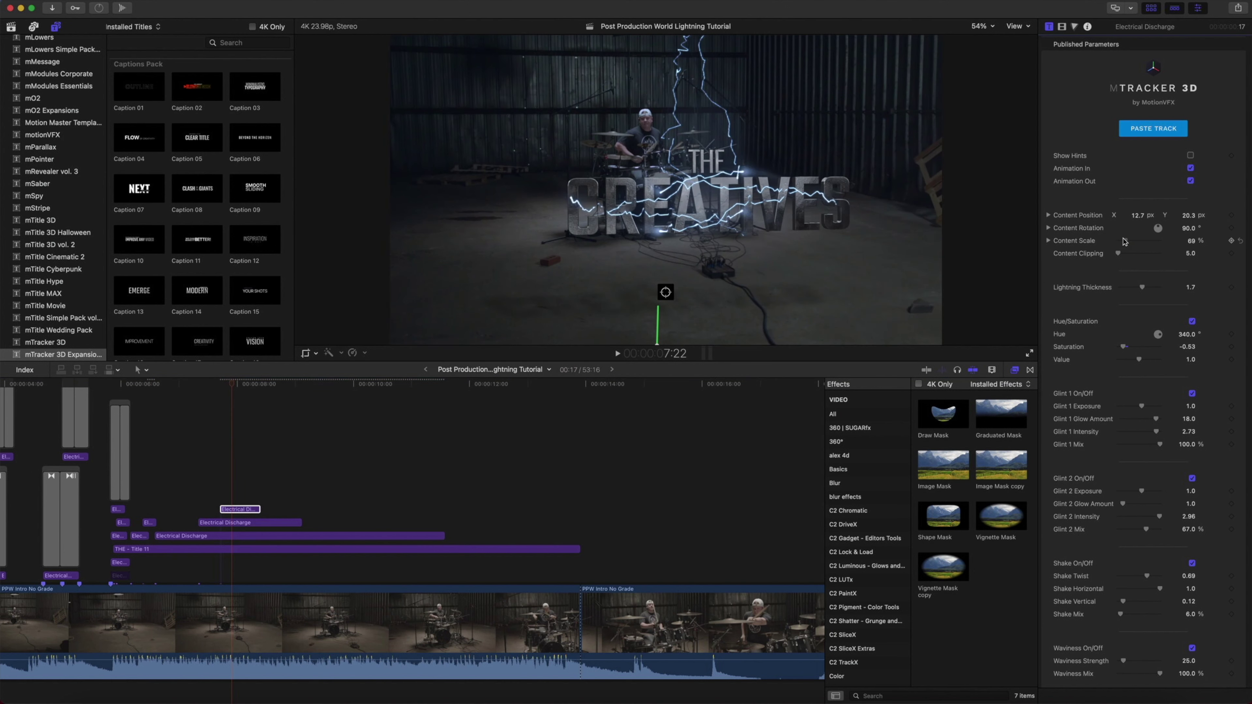
drag(262, 426, 335, 420)
key(super+equal)
- Place the copied Custom overlay and trim its start to the playhead
drag(391, 452, 492, 451)
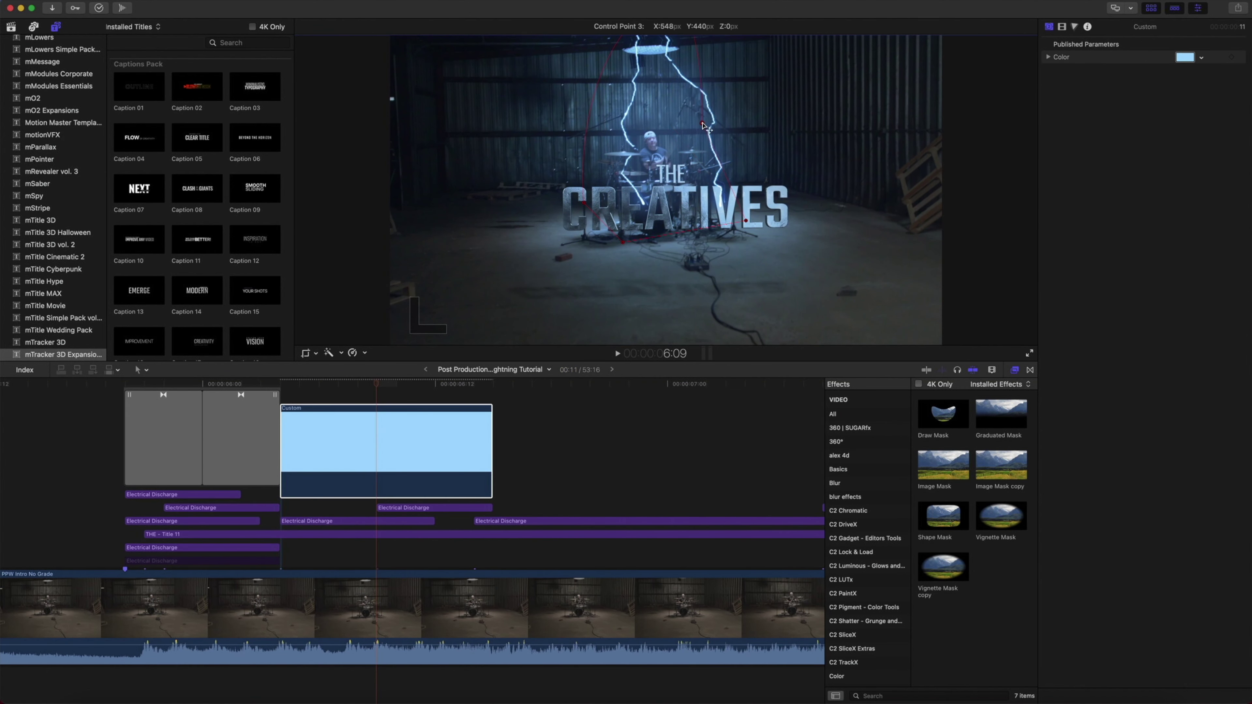
drag(282, 452, 376, 452)
drag(584, 335, 807, 241)
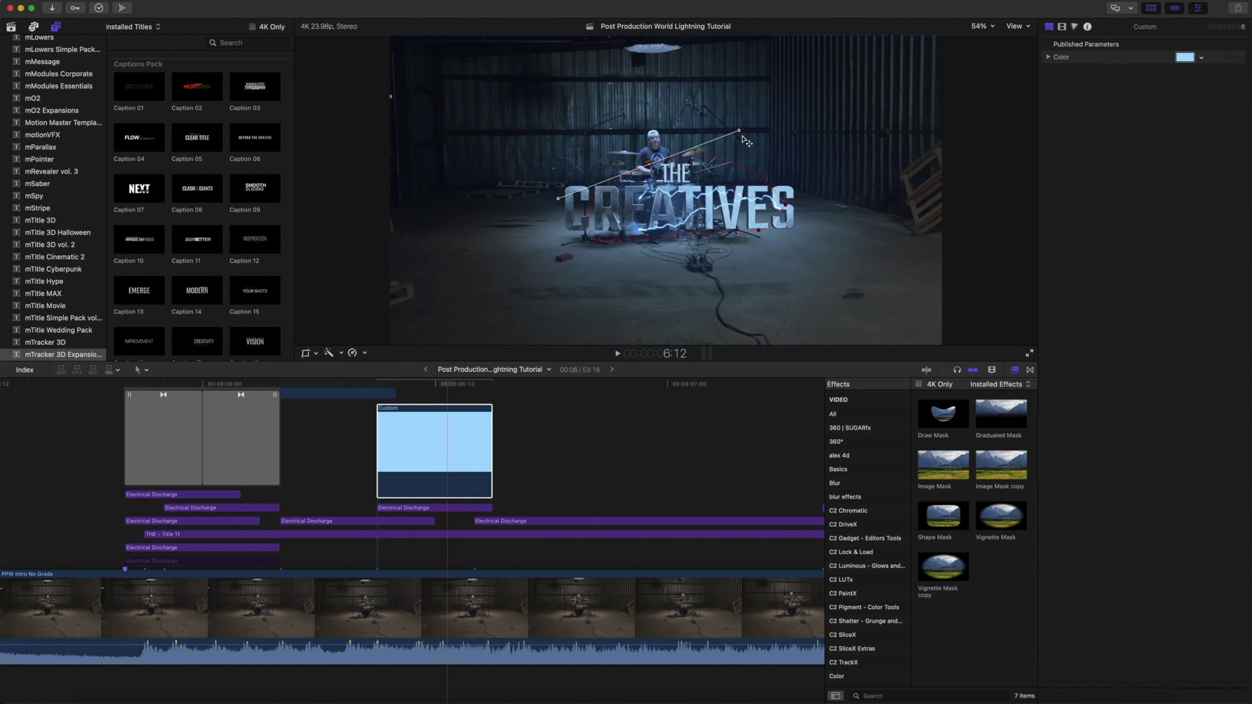
click(446, 432)
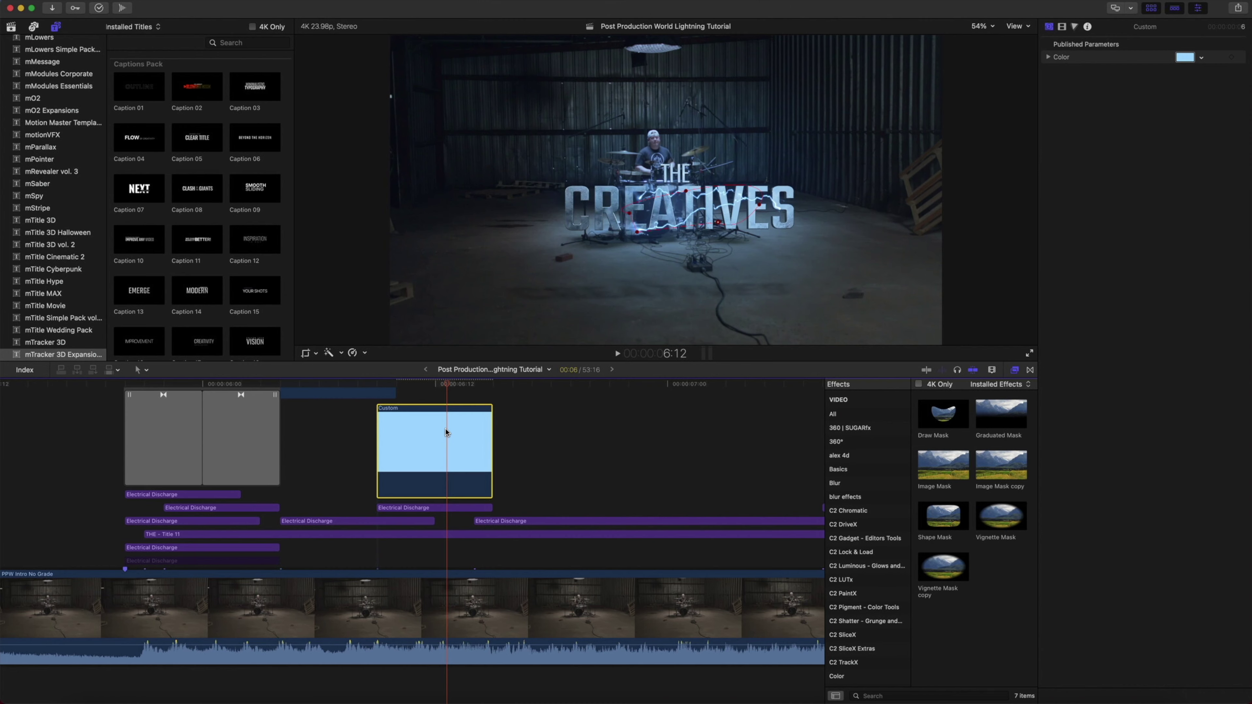
key(alt+bracketleft)
- Zoom in on the overlay and move a lightning control point down near the C
scroll(551, 407, right, 3)
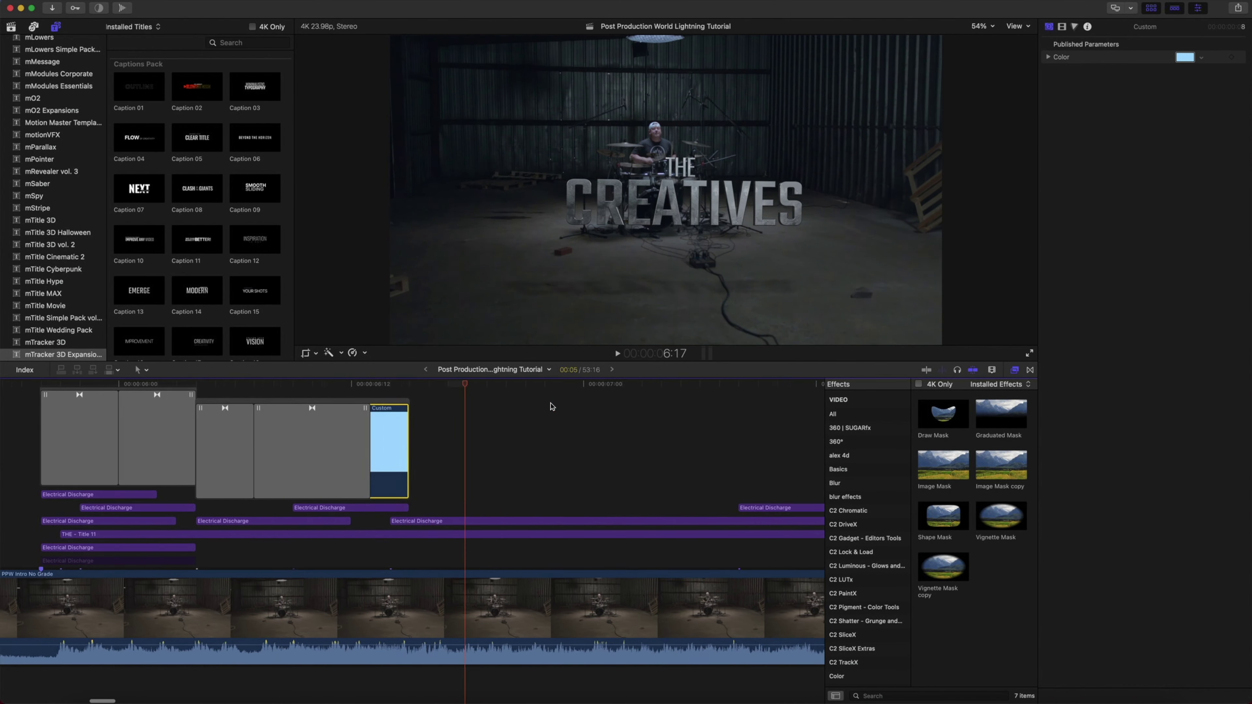
key(super+equal)
scroll(632, 492, right, 3)
key(super+equal)
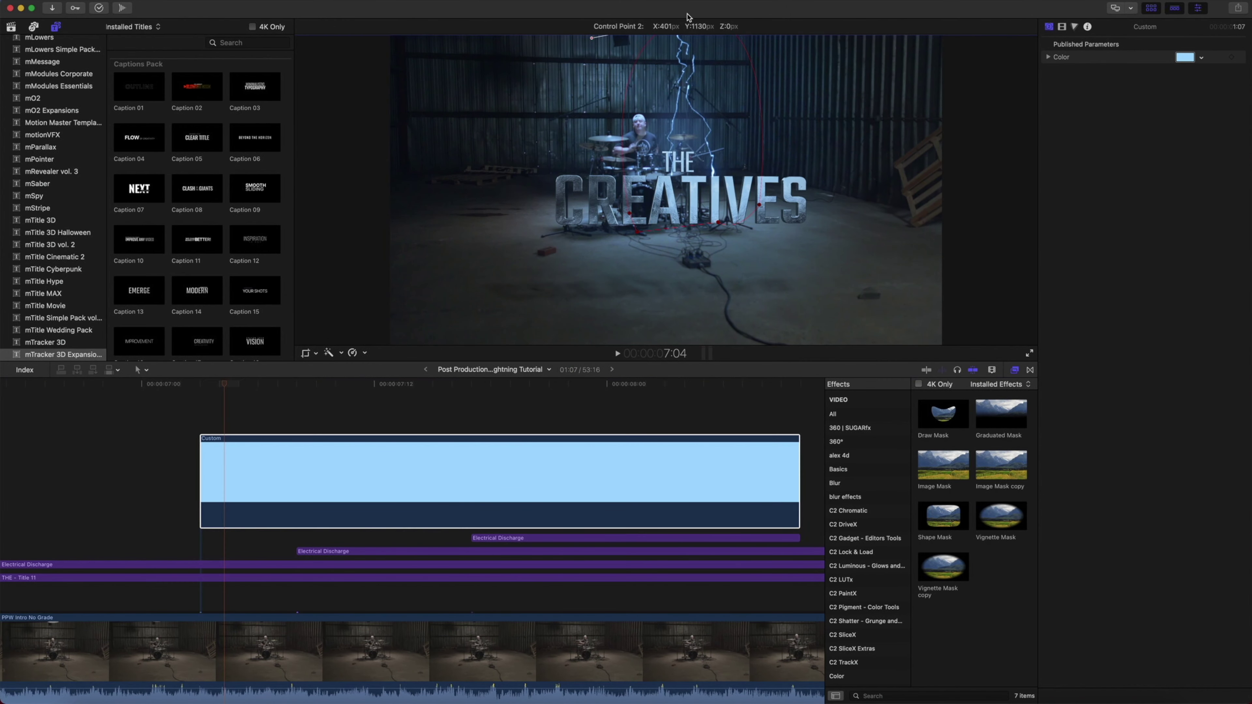
drag(689, 17, 587, 214)
- Lengthen the Custom overlay's end so it runs 04:21
click(233, 475)
key(super+minus)
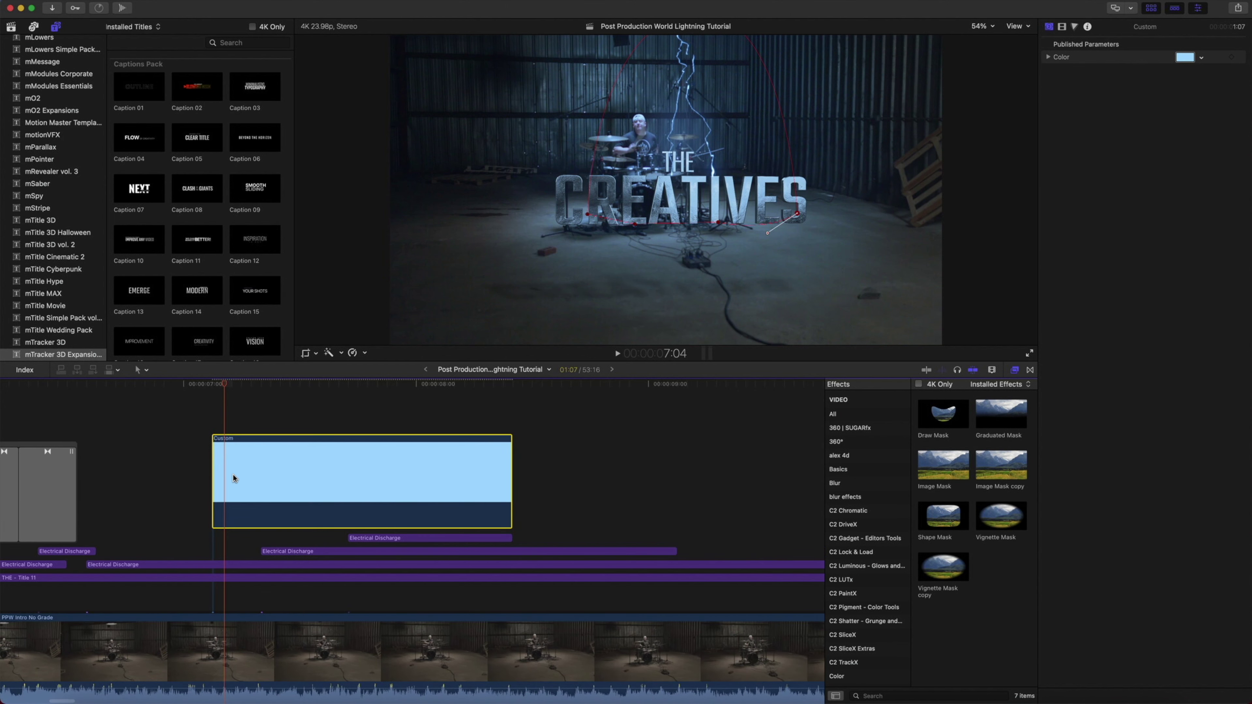
key(super+minus)
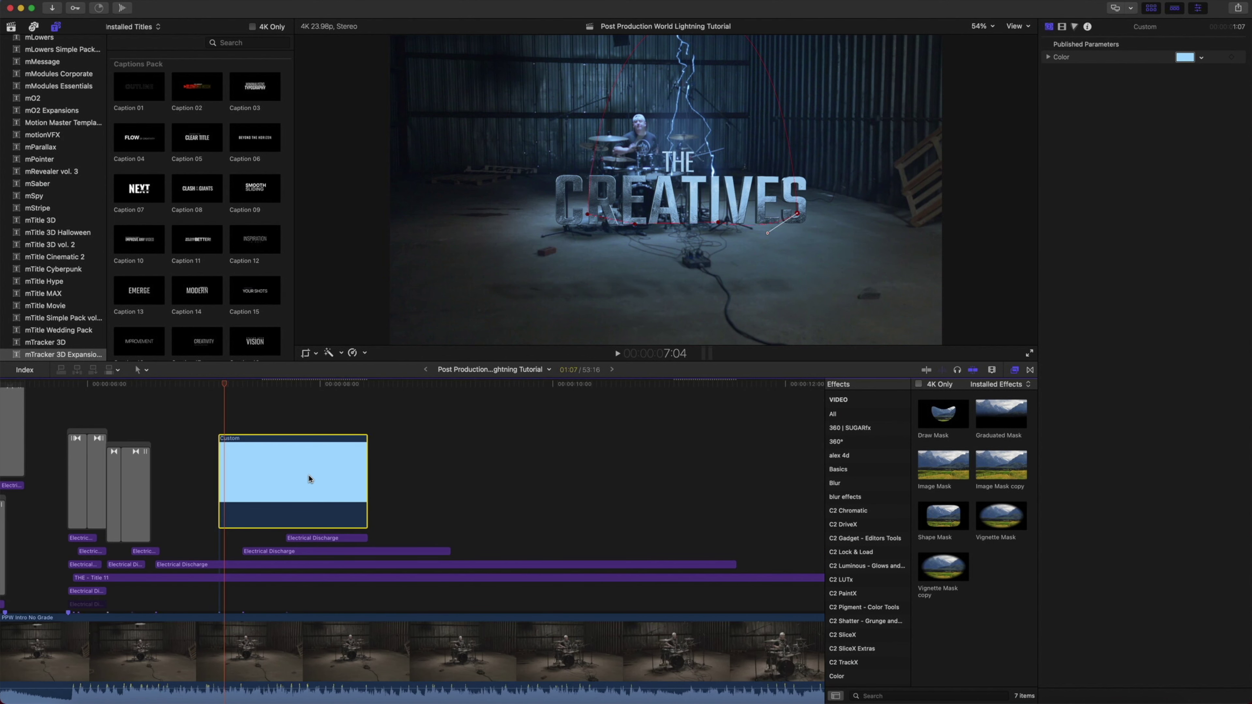
drag(370, 474, 639, 478)
drag(721, 482, 782, 483)
- Try moving the overlay's mask toward the upper left, then undo it
click(229, 453)
click(222, 388)
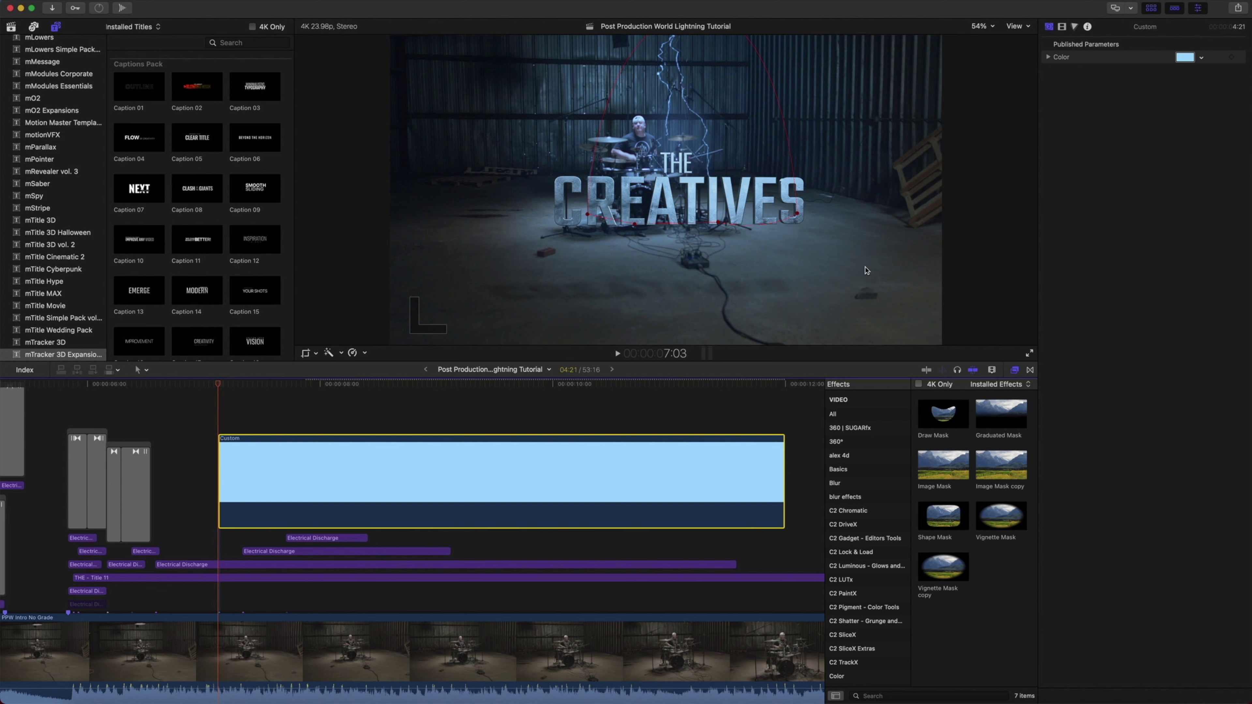
drag(865, 256, 703, 155)
key(super+z)
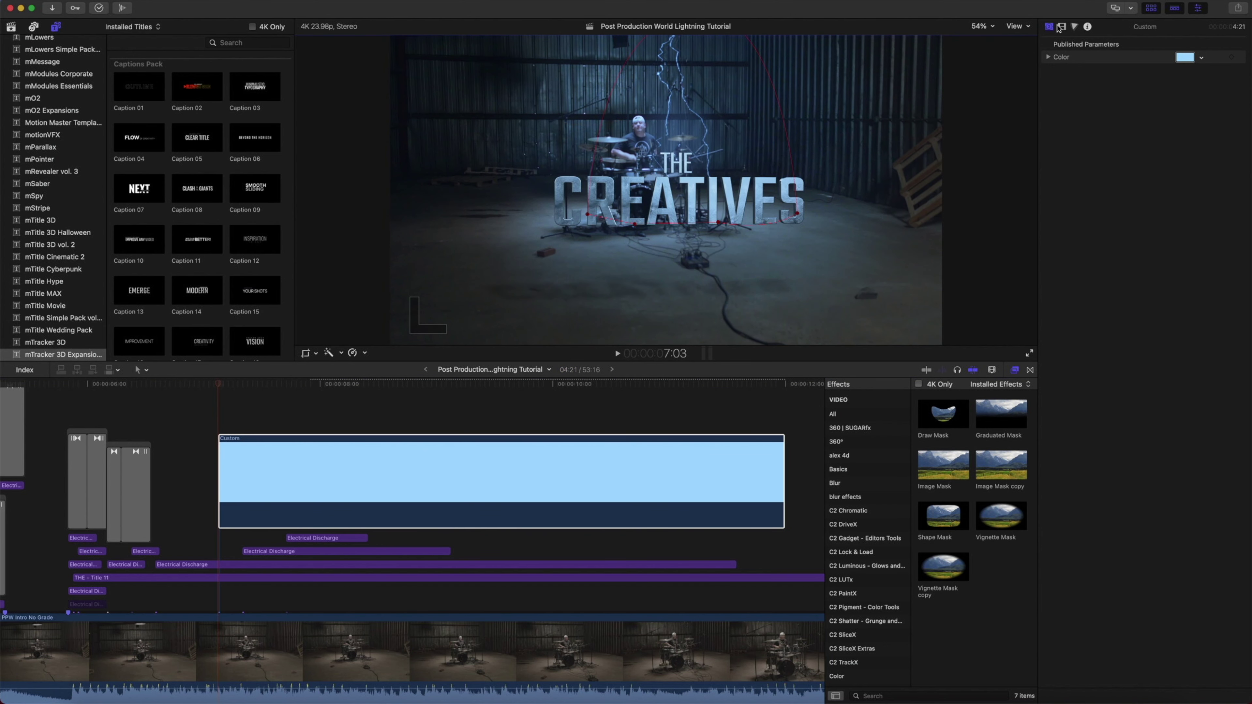